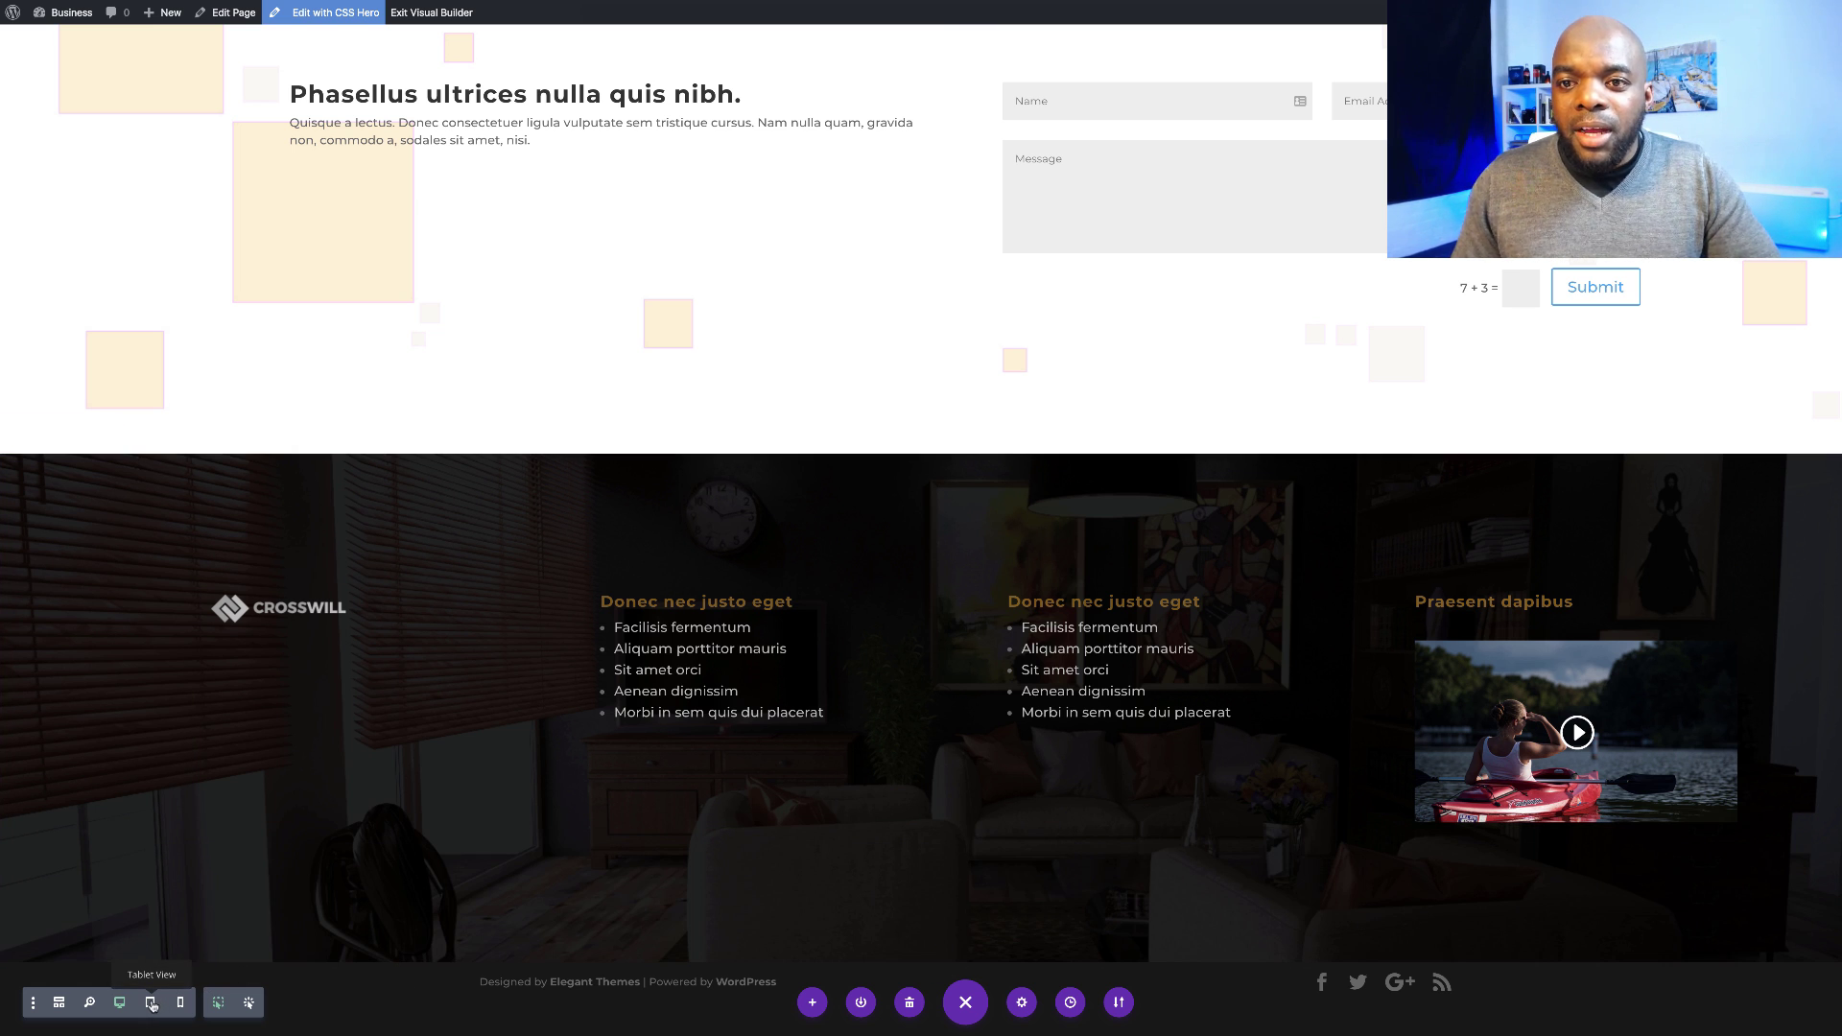
# - Preview the page's footer section in tablet view and phone view
pyautogui.click(151, 1003)
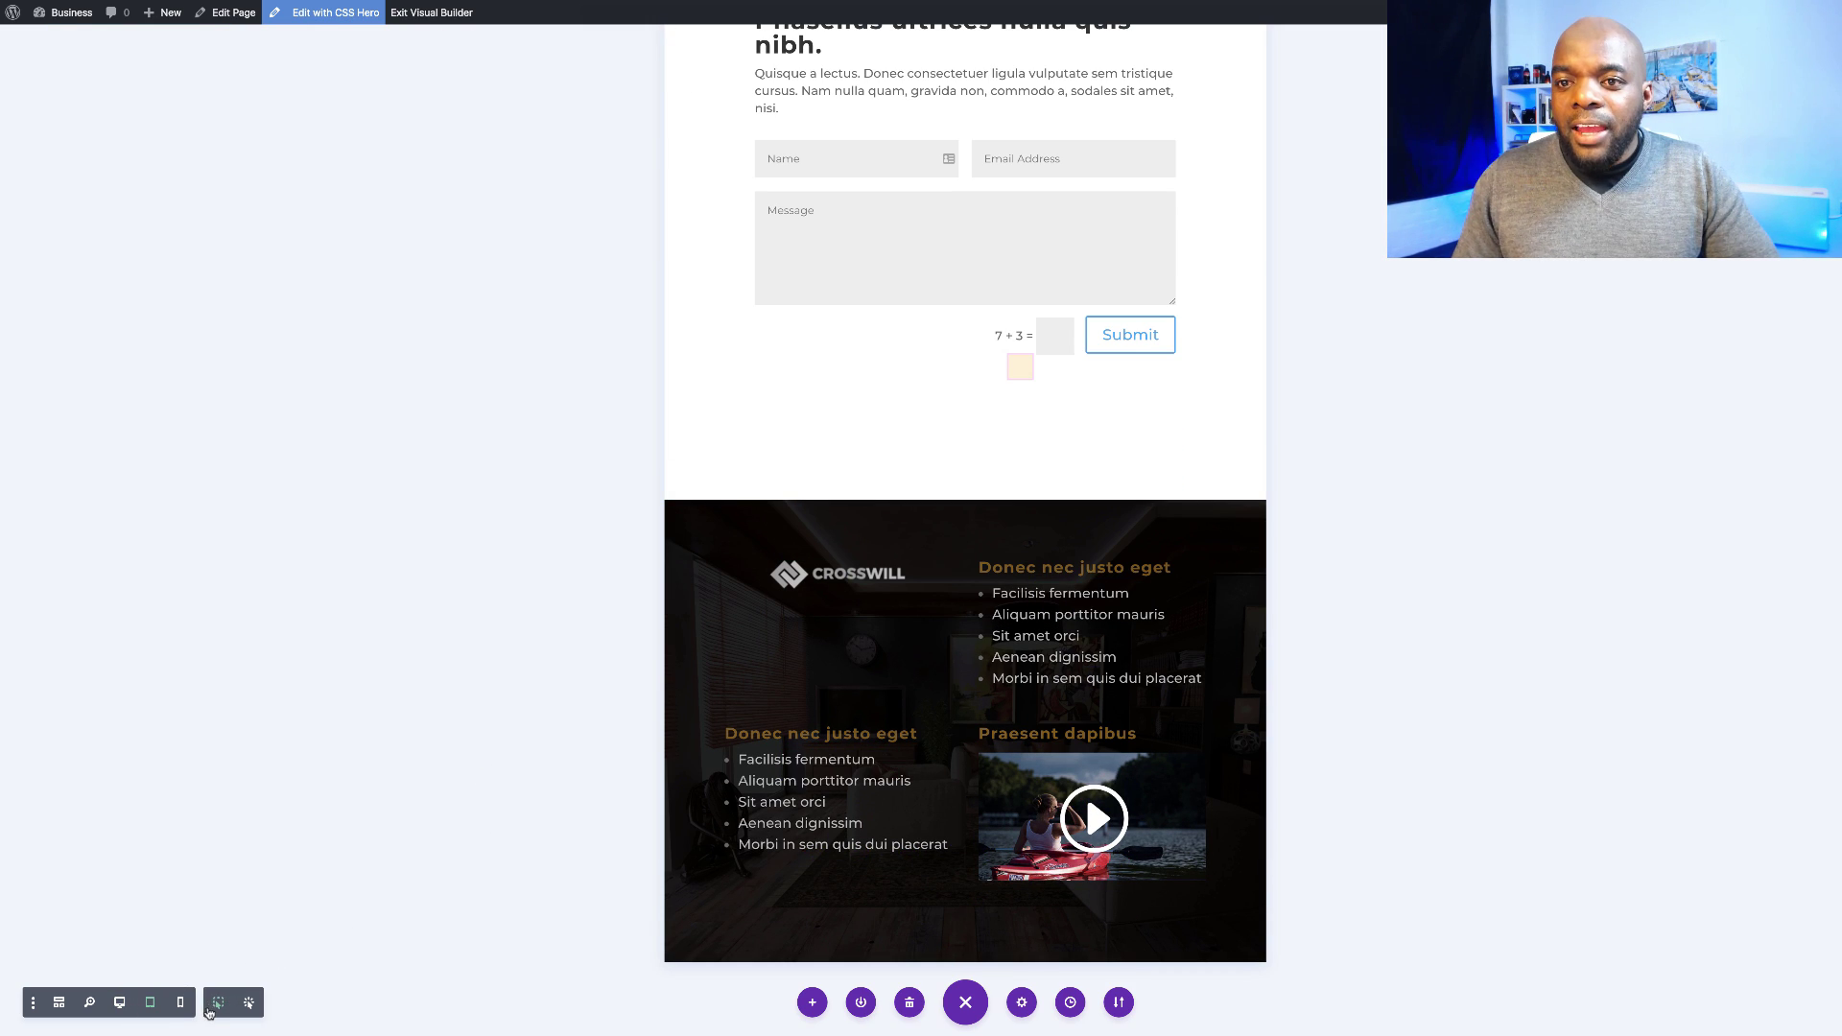
pyautogui.click(179, 1003)
pyautogui.scroll(-3, 612, 717)
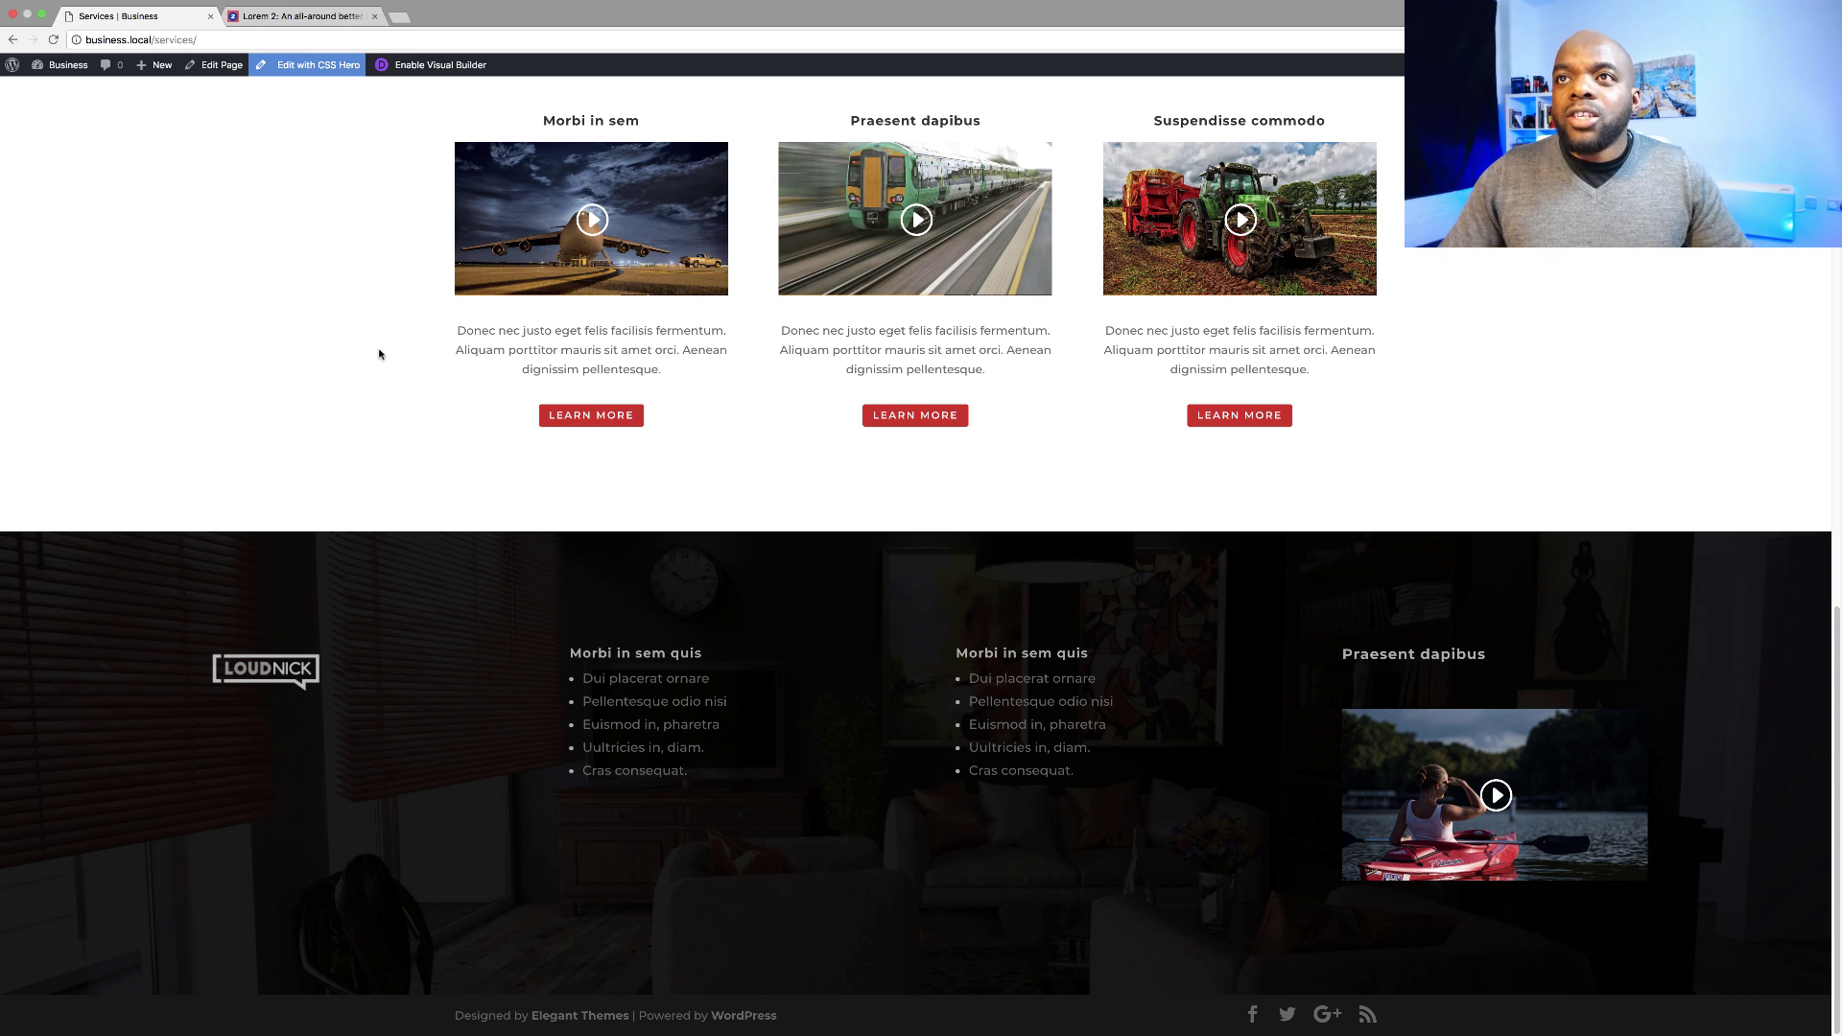
# - Open the Services page in the Visual Builder and delete the existing footer section with the Loudnick logo
pyautogui.scroll(15, 379, 354)
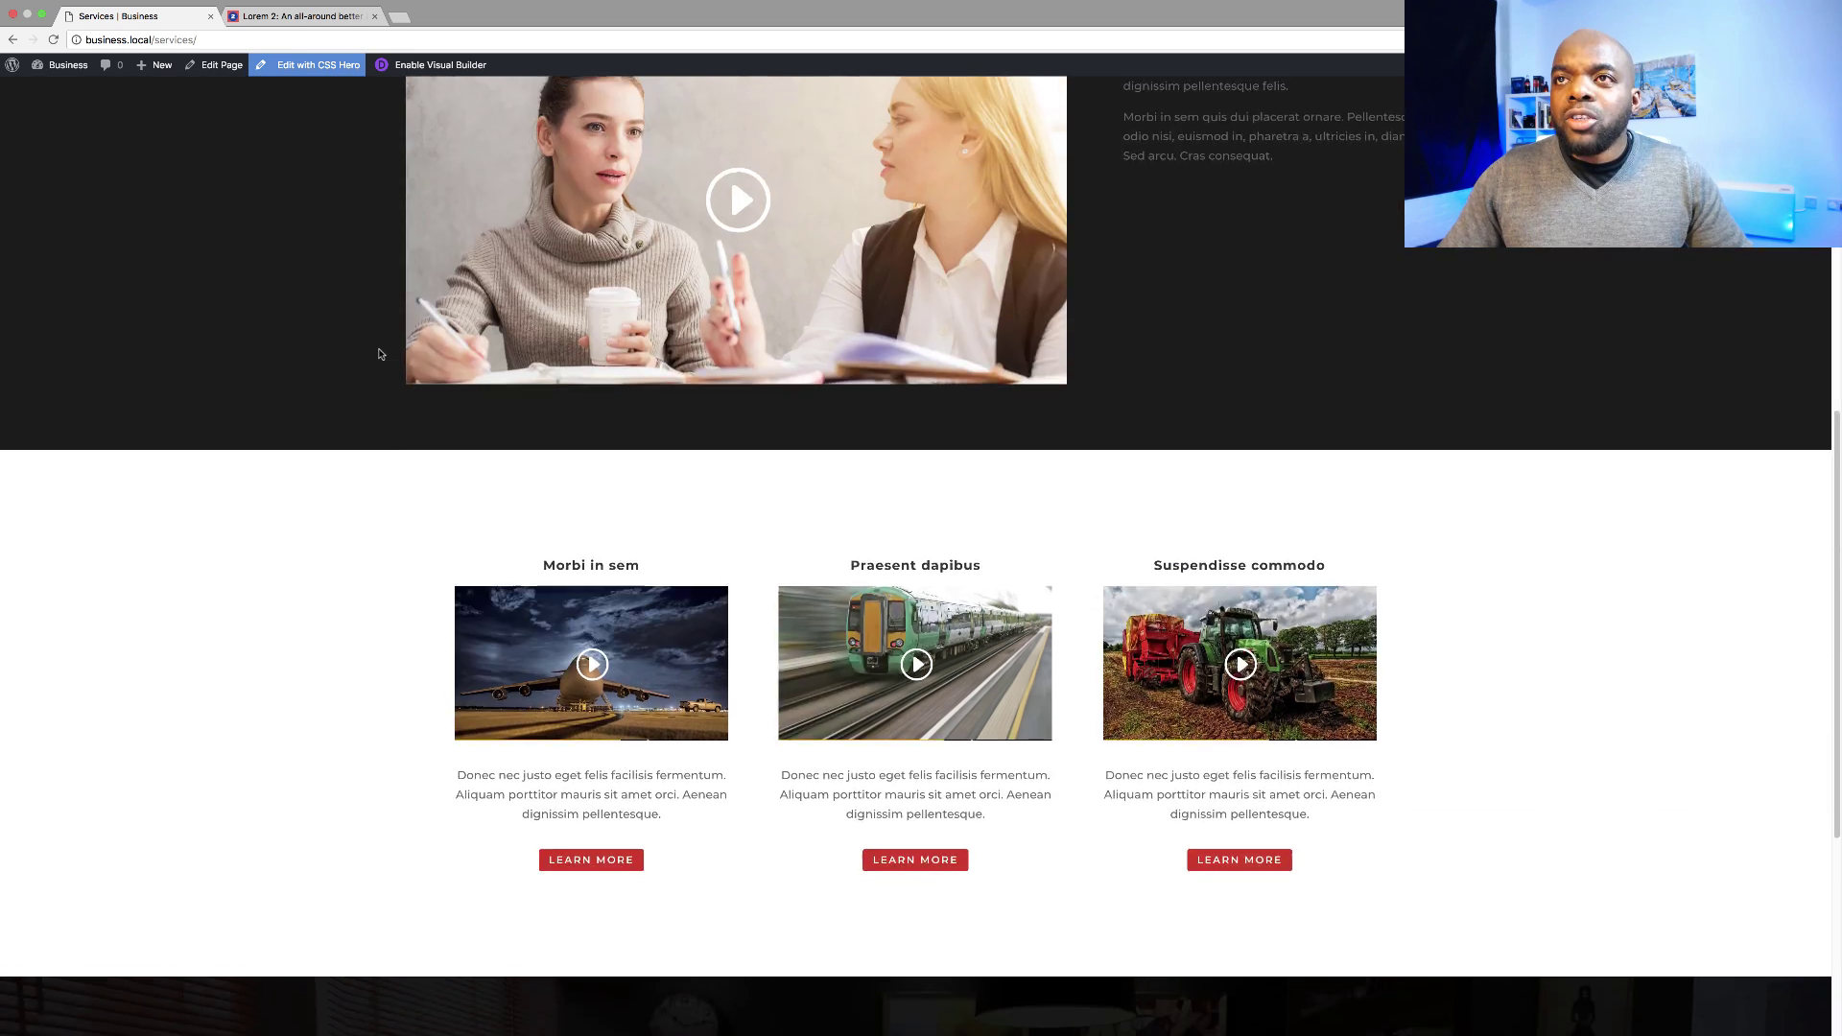
pyautogui.click(461, 69)
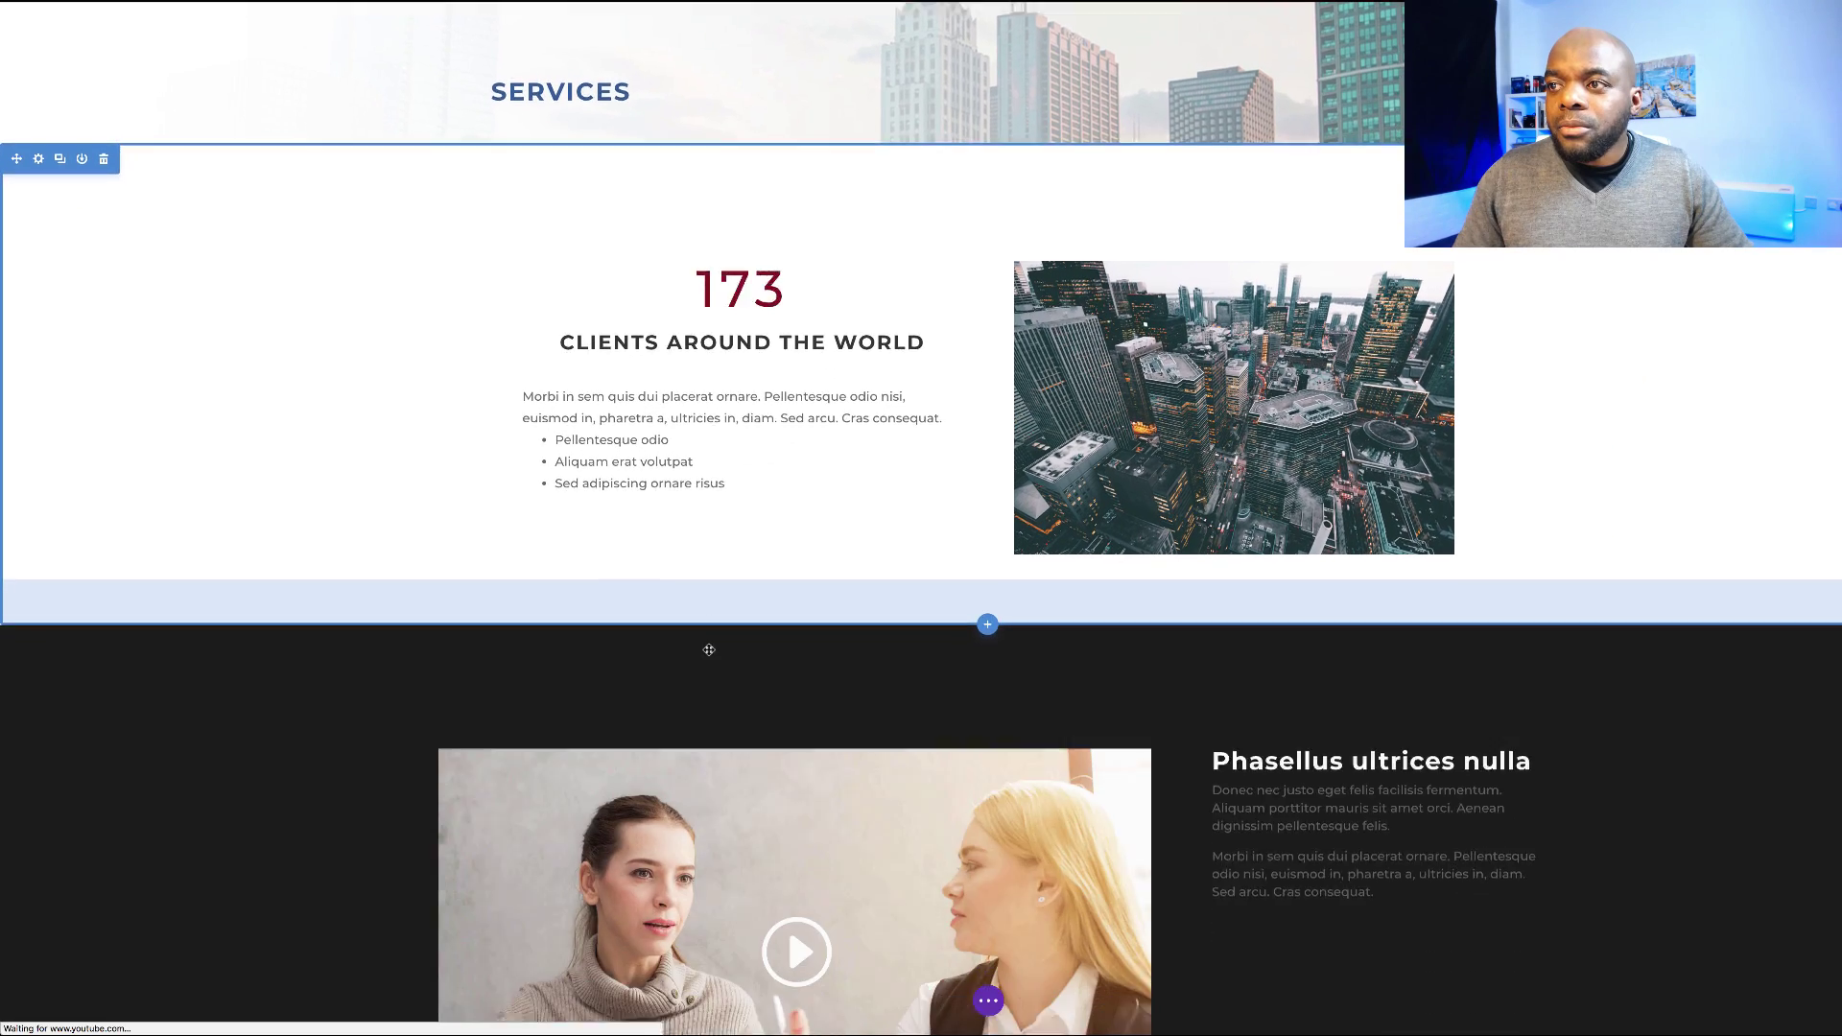
pyautogui.scroll(-14, 708, 650)
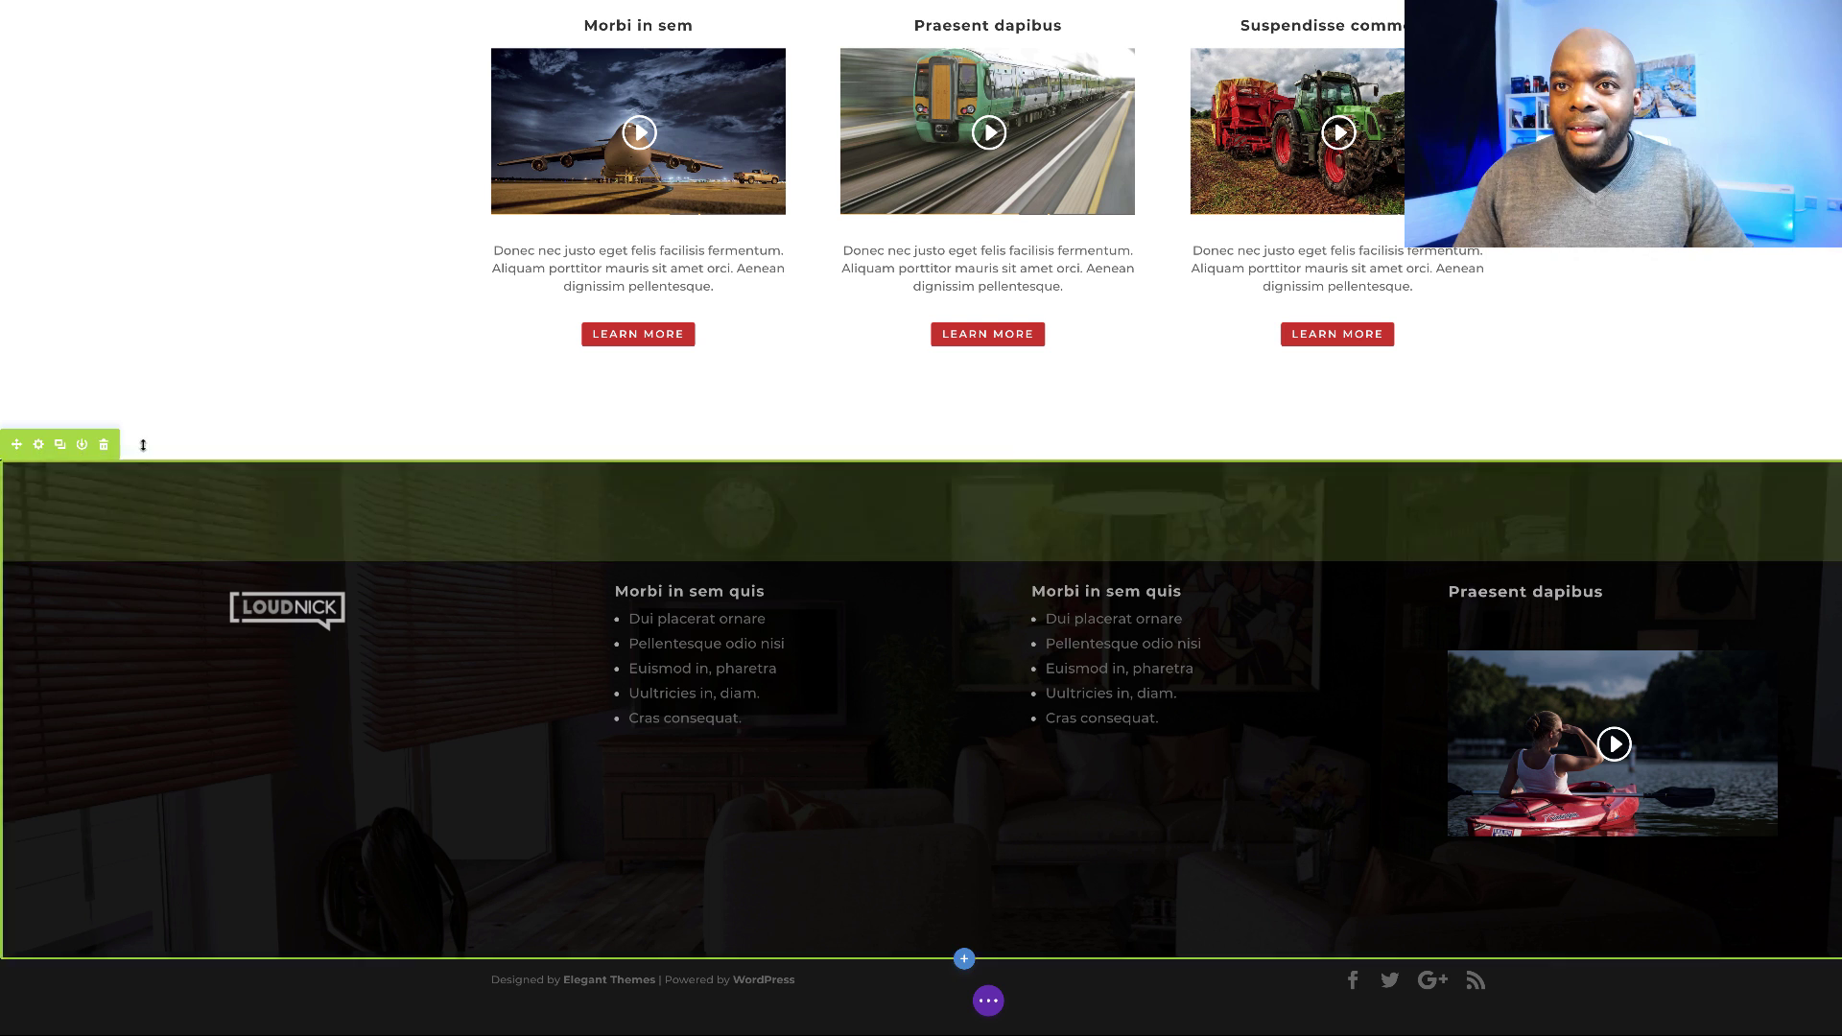
pyautogui.click(103, 446)
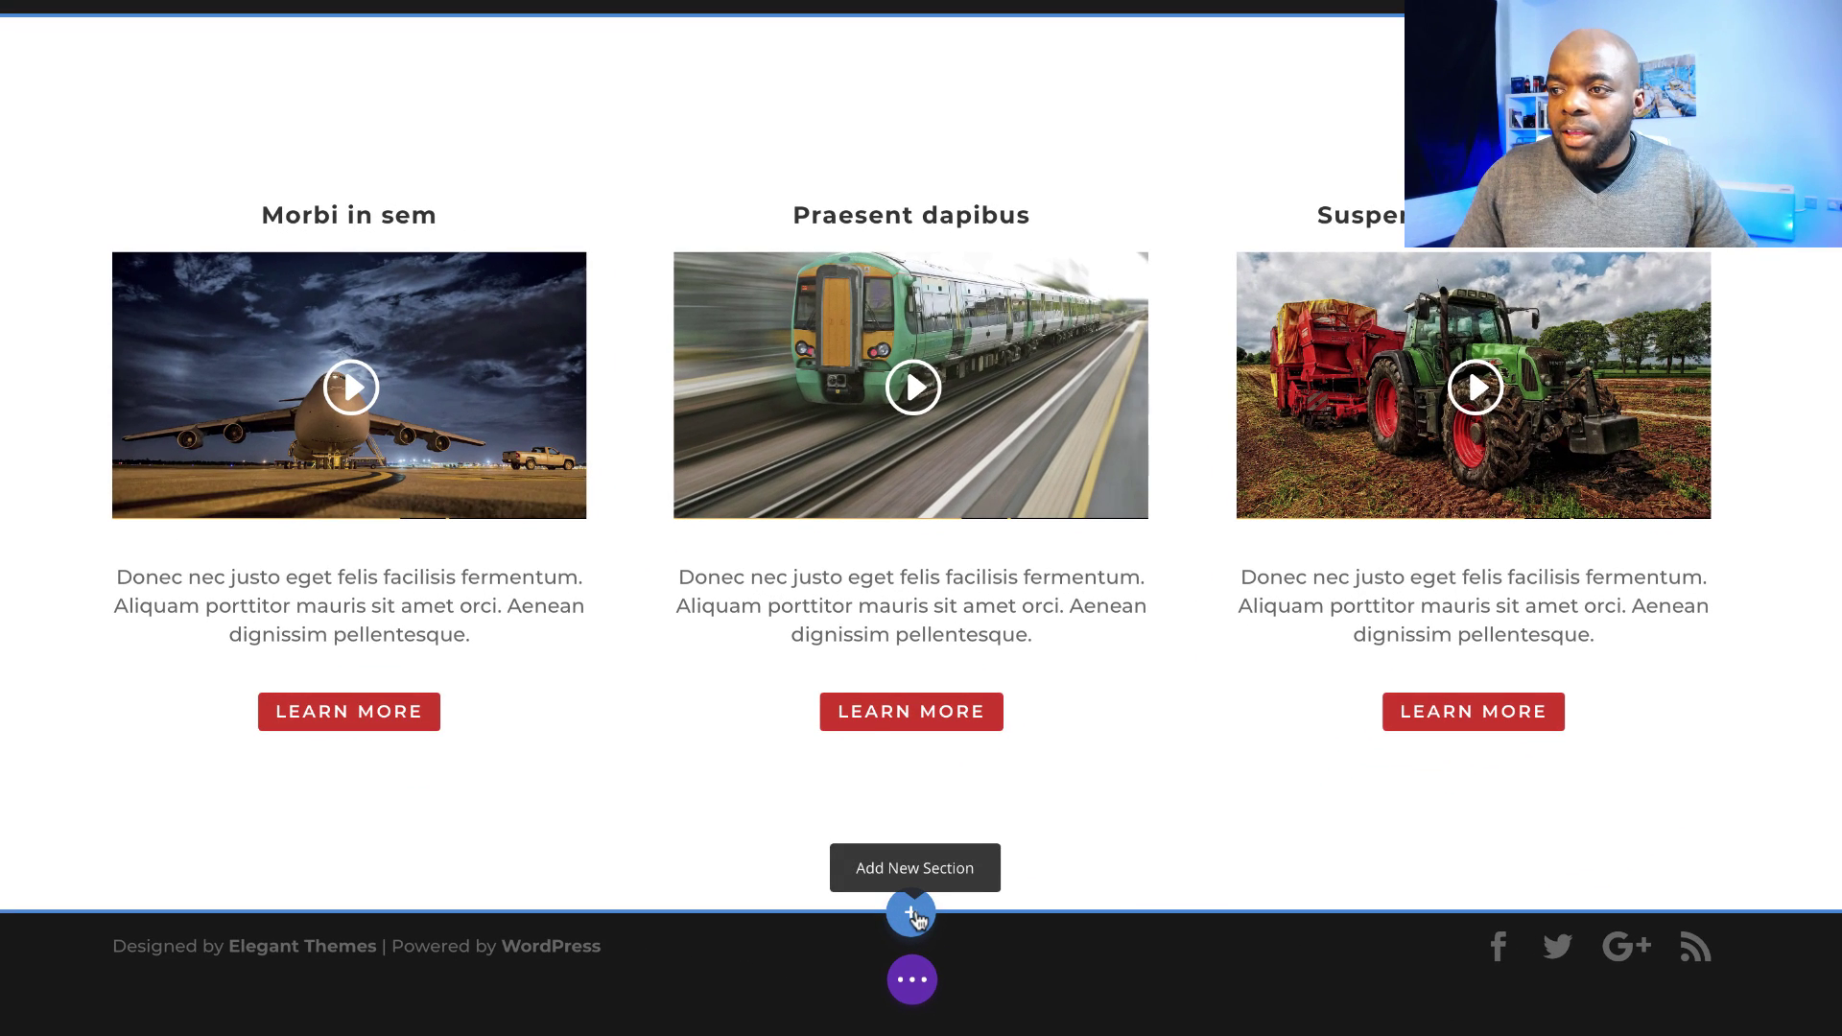
# - Add a new section at the end of the page with a row of four equal columns, without inserting a module
pyautogui.click(914, 916)
pyautogui.click(795, 831)
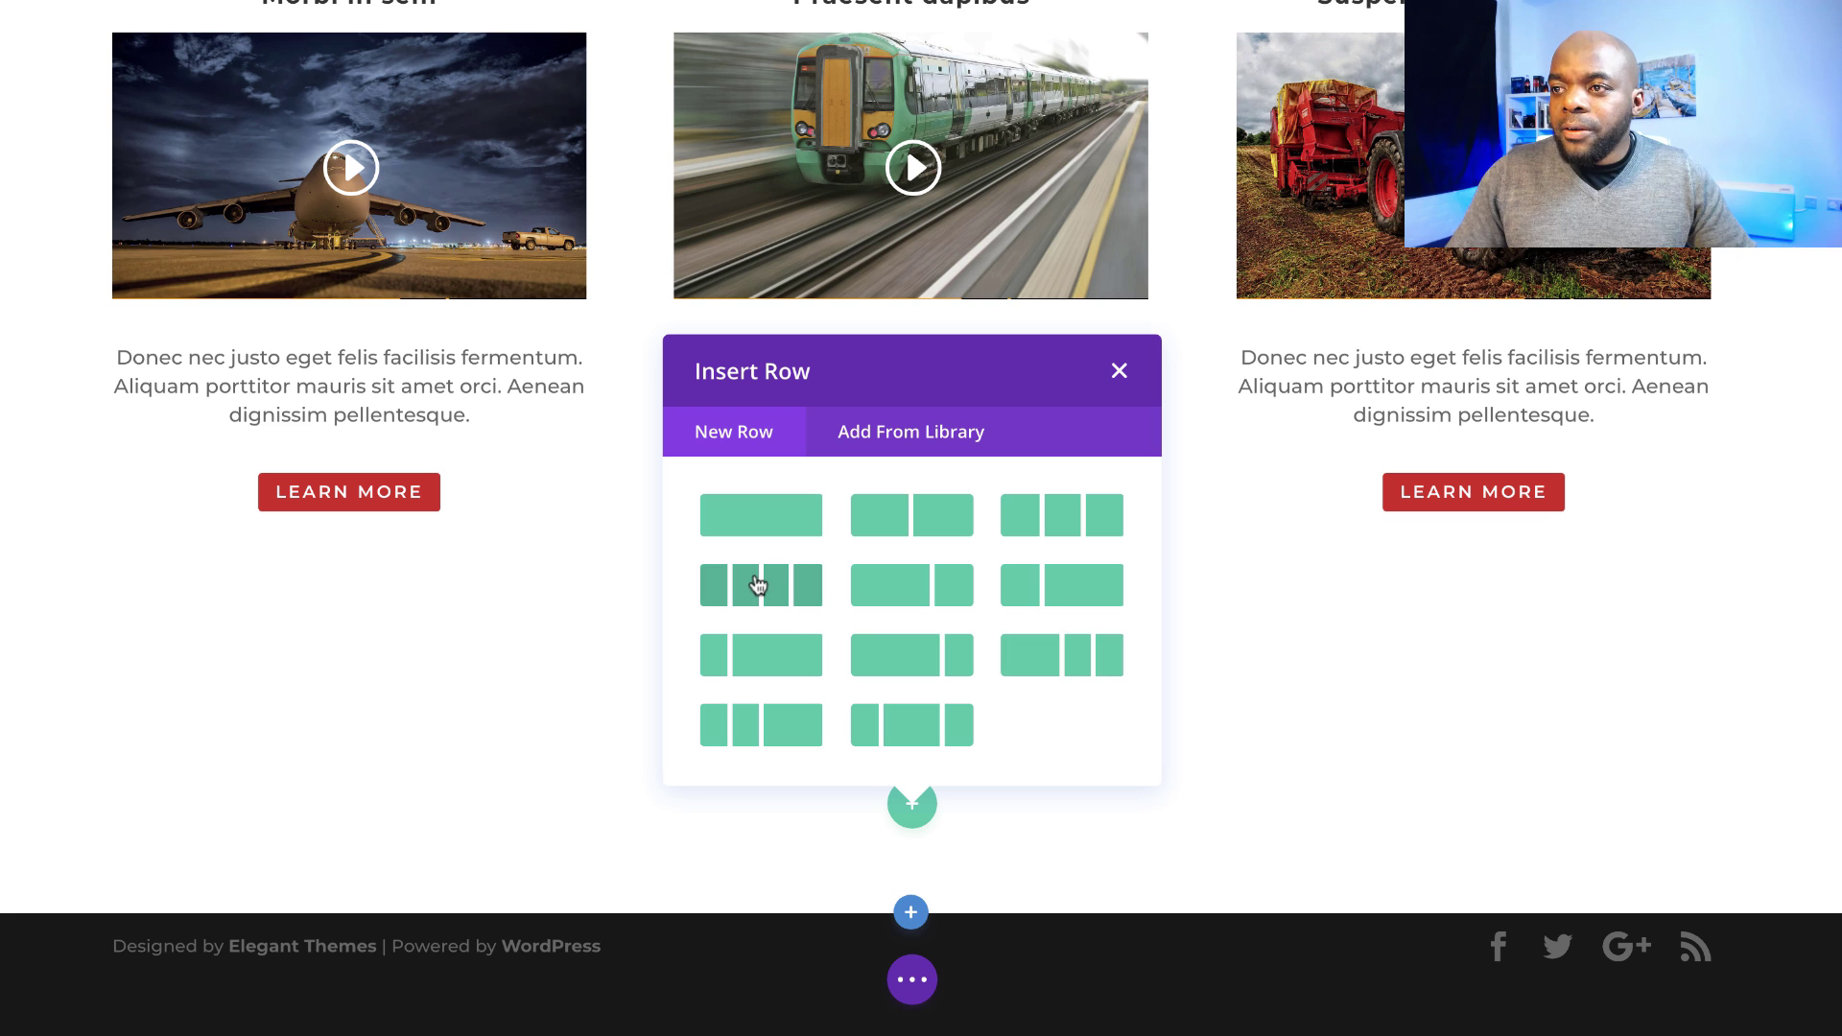
pyautogui.click(777, 592)
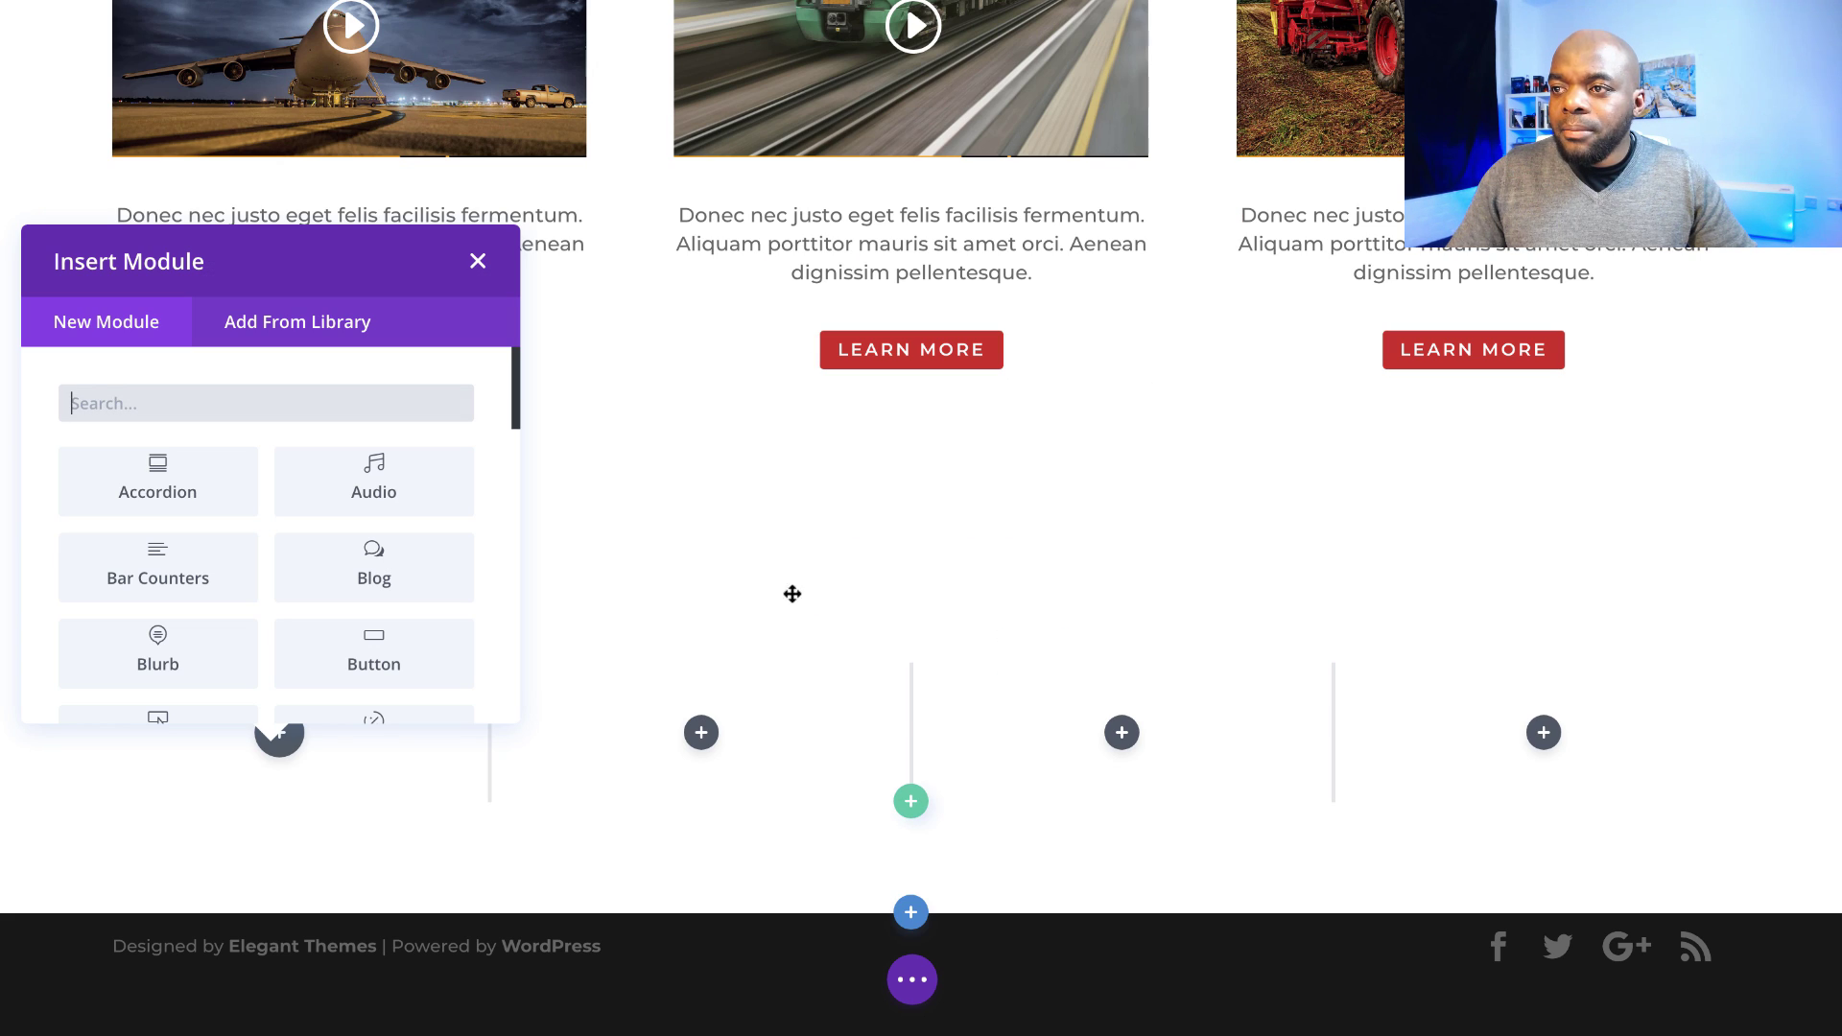
pyautogui.click(479, 261)
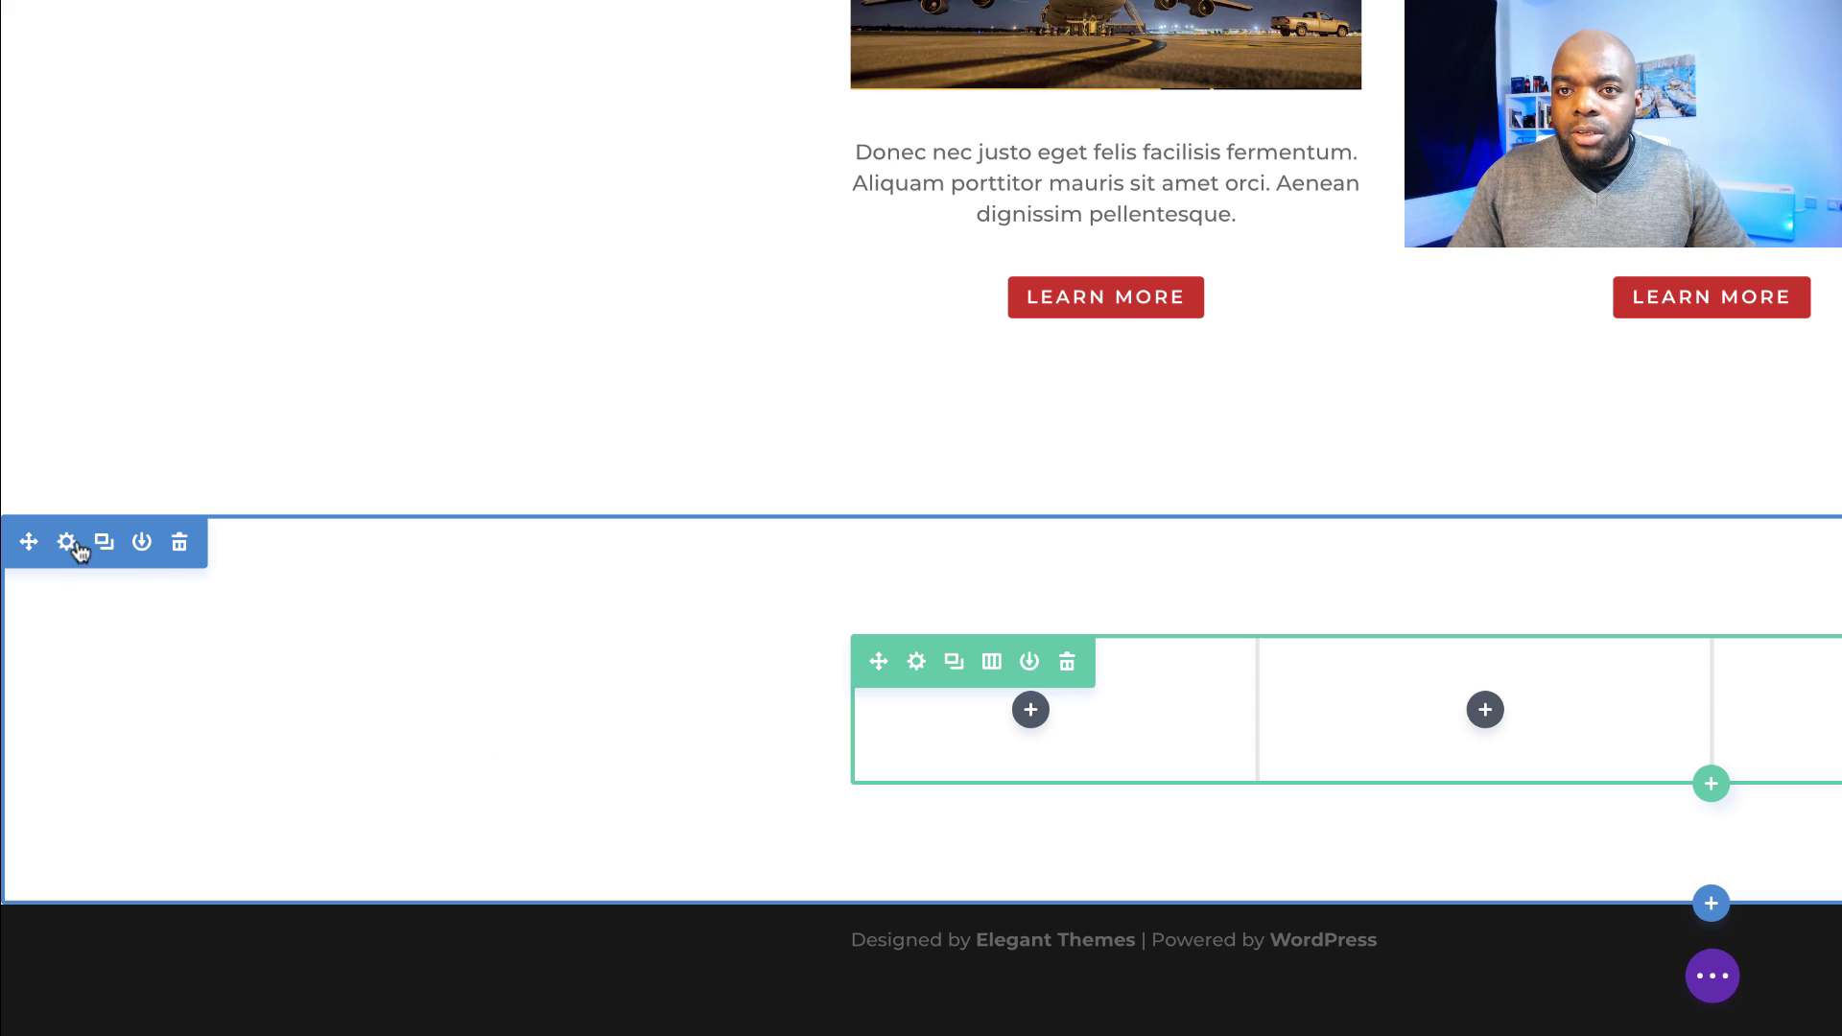
# - Give the new four-column section a dark grey background colour, #2d2d2d
pyautogui.click(77, 544)
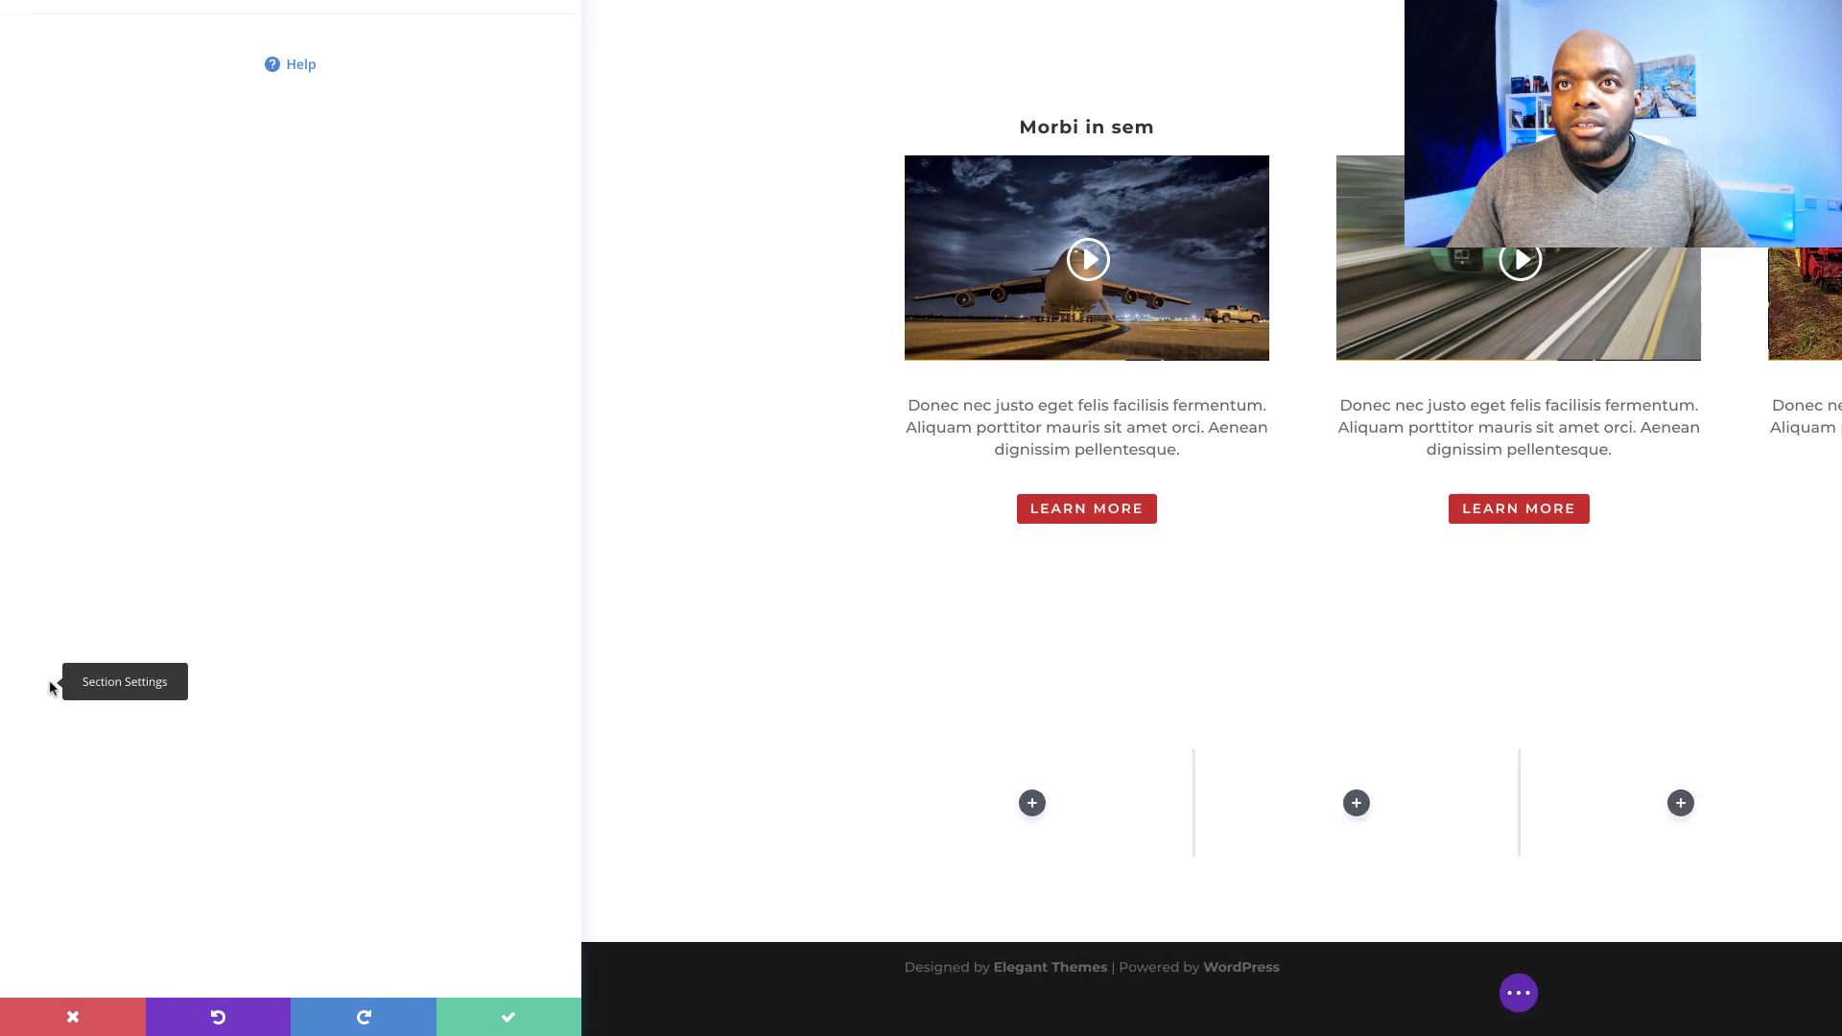
pyautogui.click(99, 137)
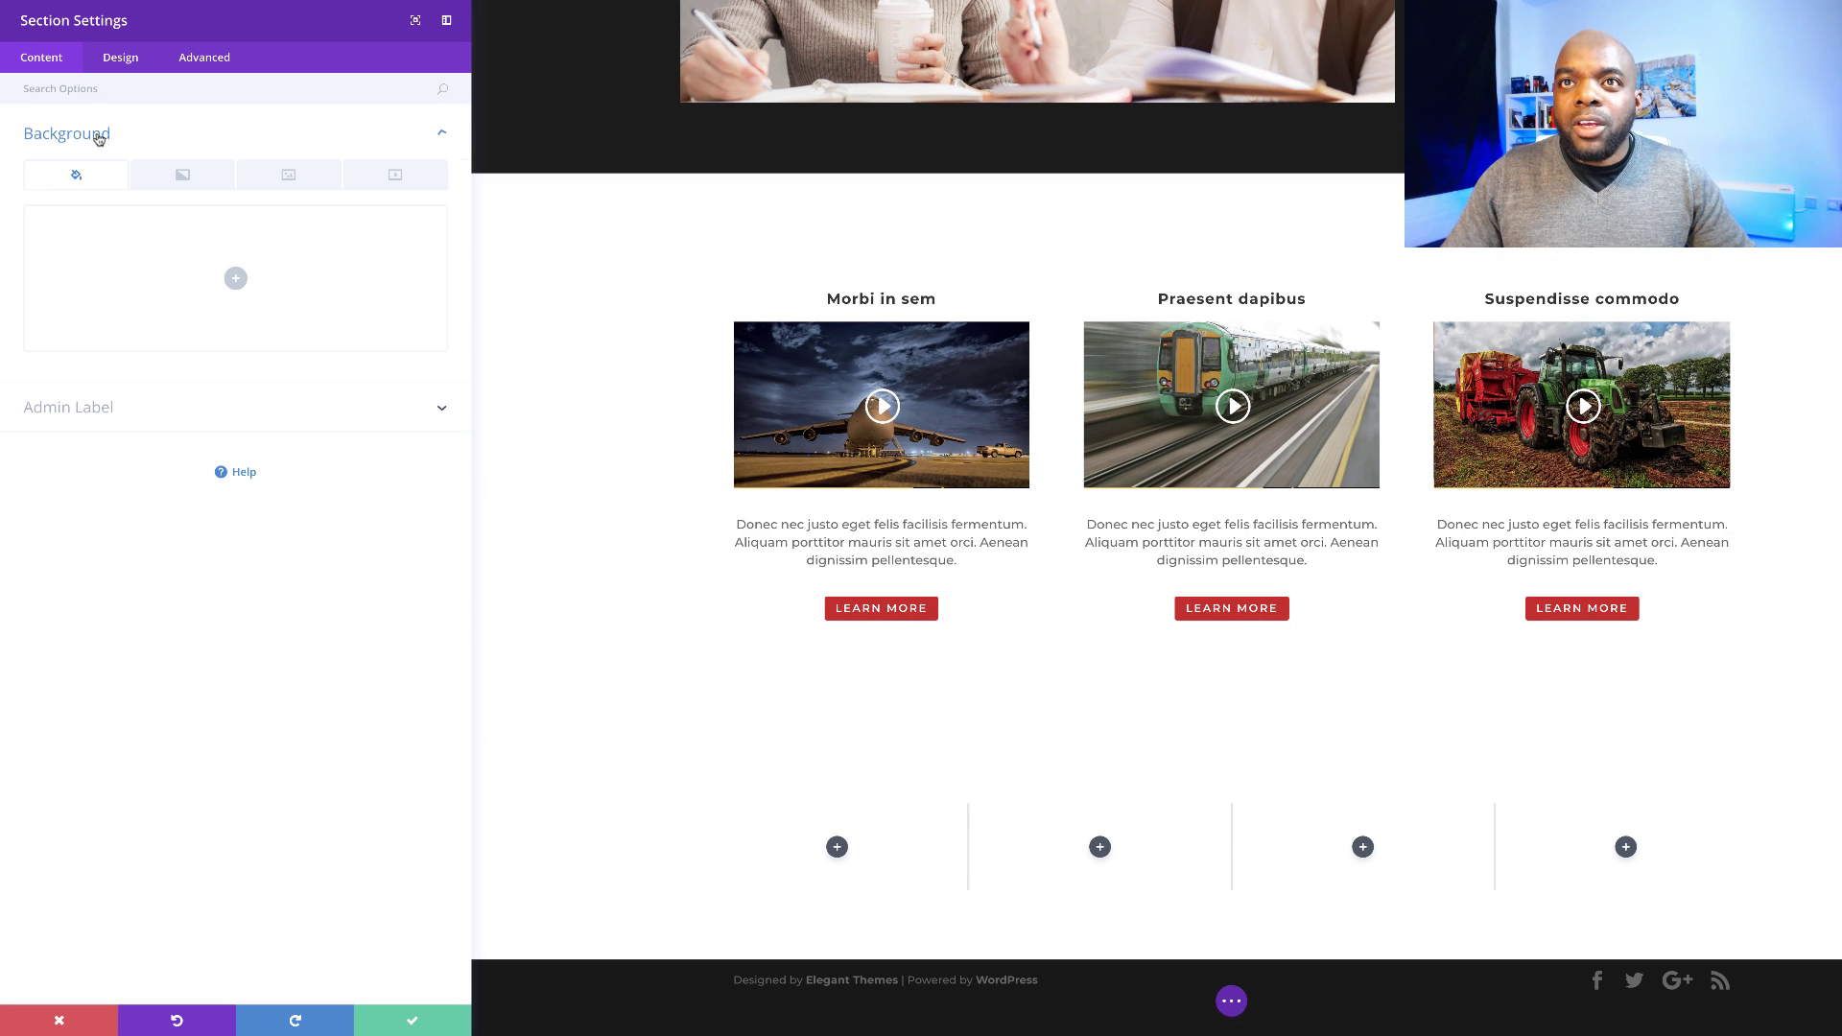
pyautogui.click(235, 278)
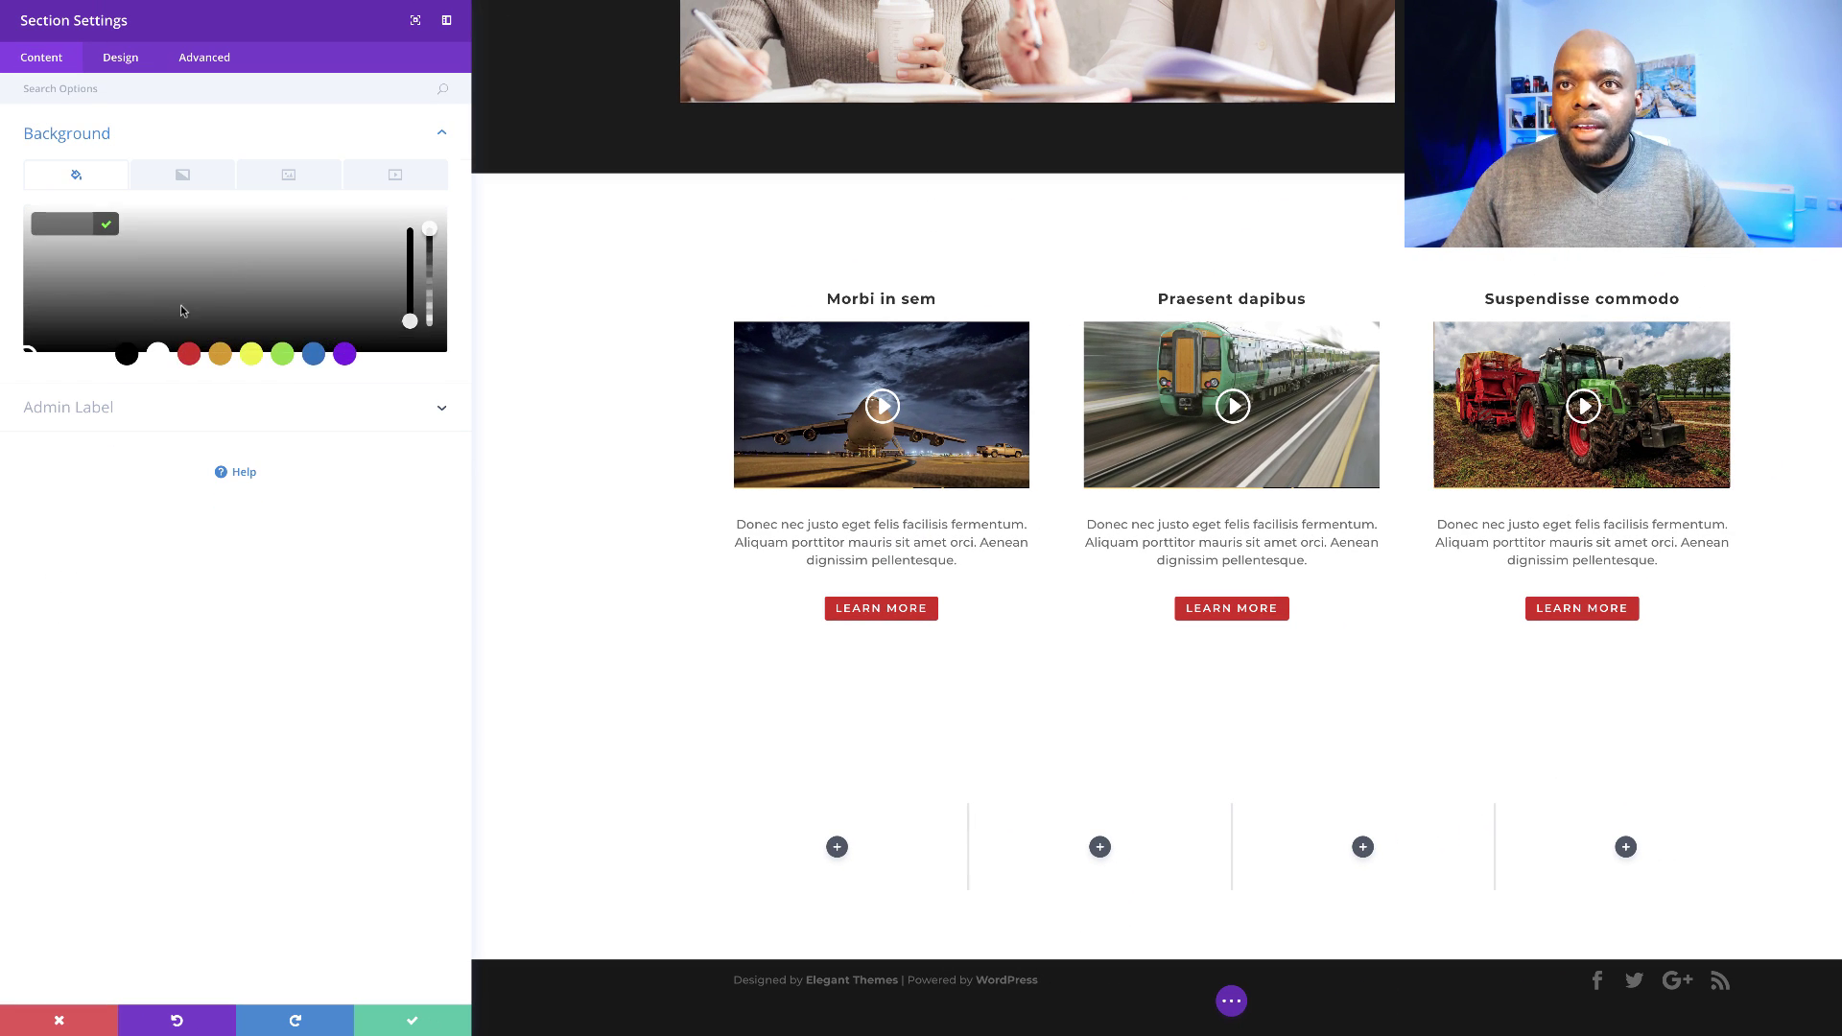
pyautogui.moveTo(71, 322); pyautogui.dragTo(38, 330)
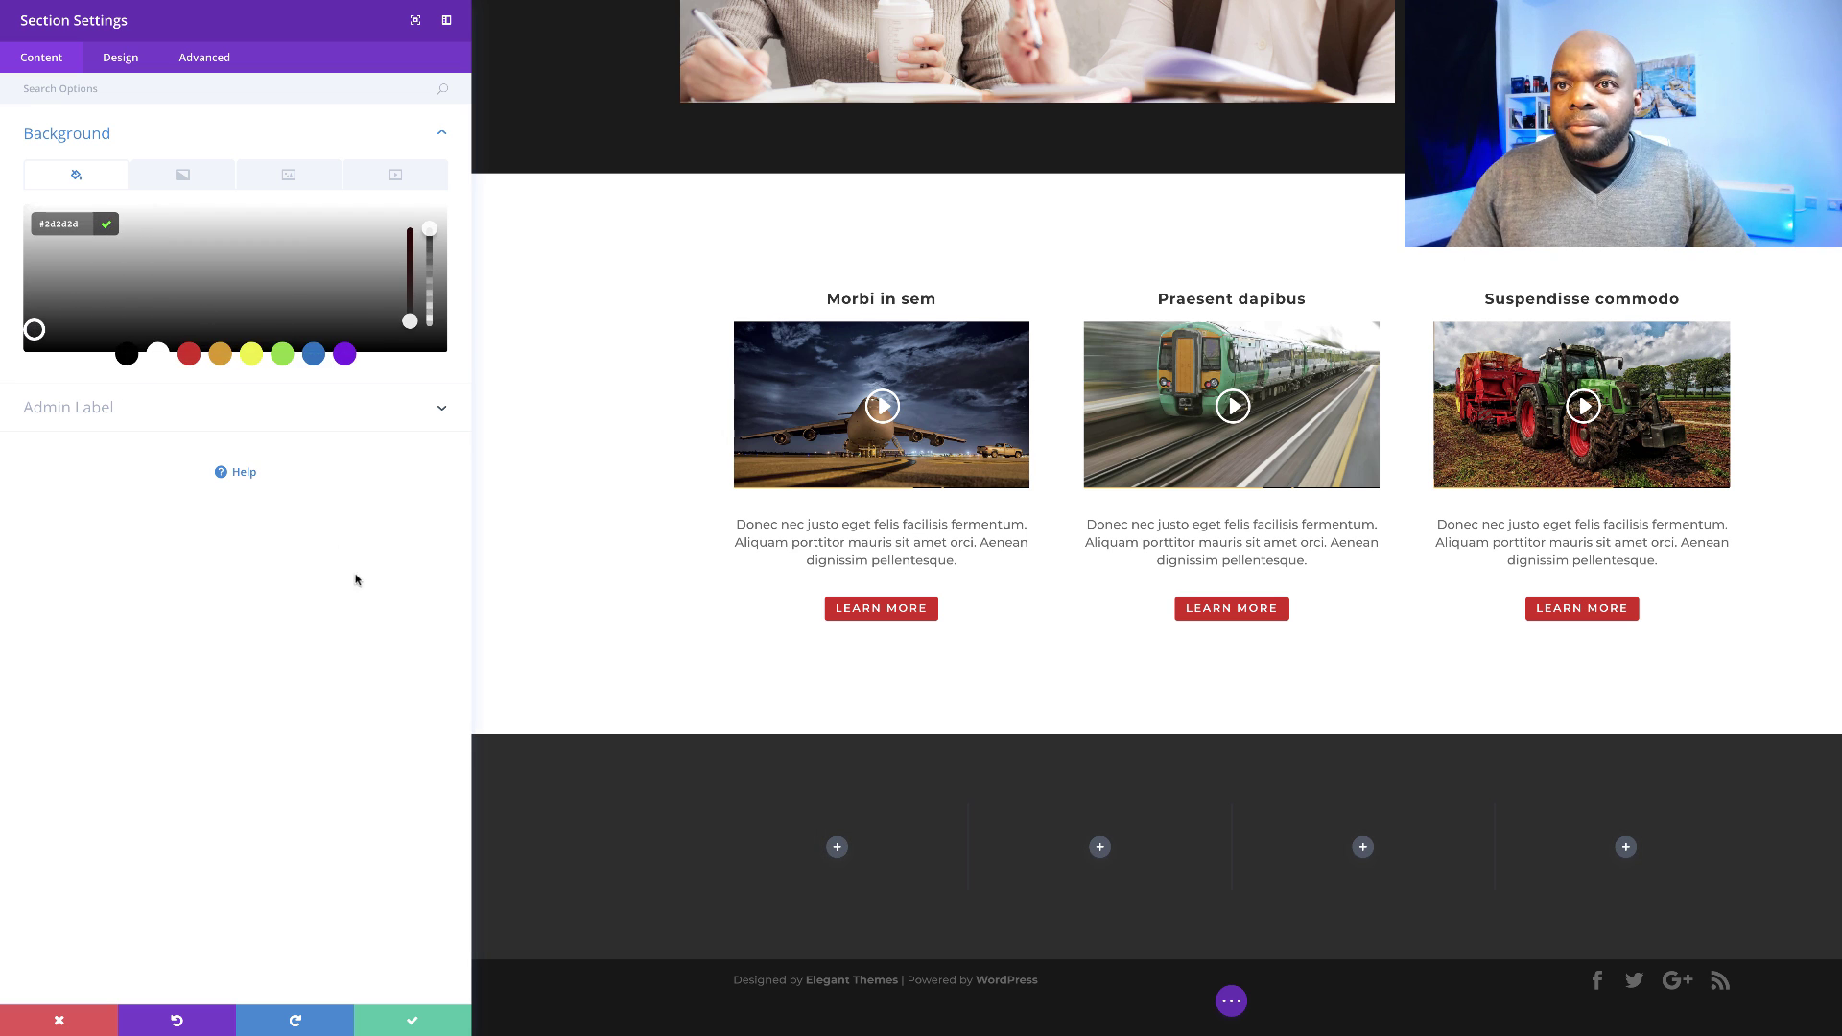
pyautogui.click(297, 576)
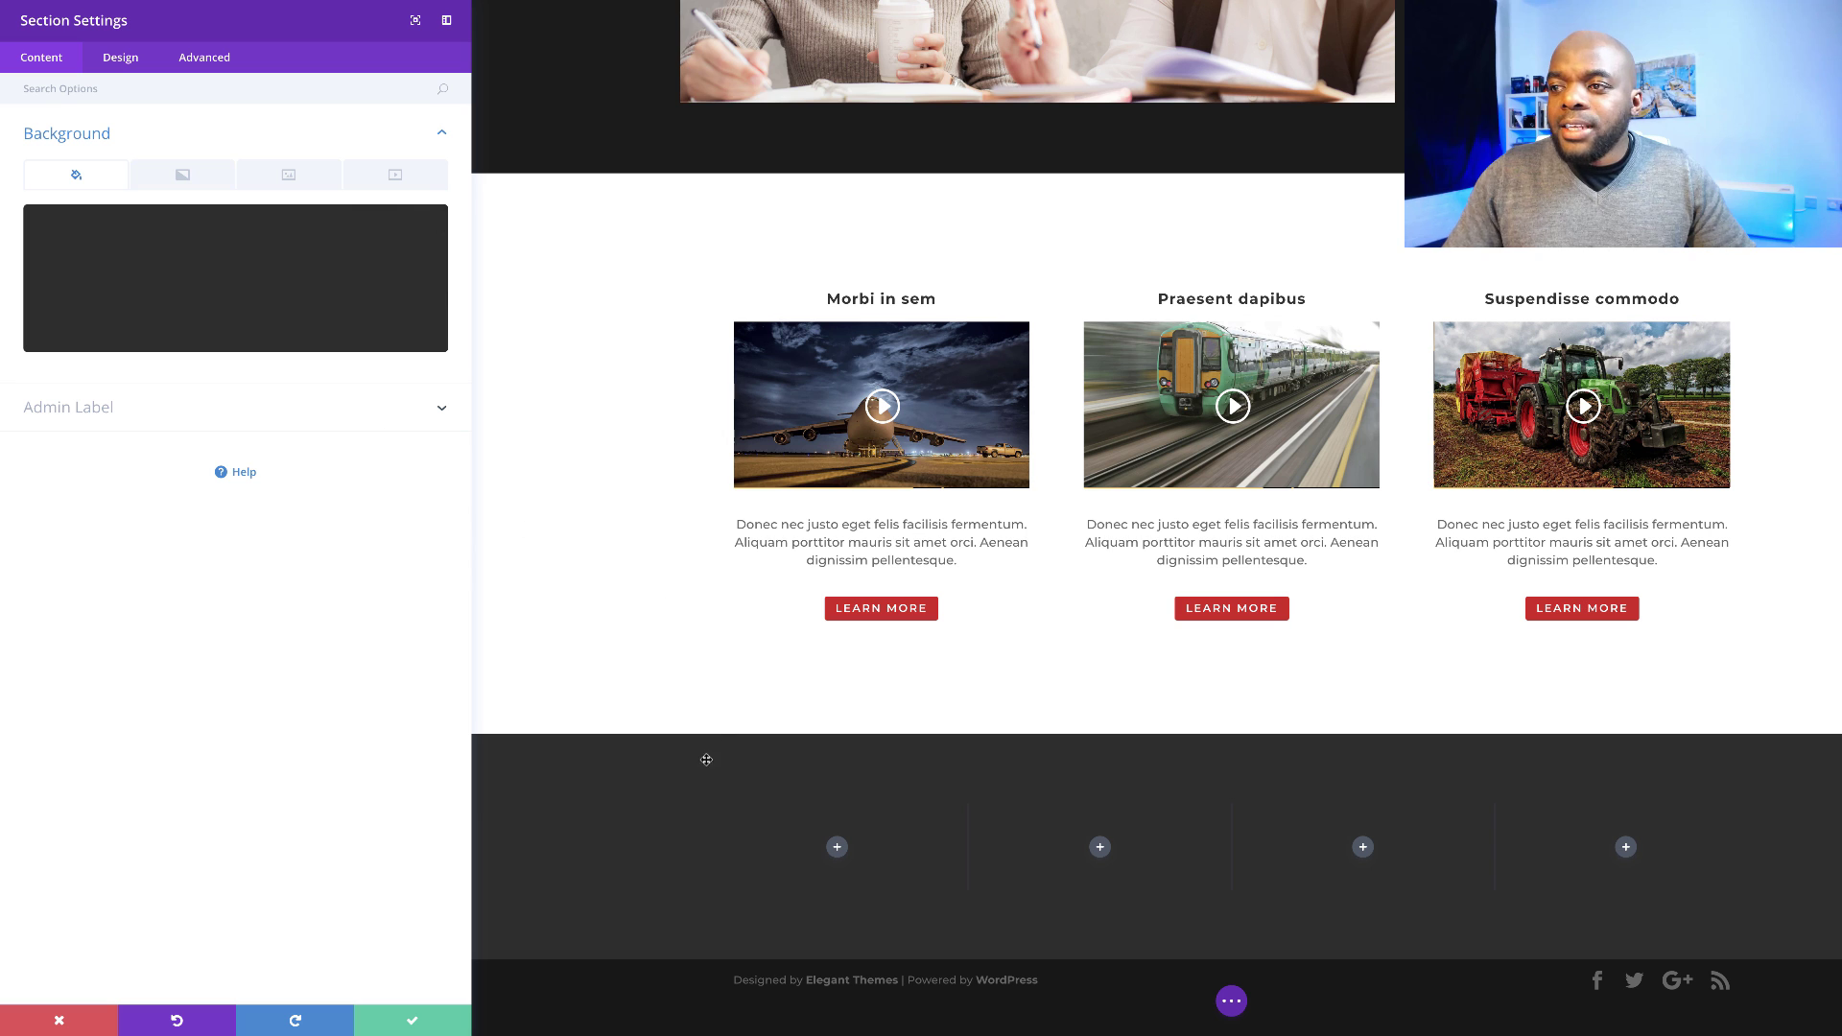
# - Add the living-room photo from the media library as the section's background image and set its blend to Multiply
pyautogui.click(290, 177)
pyautogui.click(240, 279)
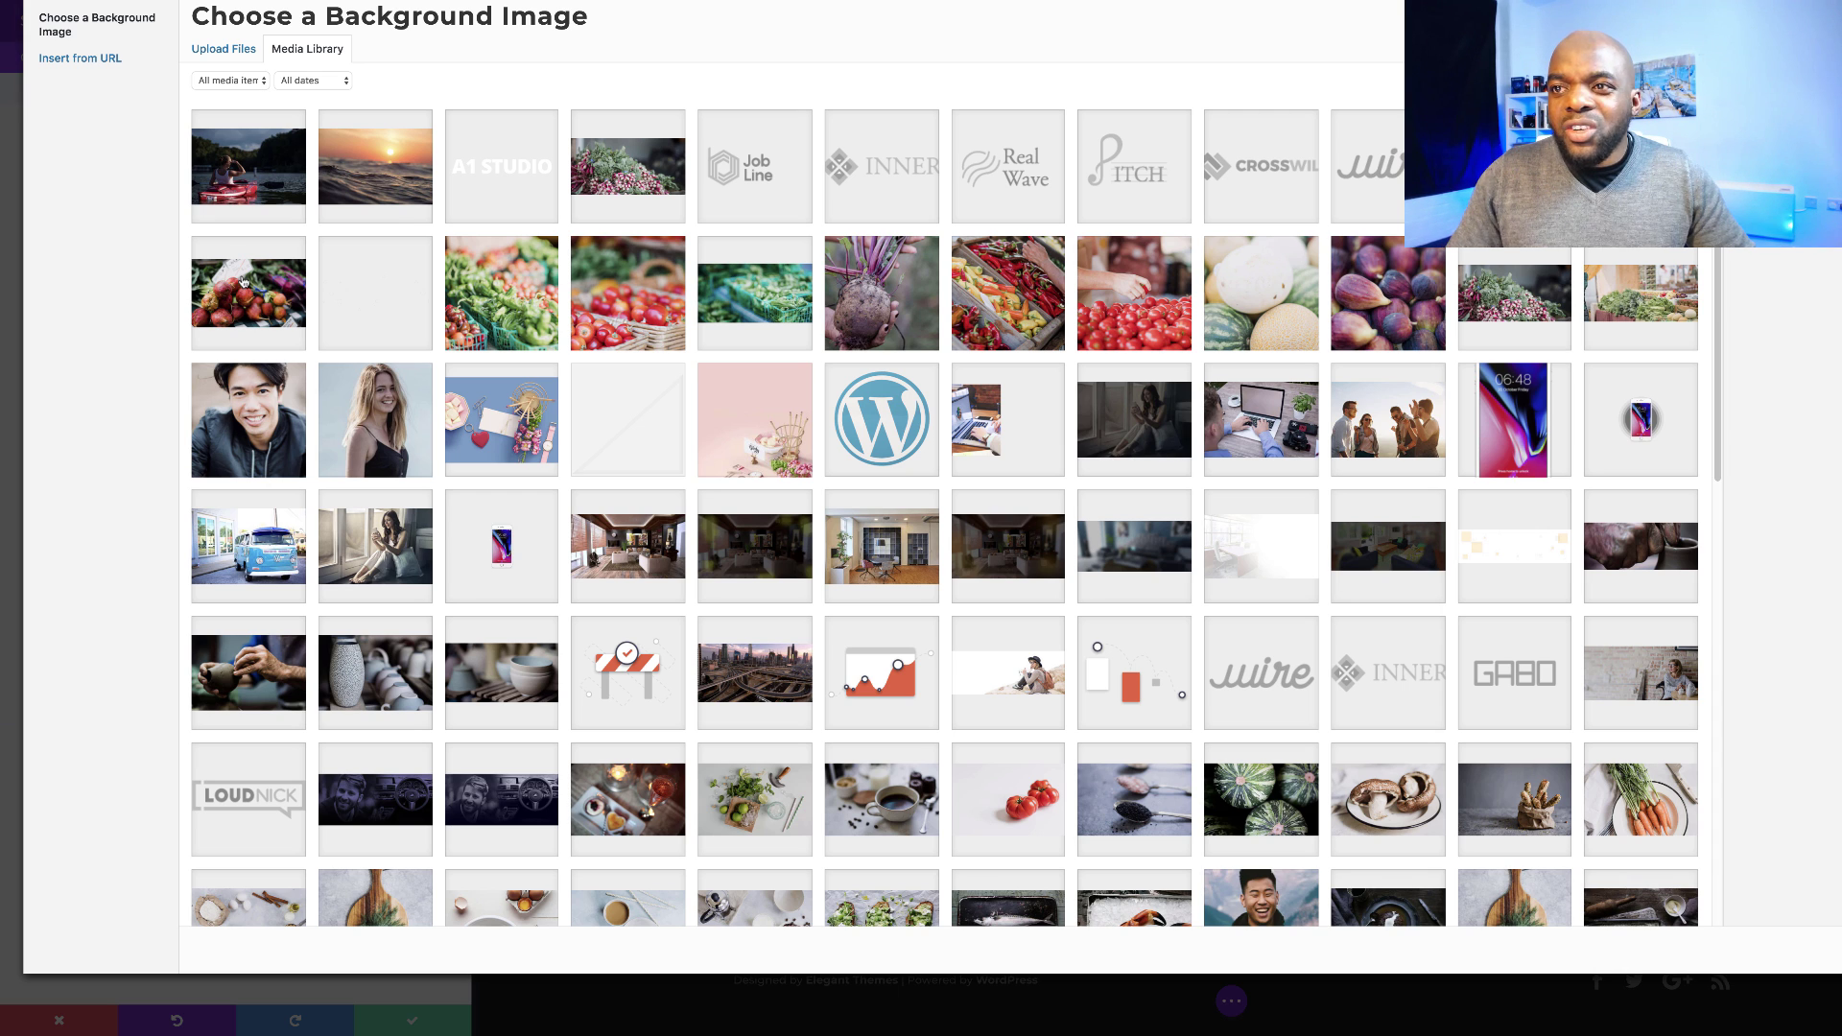
pyautogui.click(641, 542)
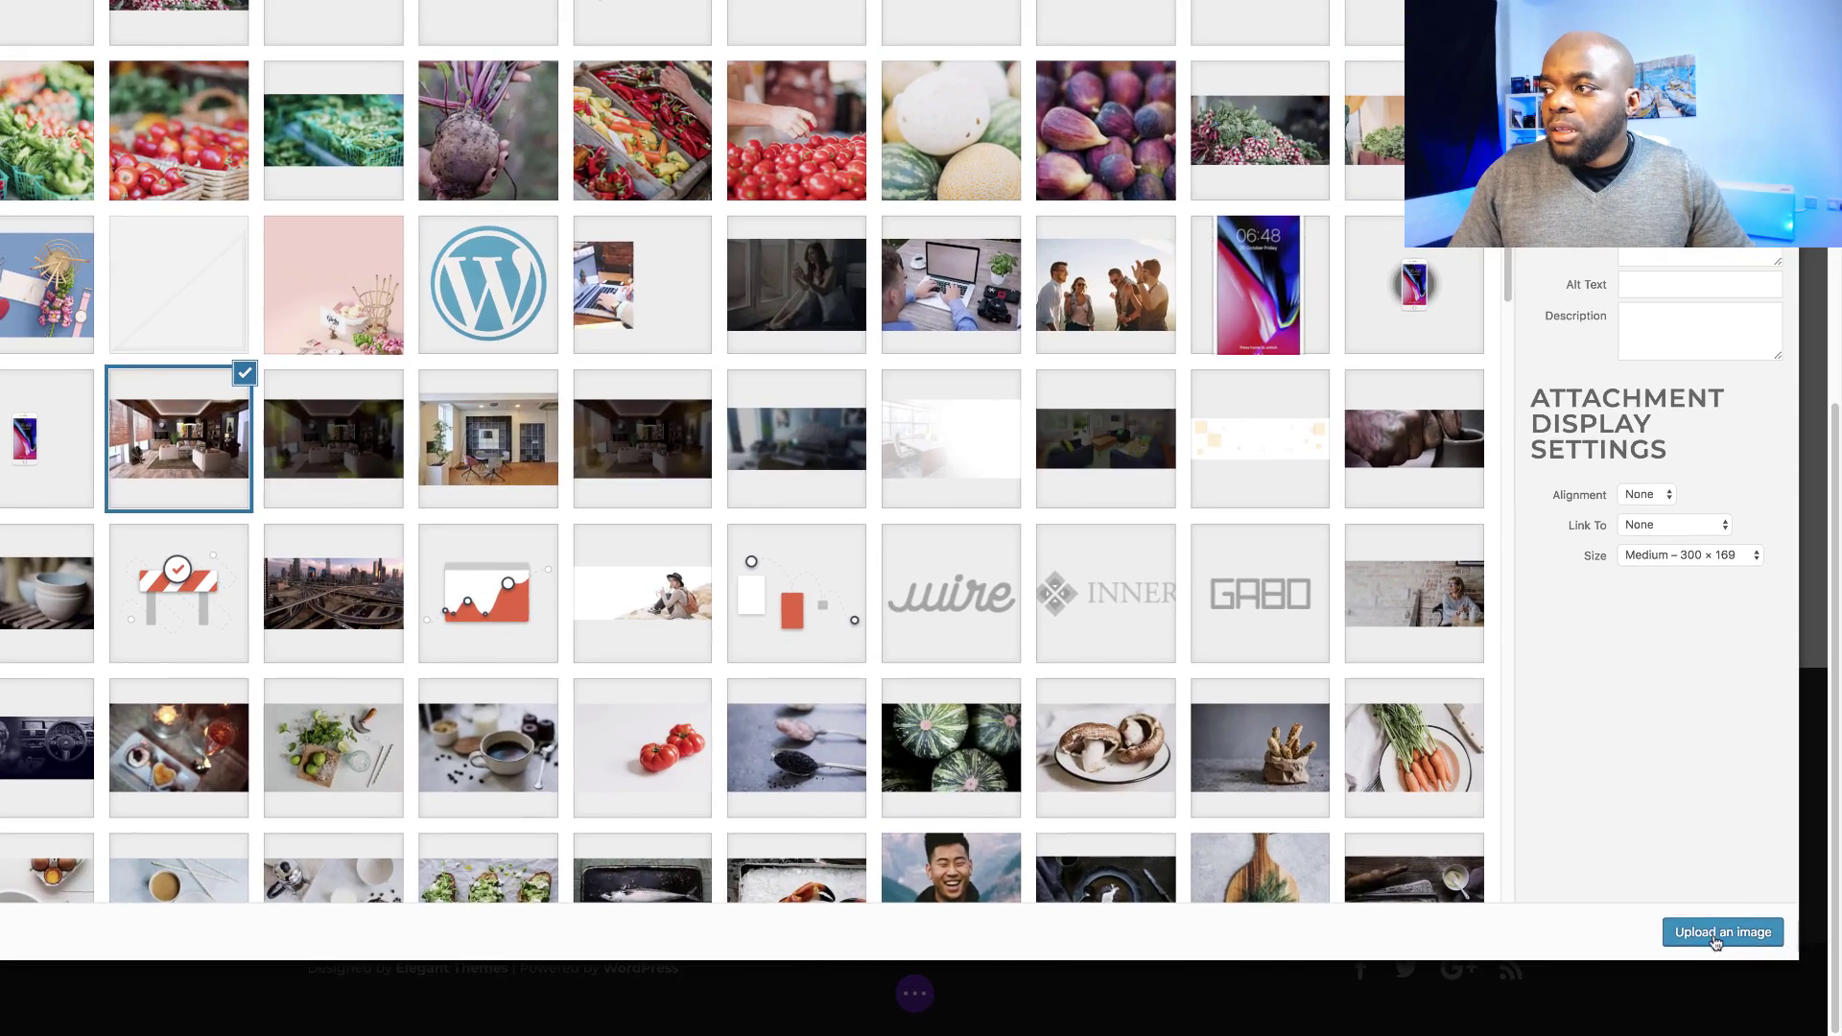
pyautogui.click(1827, 946)
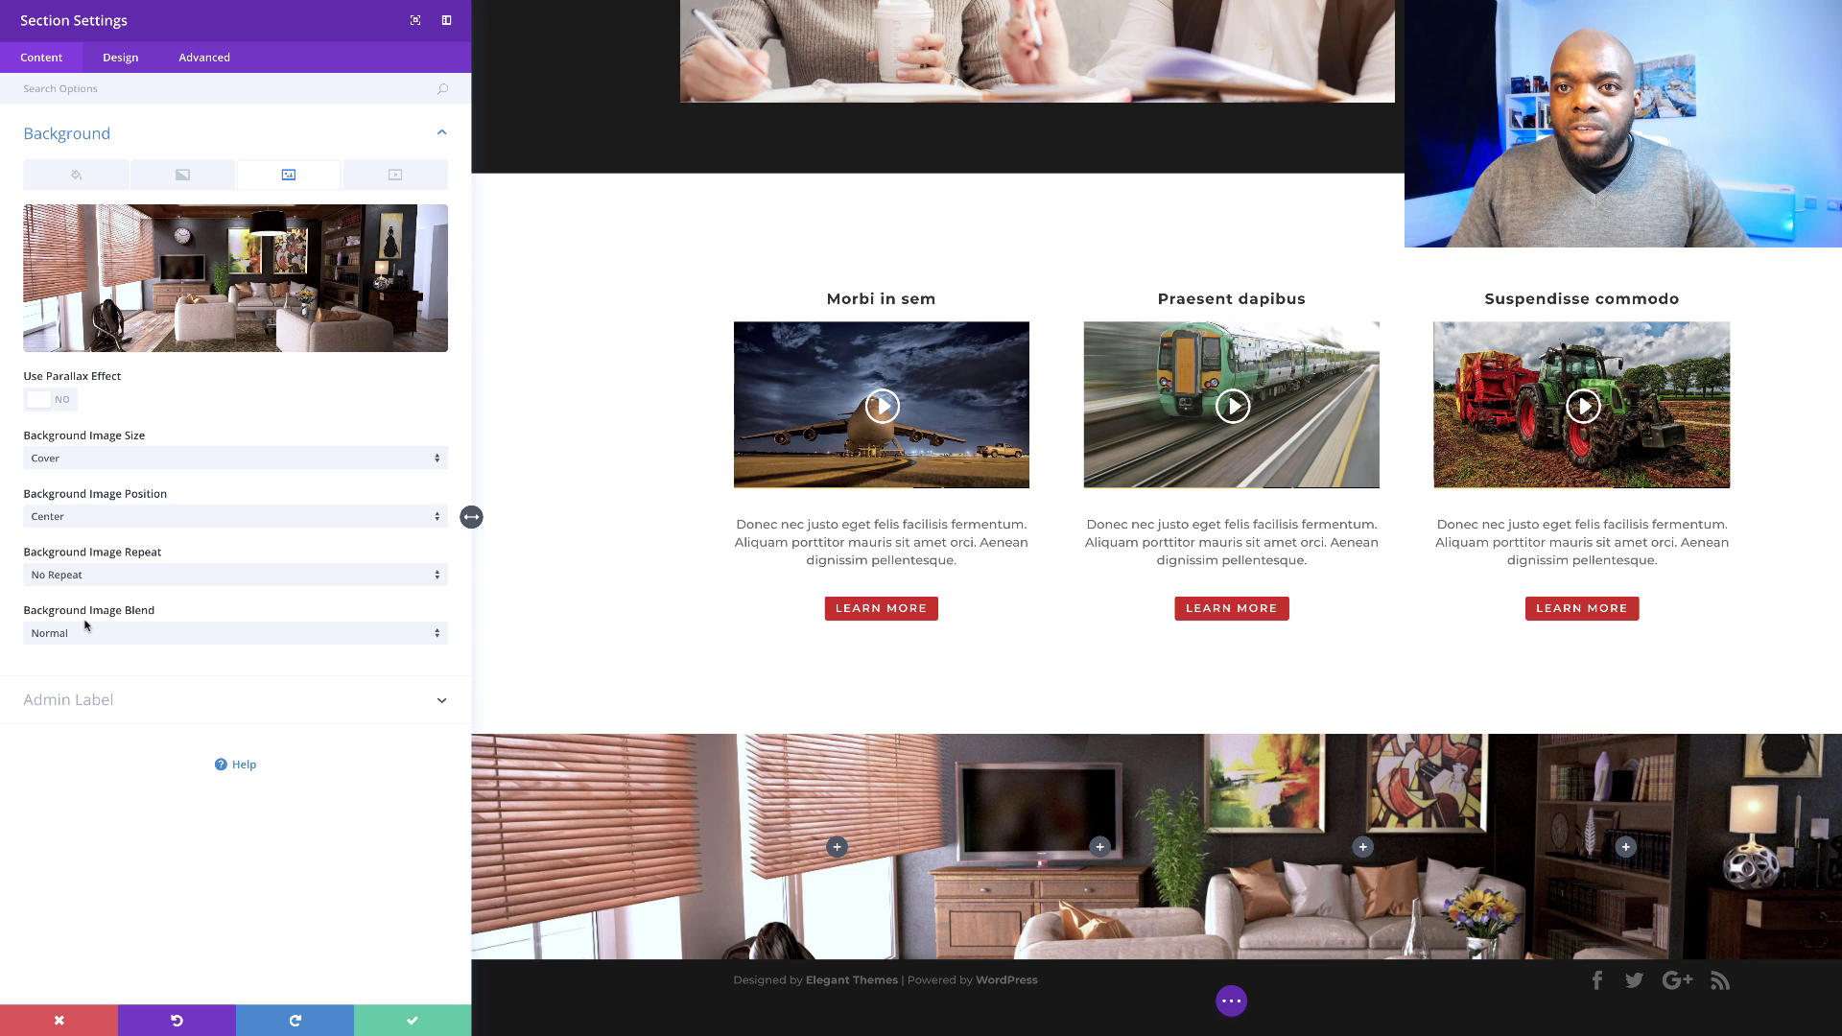
pyautogui.click(159, 634)
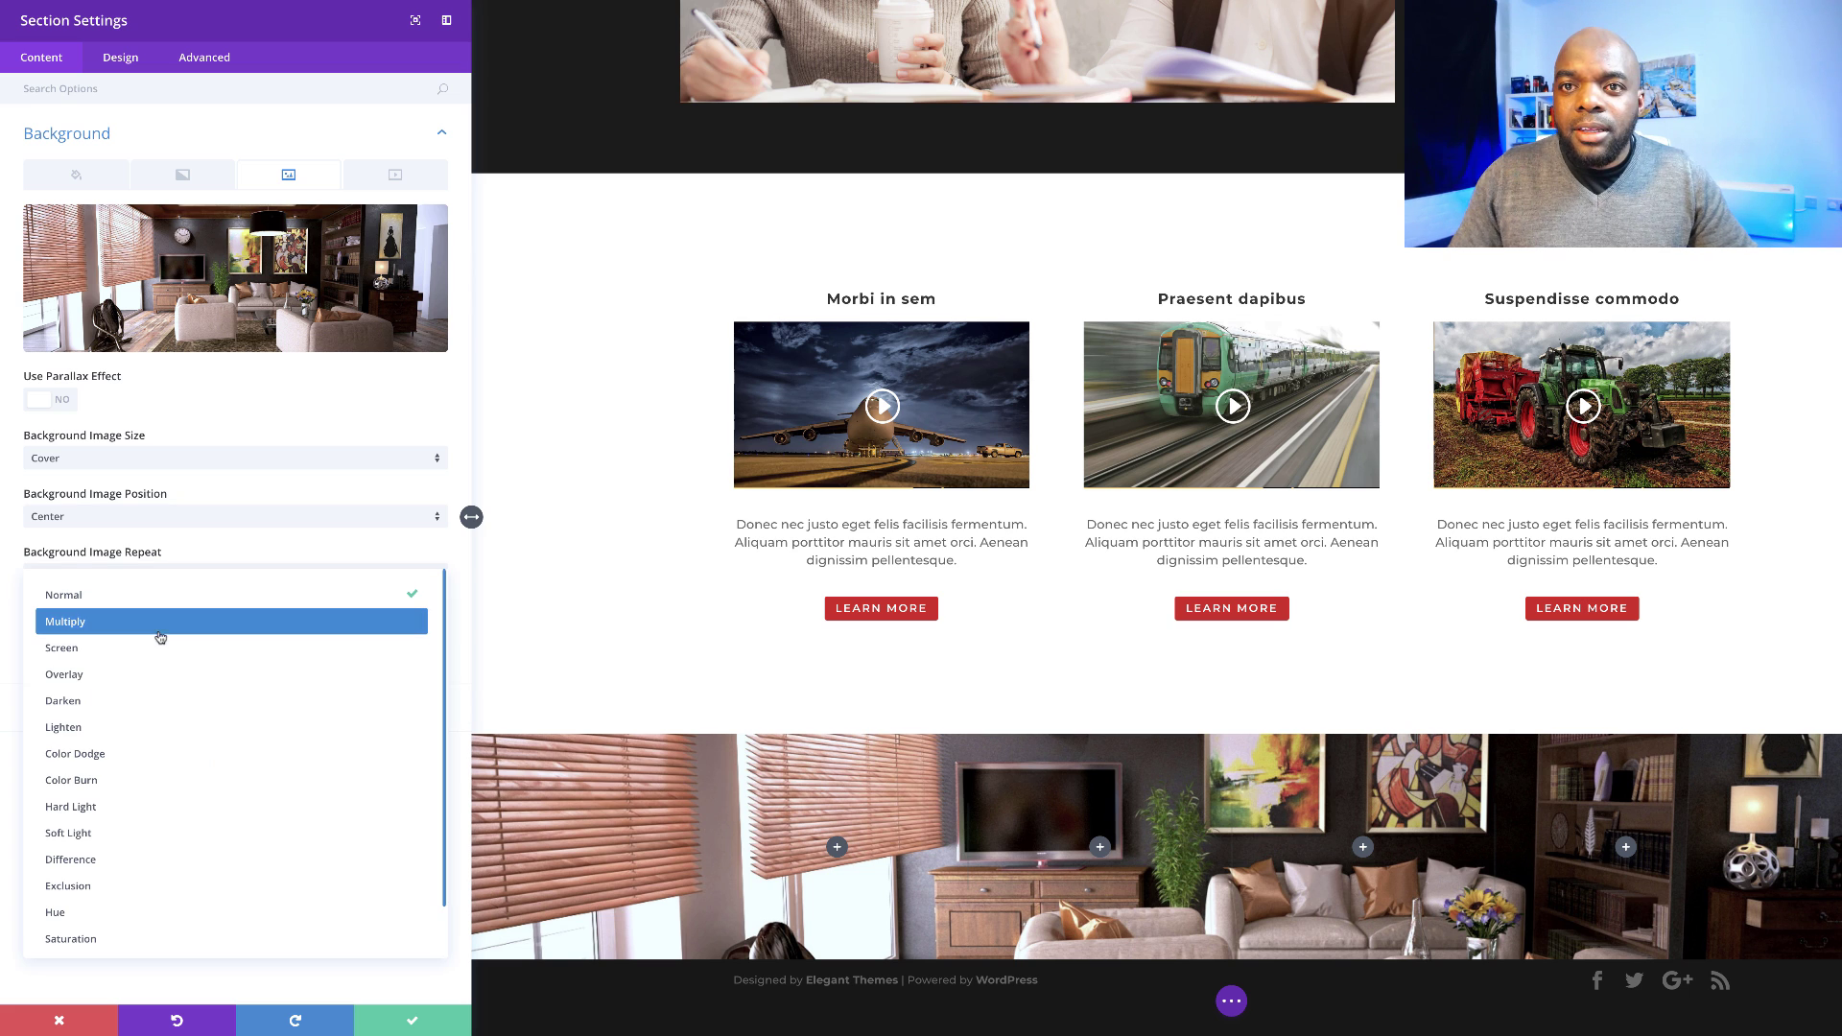
pyautogui.click(163, 623)
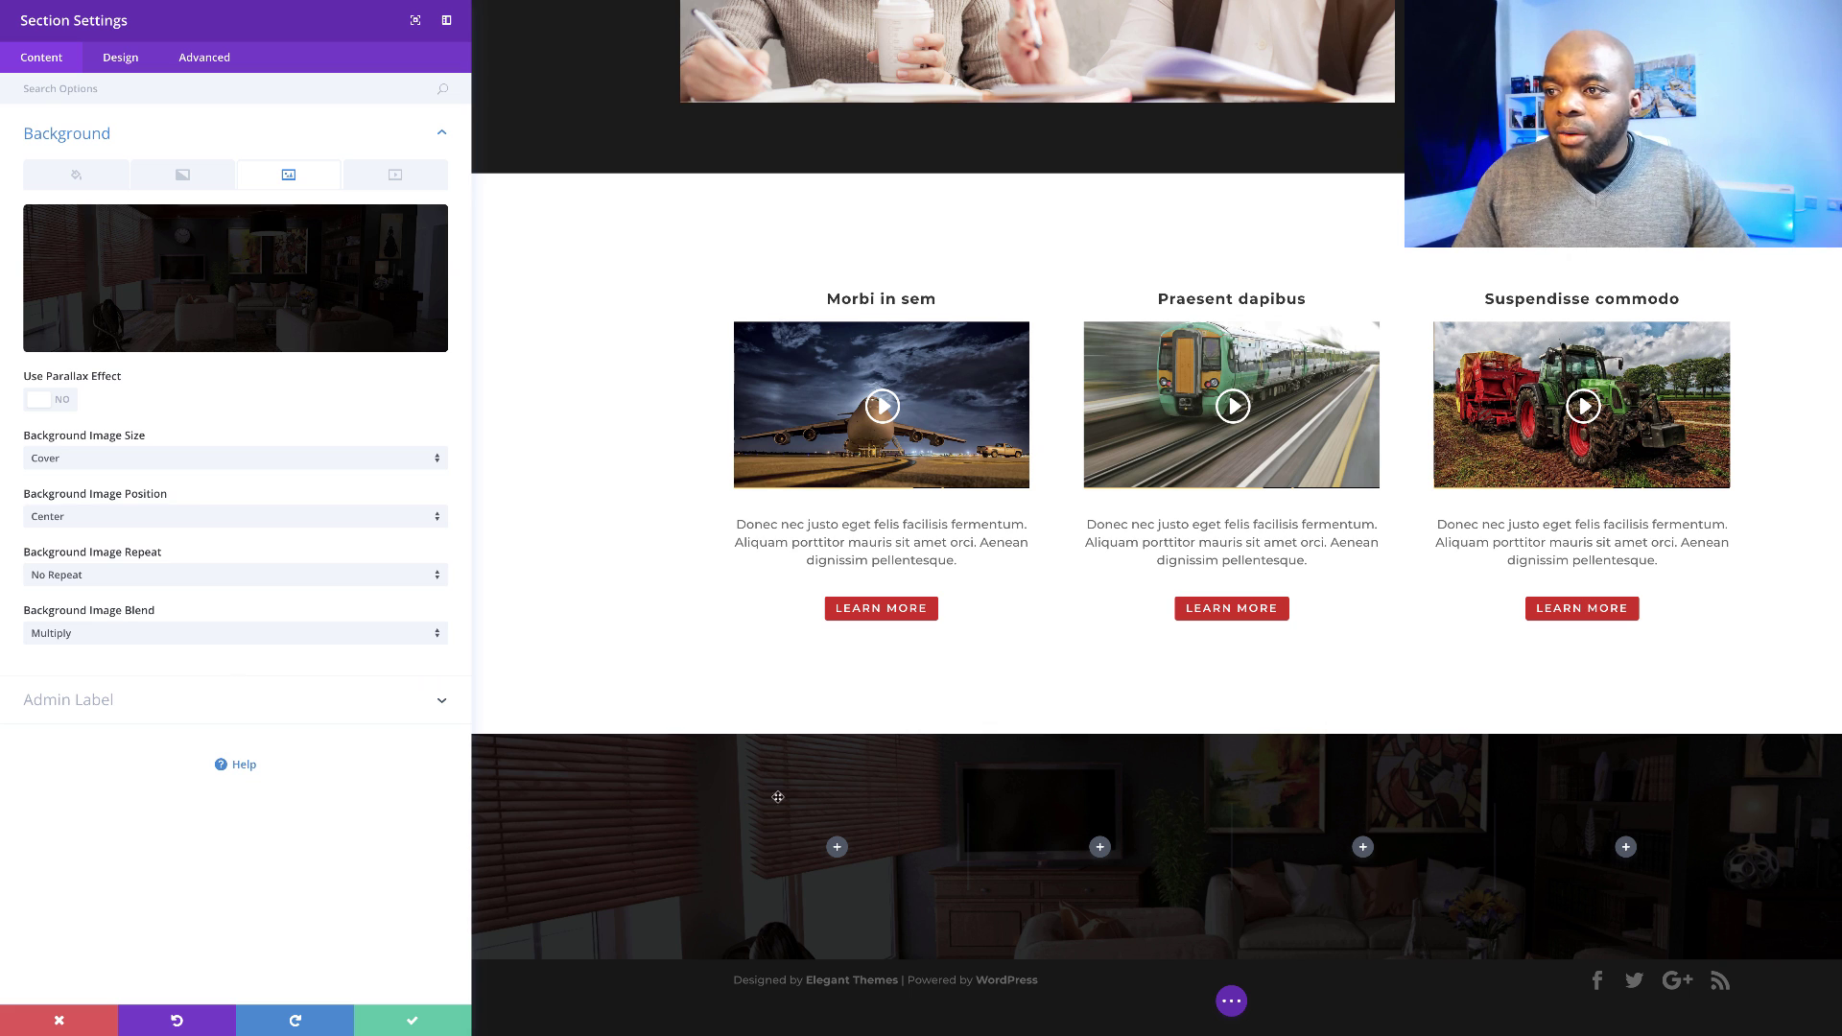
# - Darken the section's background colour to near-black with slight transparency, rgba(12,12,12,0.91)
pyautogui.click(95, 178)
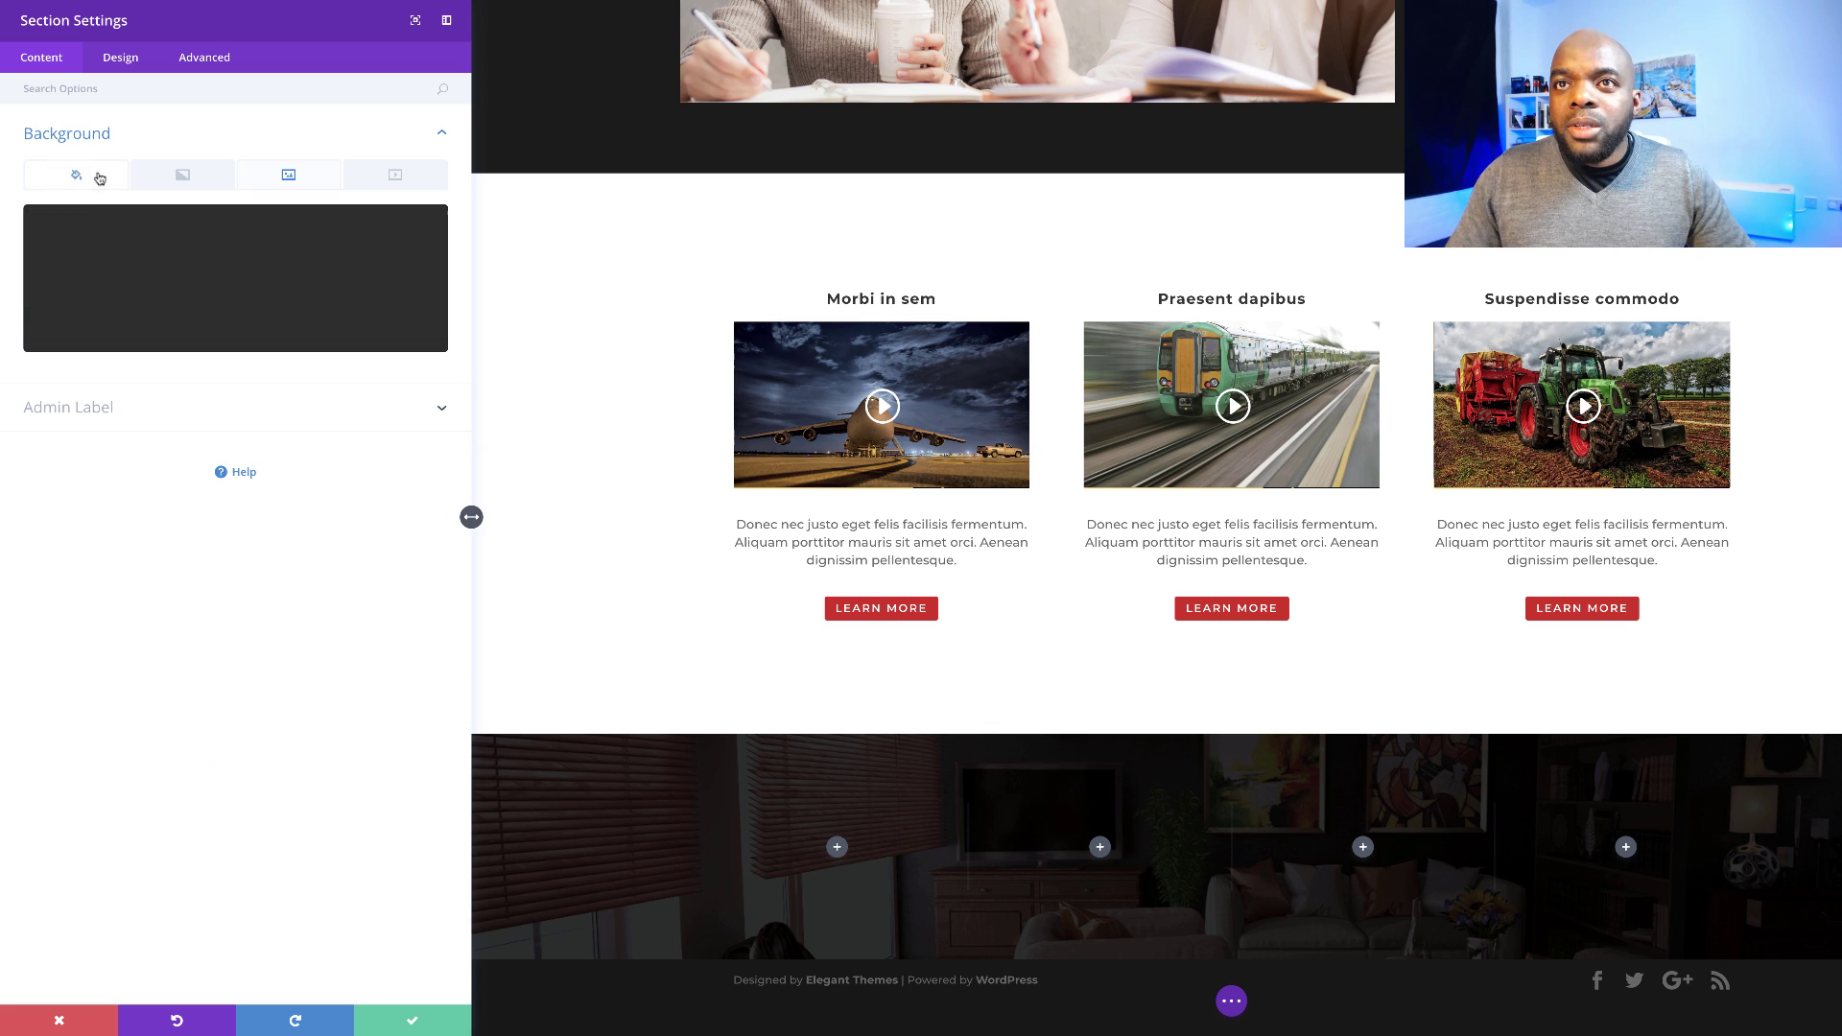
pyautogui.click(210, 265)
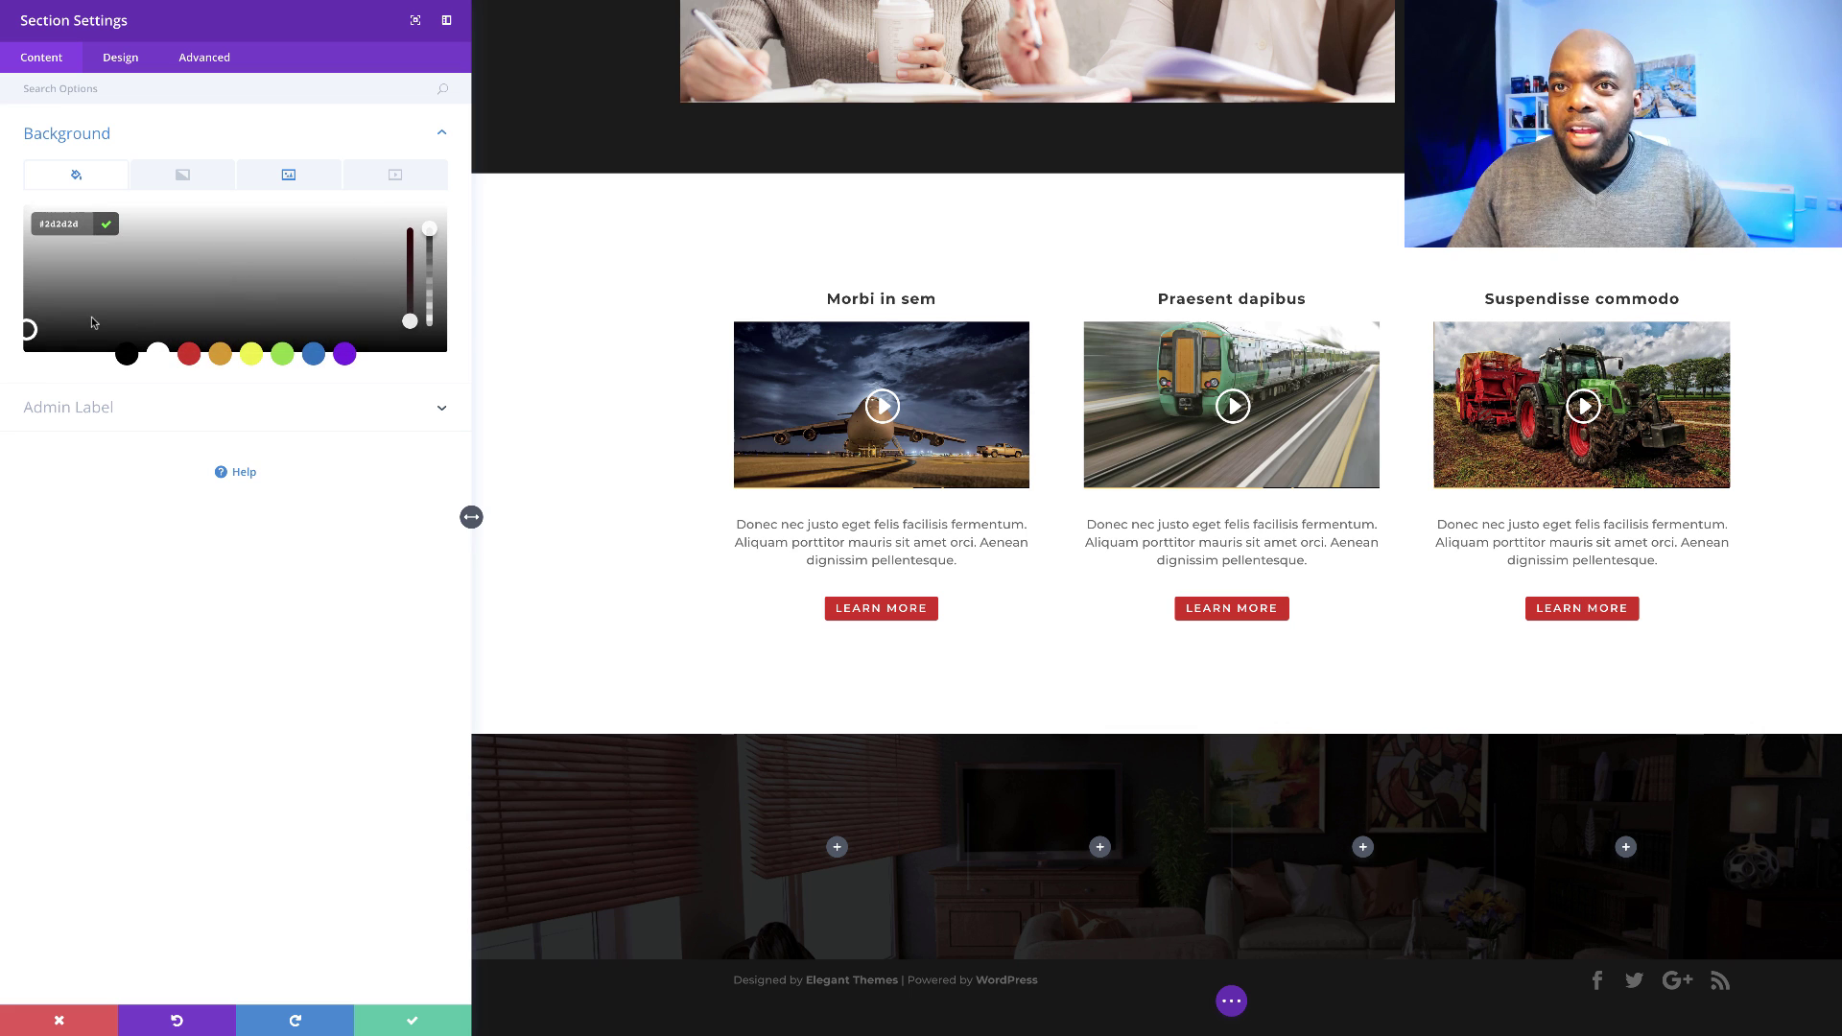
pyautogui.moveTo(28, 329); pyautogui.dragTo(28, 362)
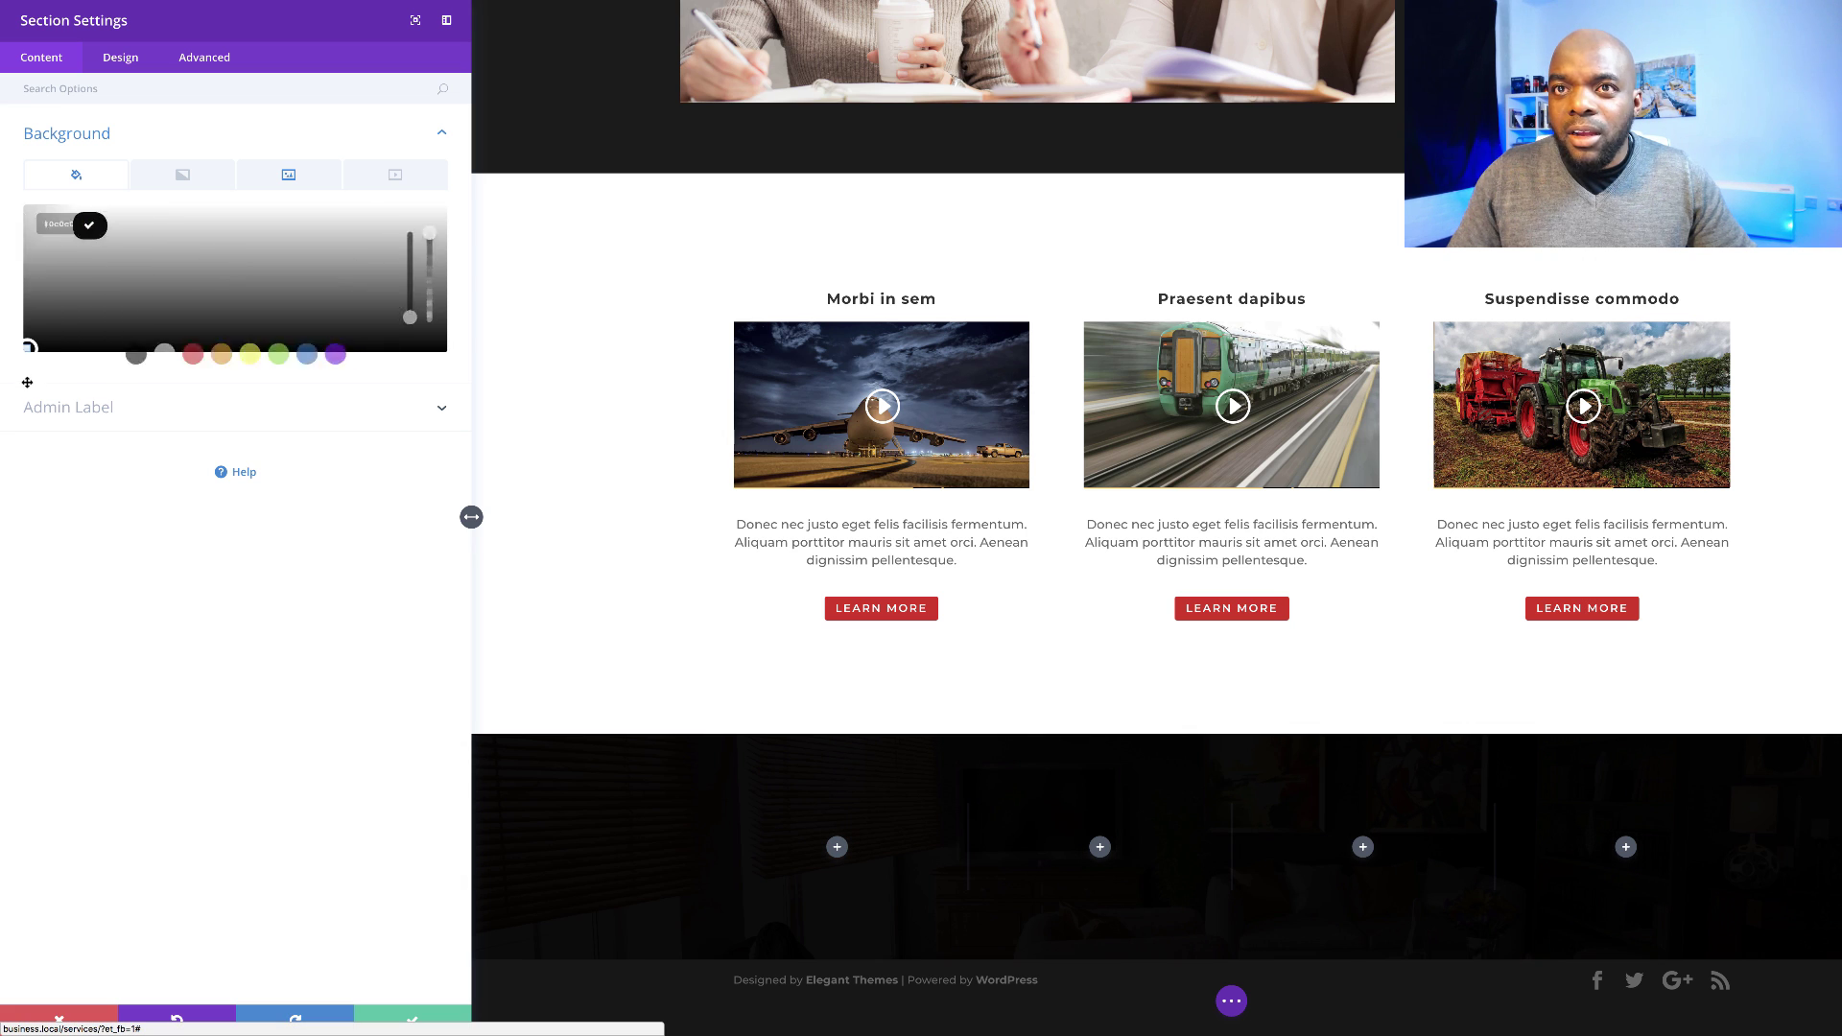
pyautogui.moveTo(15, 351)
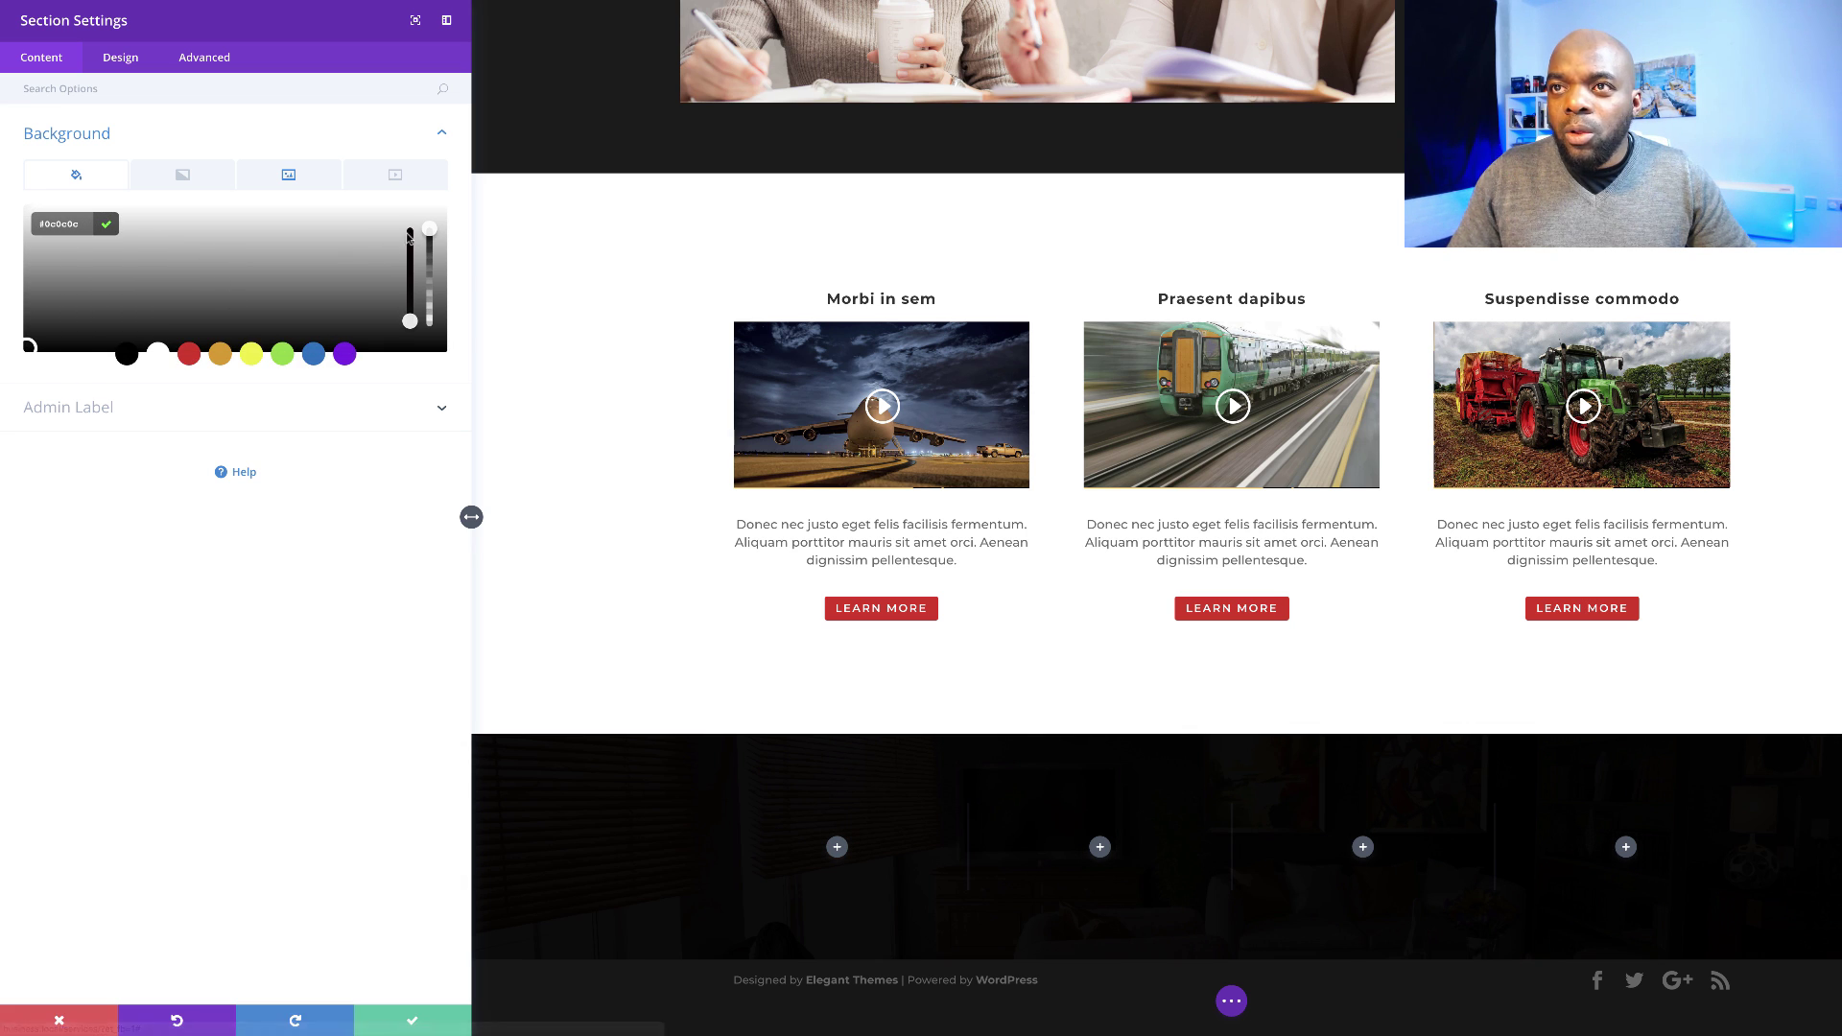
pyautogui.moveTo(431, 241)
pyautogui.mouseDown()
pyautogui.moveTo(438, 293)
pyautogui.moveTo(440, 257)
pyautogui.mouseUp()
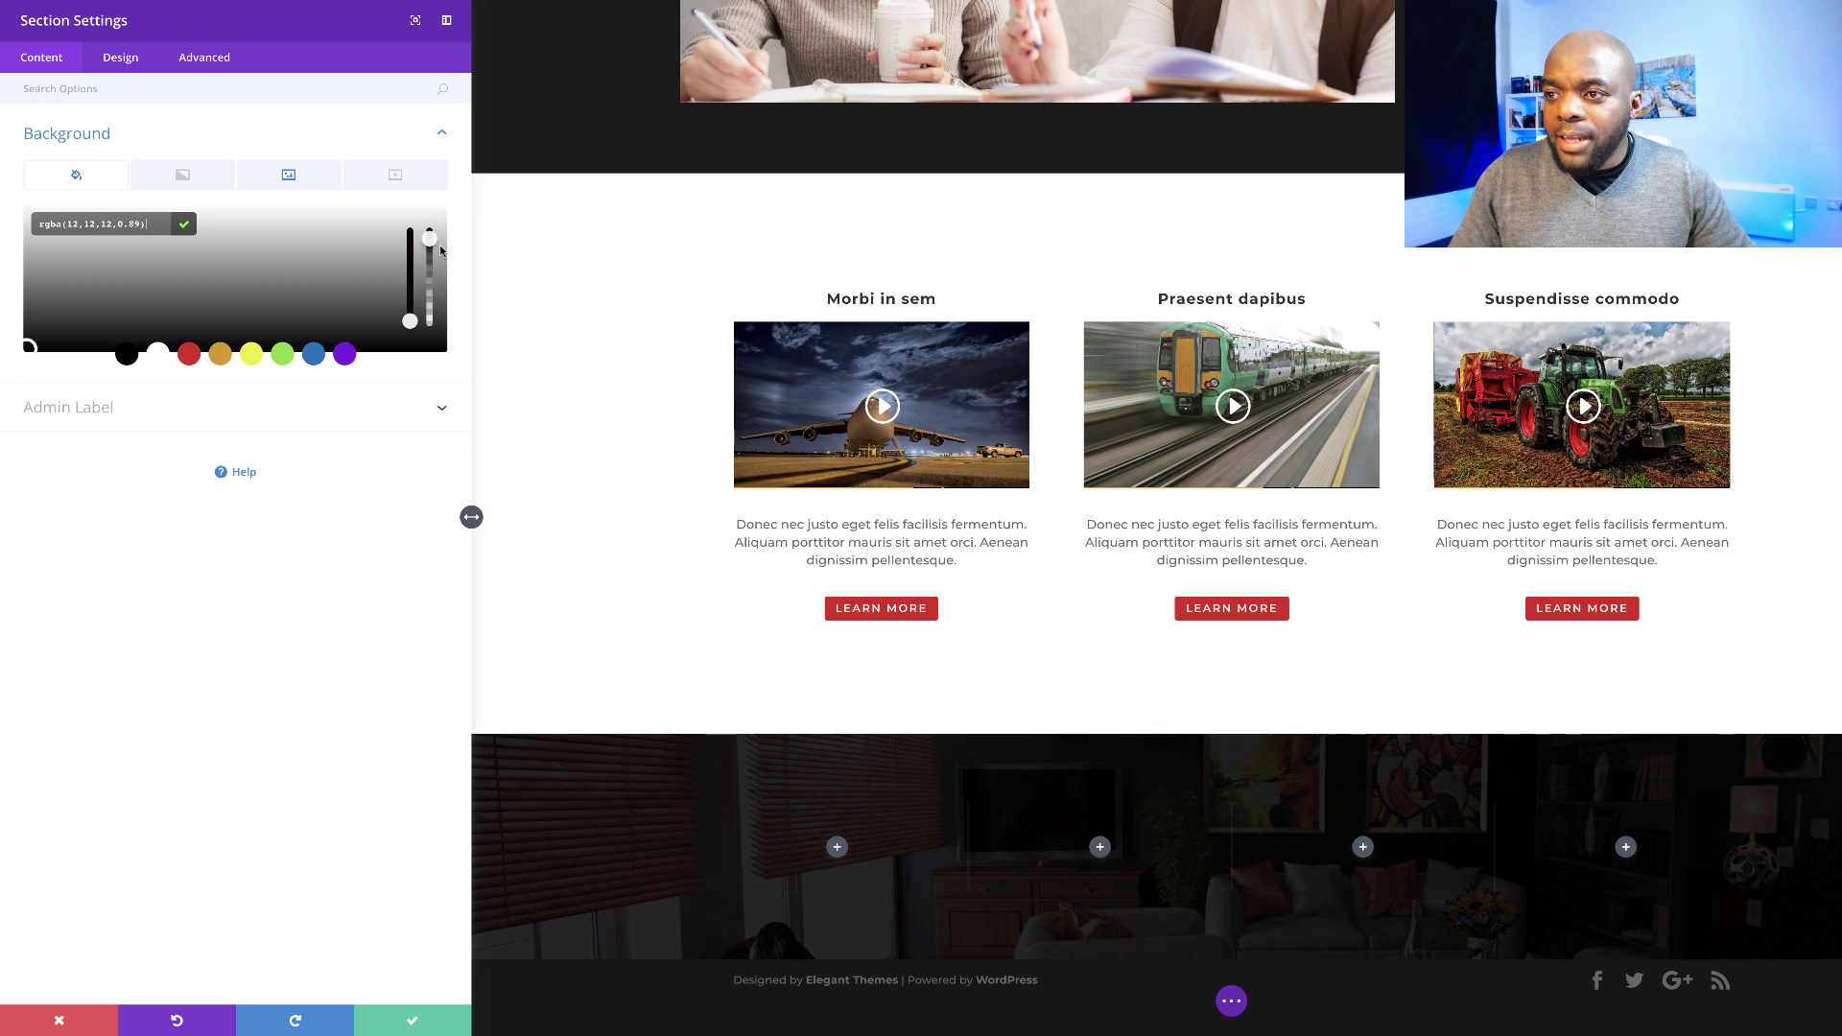
pyautogui.moveTo(442, 249); pyautogui.dragTo(442, 253)
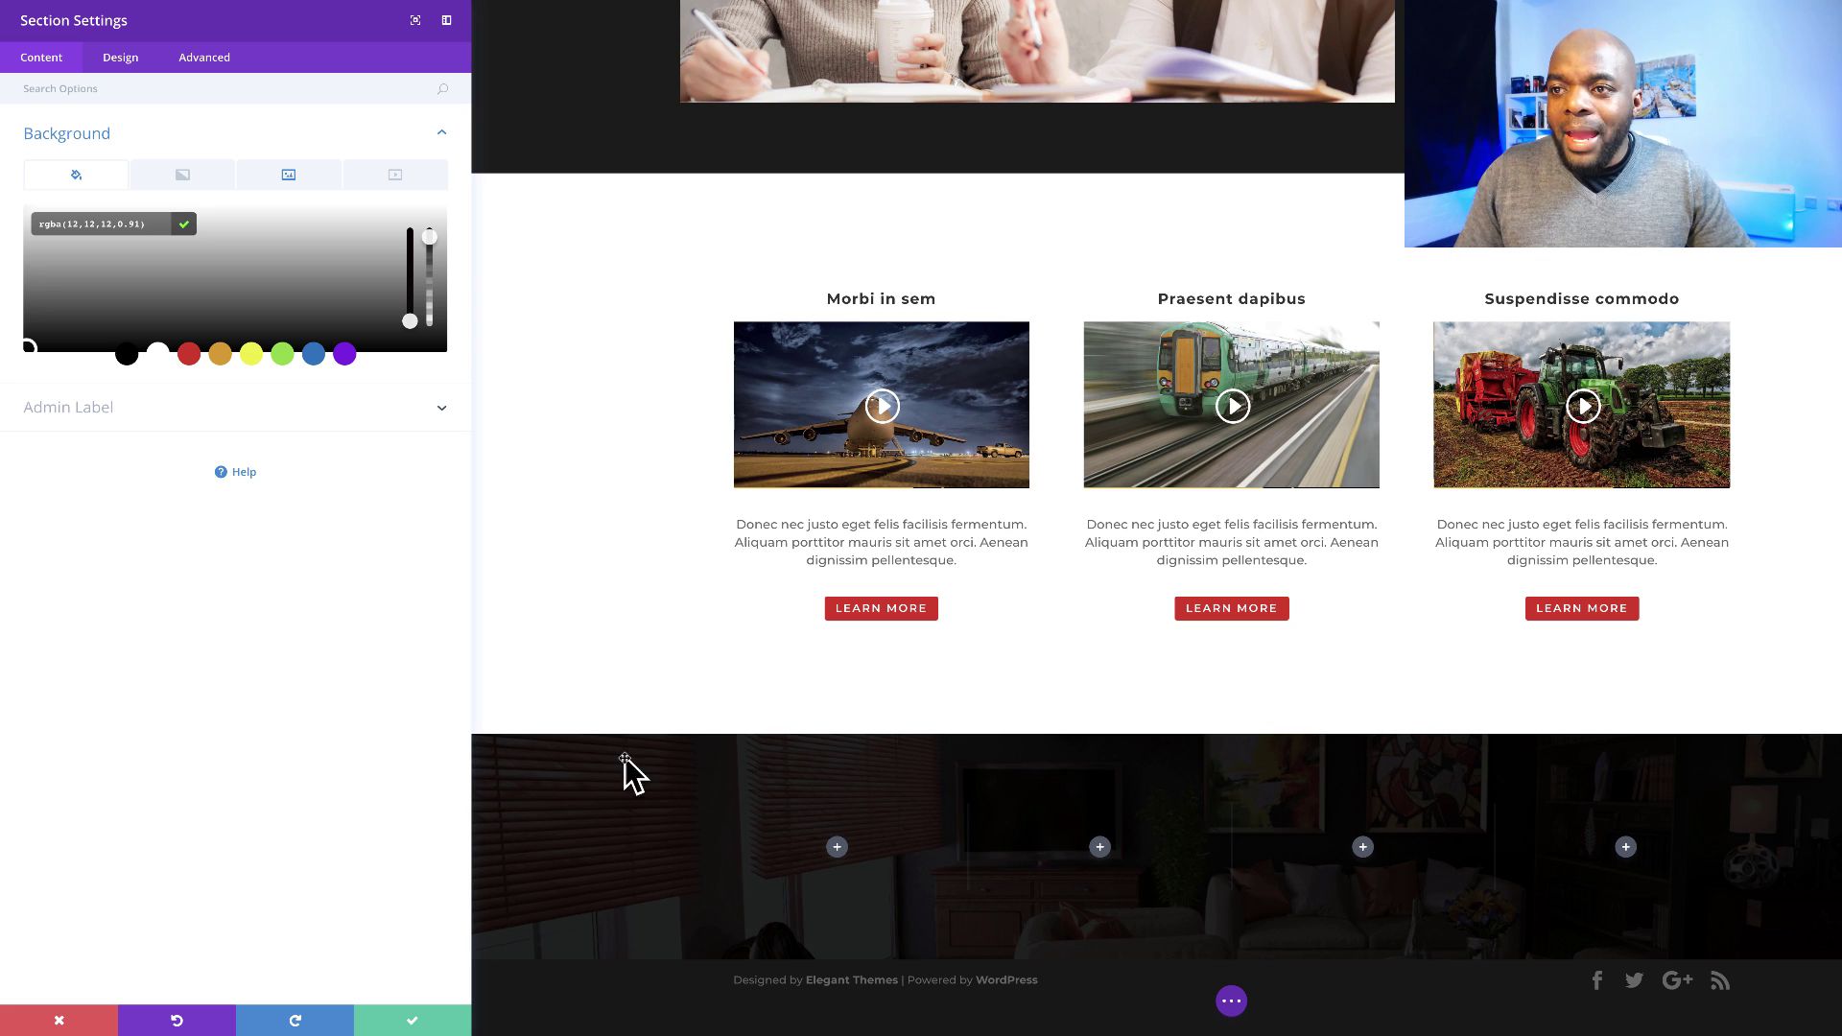
# - Set the section's custom top and bottom padding to 10% and save the section settings
pyautogui.click(124, 64)
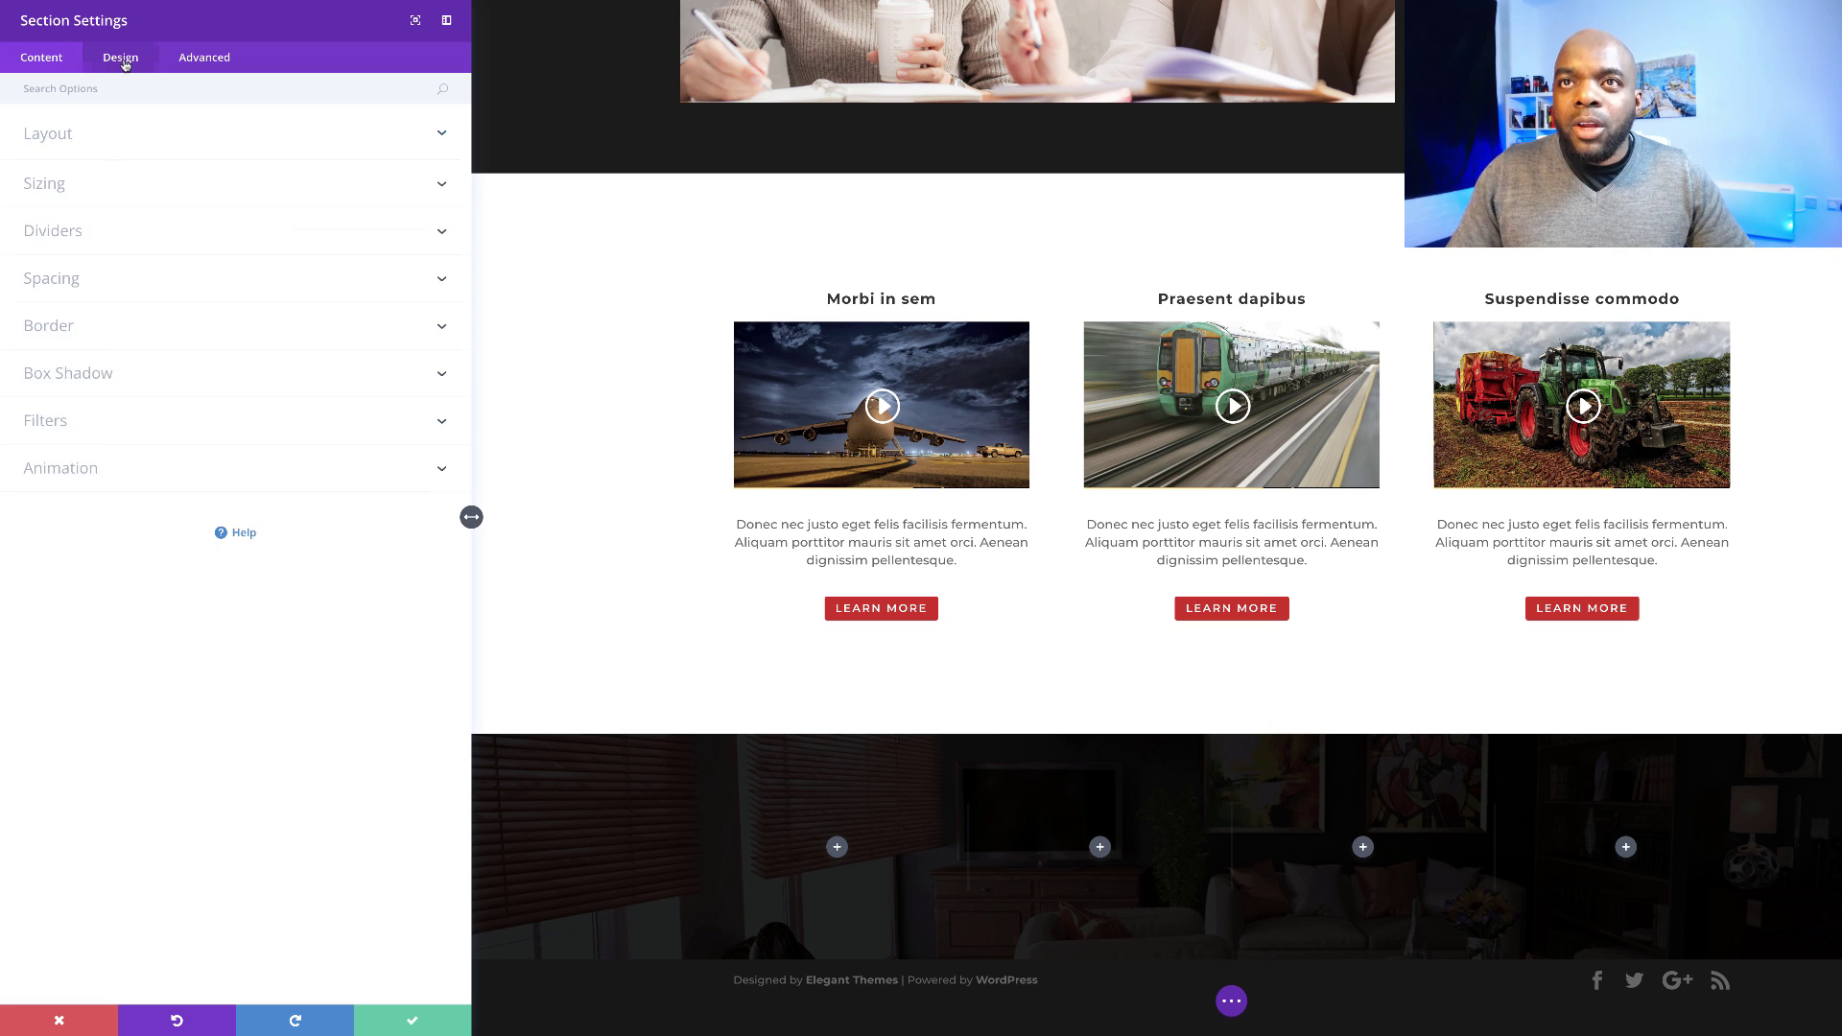
pyautogui.click(67, 279)
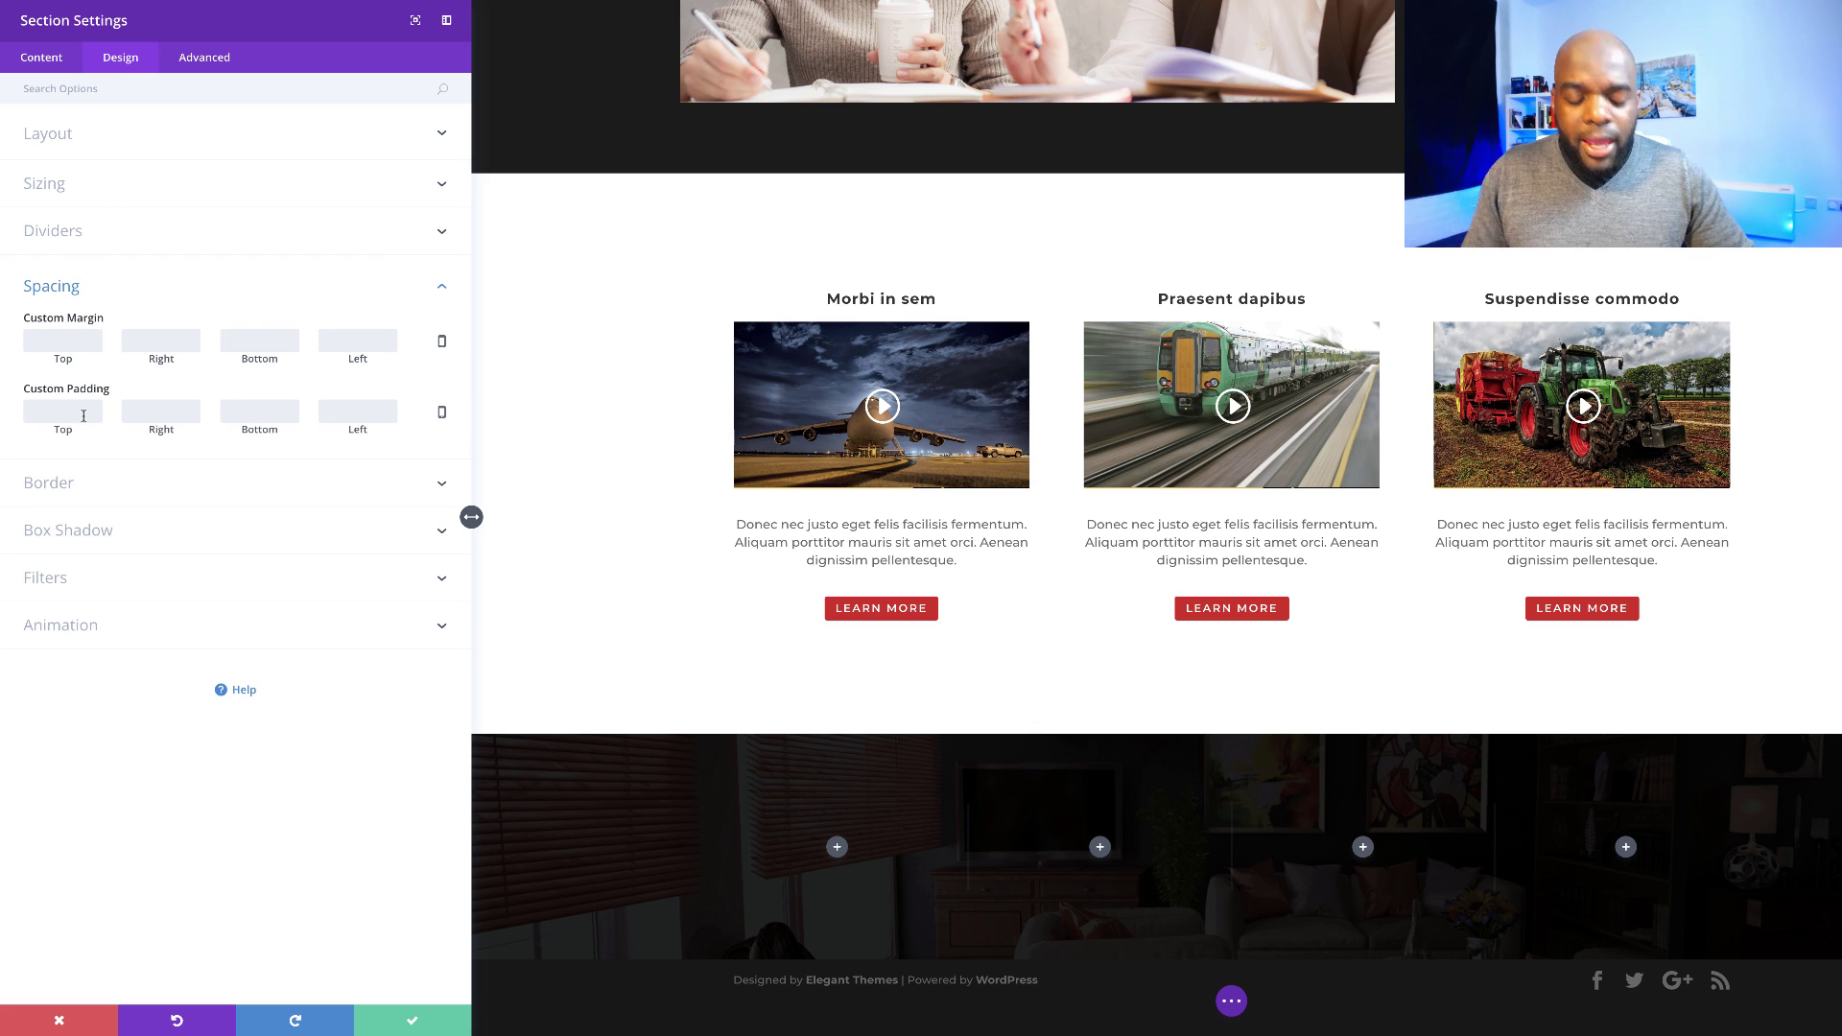
pyautogui.write('10')
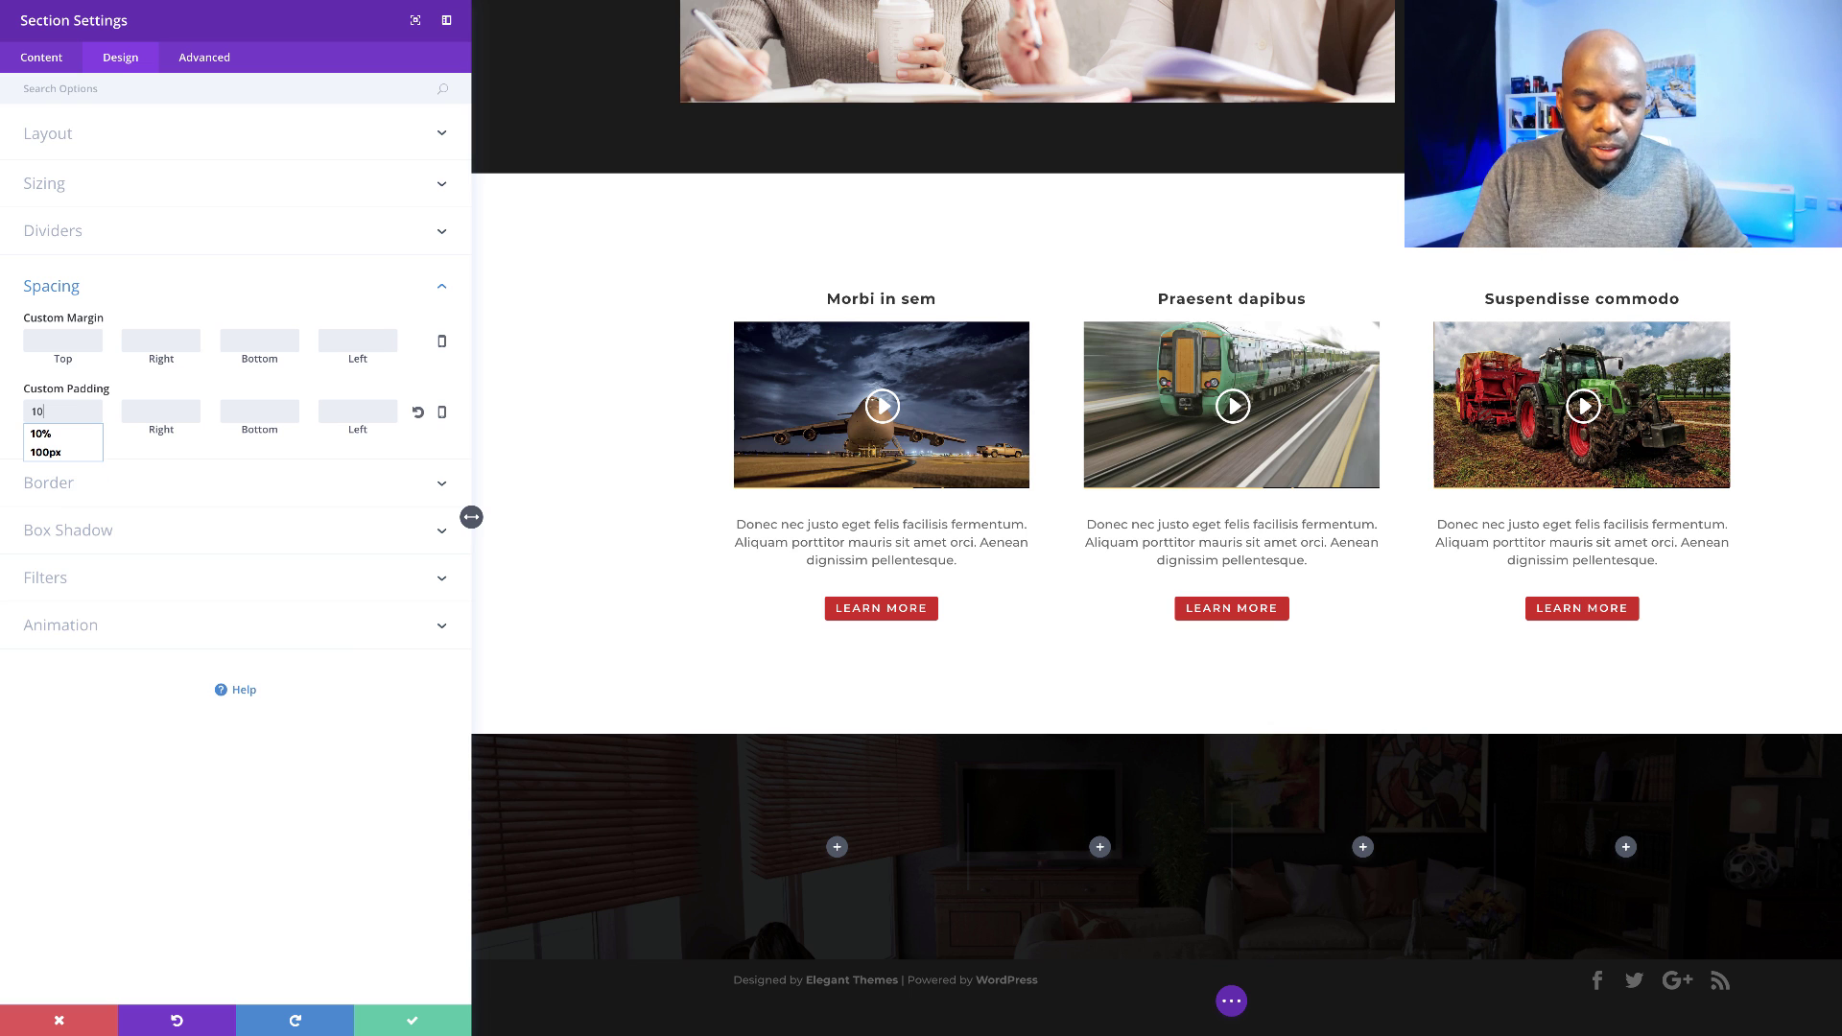
pyautogui.write('%')
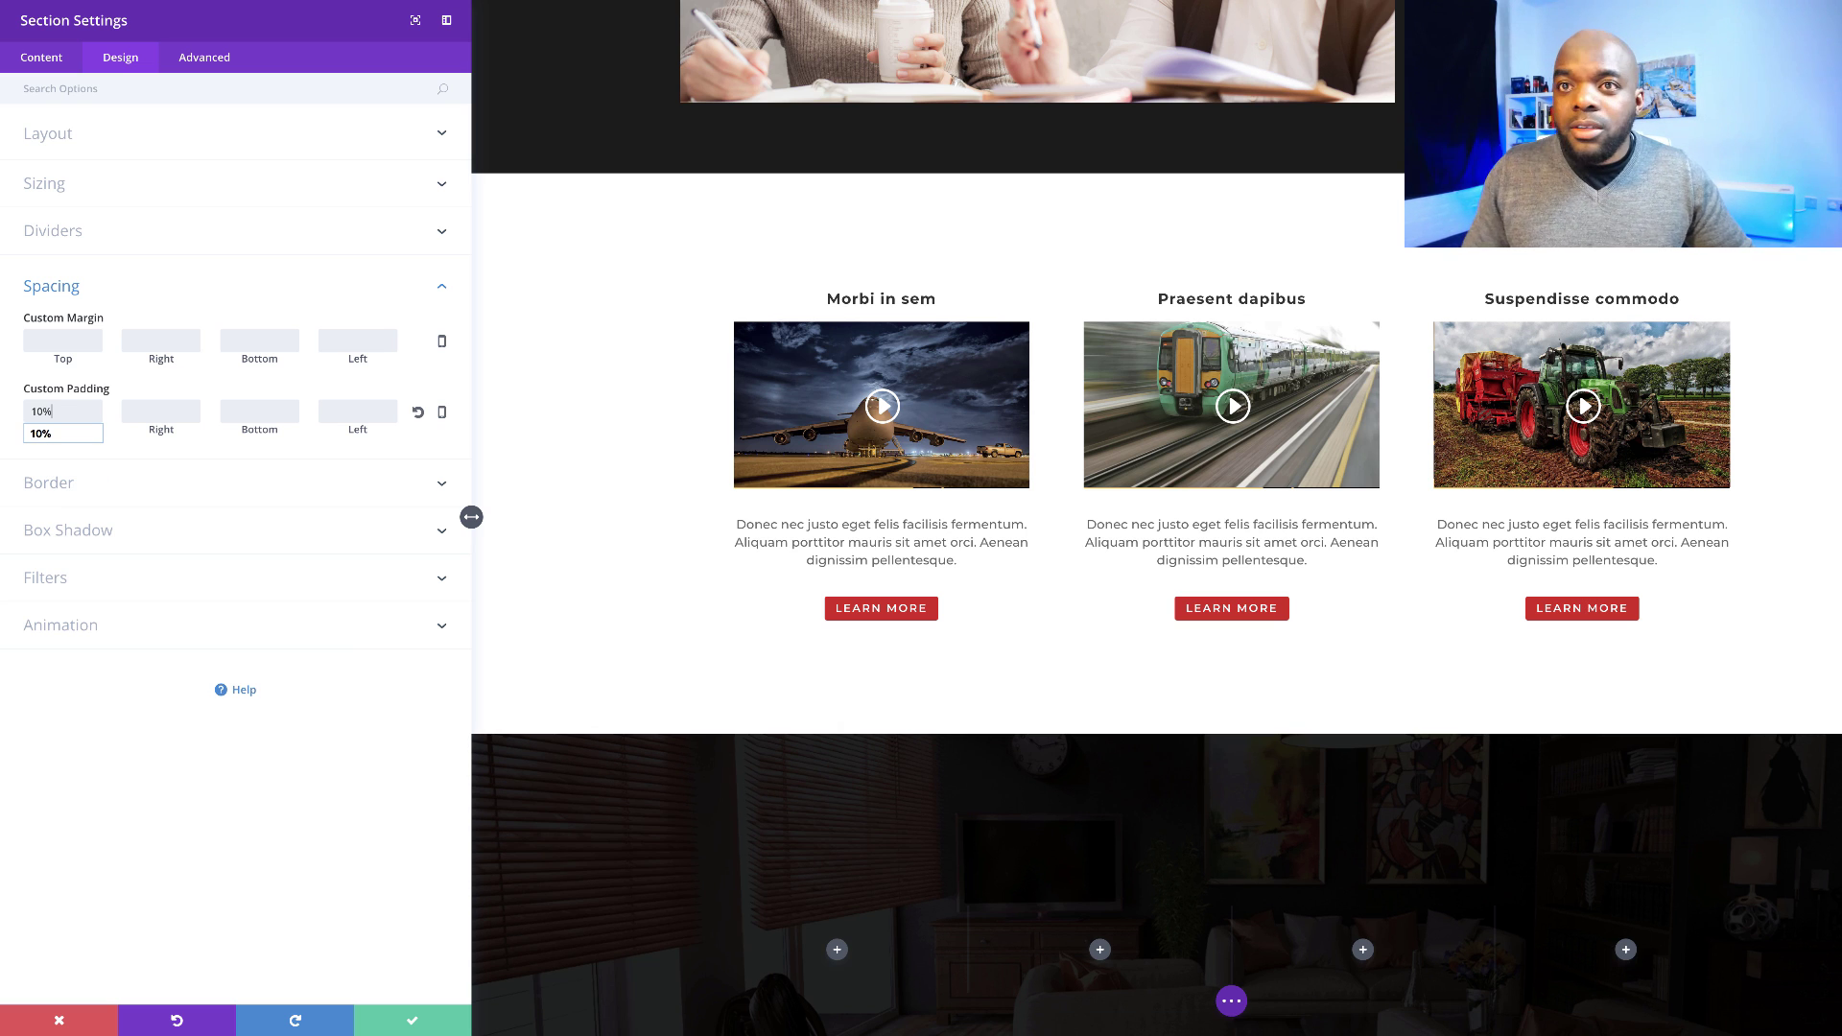
pyautogui.doubleClick(57, 410)
pyautogui.hotkey('ctrl', 'c')
pyautogui.click(259, 411)
pyautogui.hotkey('ctrl', 'v')
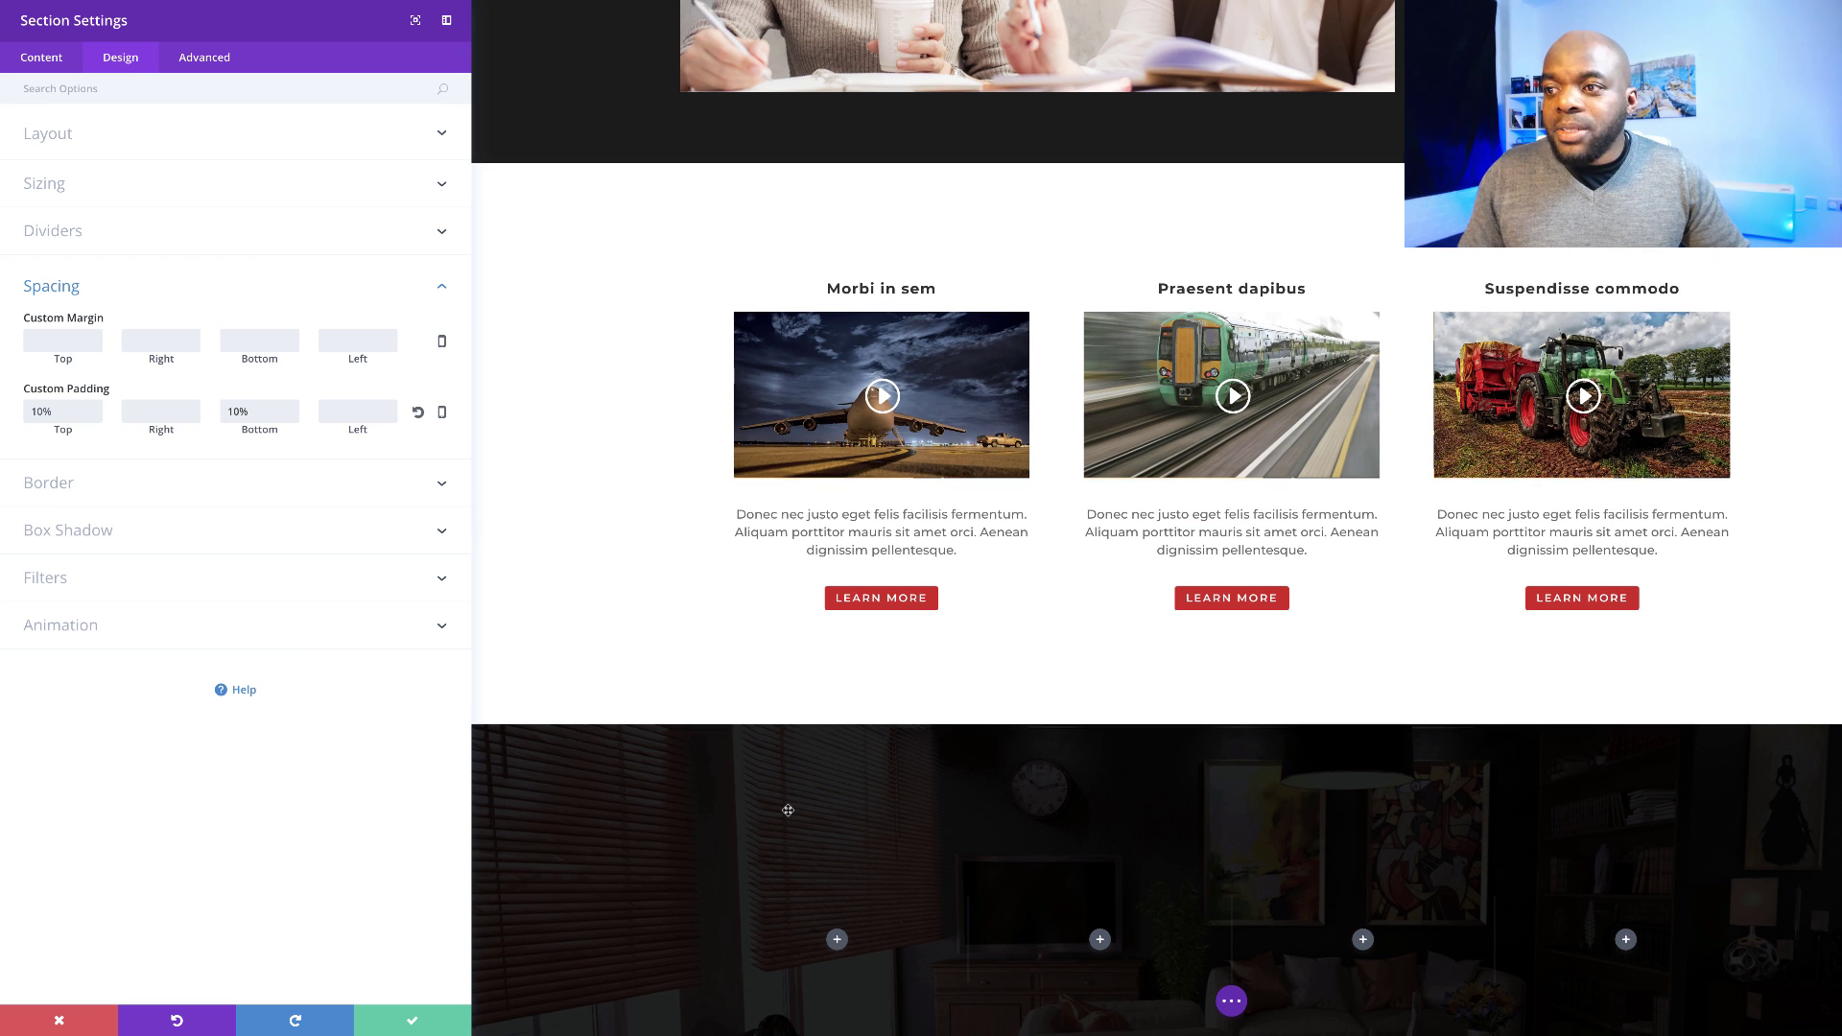
pyautogui.scroll(-2, 749, 791)
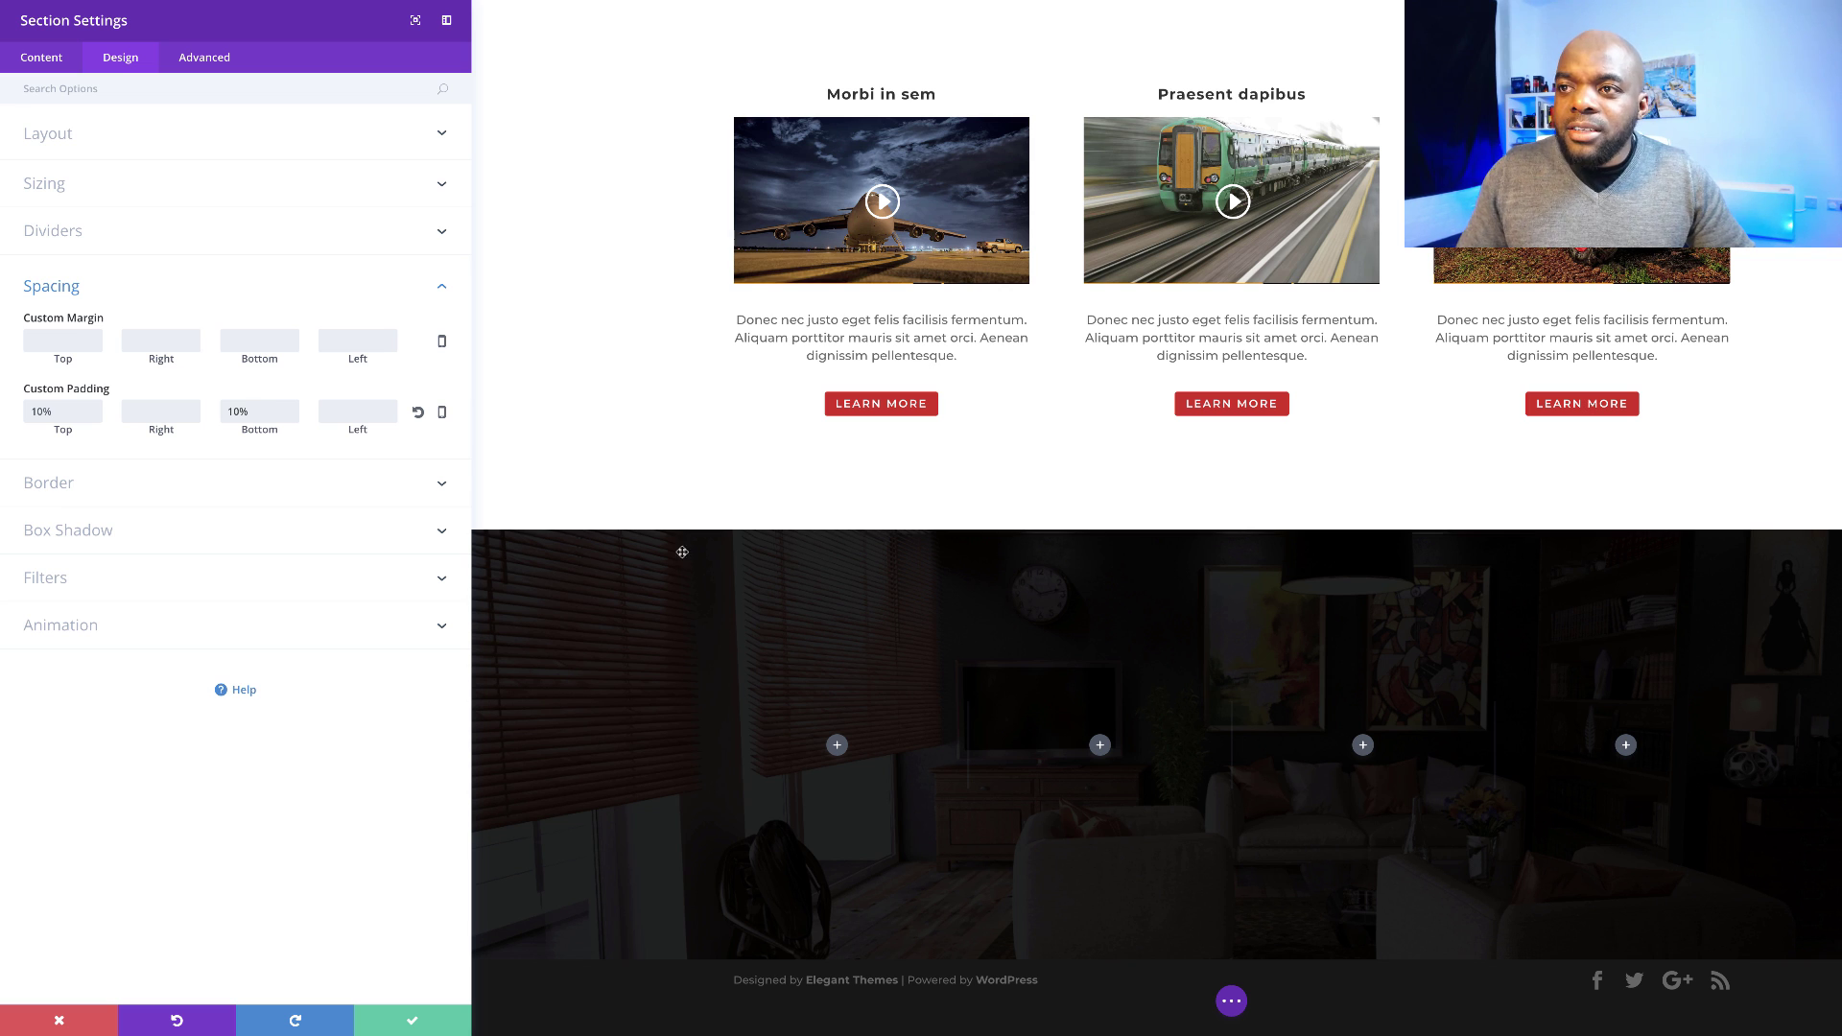
pyautogui.click(414, 1023)
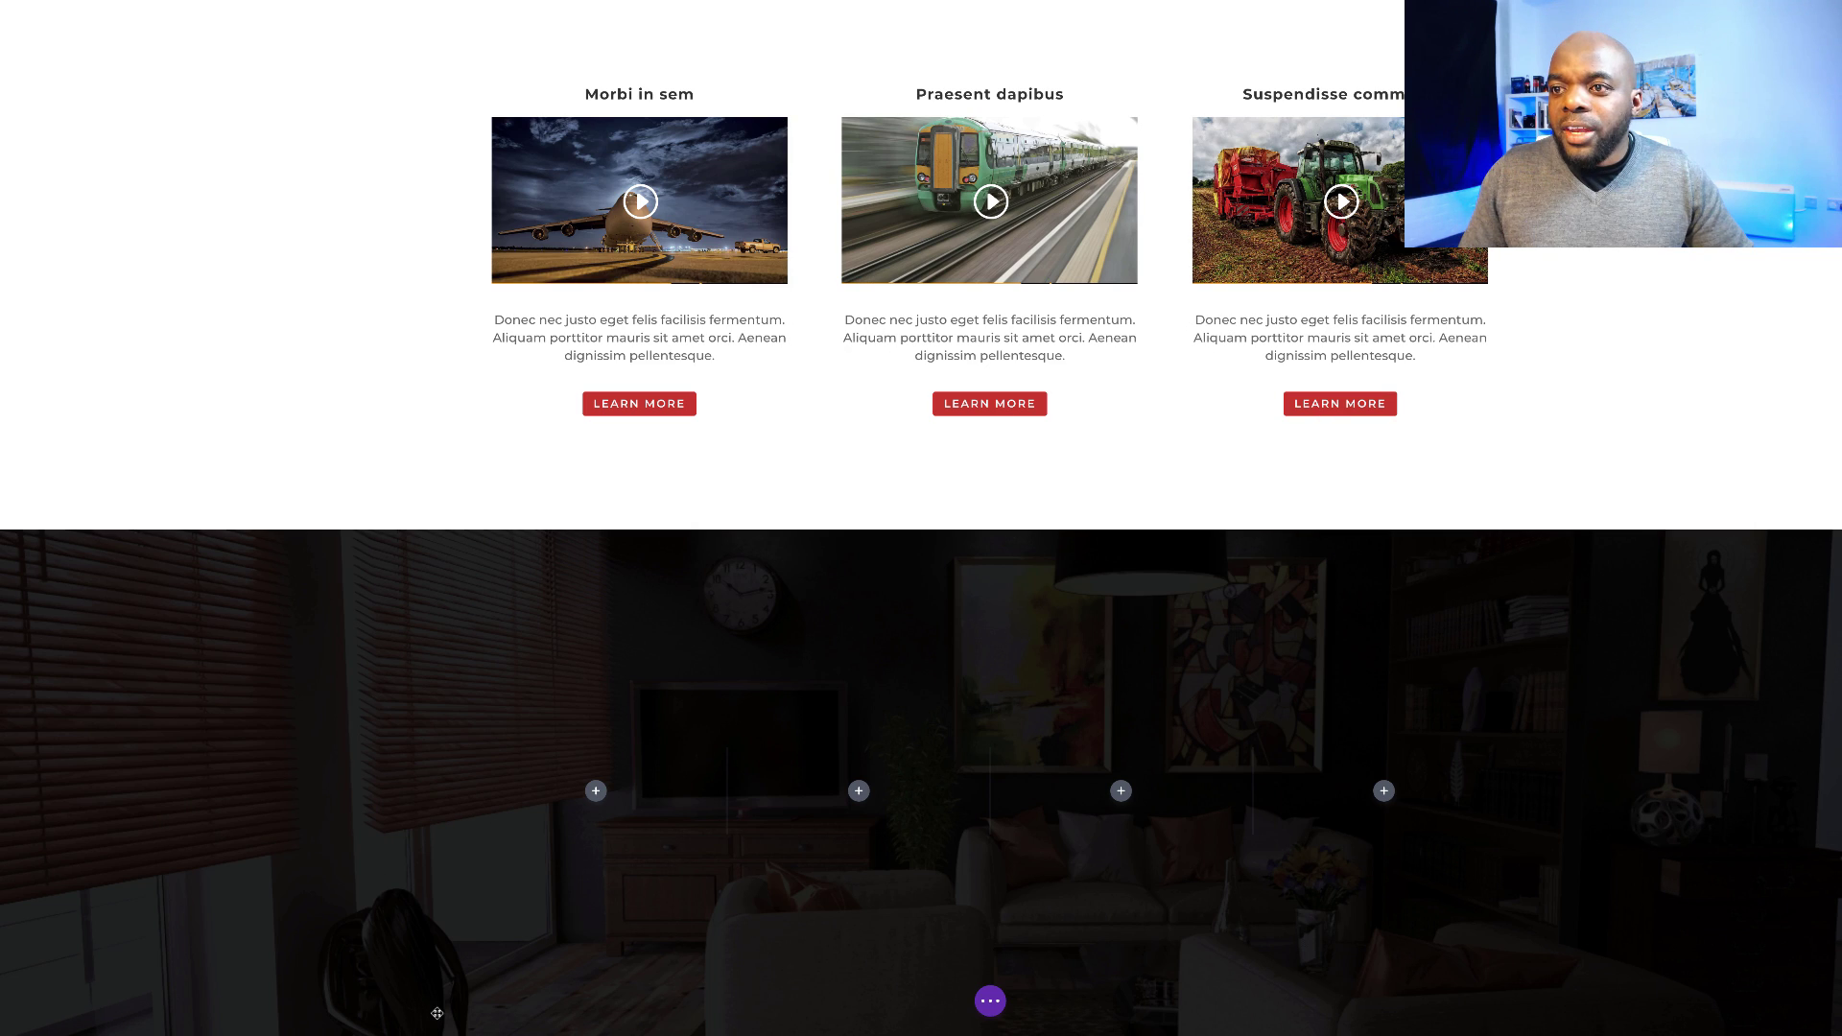
# - Add an Image module with the Crosswill logo from the media library to the footer section's first column and save it
pyautogui.scroll(-1, 633, 927)
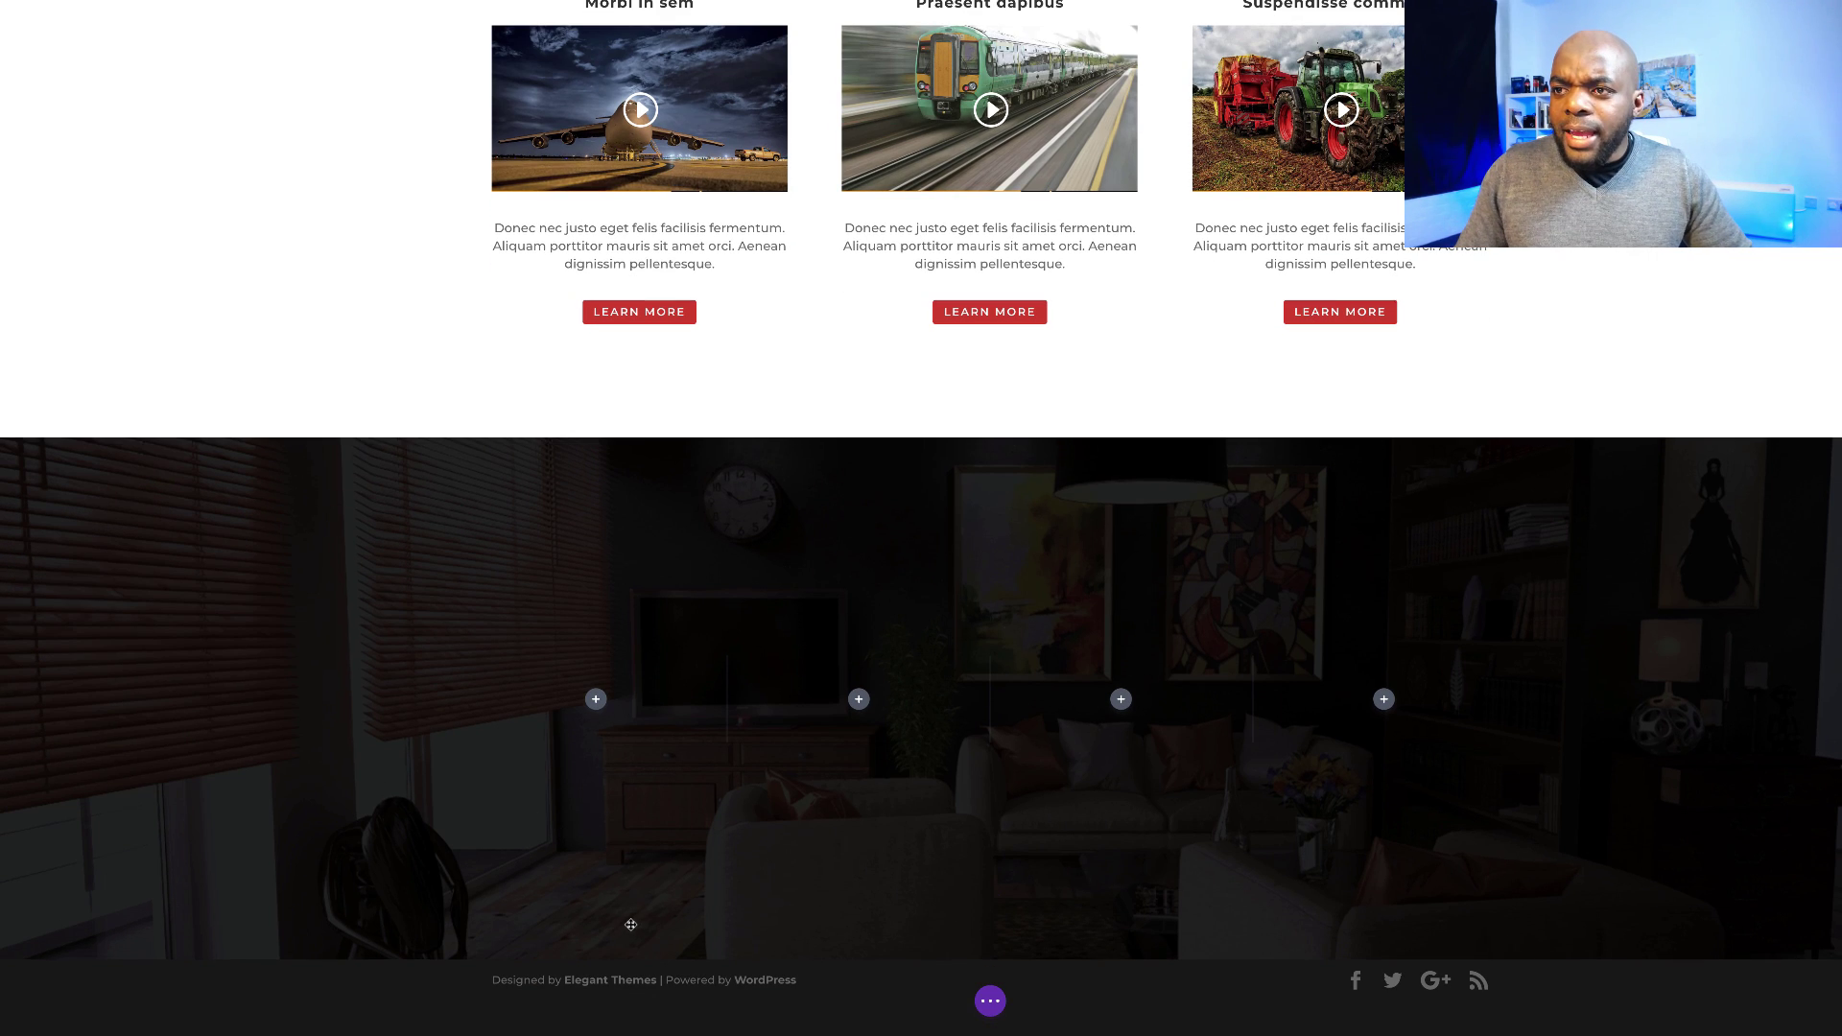
pyautogui.click(595, 699)
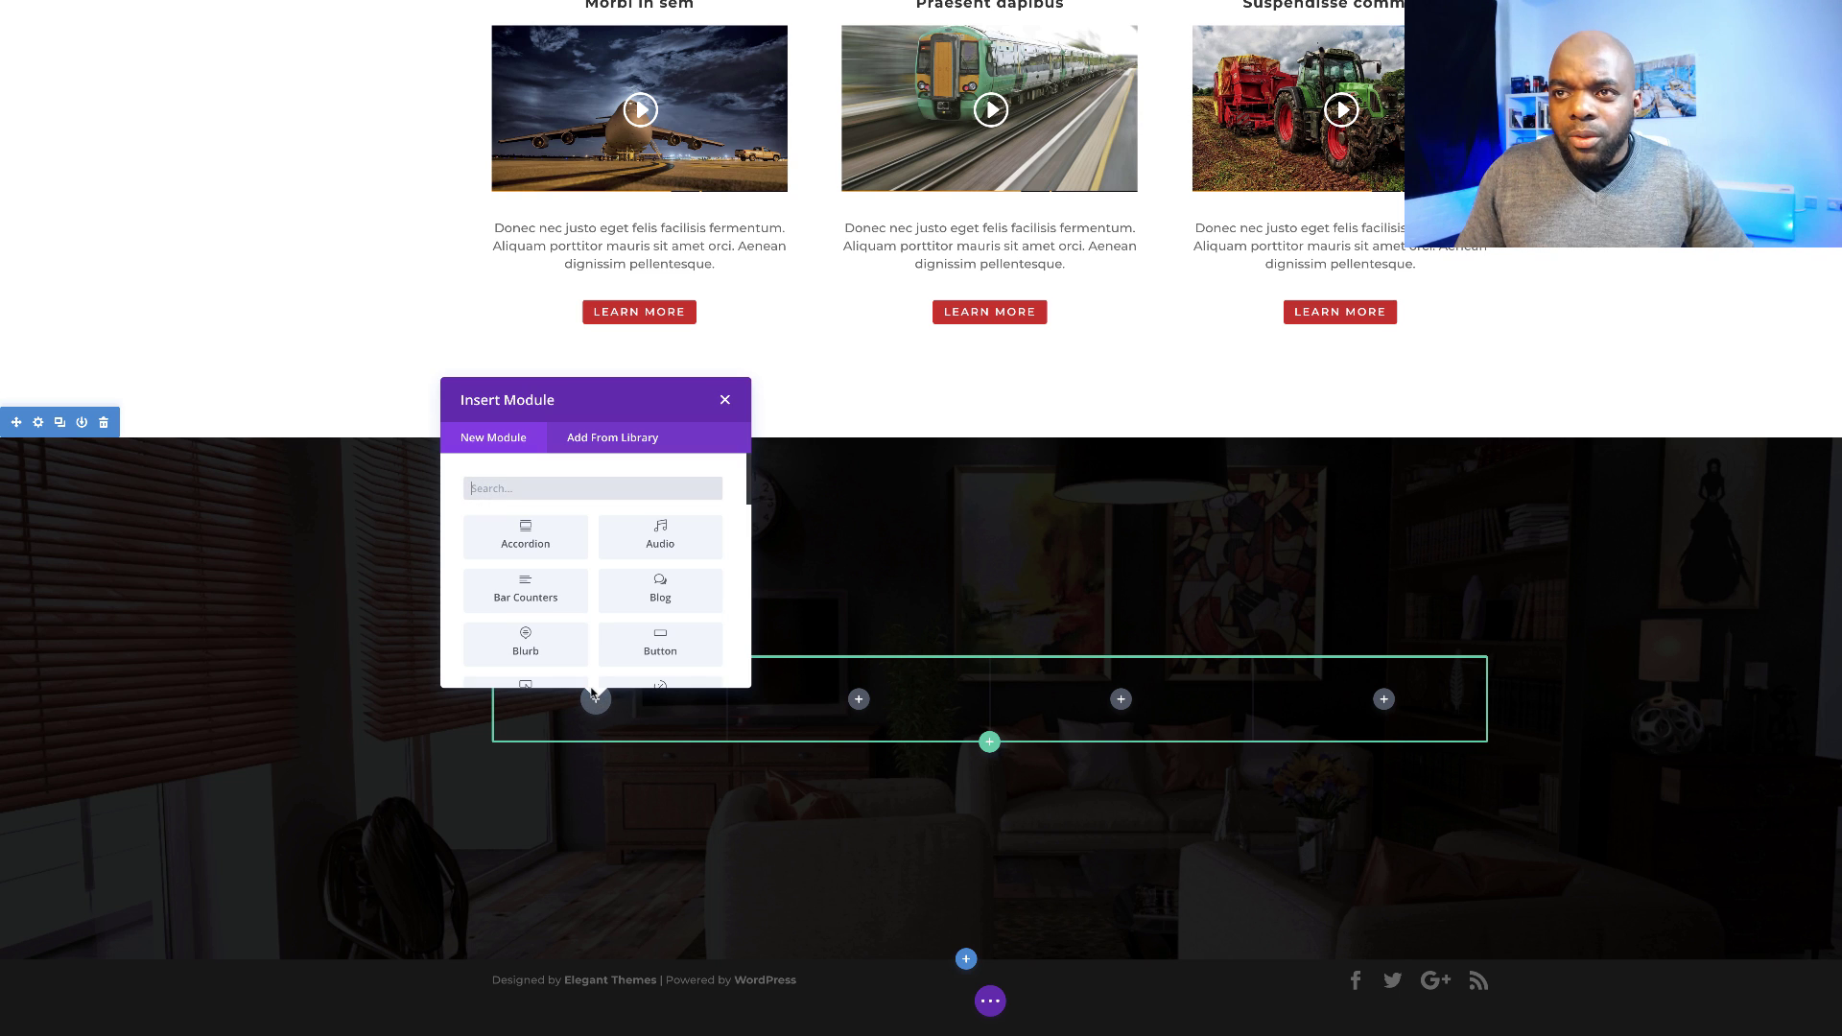
pyautogui.write('ima')
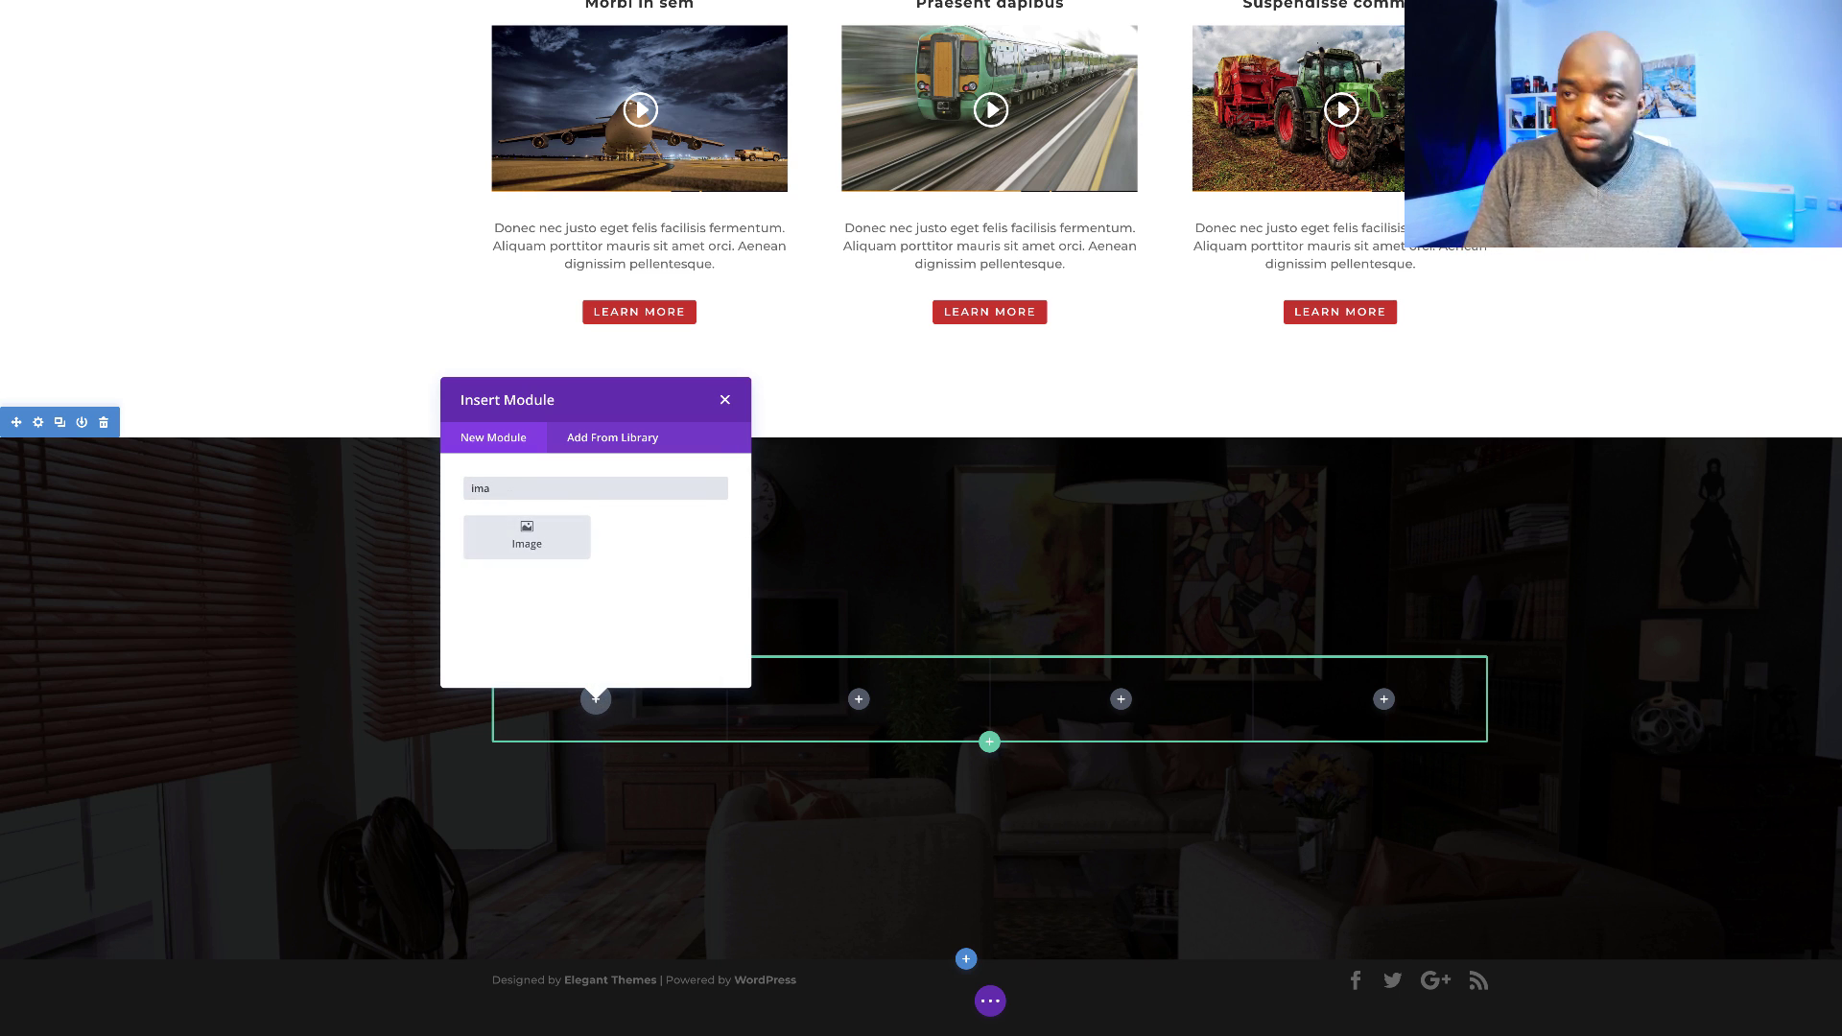
pyautogui.click(526, 537)
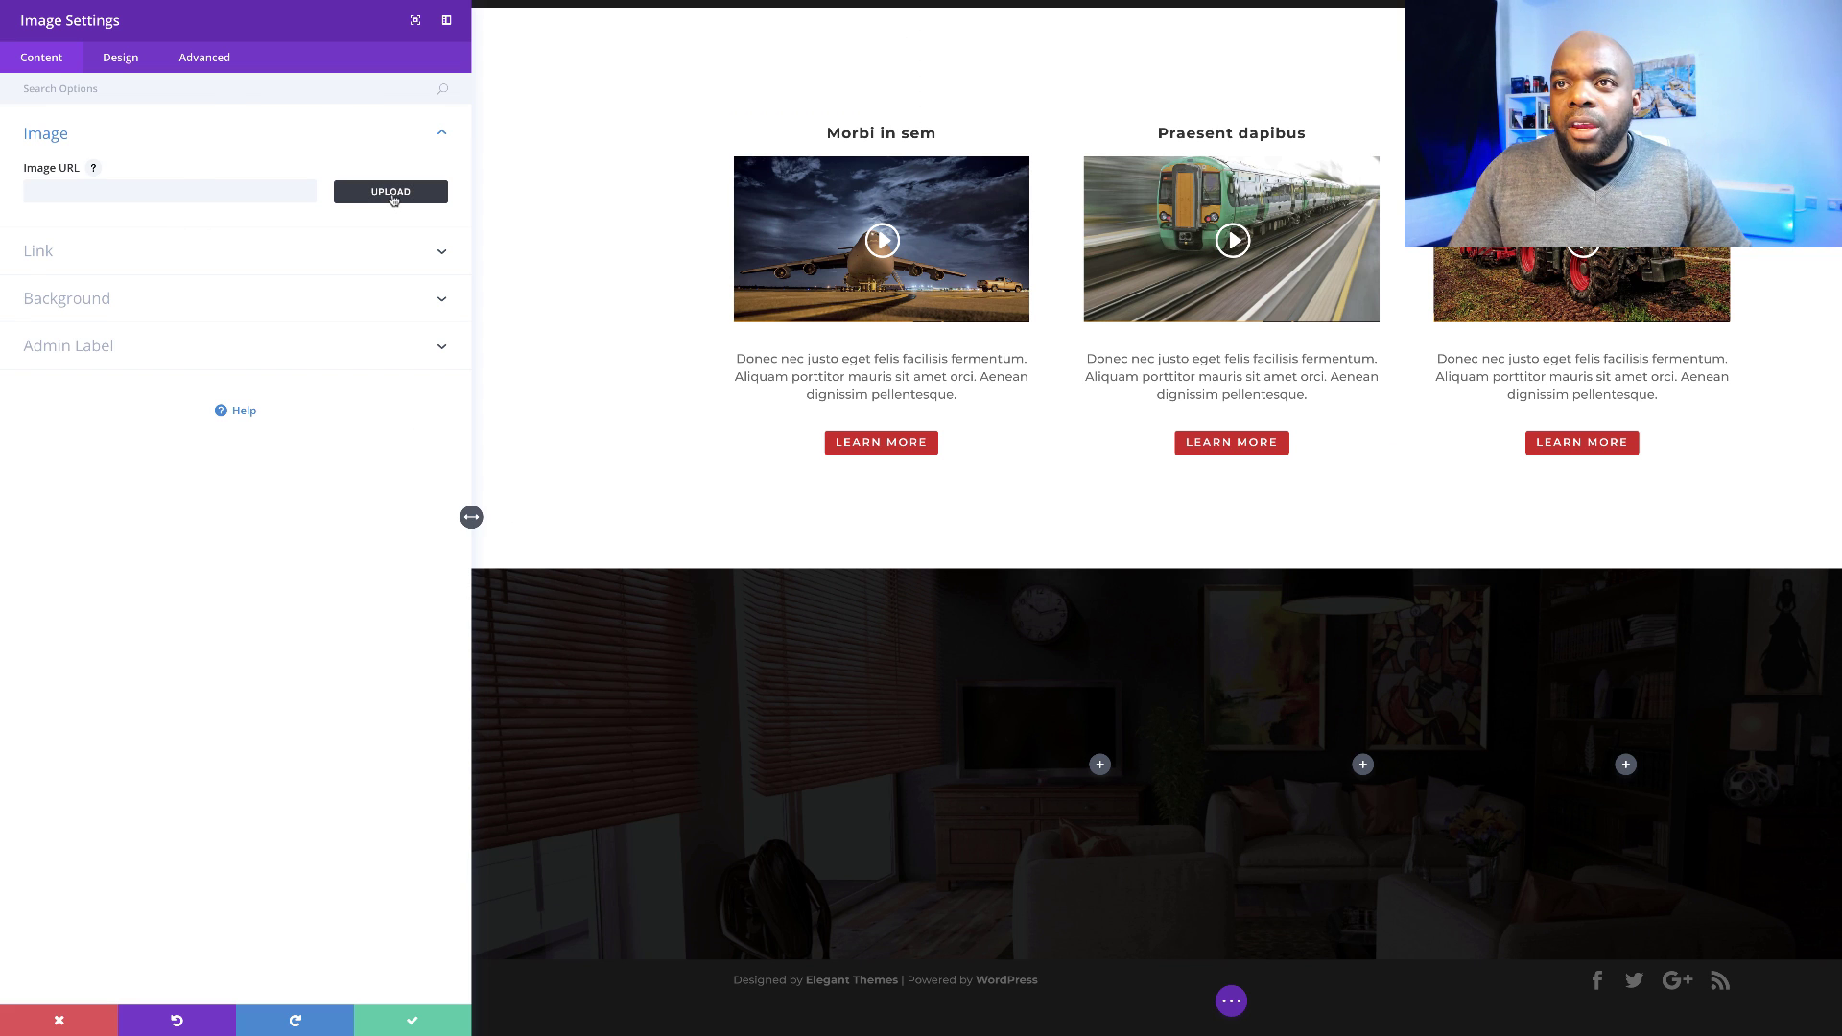
pyautogui.click(393, 200)
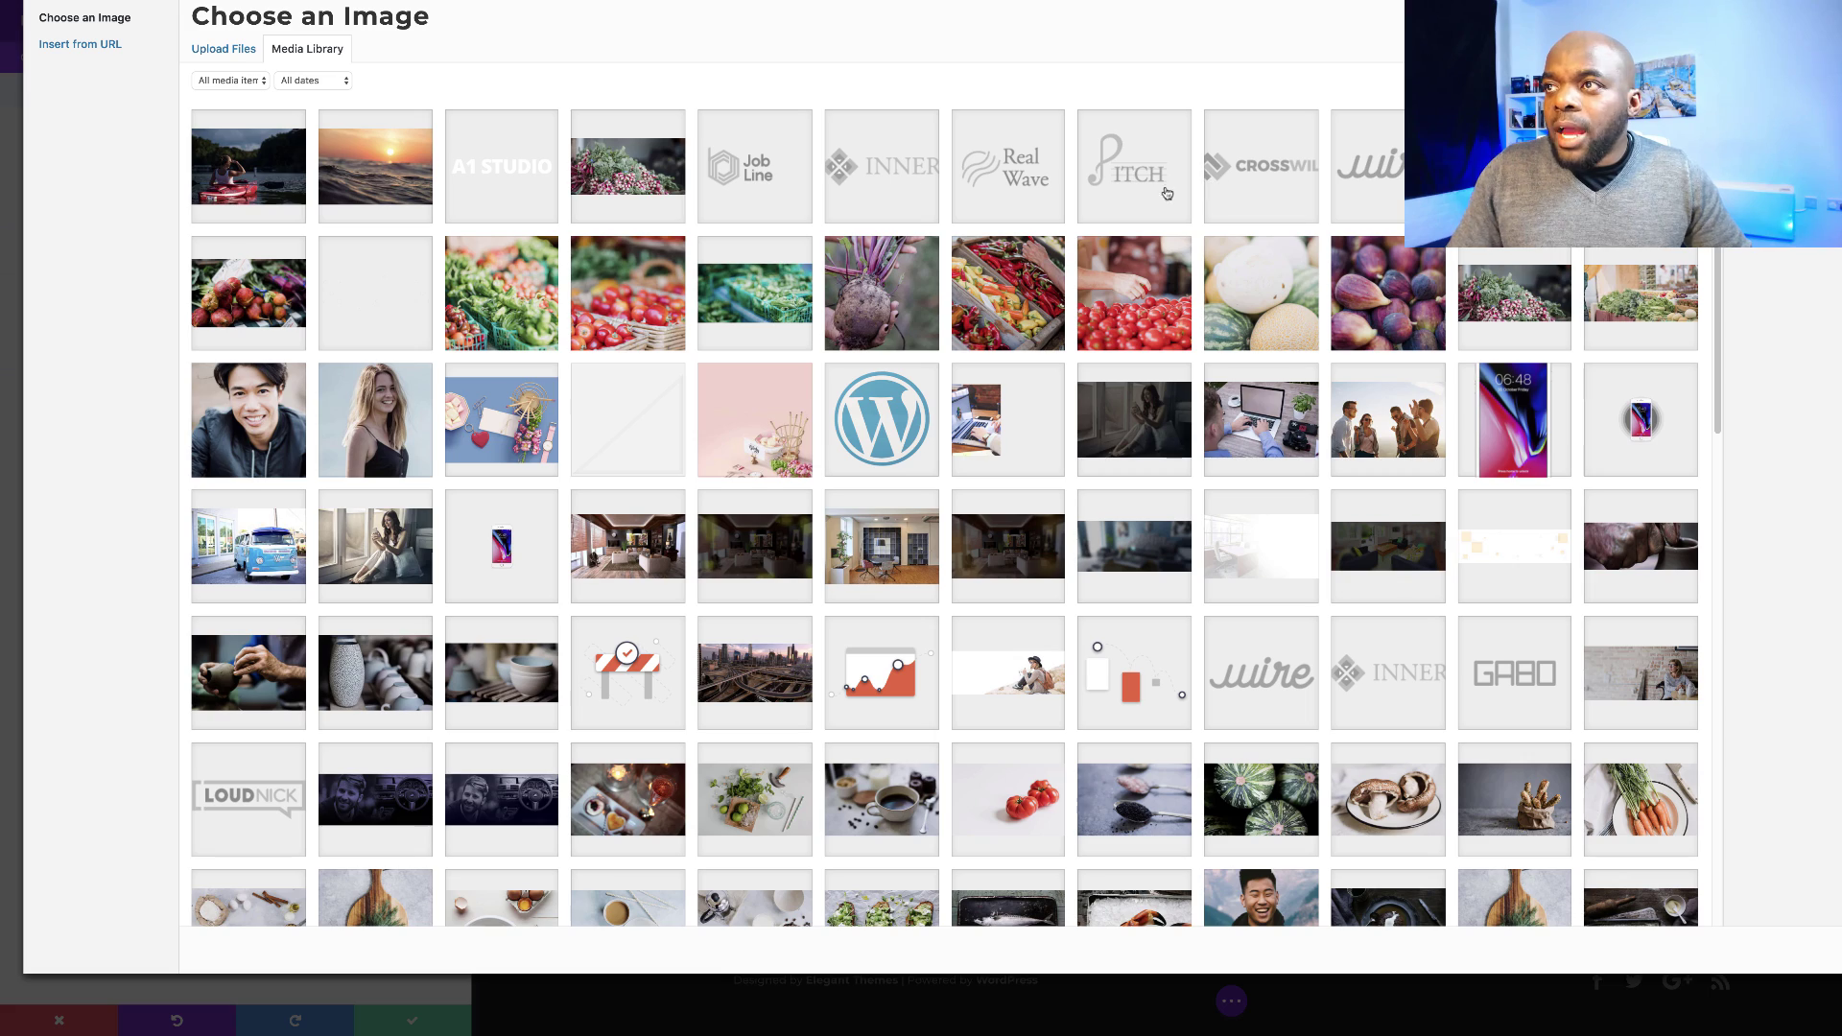
pyautogui.click(1291, 182)
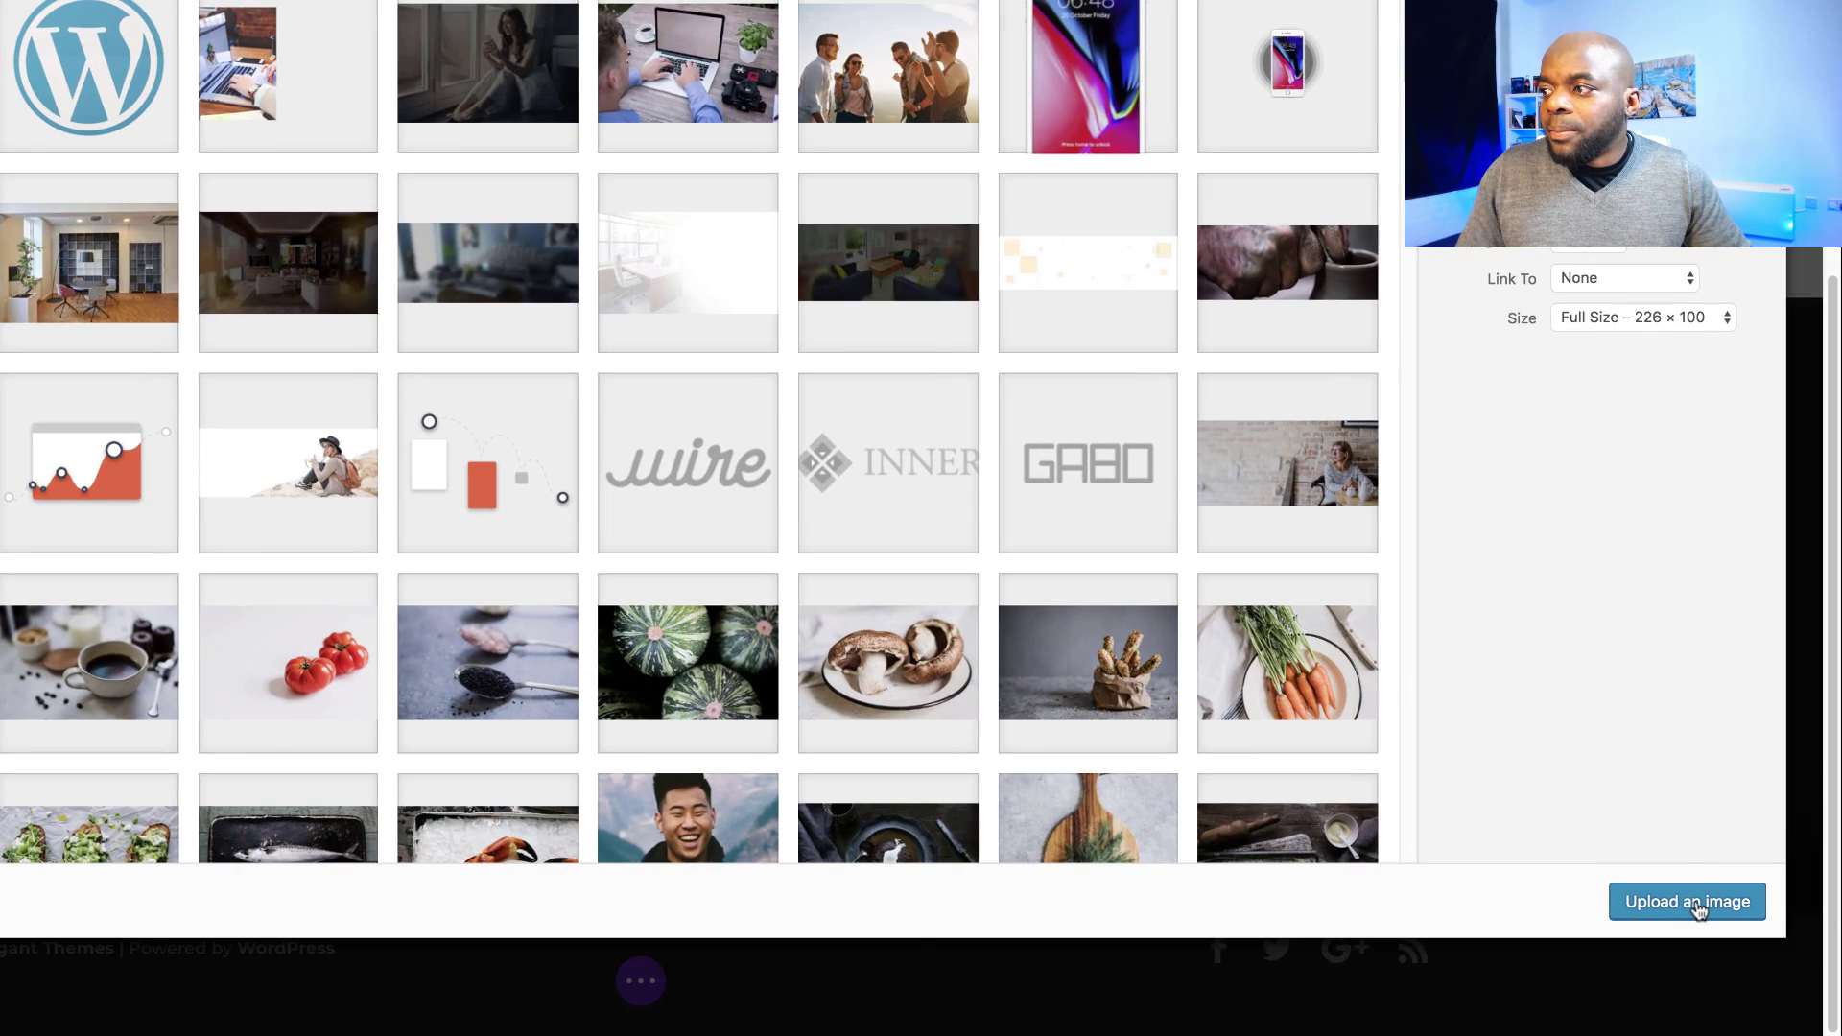
pyautogui.click(1696, 903)
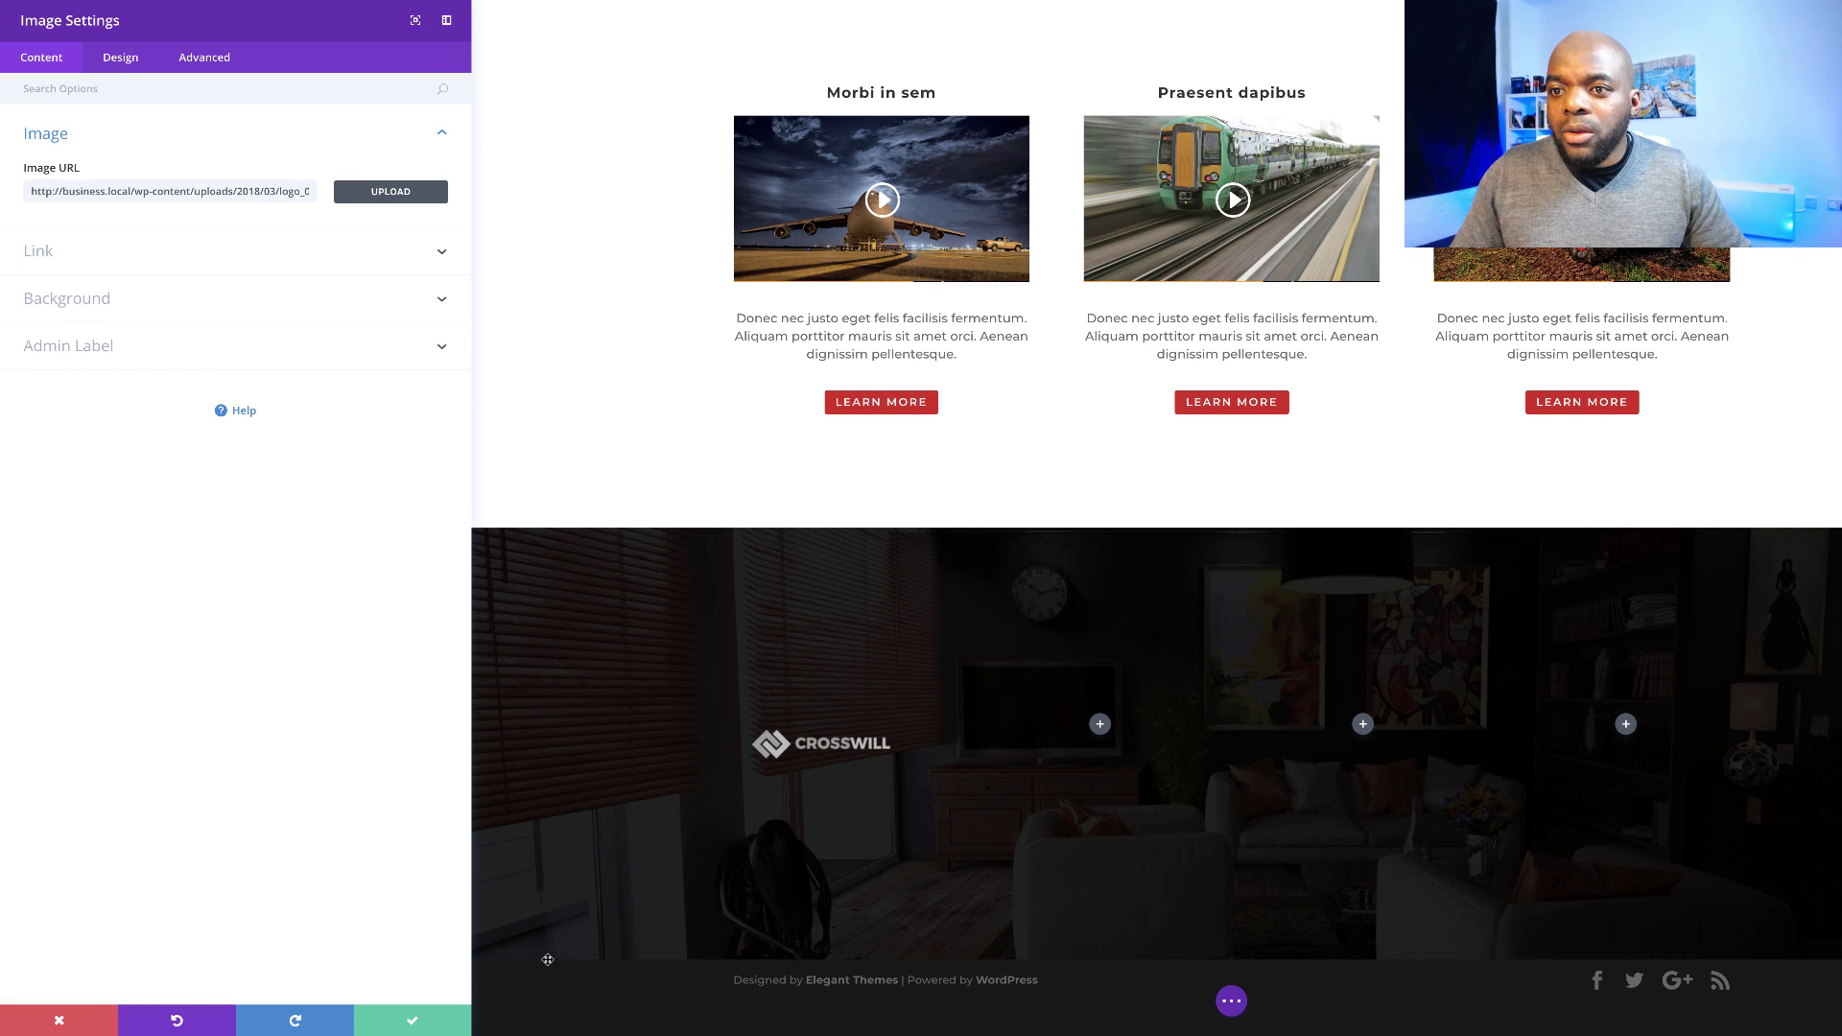
pyautogui.click(413, 1021)
# - Add a Text module to the second column containing the "Donec nec justo" and "Morbi in sem" paragraphs copied from the Lorem 2 website
pyautogui.scroll(-2, 728, 830)
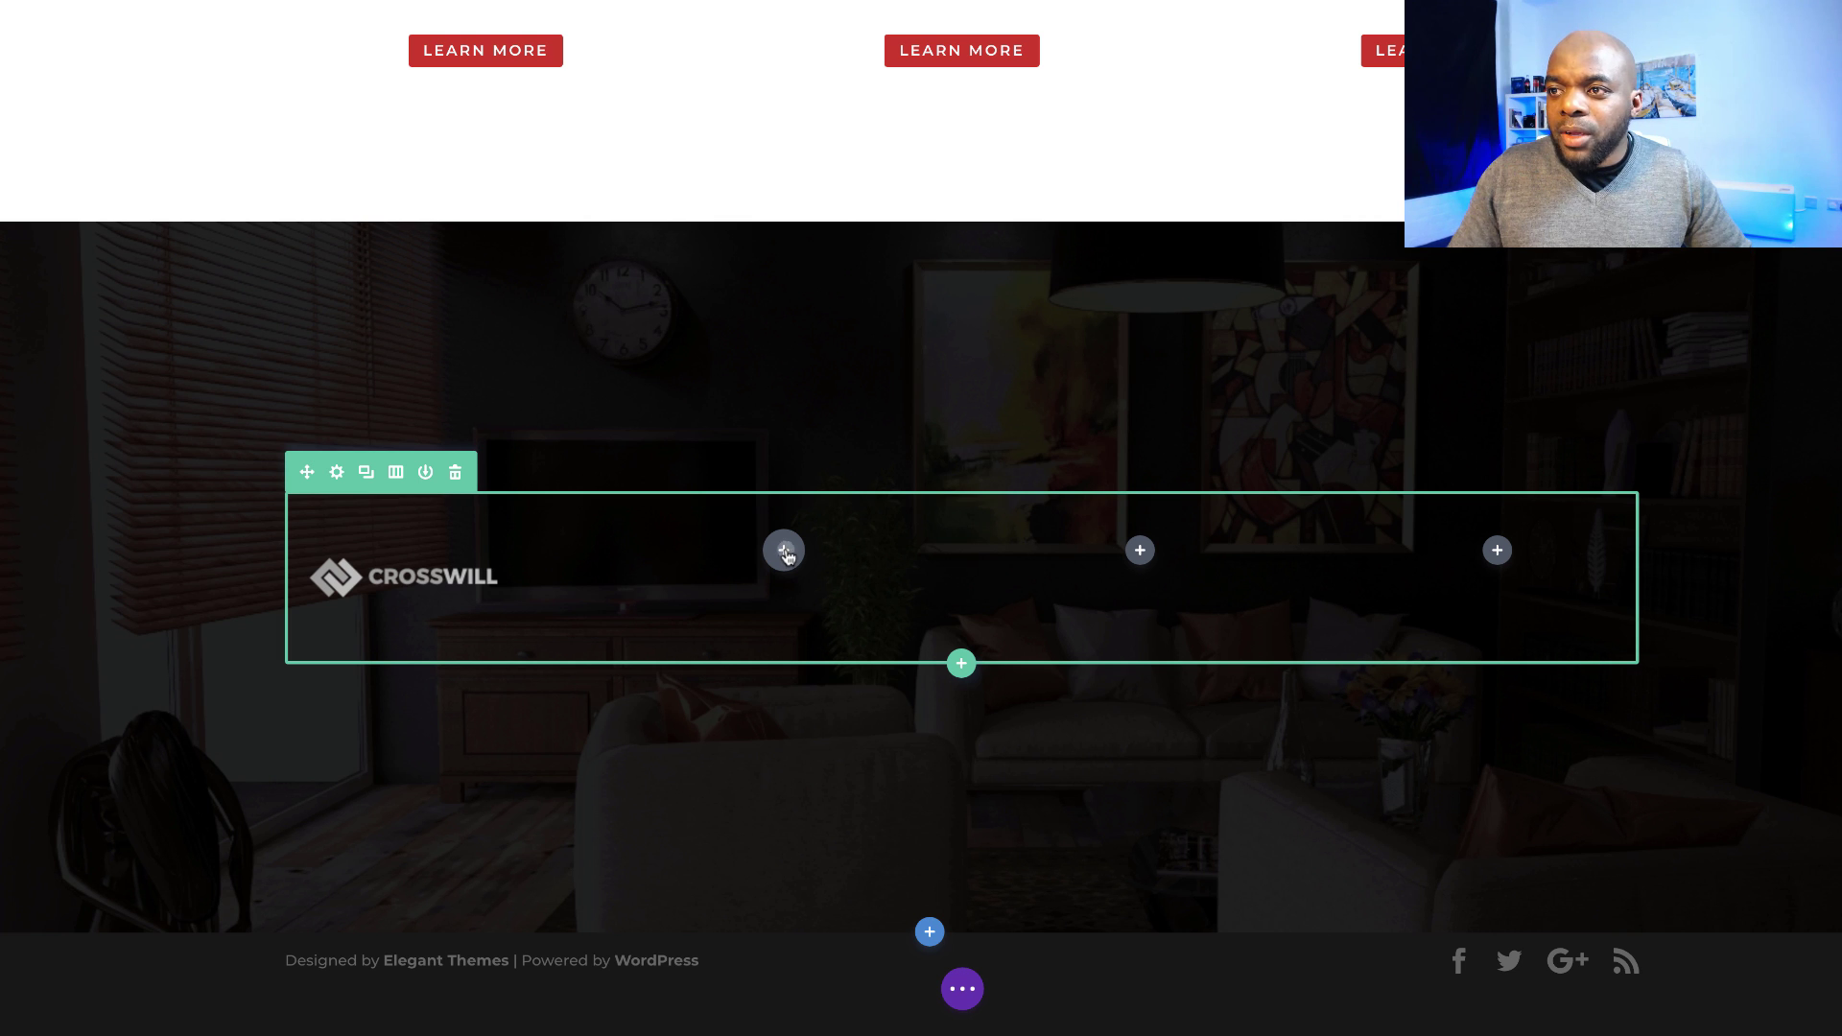
pyautogui.click(784, 552)
pyautogui.write('text')
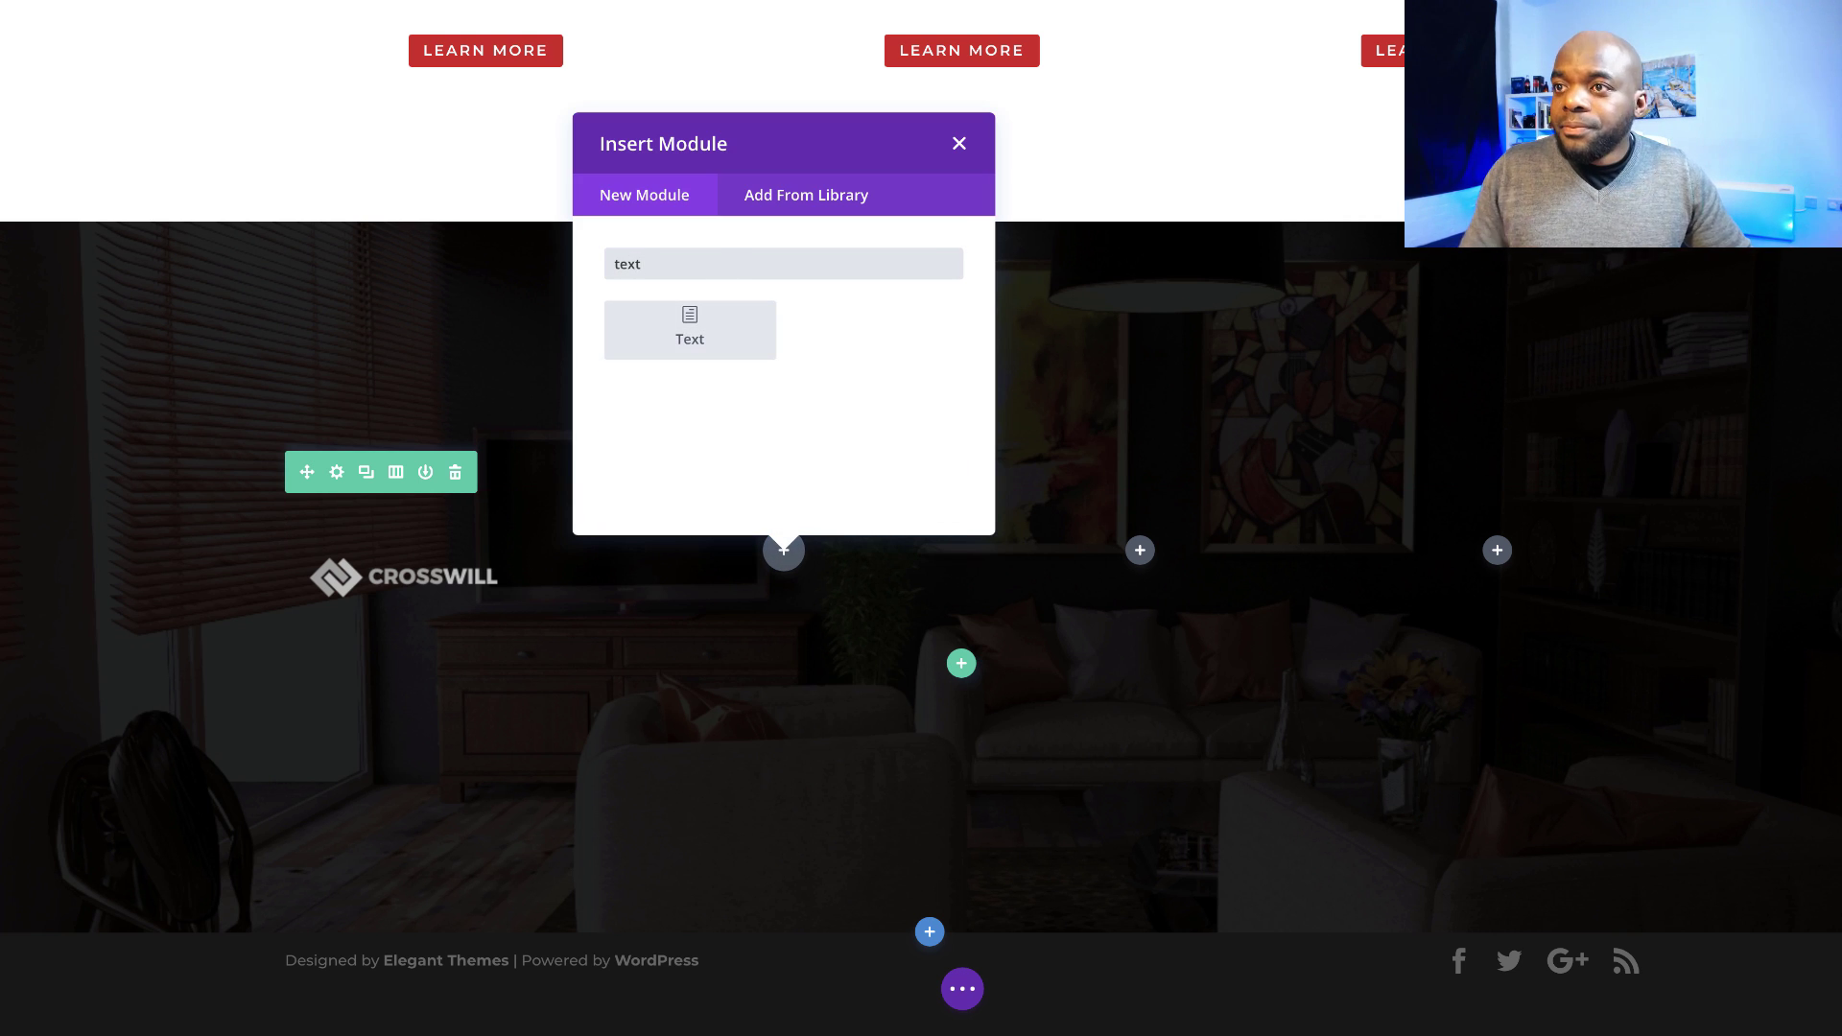
pyautogui.click(689, 323)
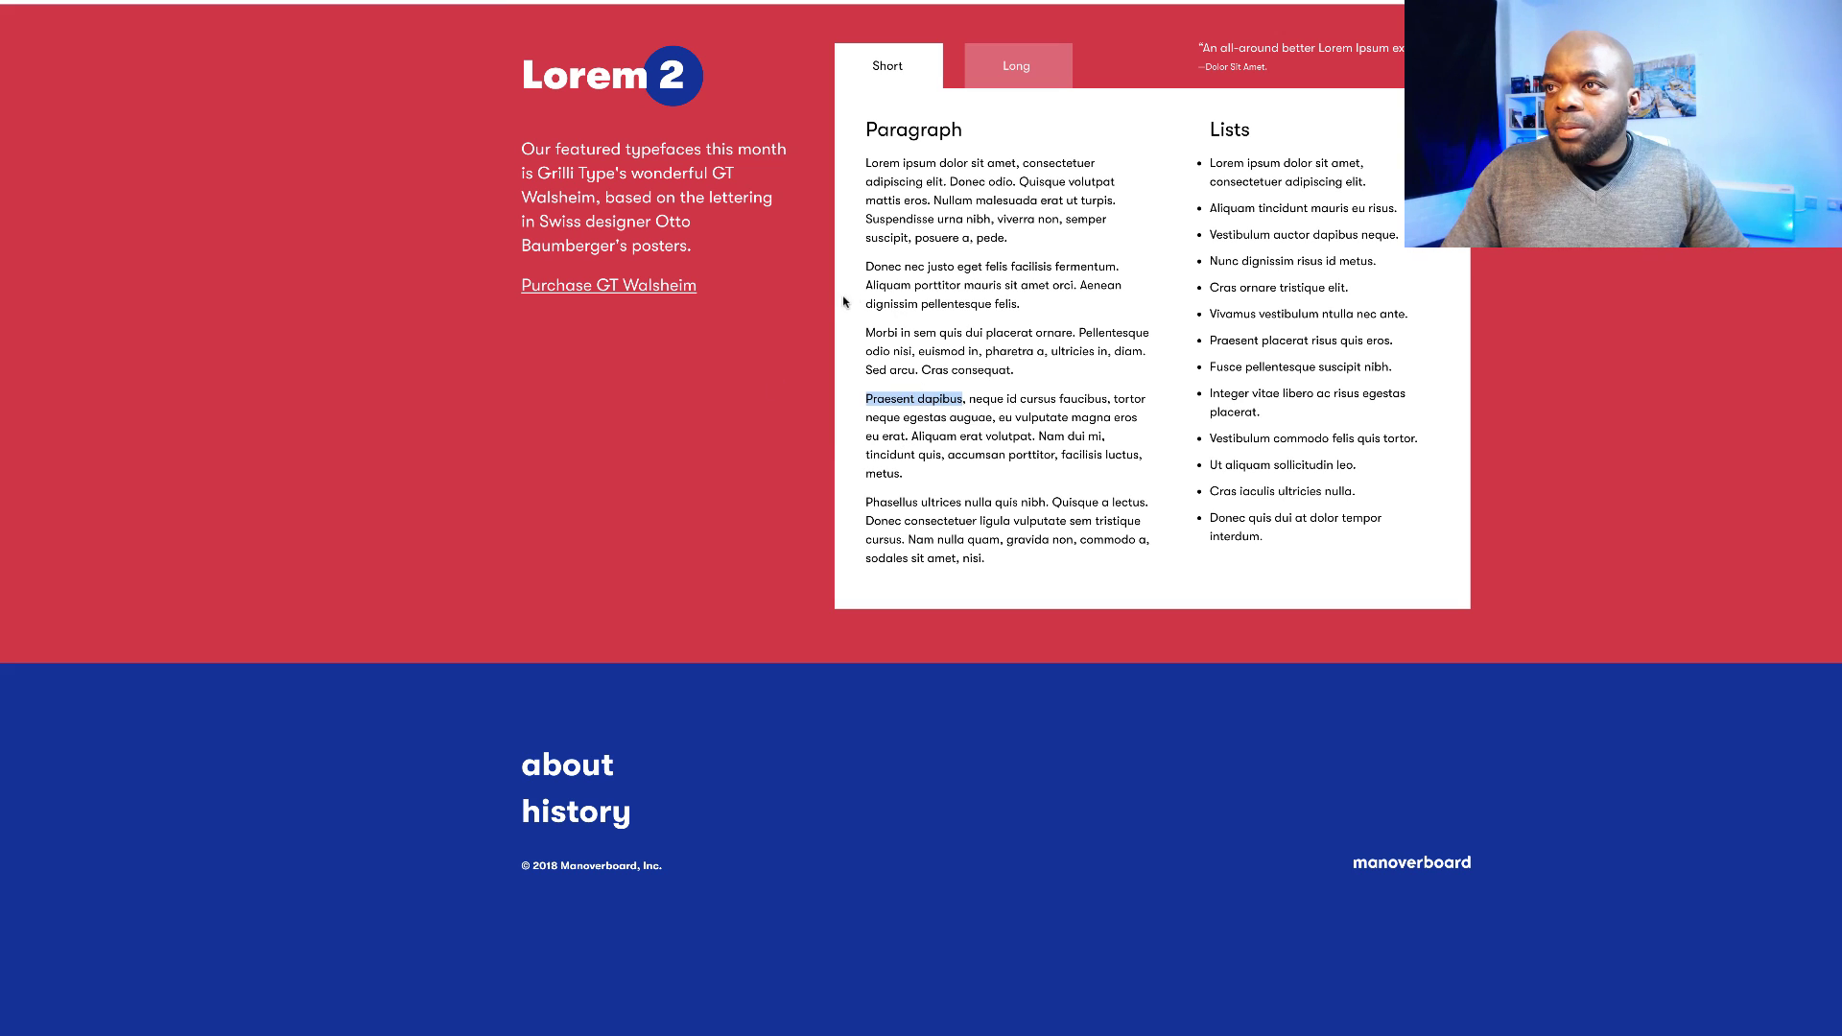
pyautogui.moveTo(867, 266); pyautogui.dragTo(1047, 393)
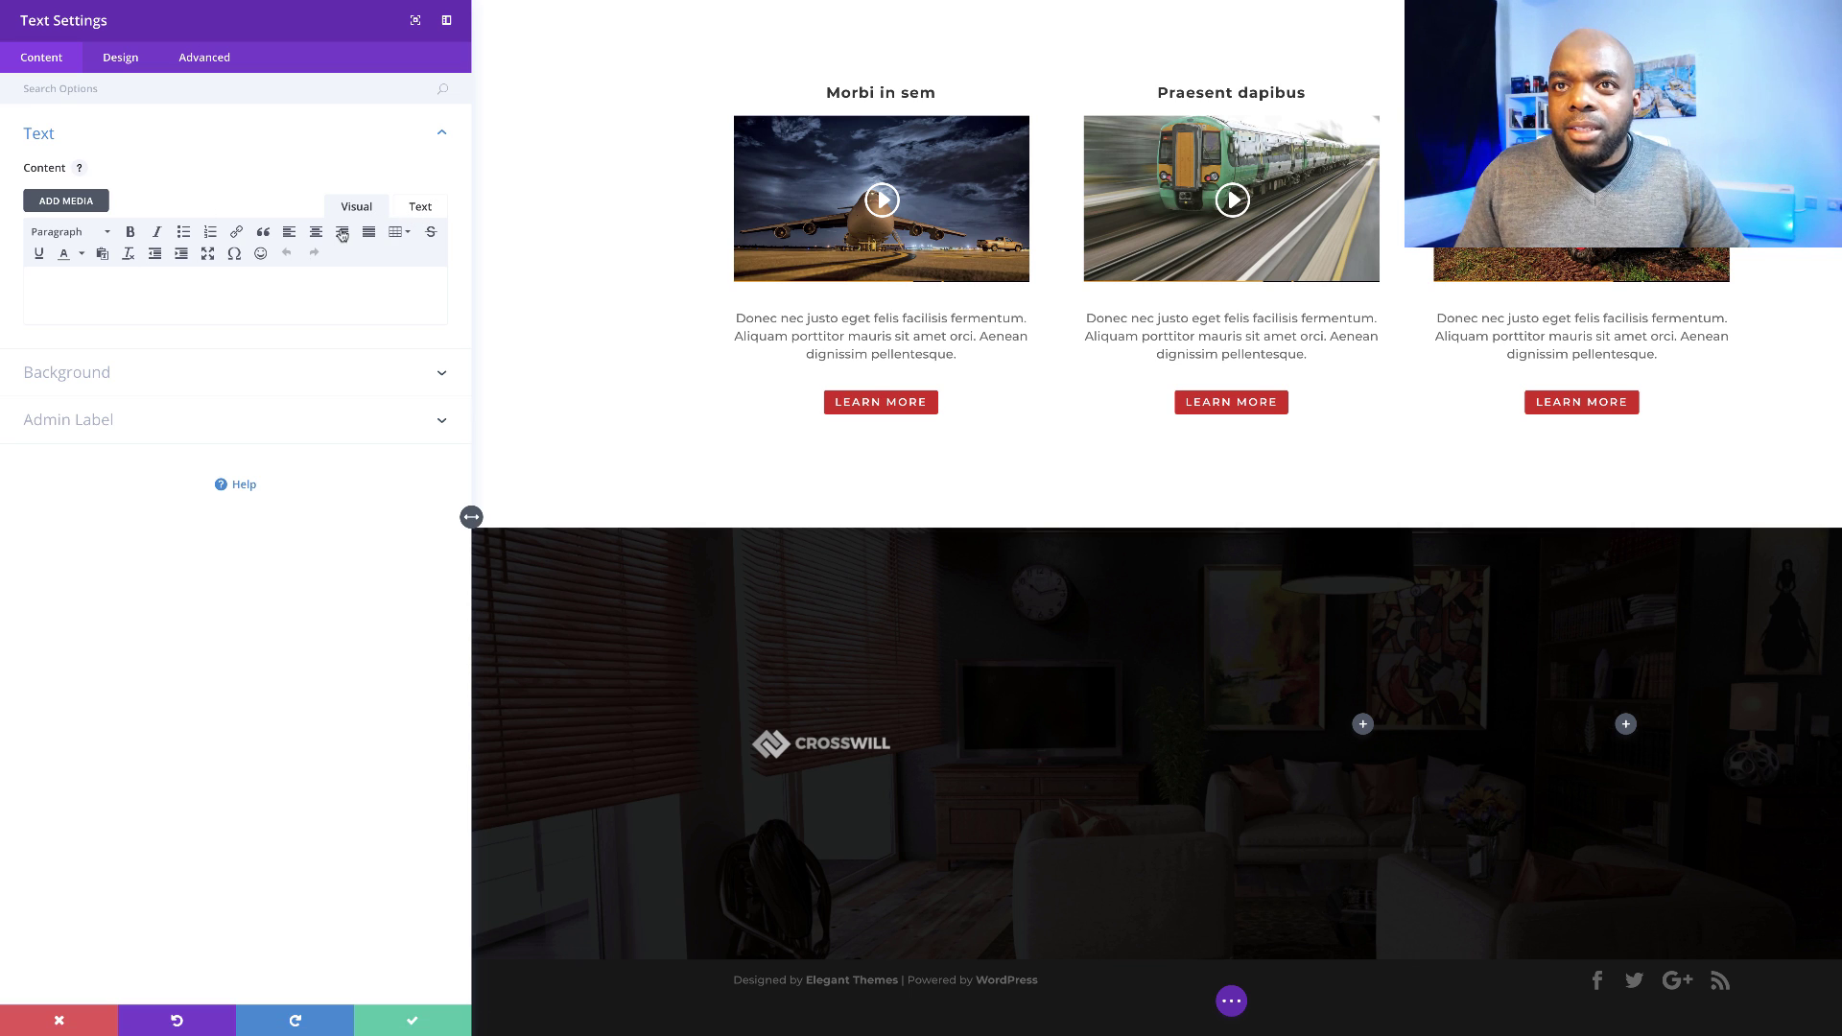
pyautogui.click(433, 207)
pyautogui.click(226, 238)
pyautogui.hotkey('ctrl', 'v')
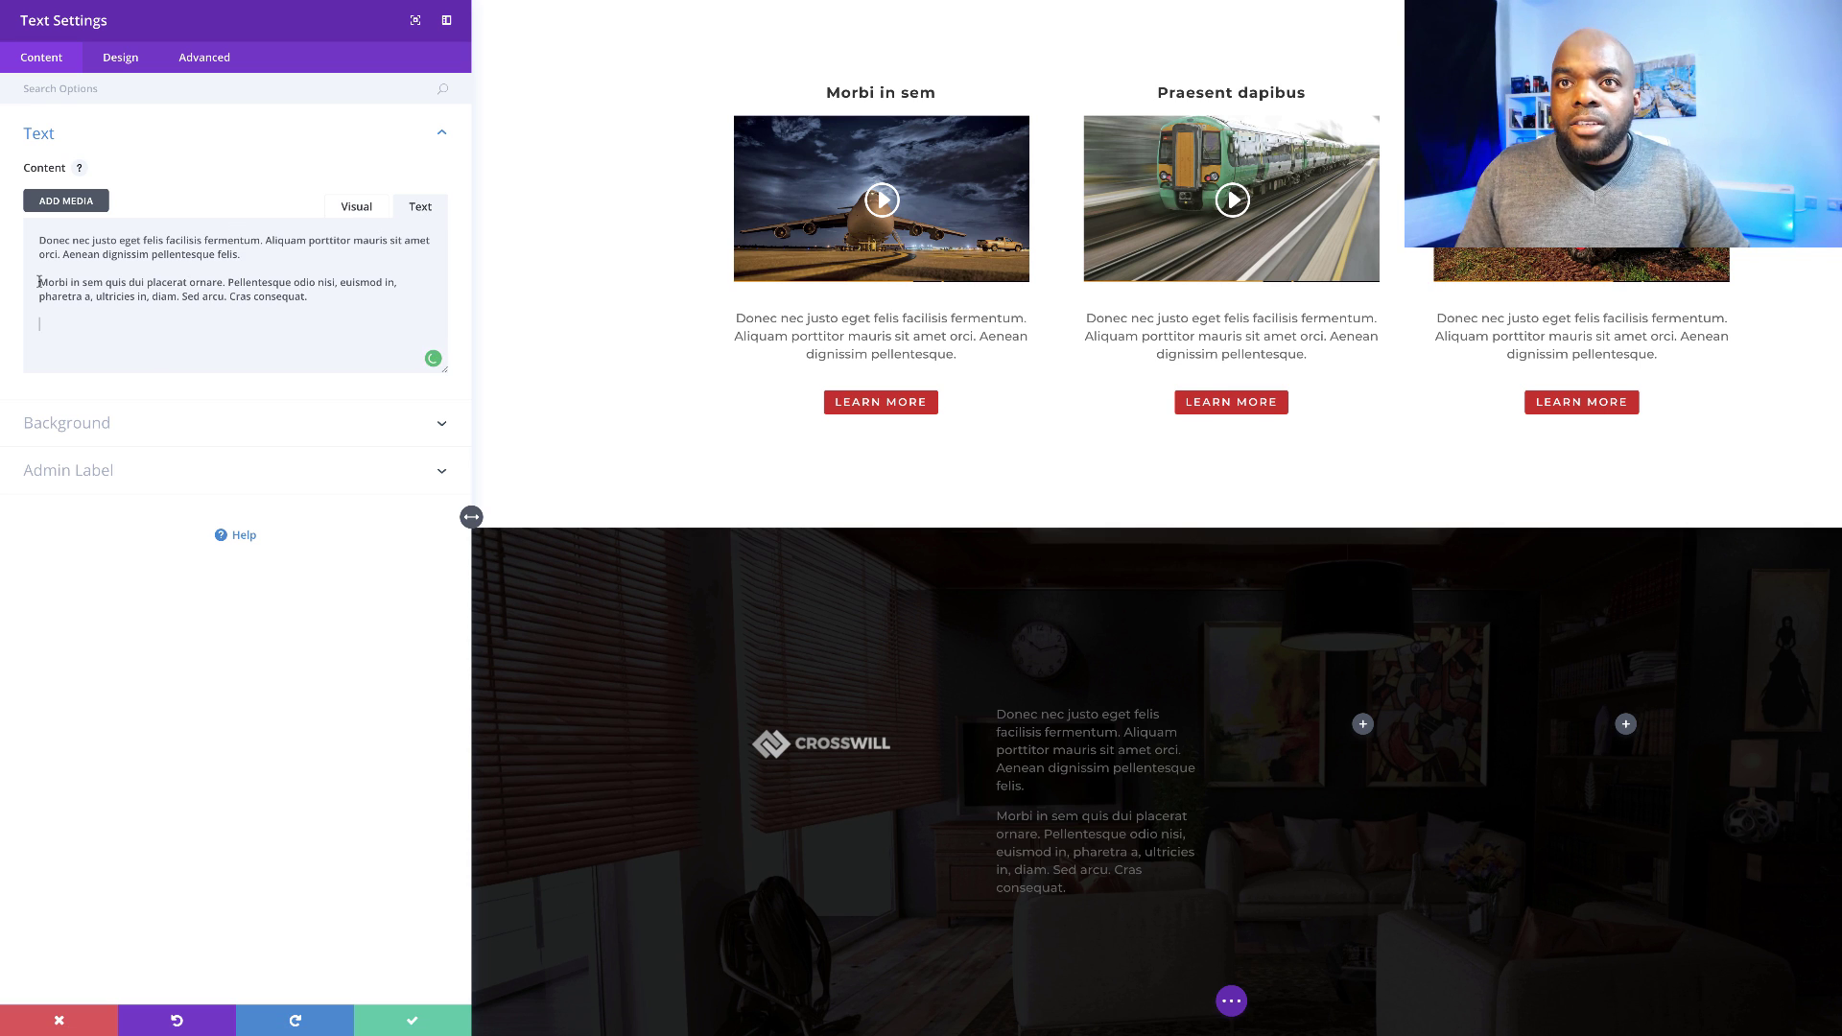
# - Break the first paragraph into five short lines, after "eget felis", "fermentum.", "porttitor mauris" and "amet orci."
pyautogui.click(165, 241)
pyautogui.press('Return')
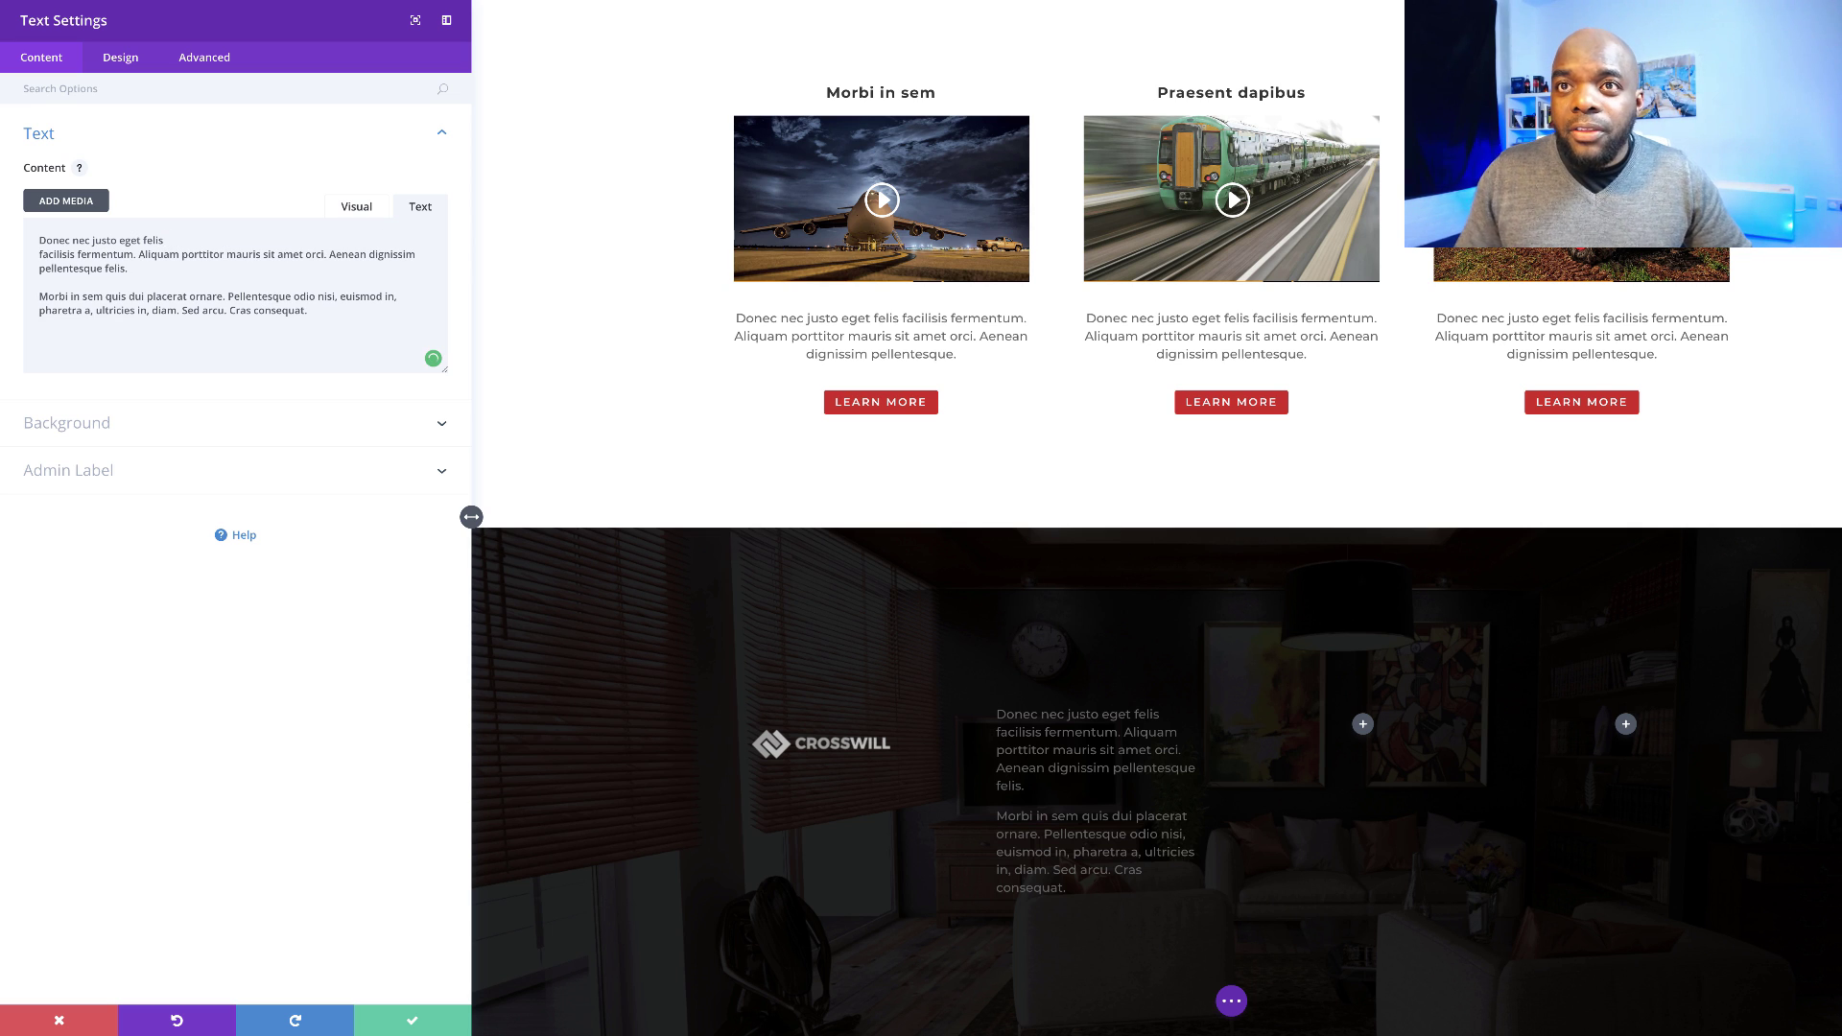
pyautogui.click(138, 255)
pyautogui.press('Return')
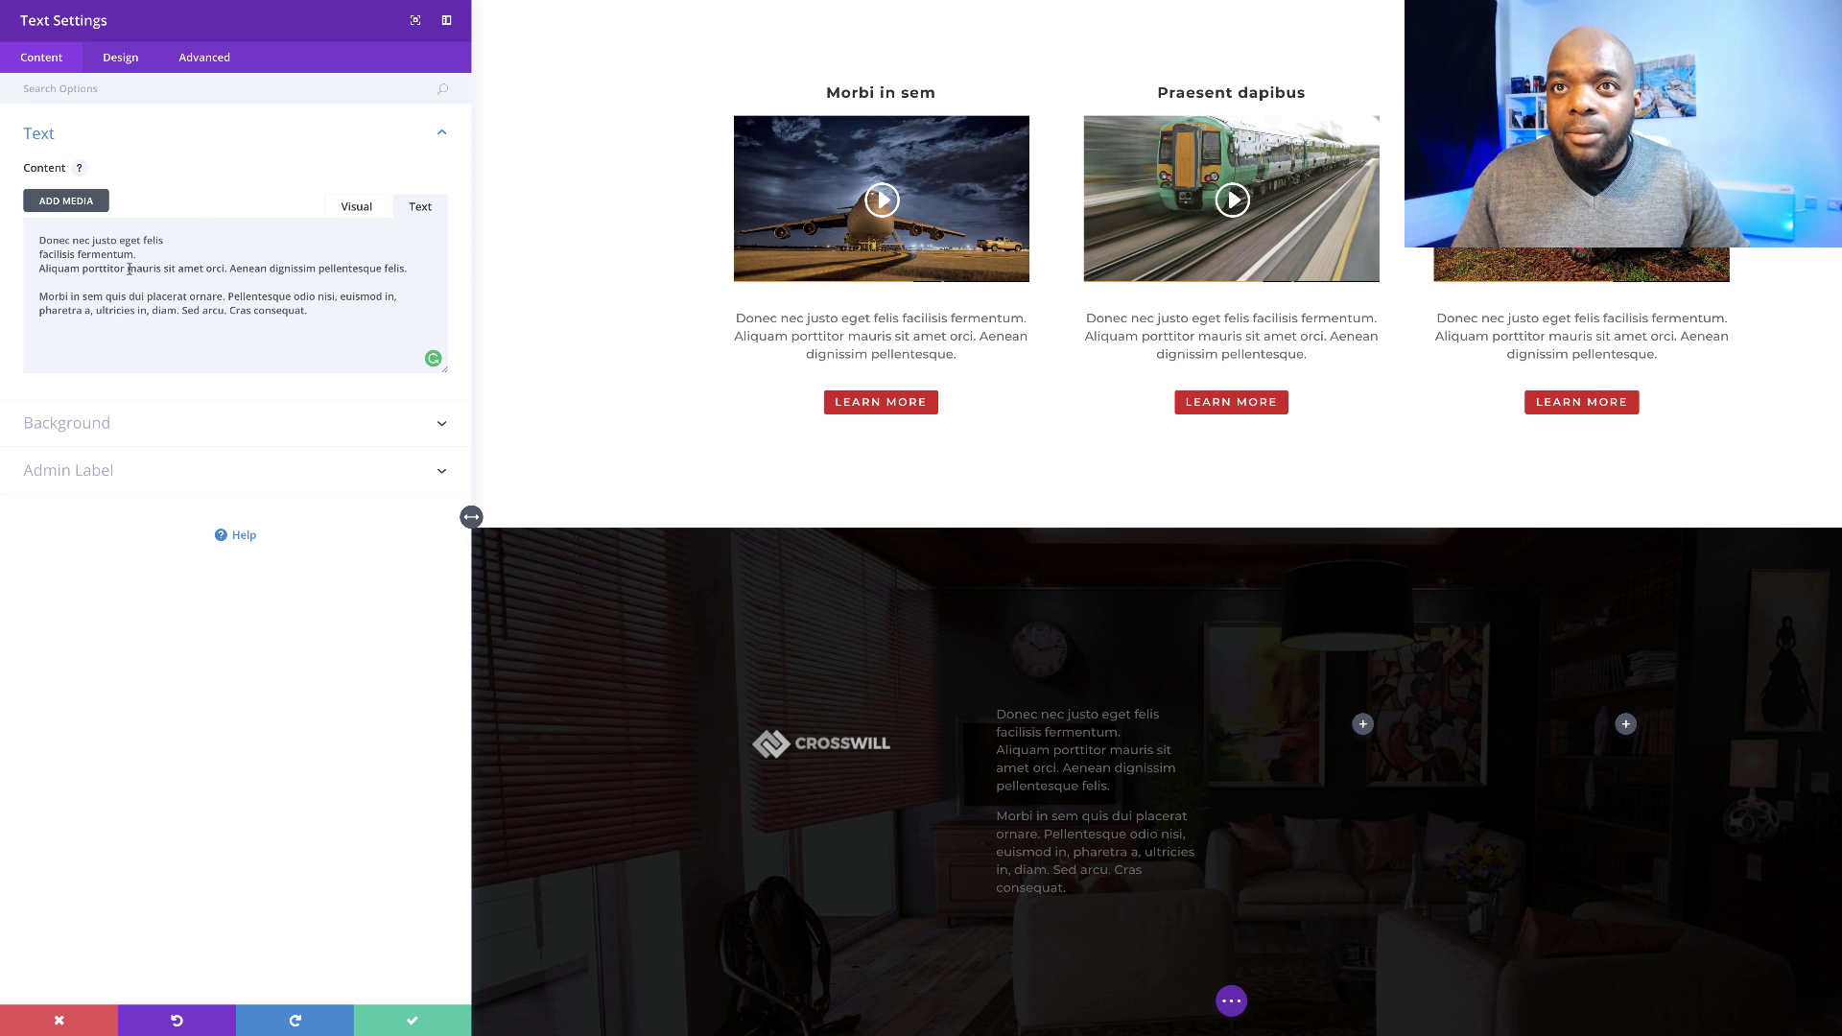
pyautogui.click(160, 268)
pyautogui.press('Return')
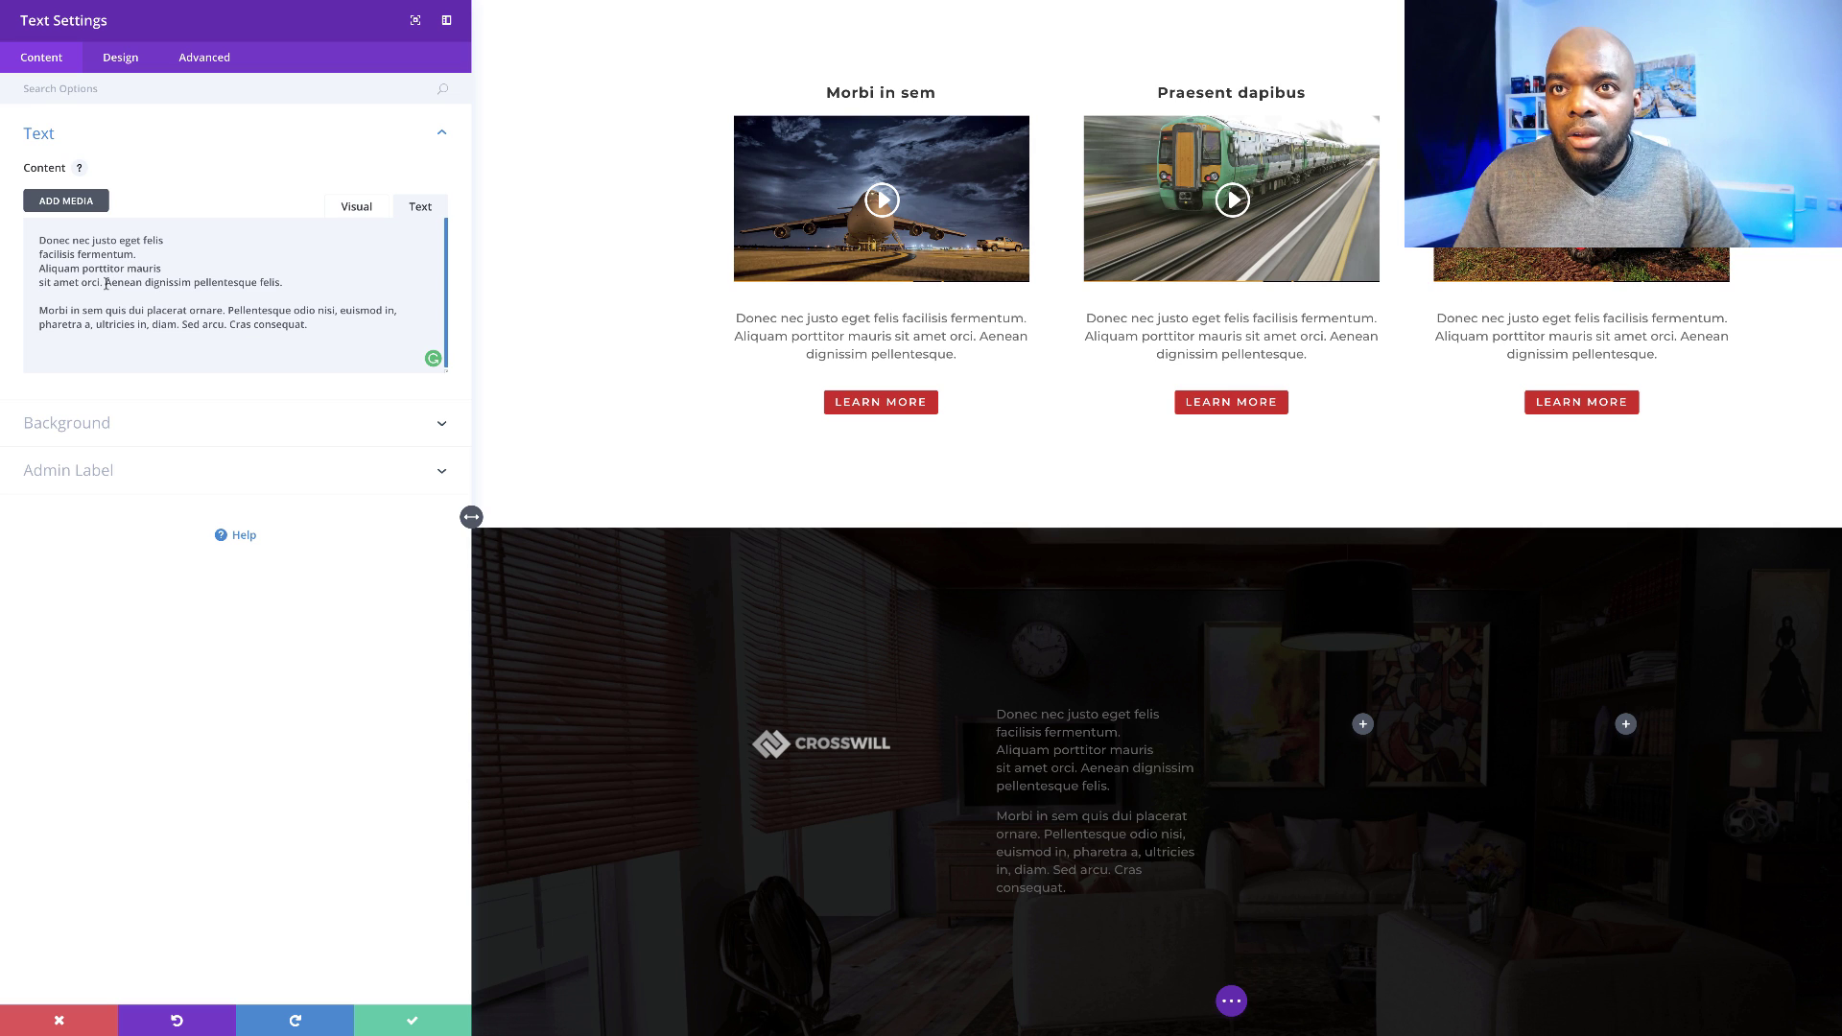
pyautogui.press('Return')
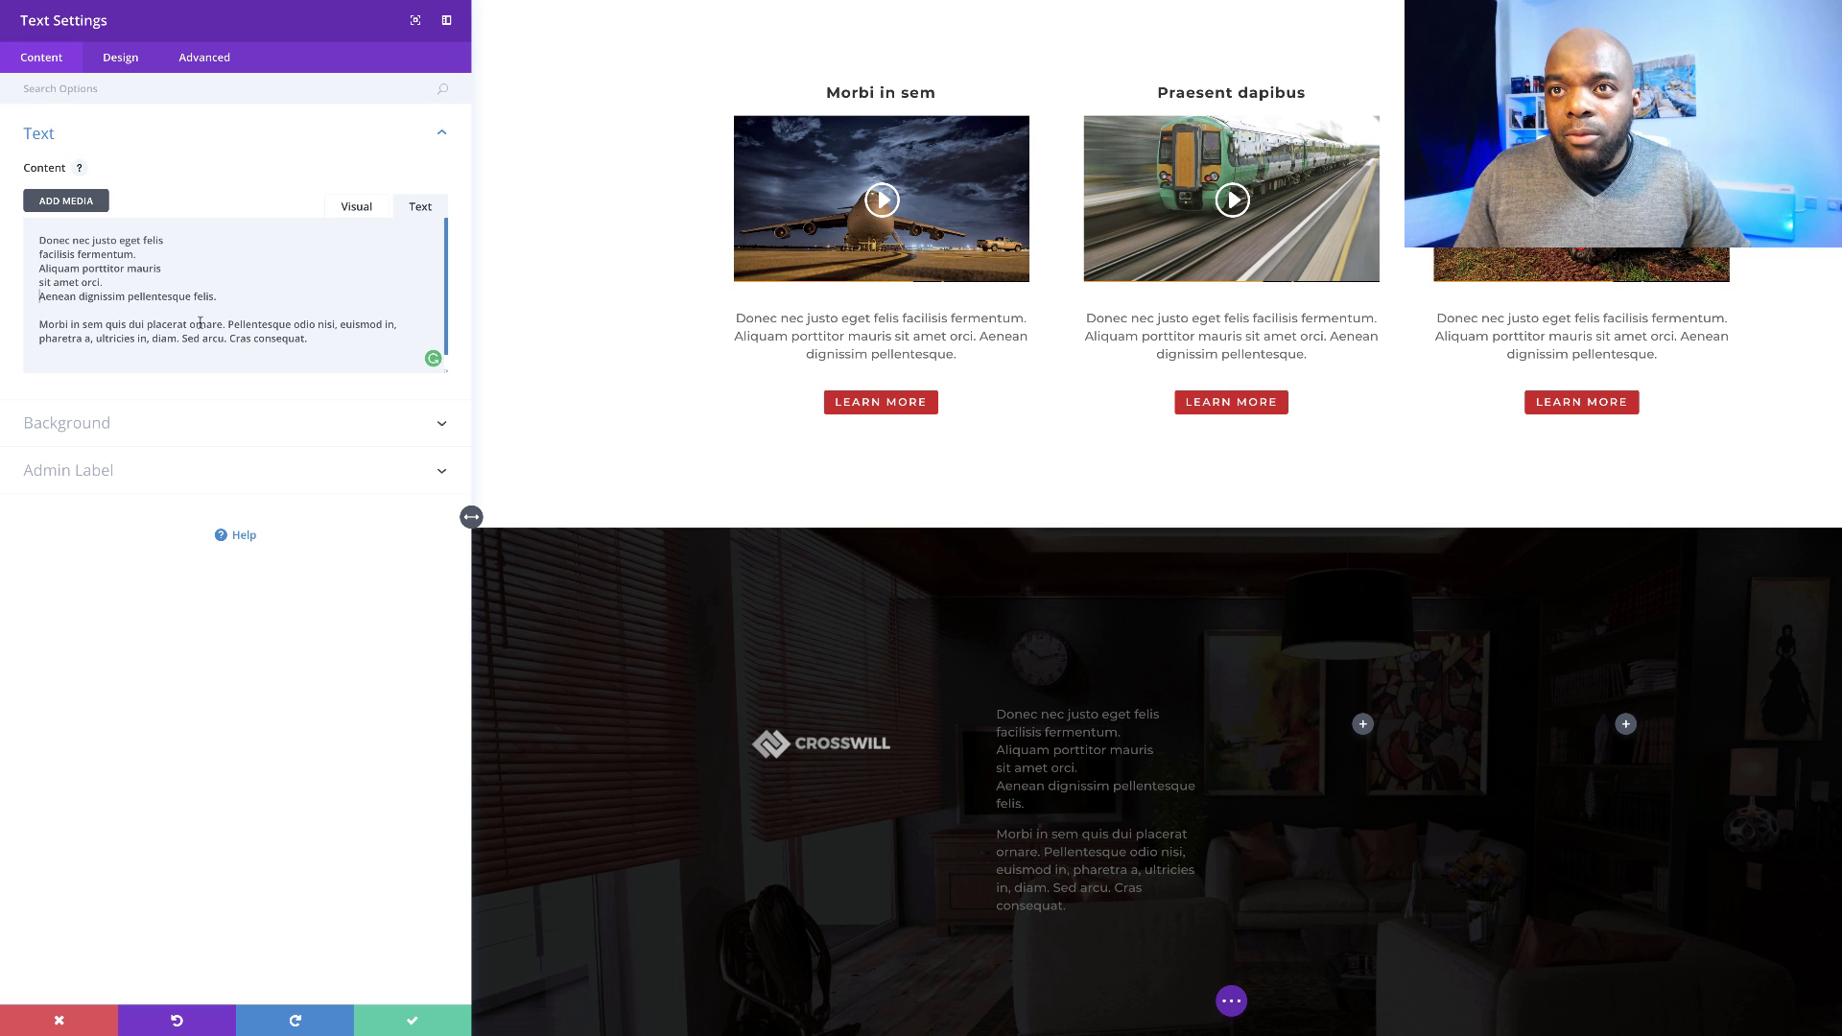
# - Shorten the second paragraph to "Morbi in sem quis dui placerat" and remove the blank line above it
pyautogui.moveTo(188, 324); pyautogui.dragTo(87, 344)
pyautogui.press('Delete')
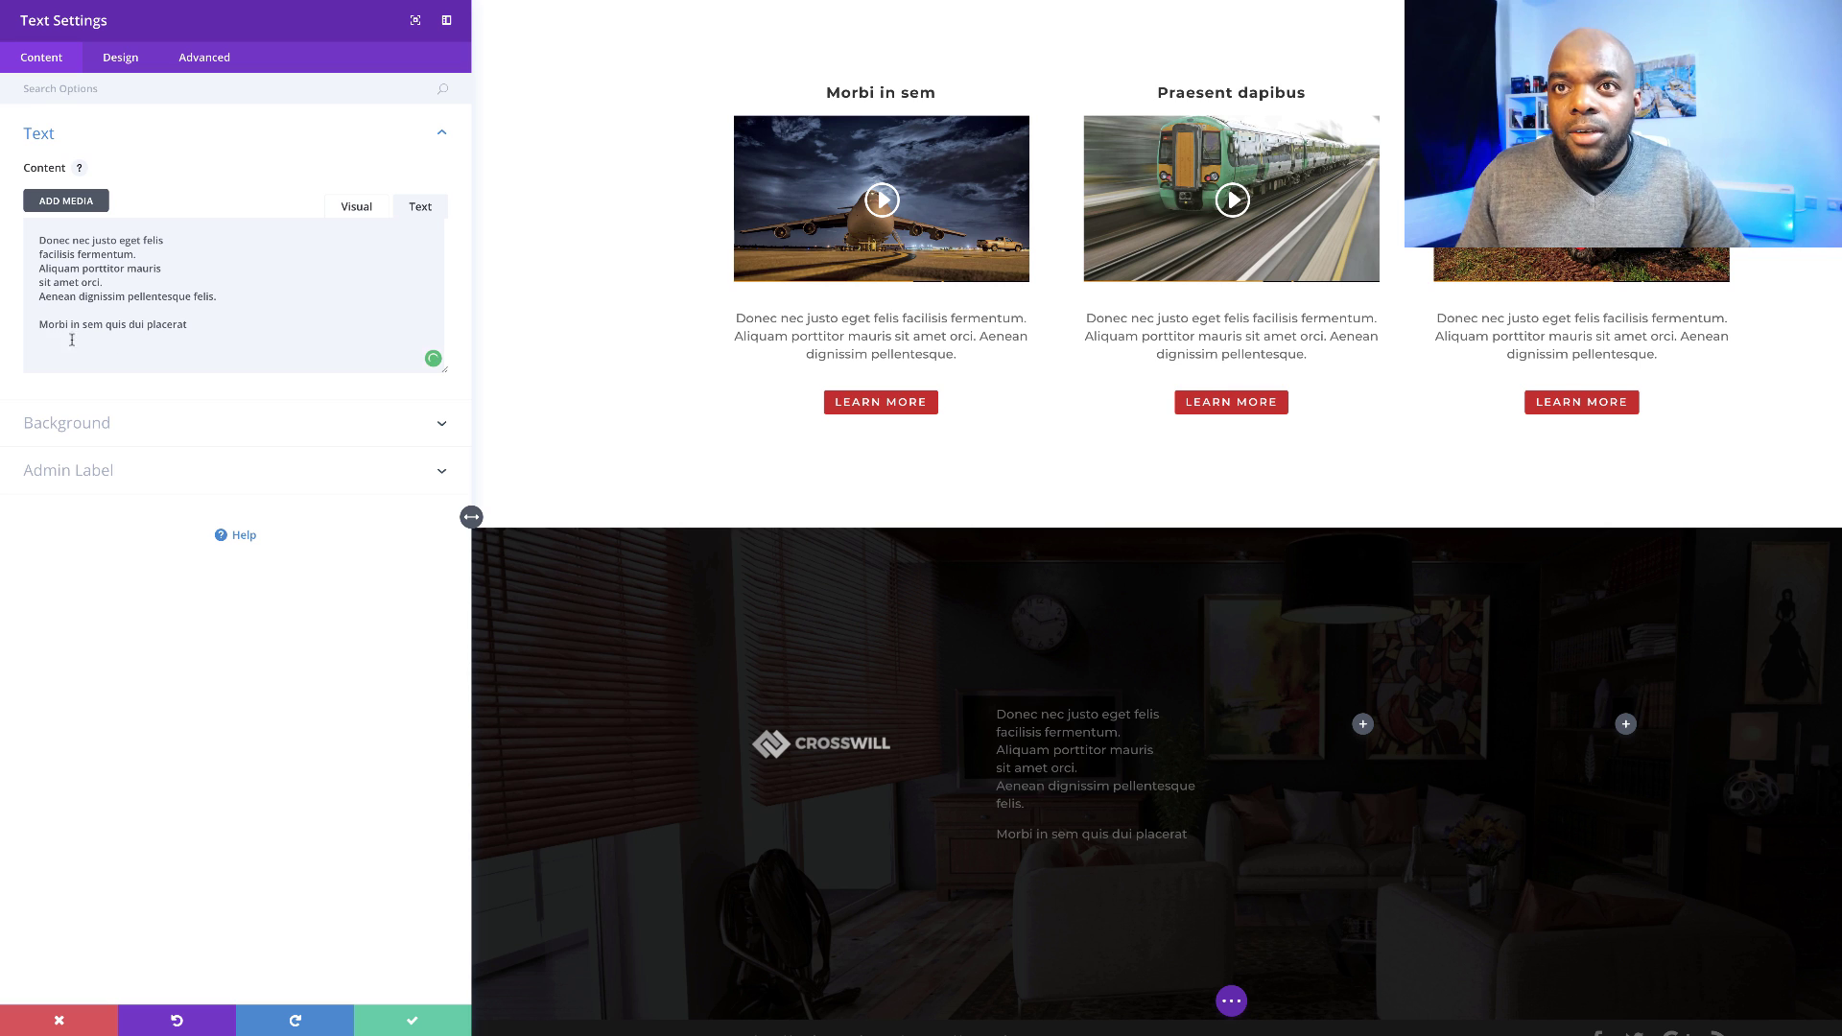
pyautogui.press('BackSpace')
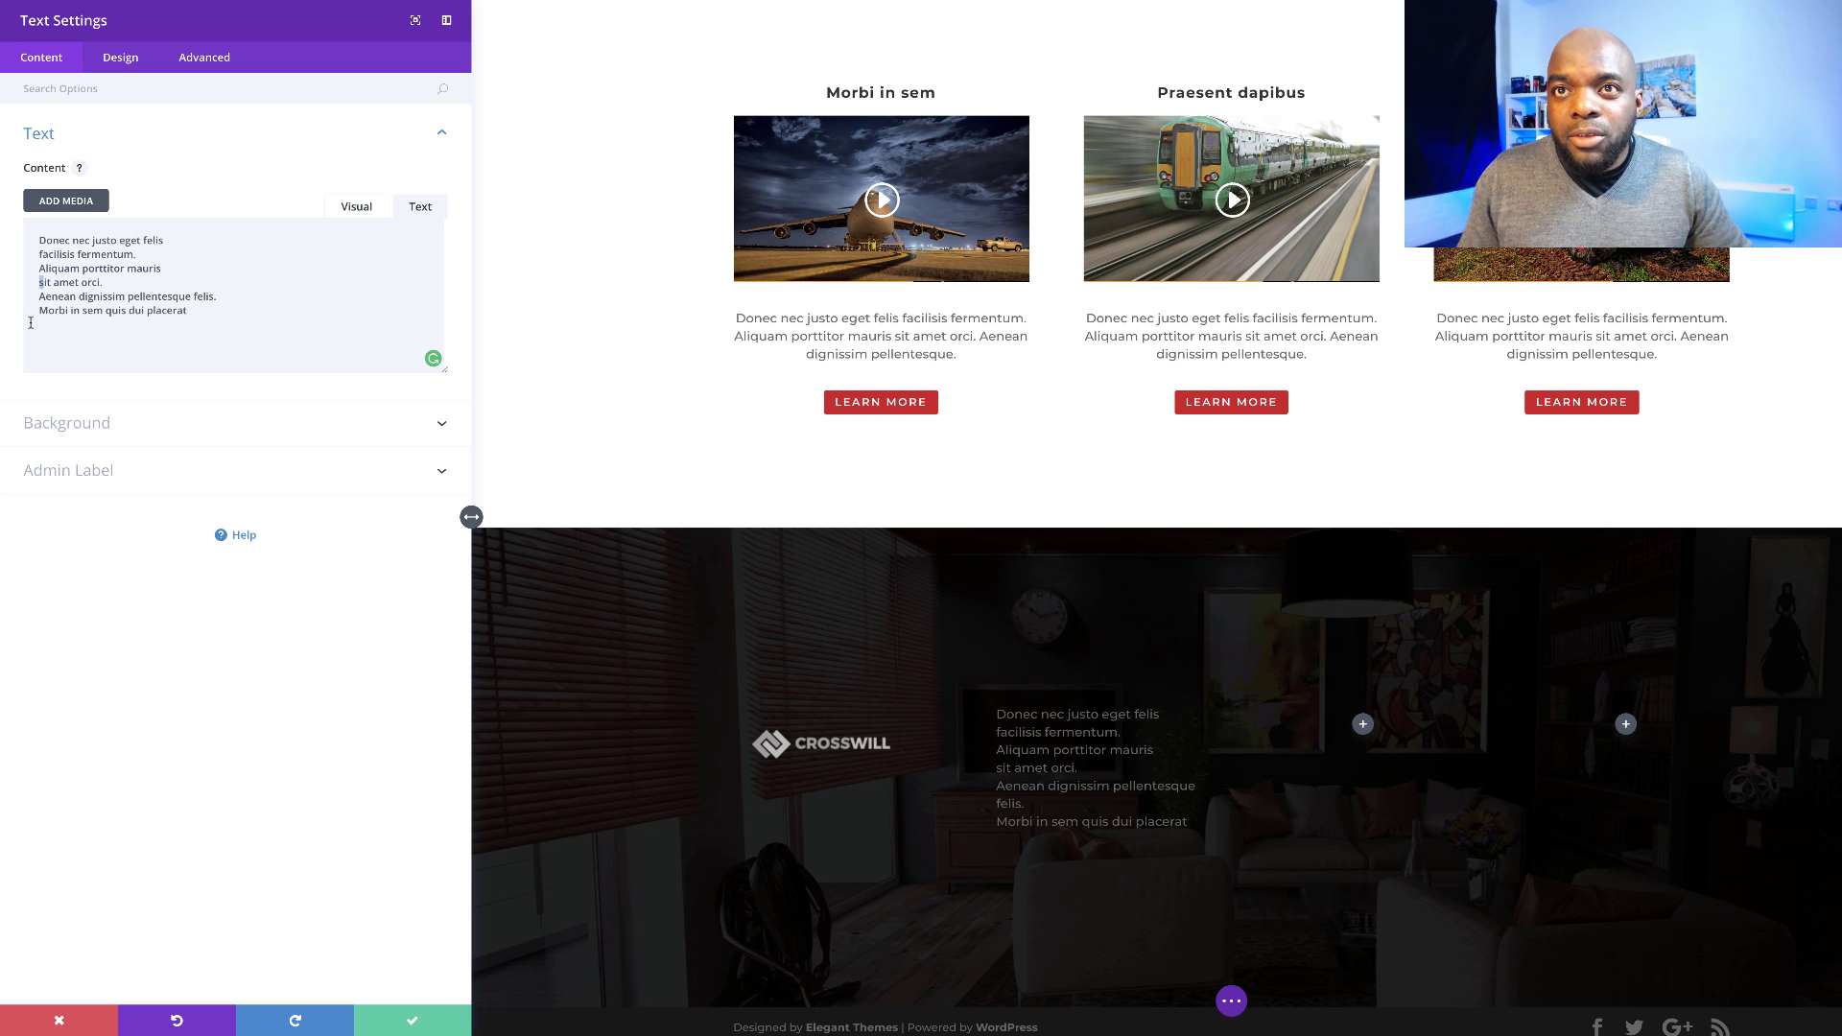
# - Capitalise the first letters of "Sit amet orci" and "Facilisis fermentum" and remove the full stops at the line ends
pyautogui.write('S')
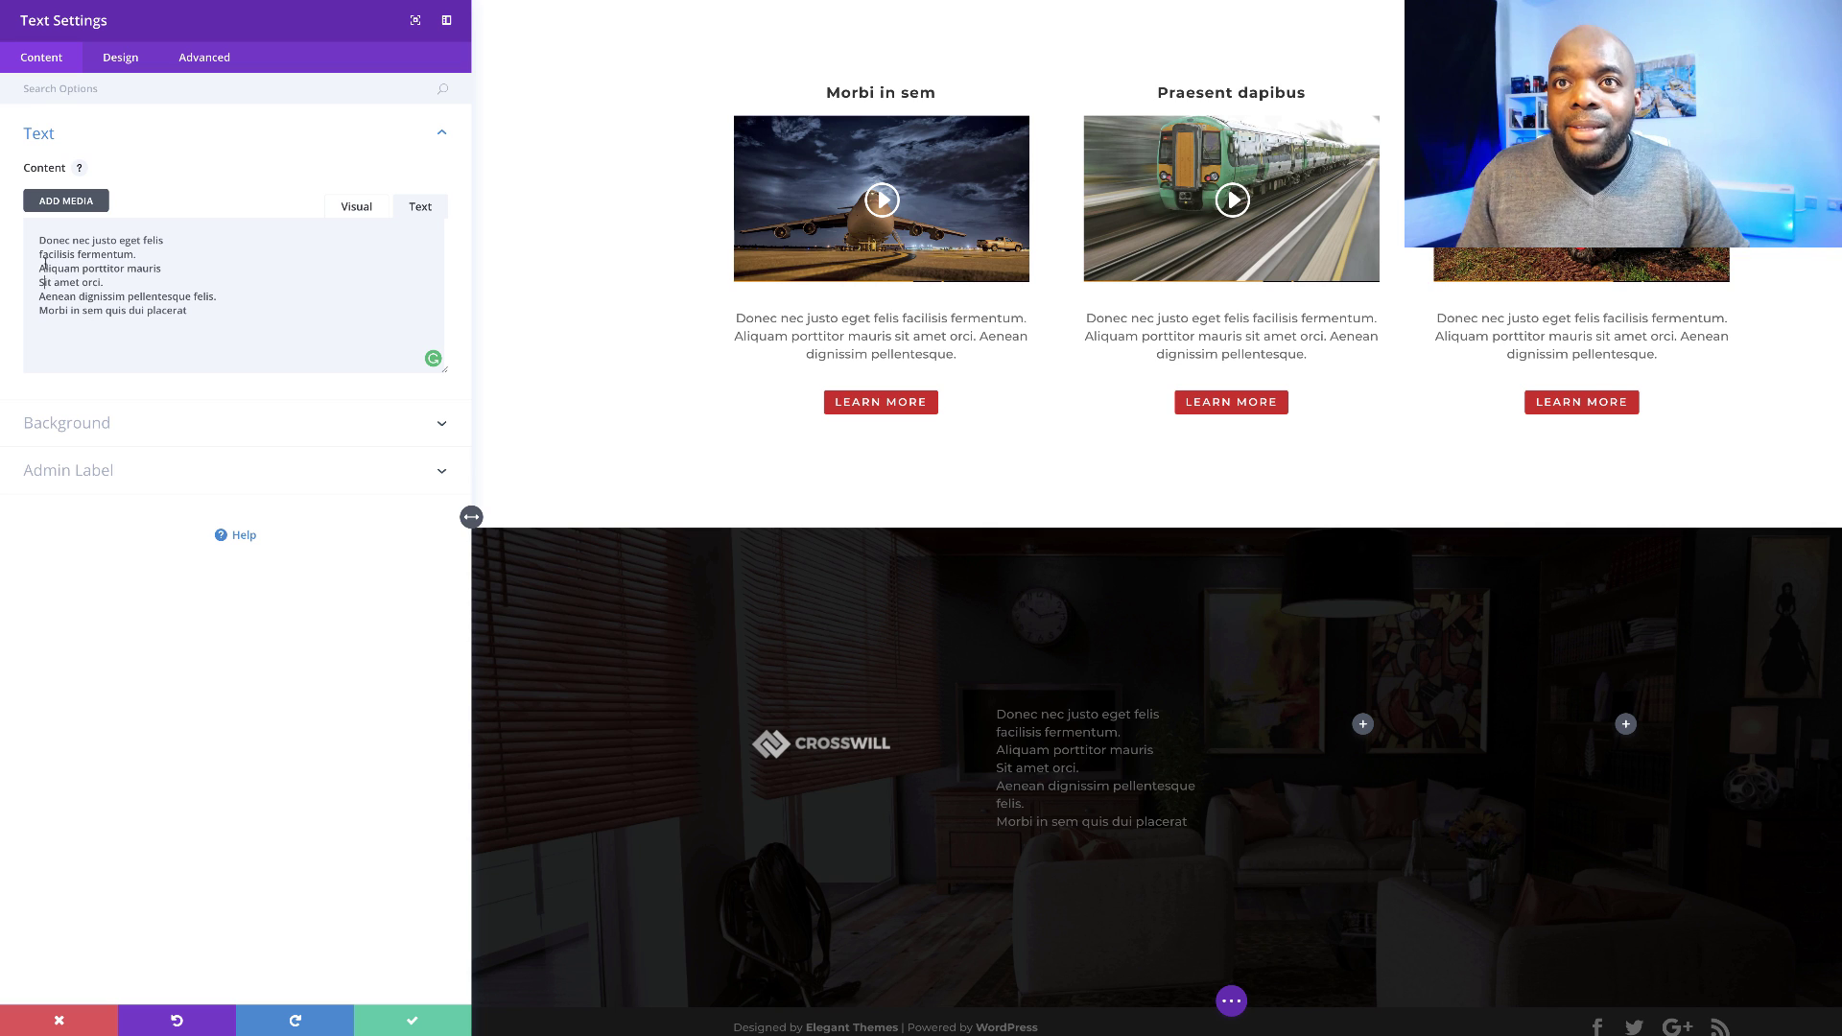
pyautogui.moveTo(44, 254); pyautogui.dragTo(38, 254)
pyautogui.write('F')
pyautogui.click(224, 302)
pyautogui.press('BackSpace')
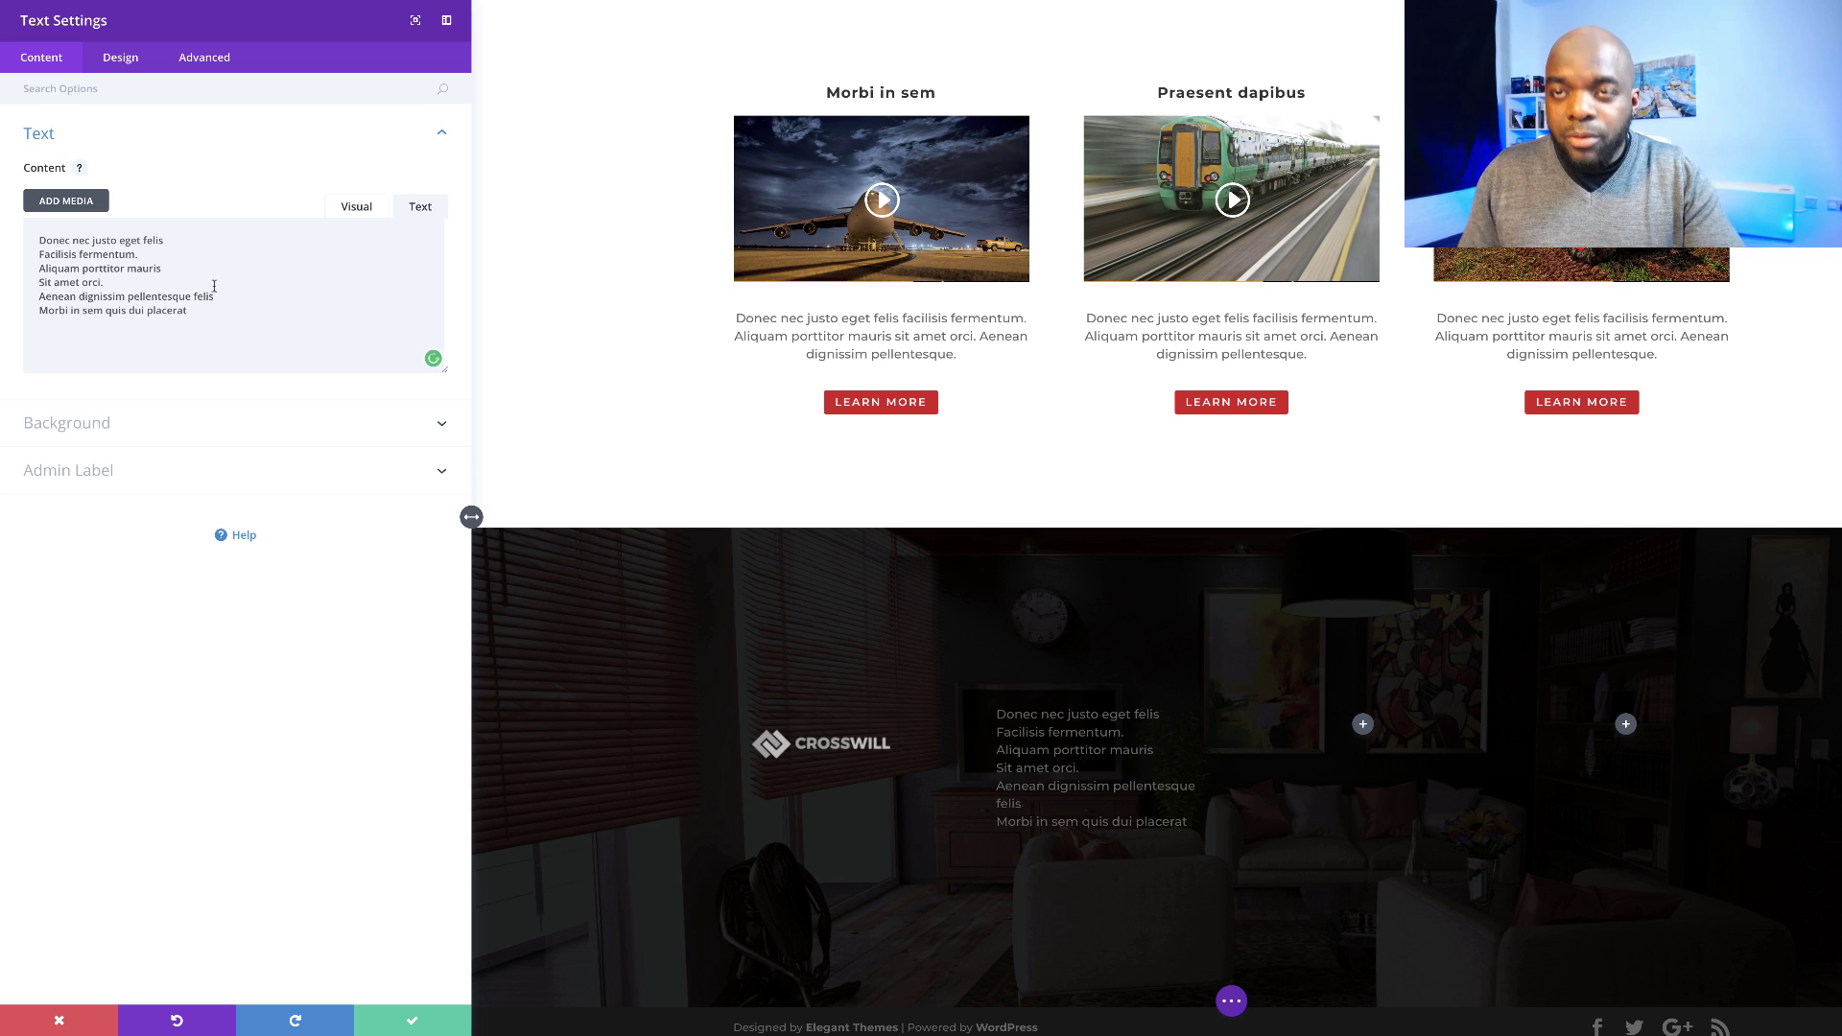
pyautogui.click(139, 255)
pyautogui.press('BackSpace')
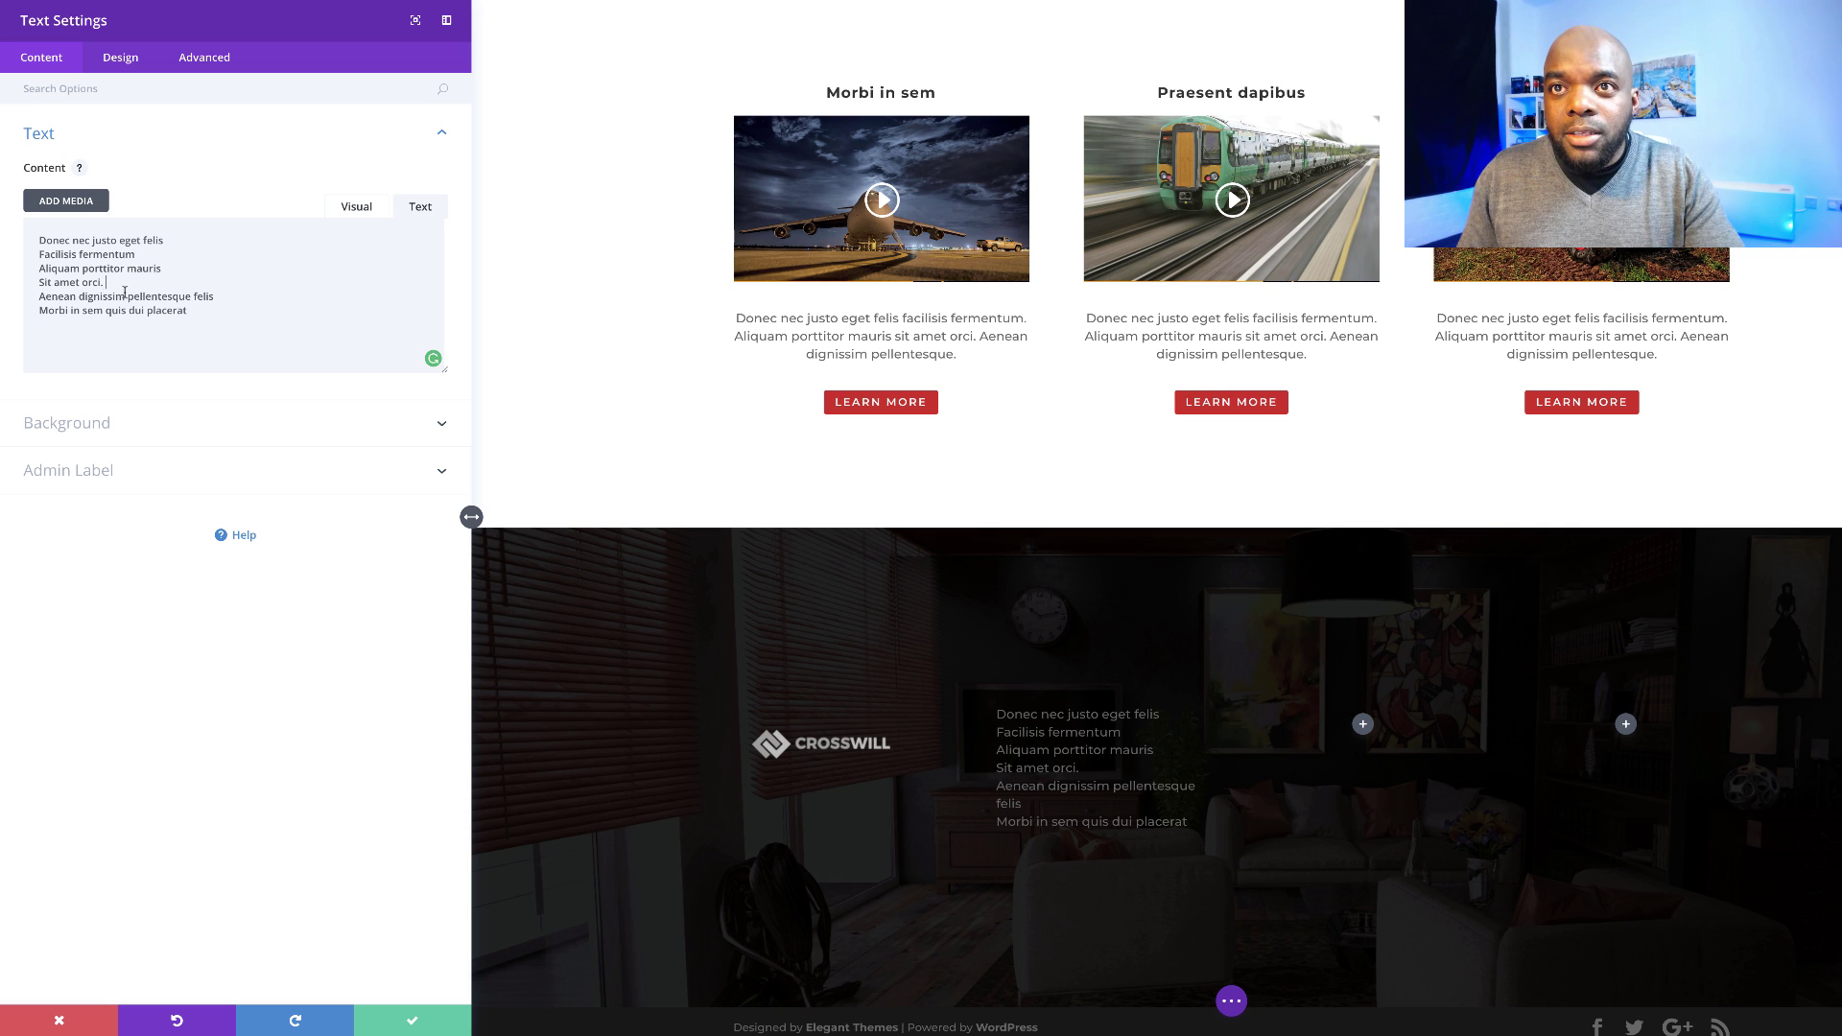
# - Separate the first line, "Donec nec justo eget felis", into its own paragraph in the visual editor and format it as Heading 4
pyautogui.click(365, 210)
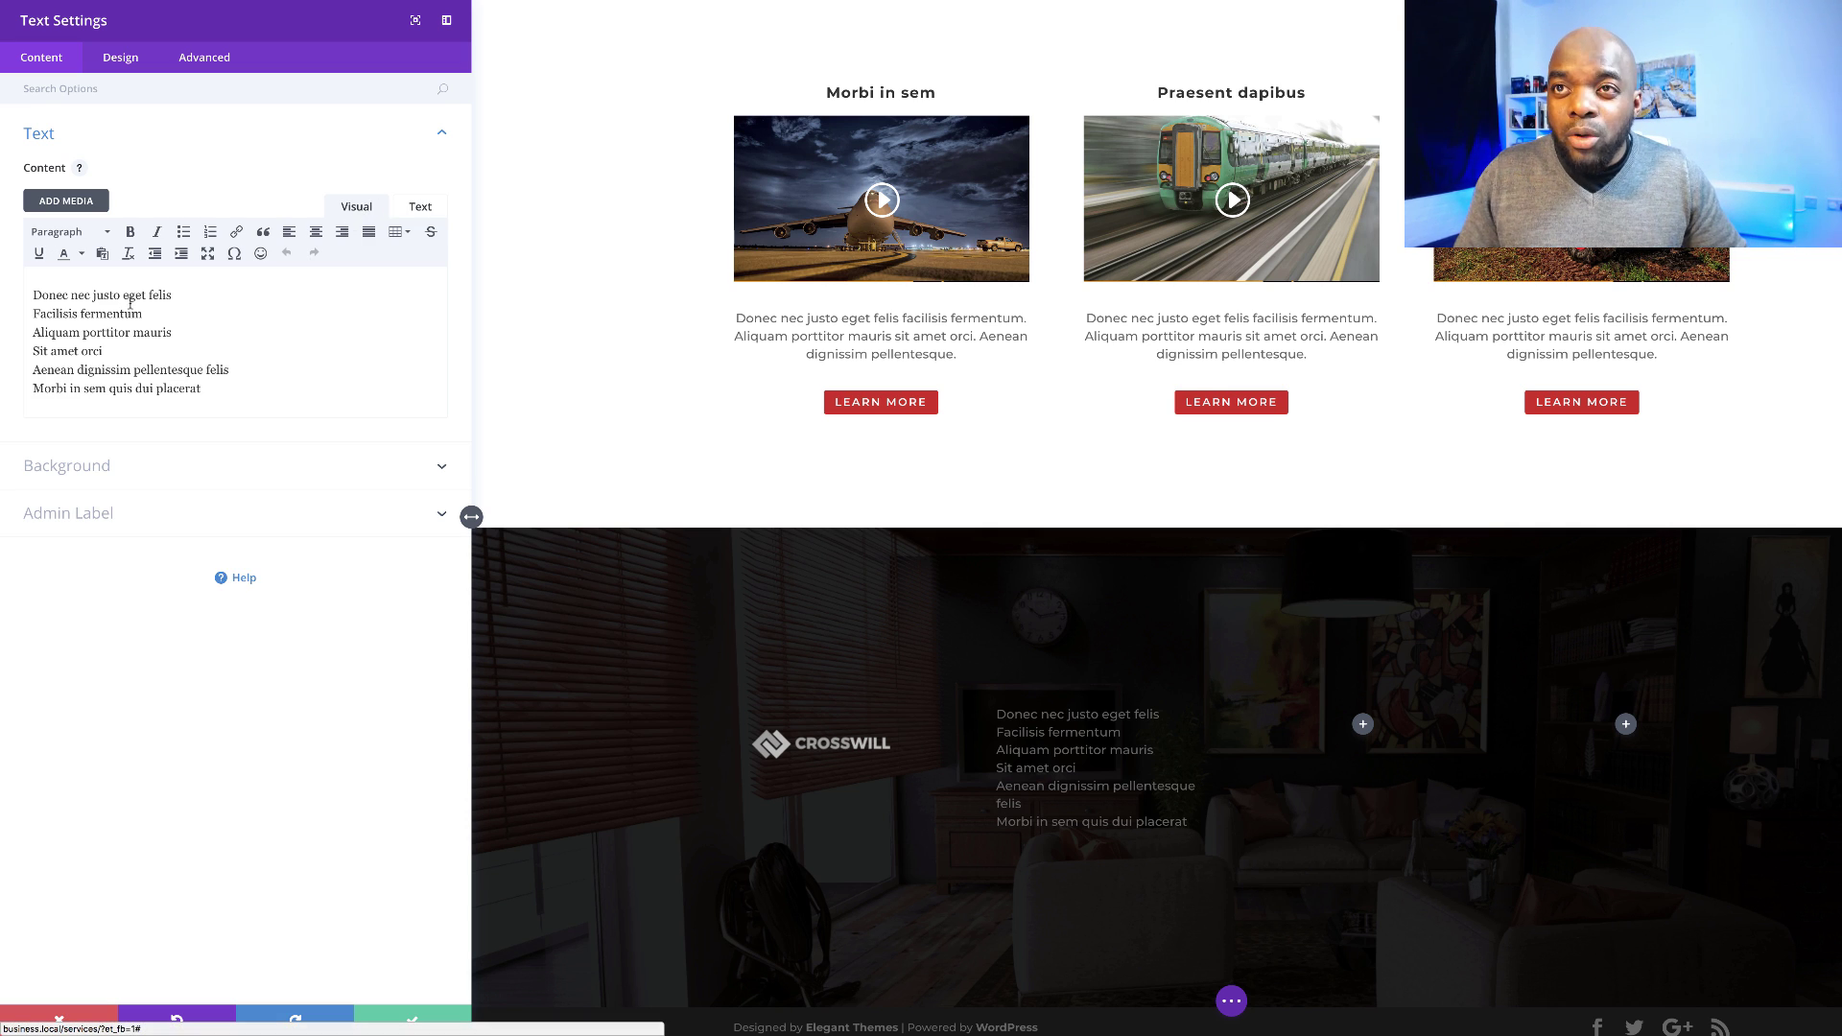
pyautogui.moveTo(183, 294); pyautogui.dragTo(34, 290)
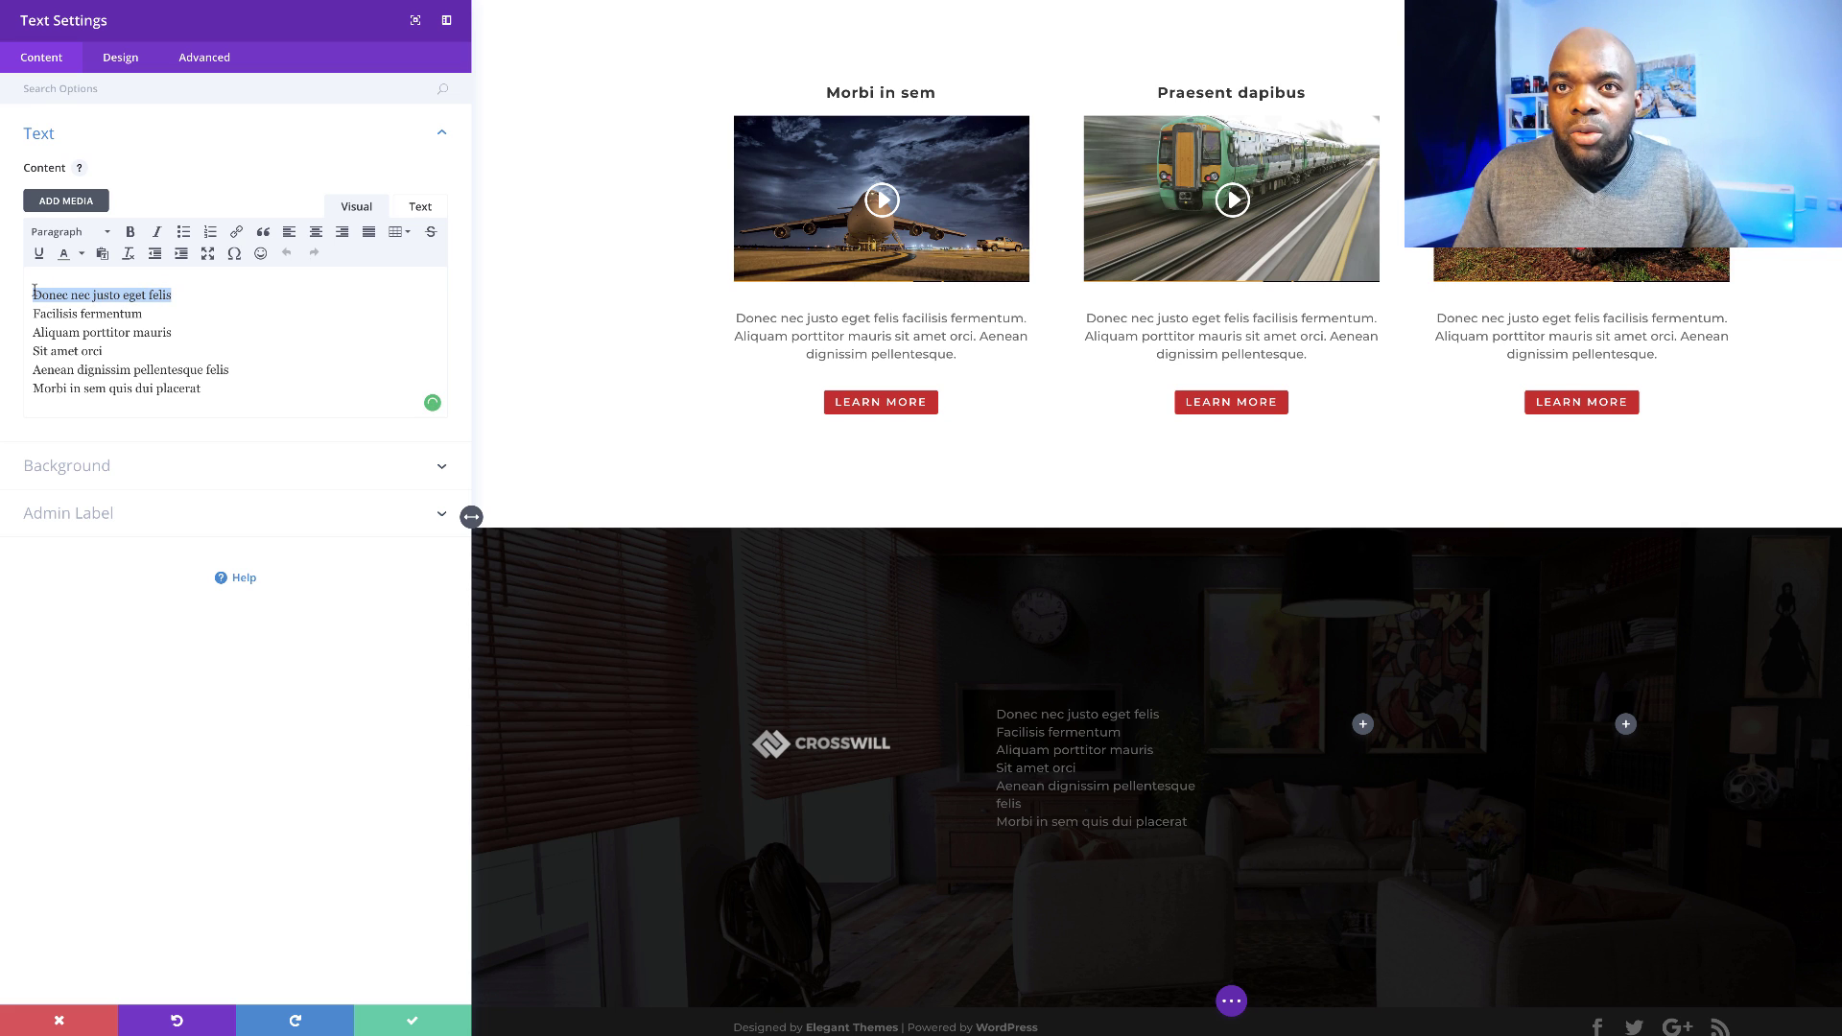
pyautogui.click(183, 294)
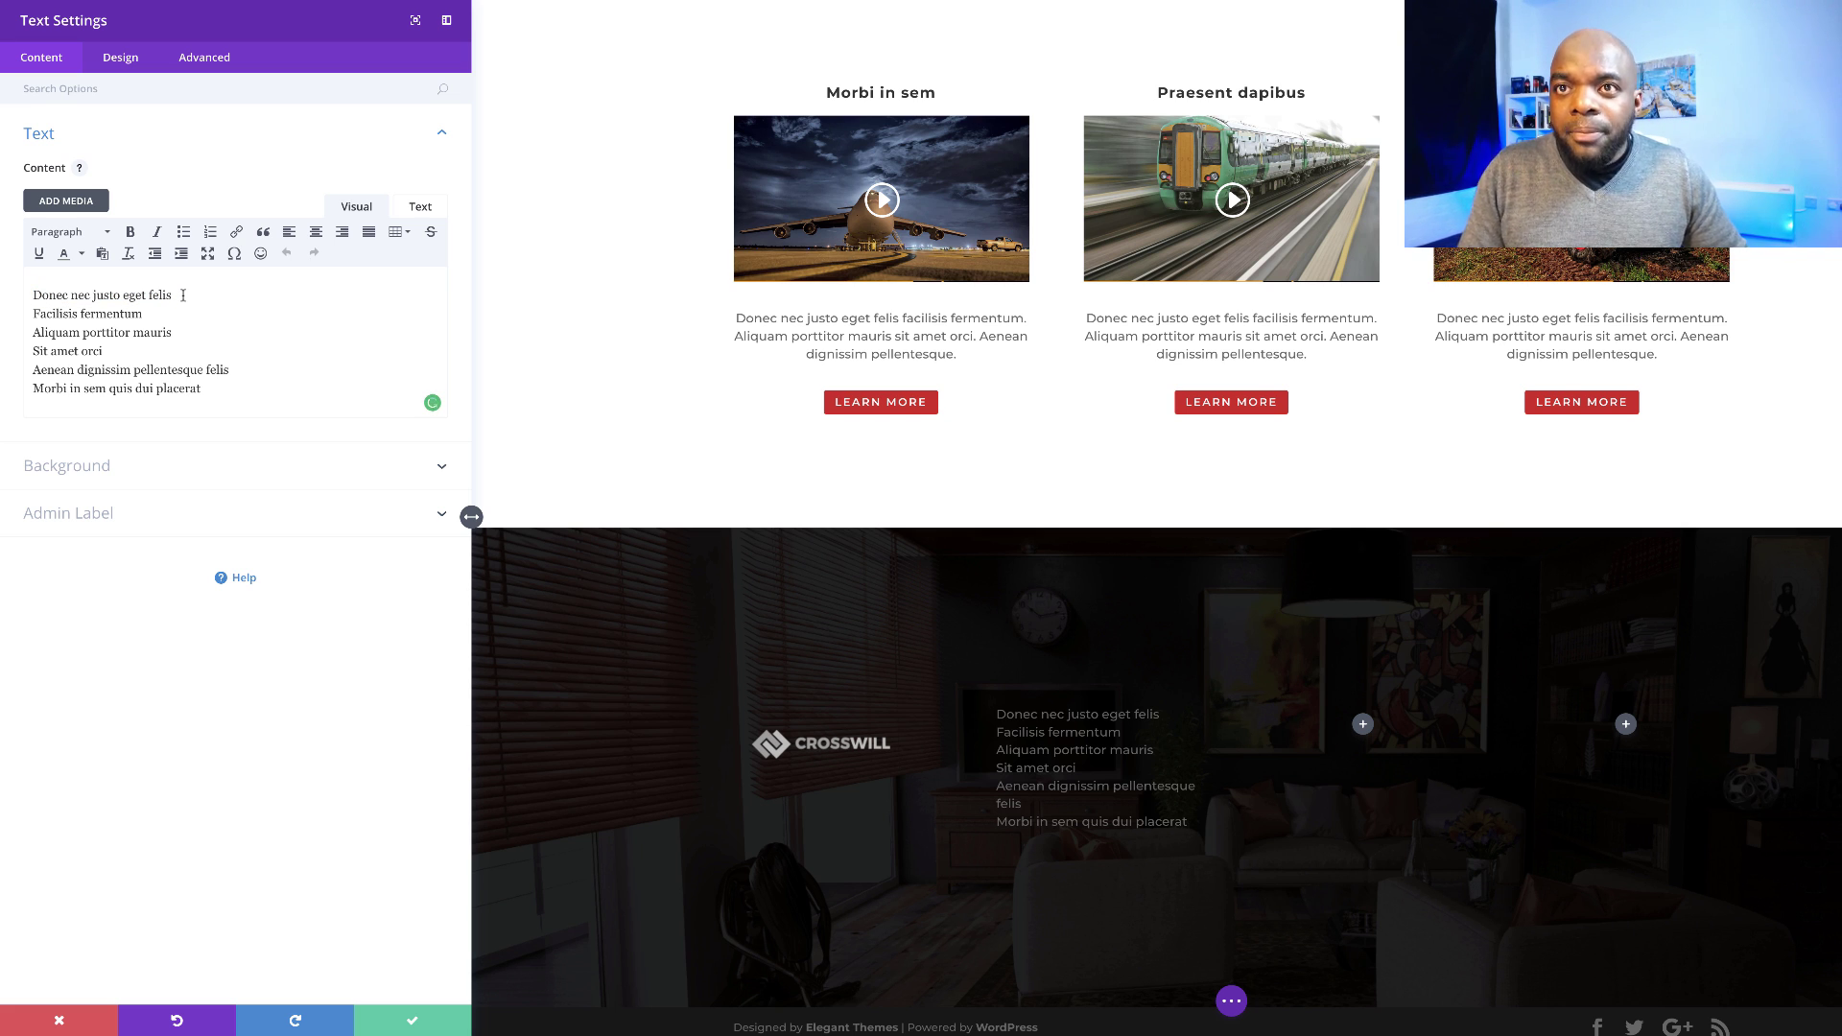
pyautogui.press('Return')
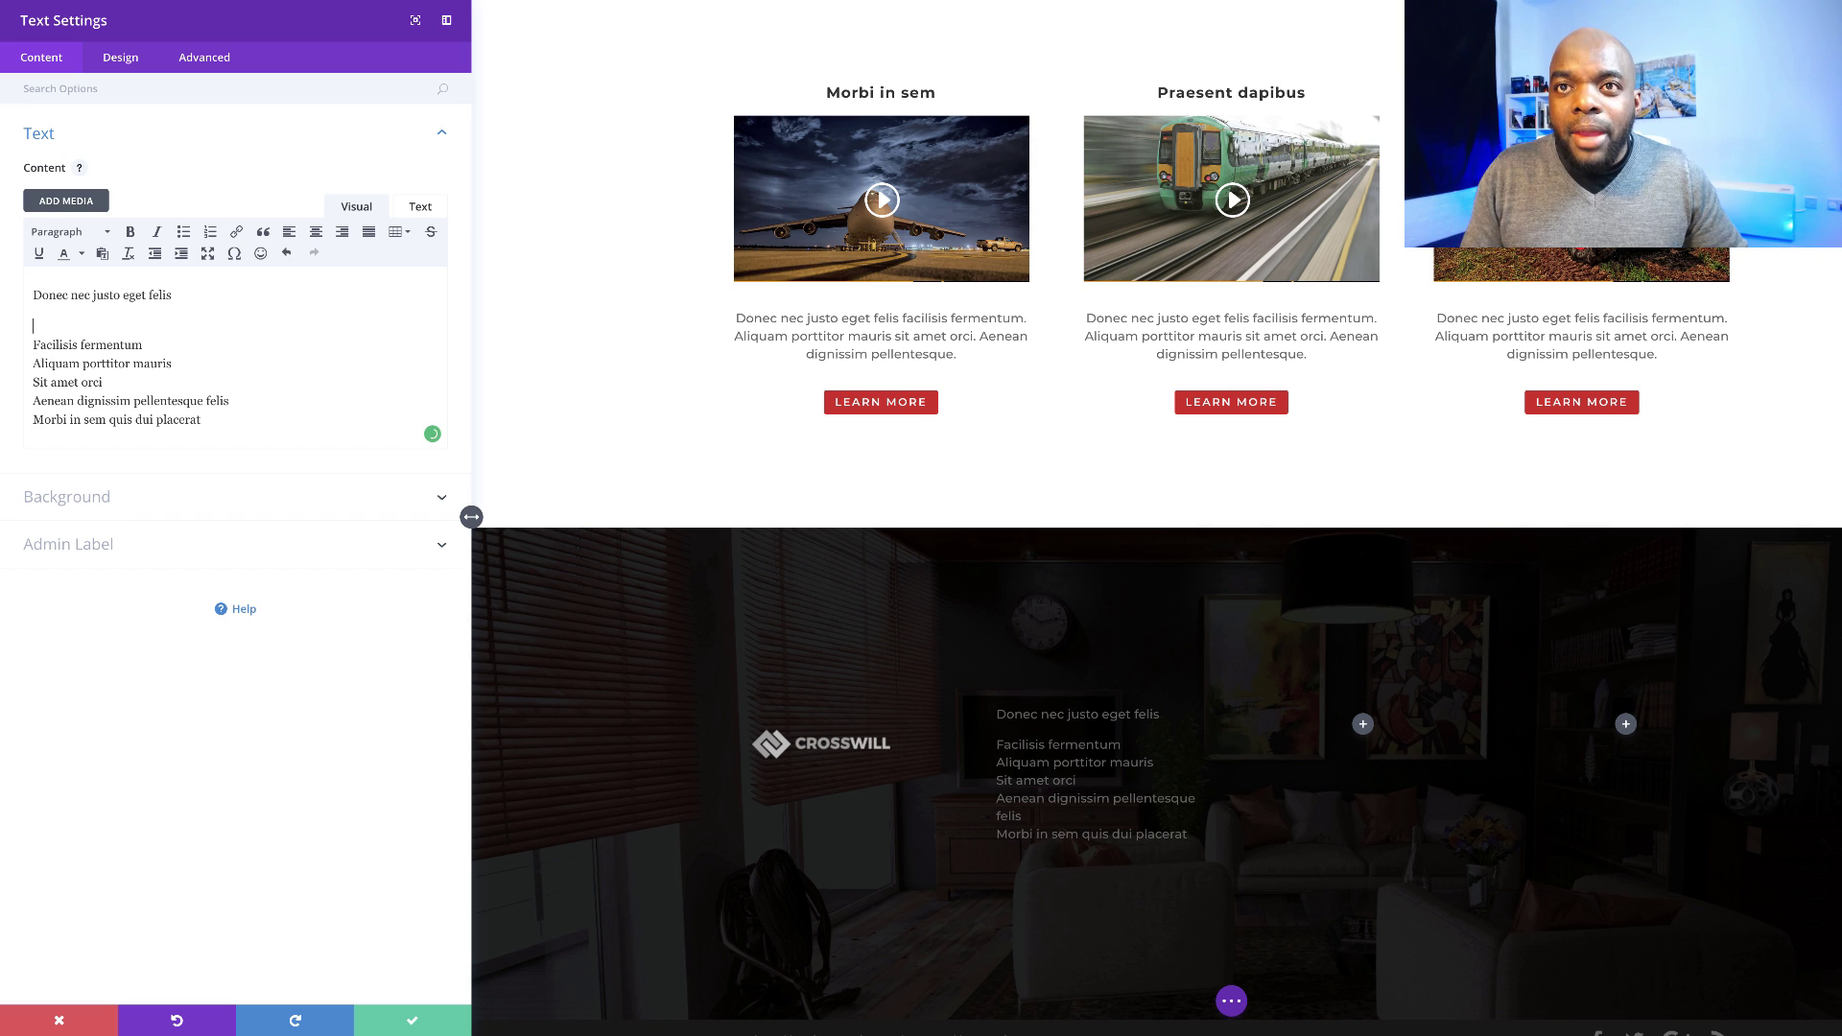
pyautogui.moveTo(179, 294); pyautogui.dragTo(31, 296)
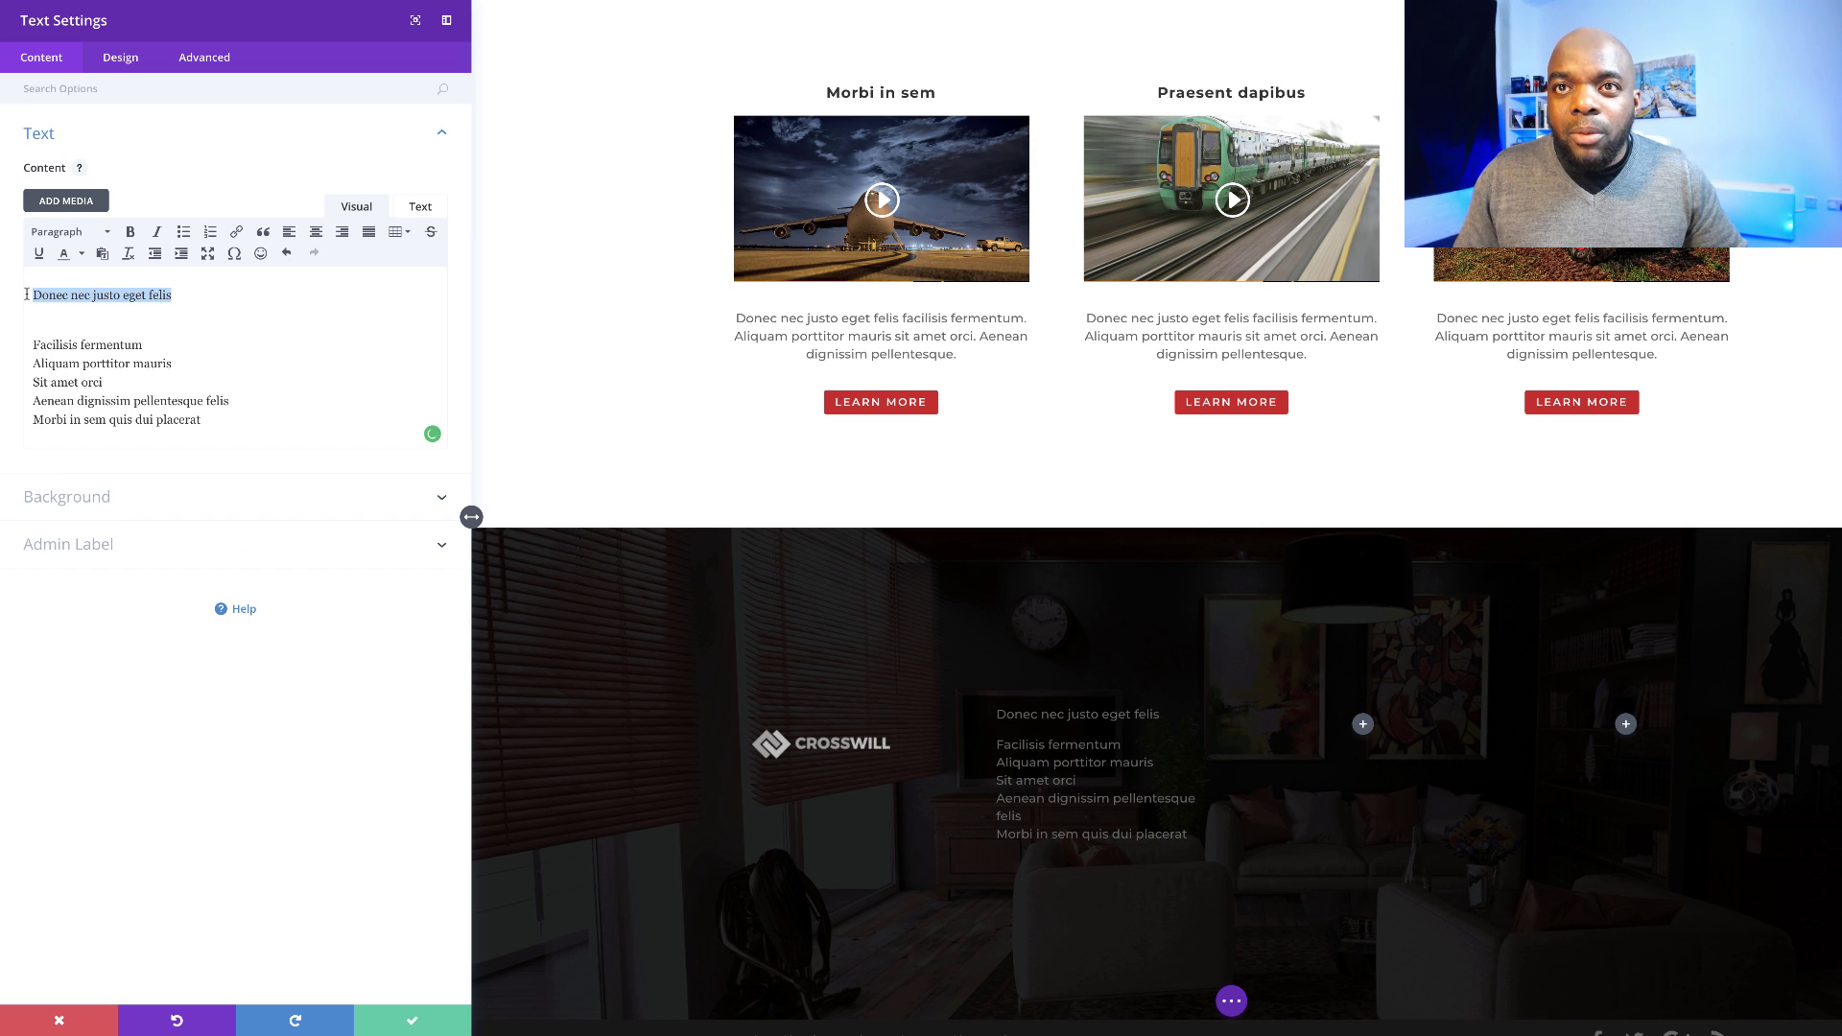
pyautogui.click(96, 233)
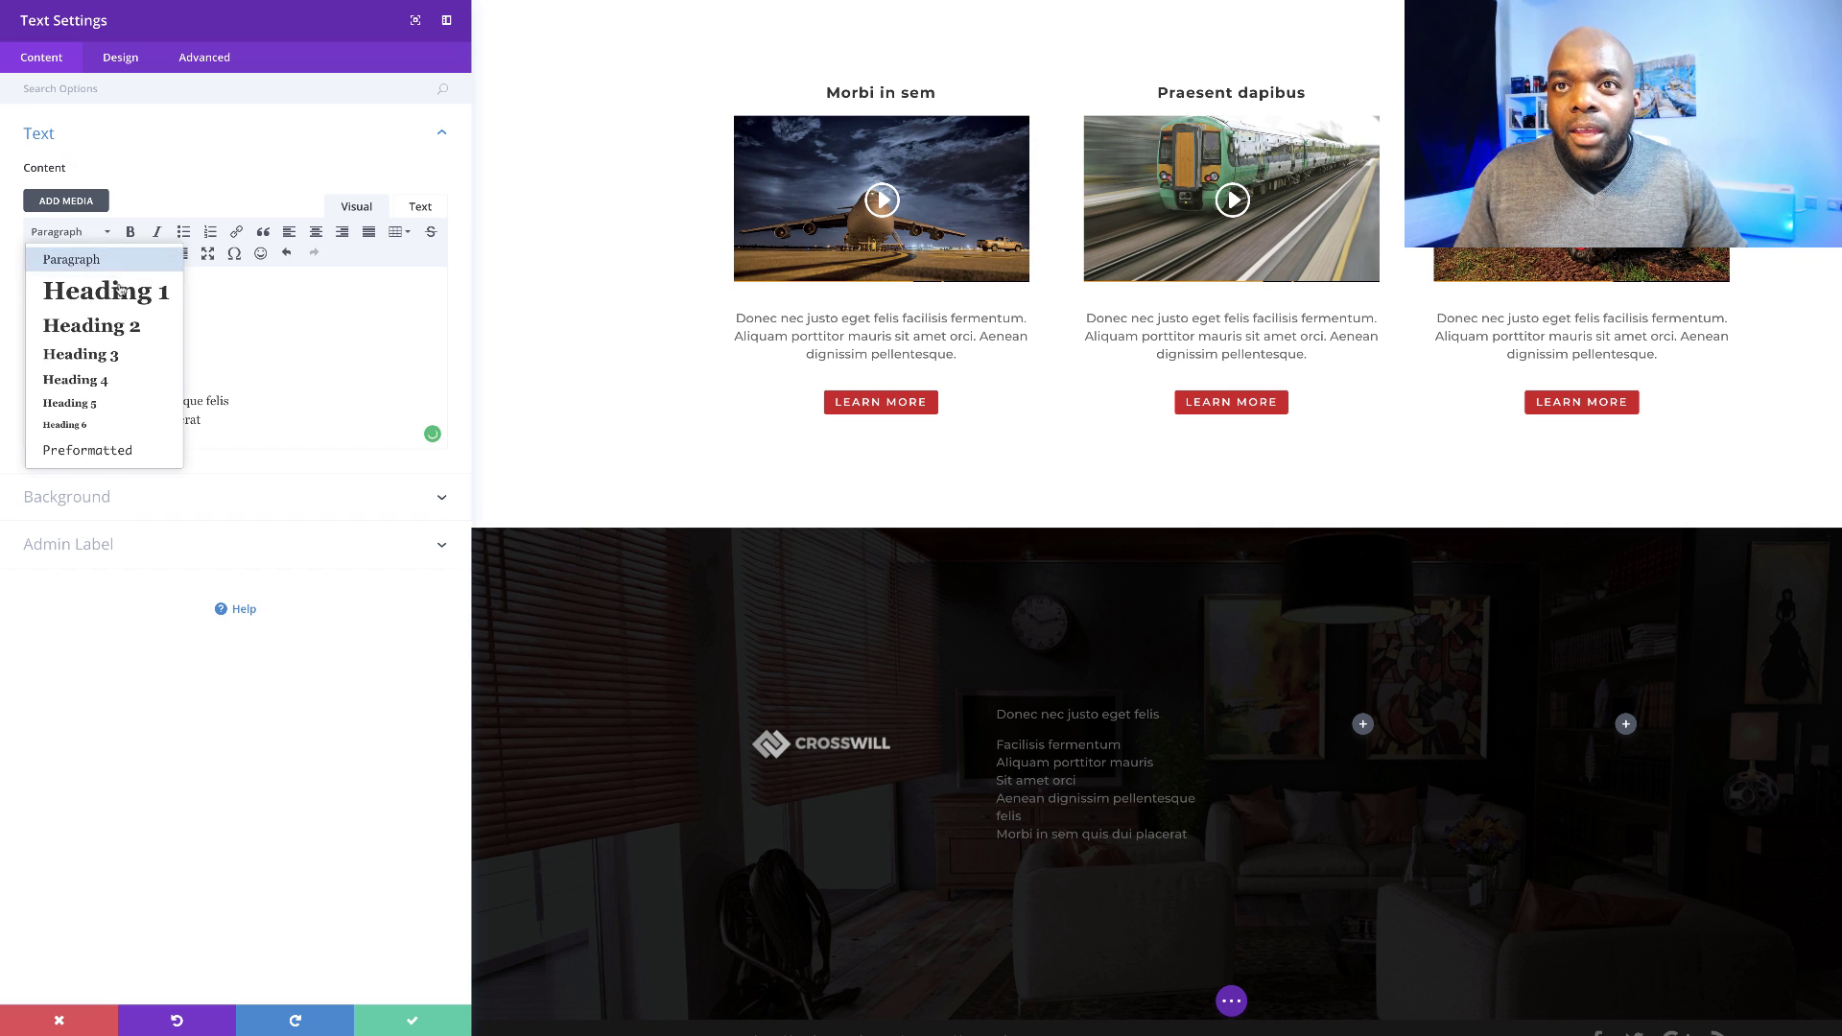
pyautogui.click(103, 379)
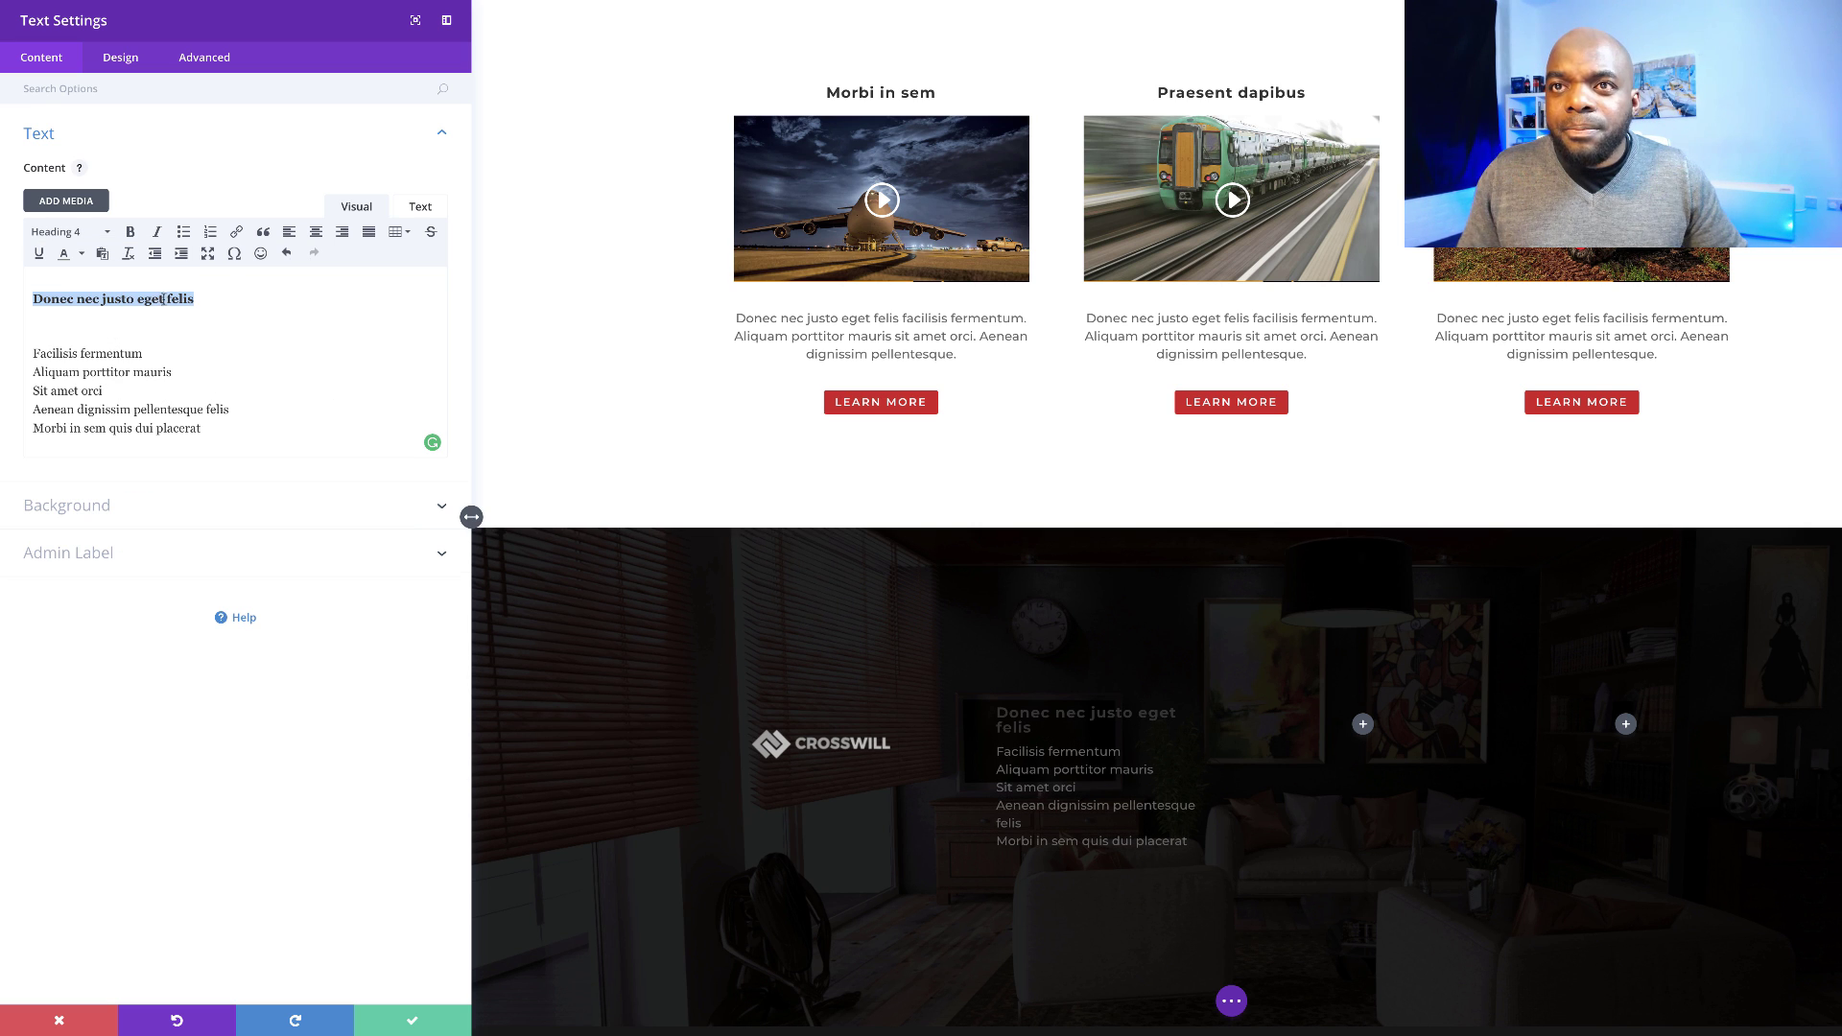
# - Shorten the heading to "Donec nec justo eget"
pyautogui.click(197, 299)
pyautogui.press('BackSpace')
pyautogui.press('BackSpace')
pyautogui.press('BackSpace')
pyautogui.press('BackSpace')
pyautogui.press('BackSpace')
pyautogui.press('BackSpace')
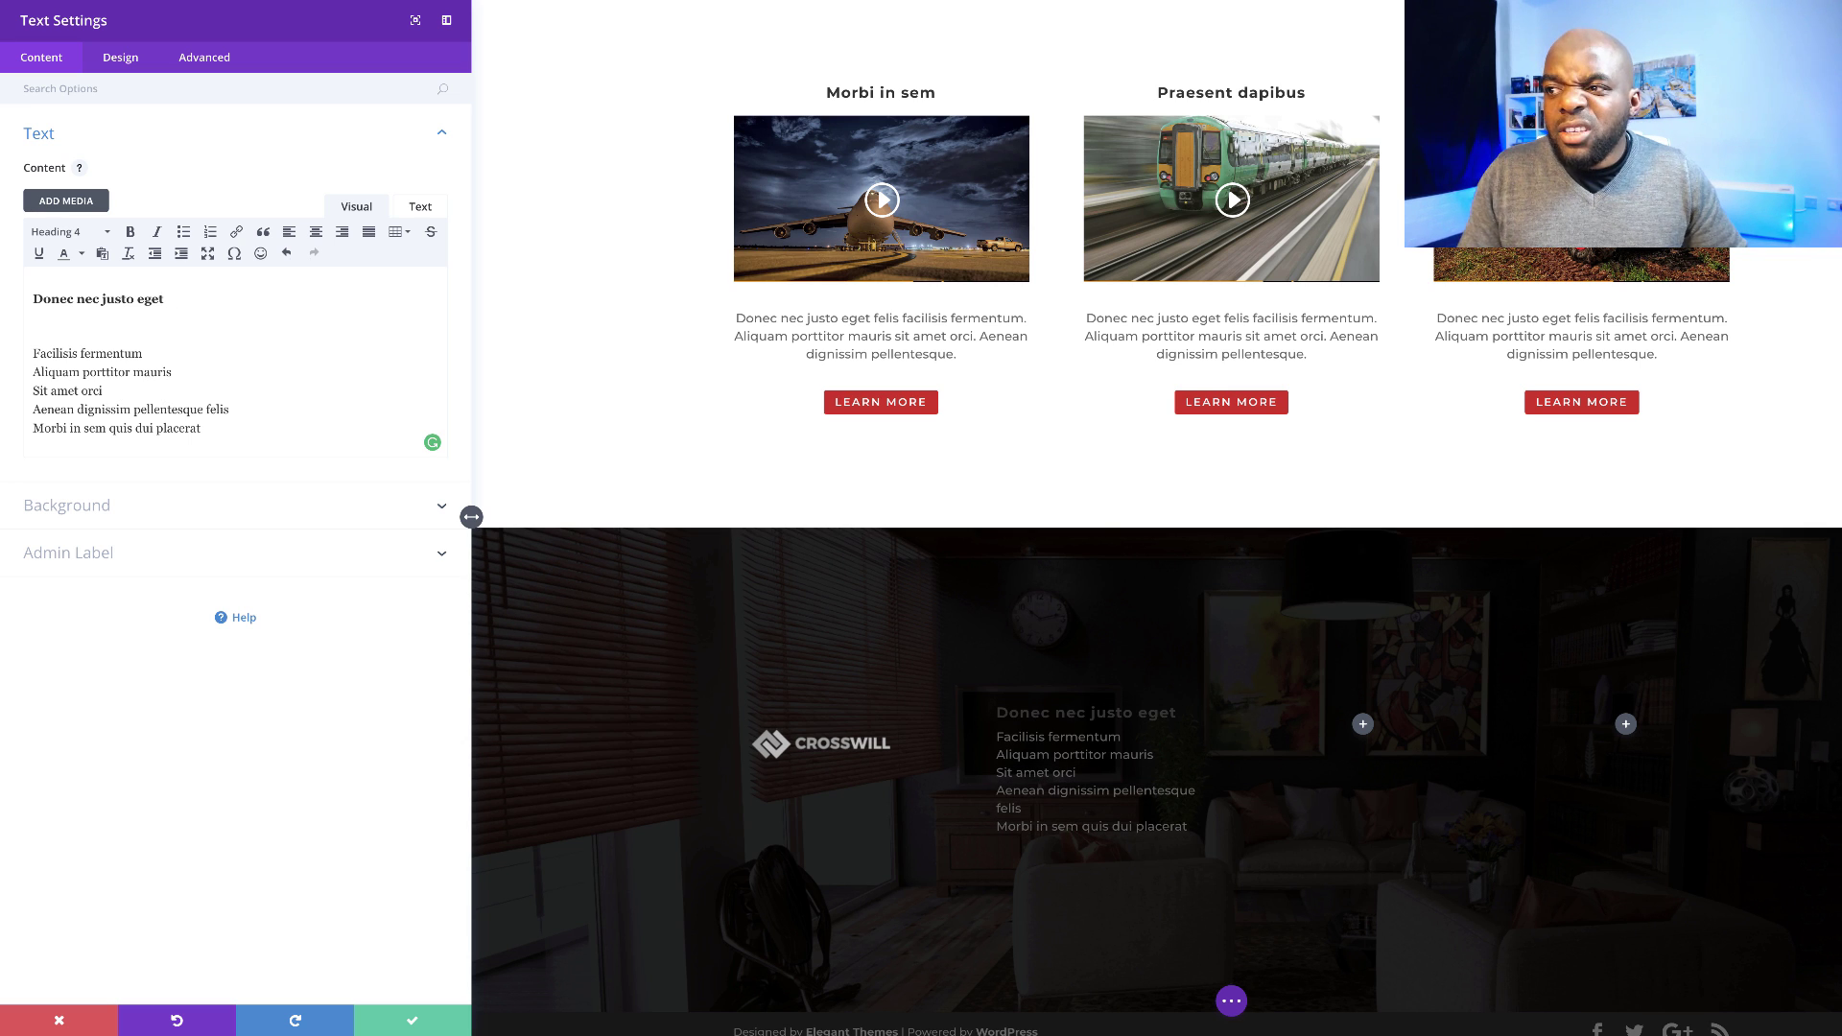
# - Split the five lines below the heading into separate paragraphs and turn them into a bulleted list
pyautogui.click(154, 363)
pyautogui.press('Return')
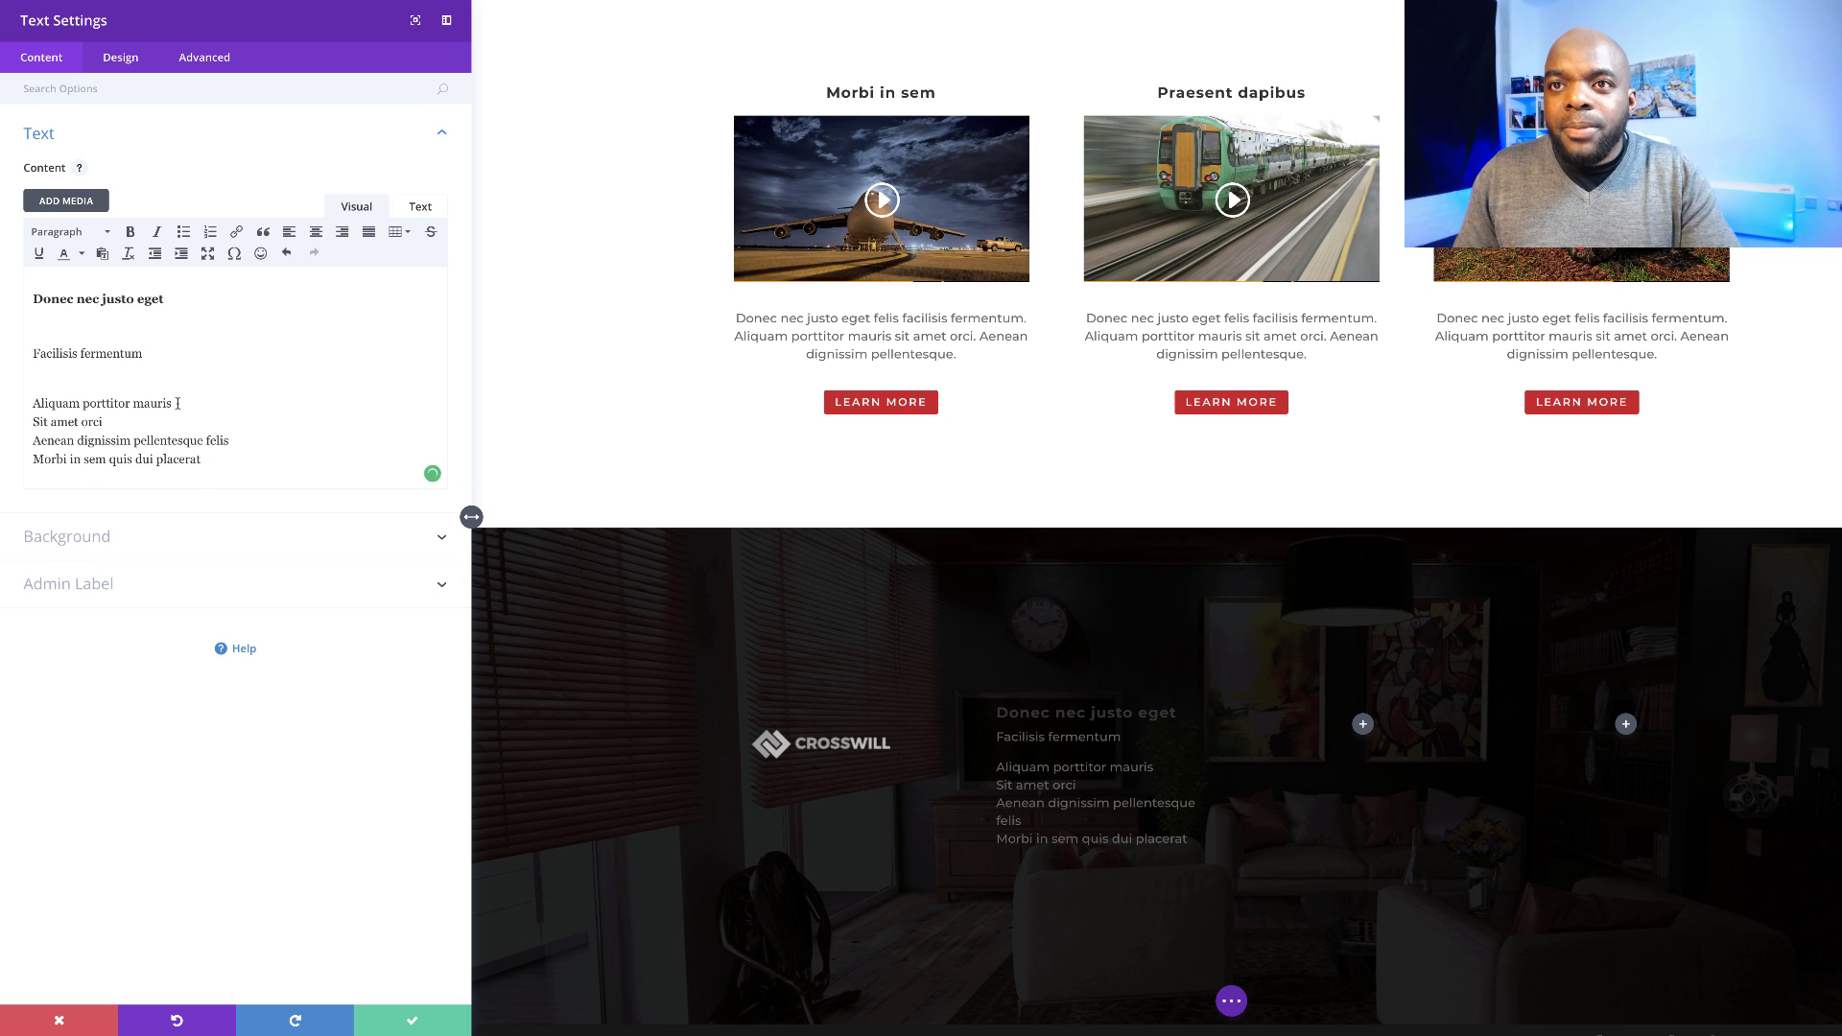
pyautogui.click(177, 404)
pyautogui.press('Return')
pyautogui.click(105, 453)
pyautogui.press('Return')
pyautogui.click(244, 502)
pyautogui.press('Return')
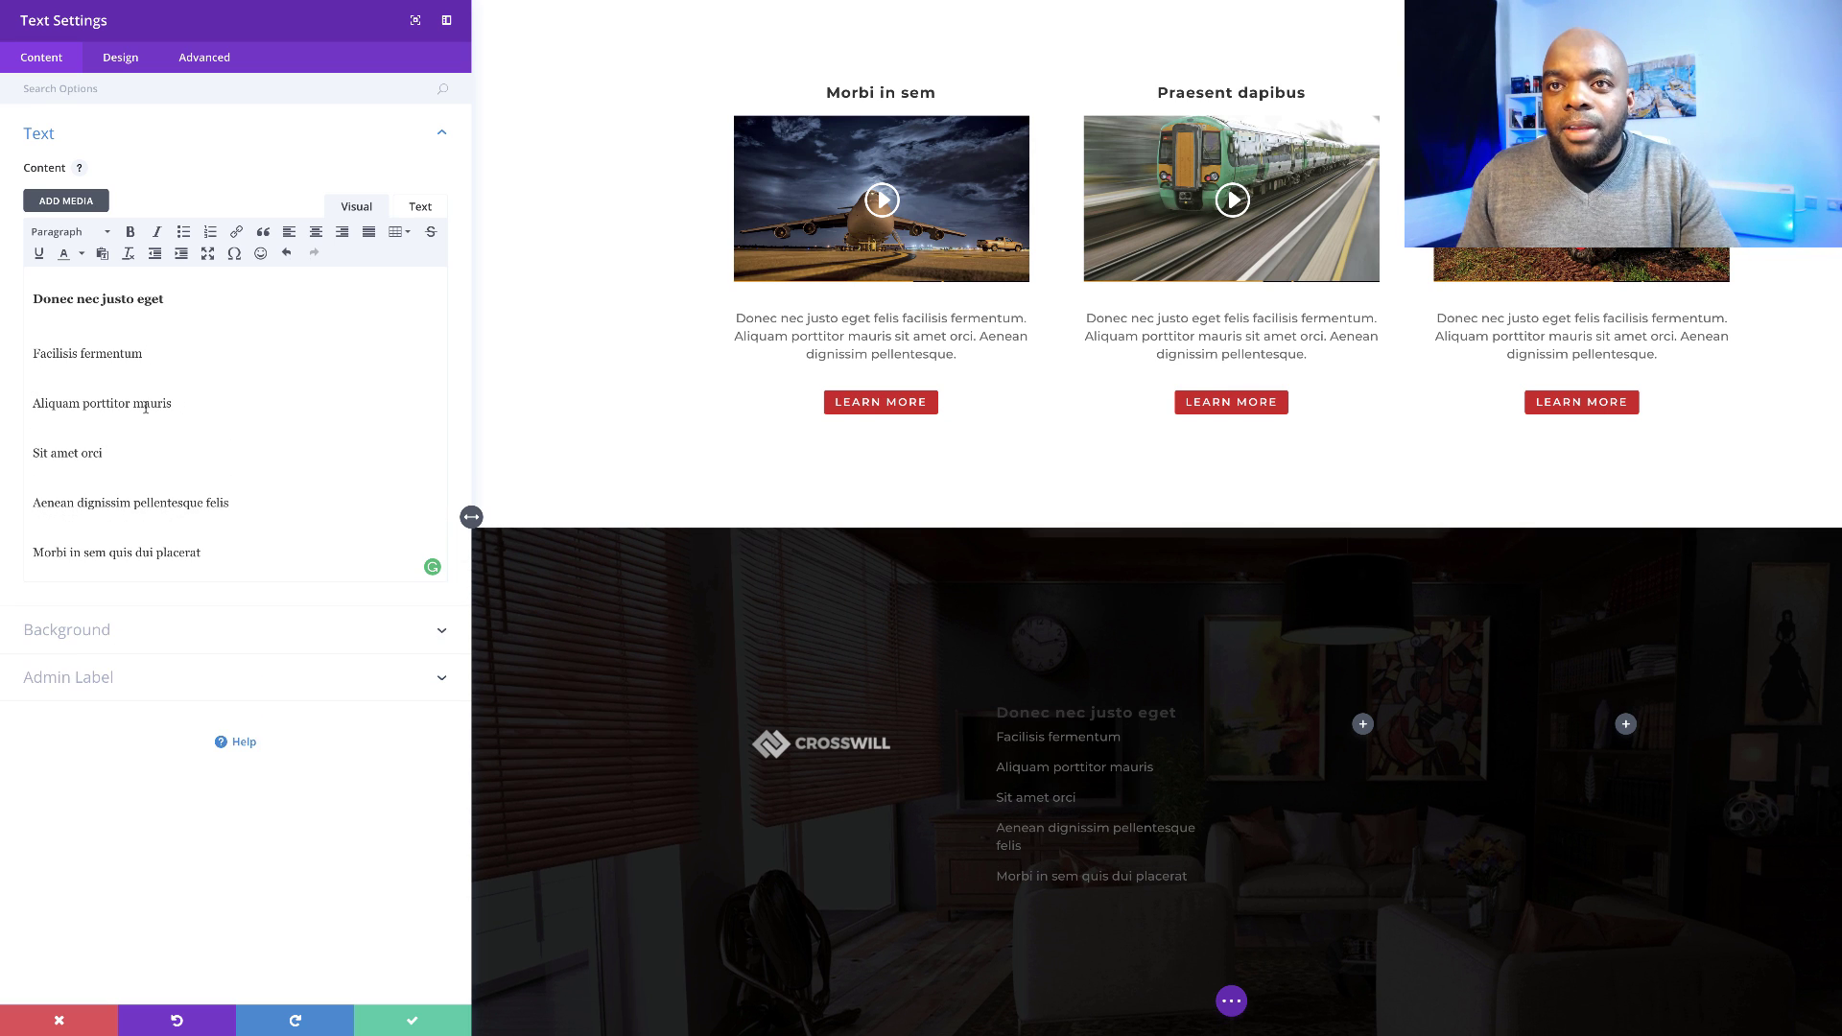
pyautogui.moveTo(208, 551); pyautogui.dragTo(32, 347)
pyautogui.click(183, 232)
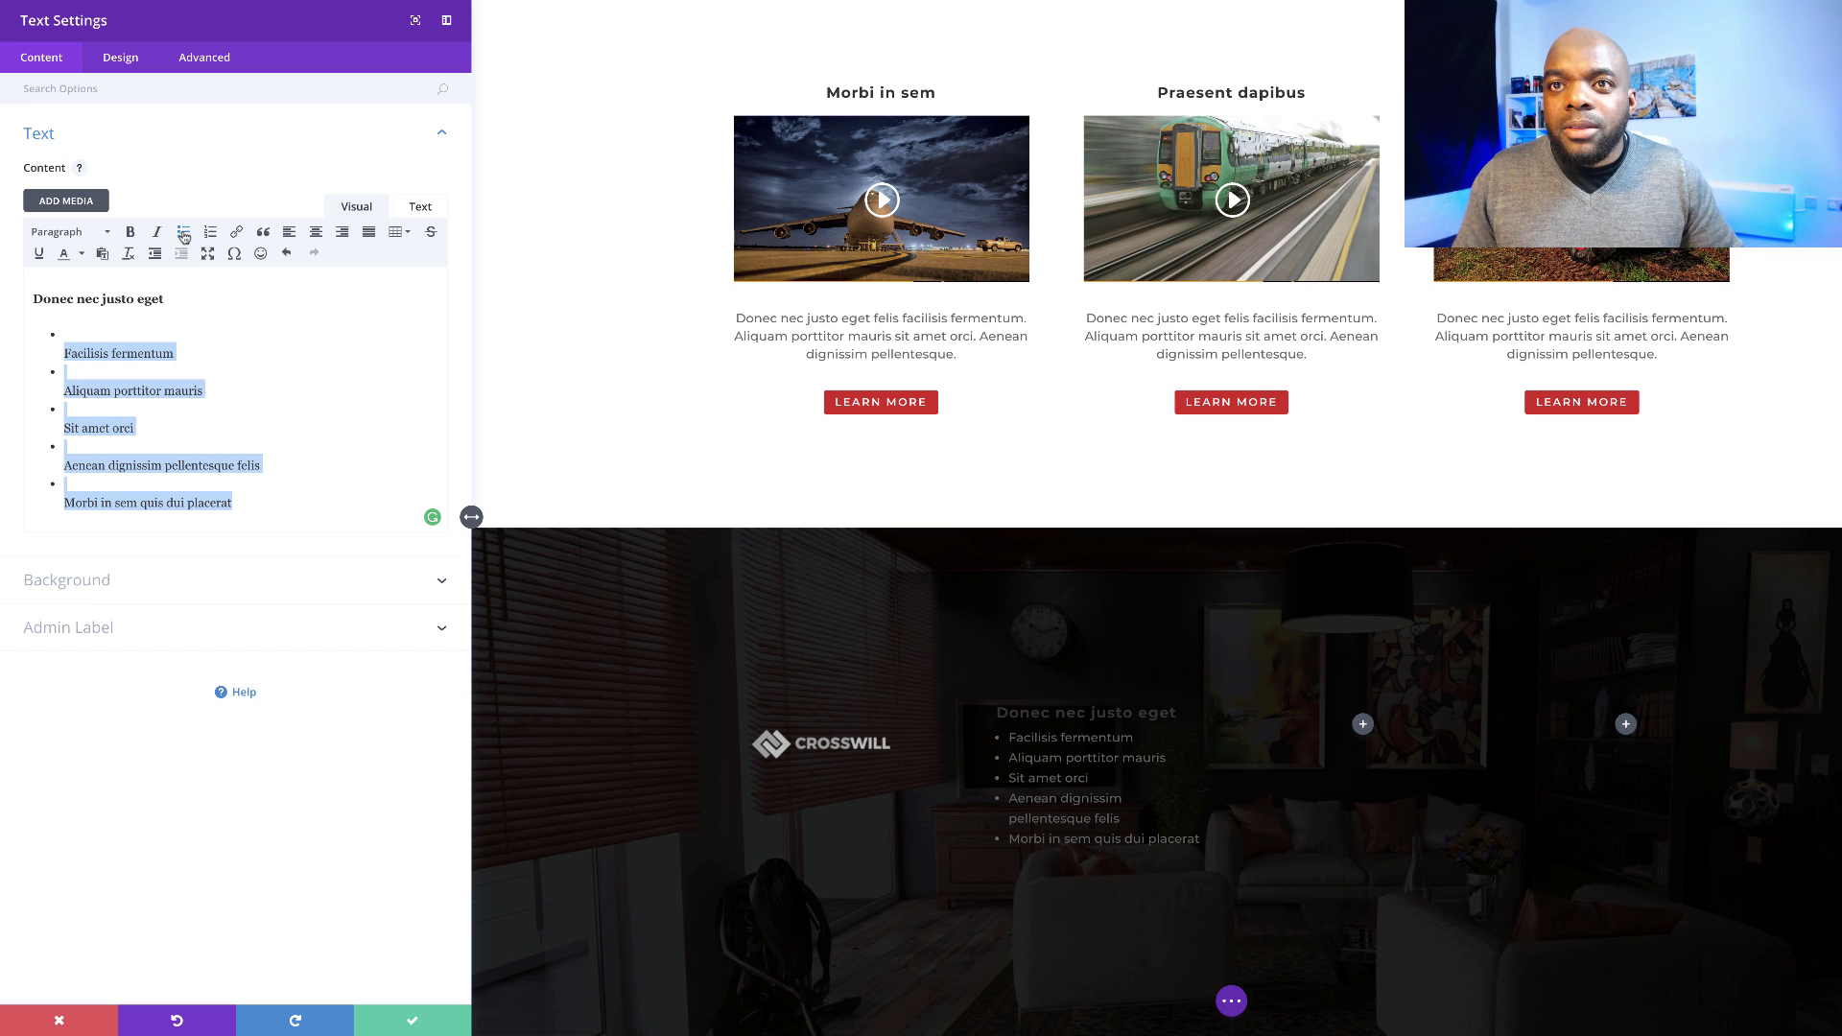
# - Remove the empty line at the start of each of the five bullets and shorten the fourth one to "Aenean dignissim"
pyautogui.click(35, 351)
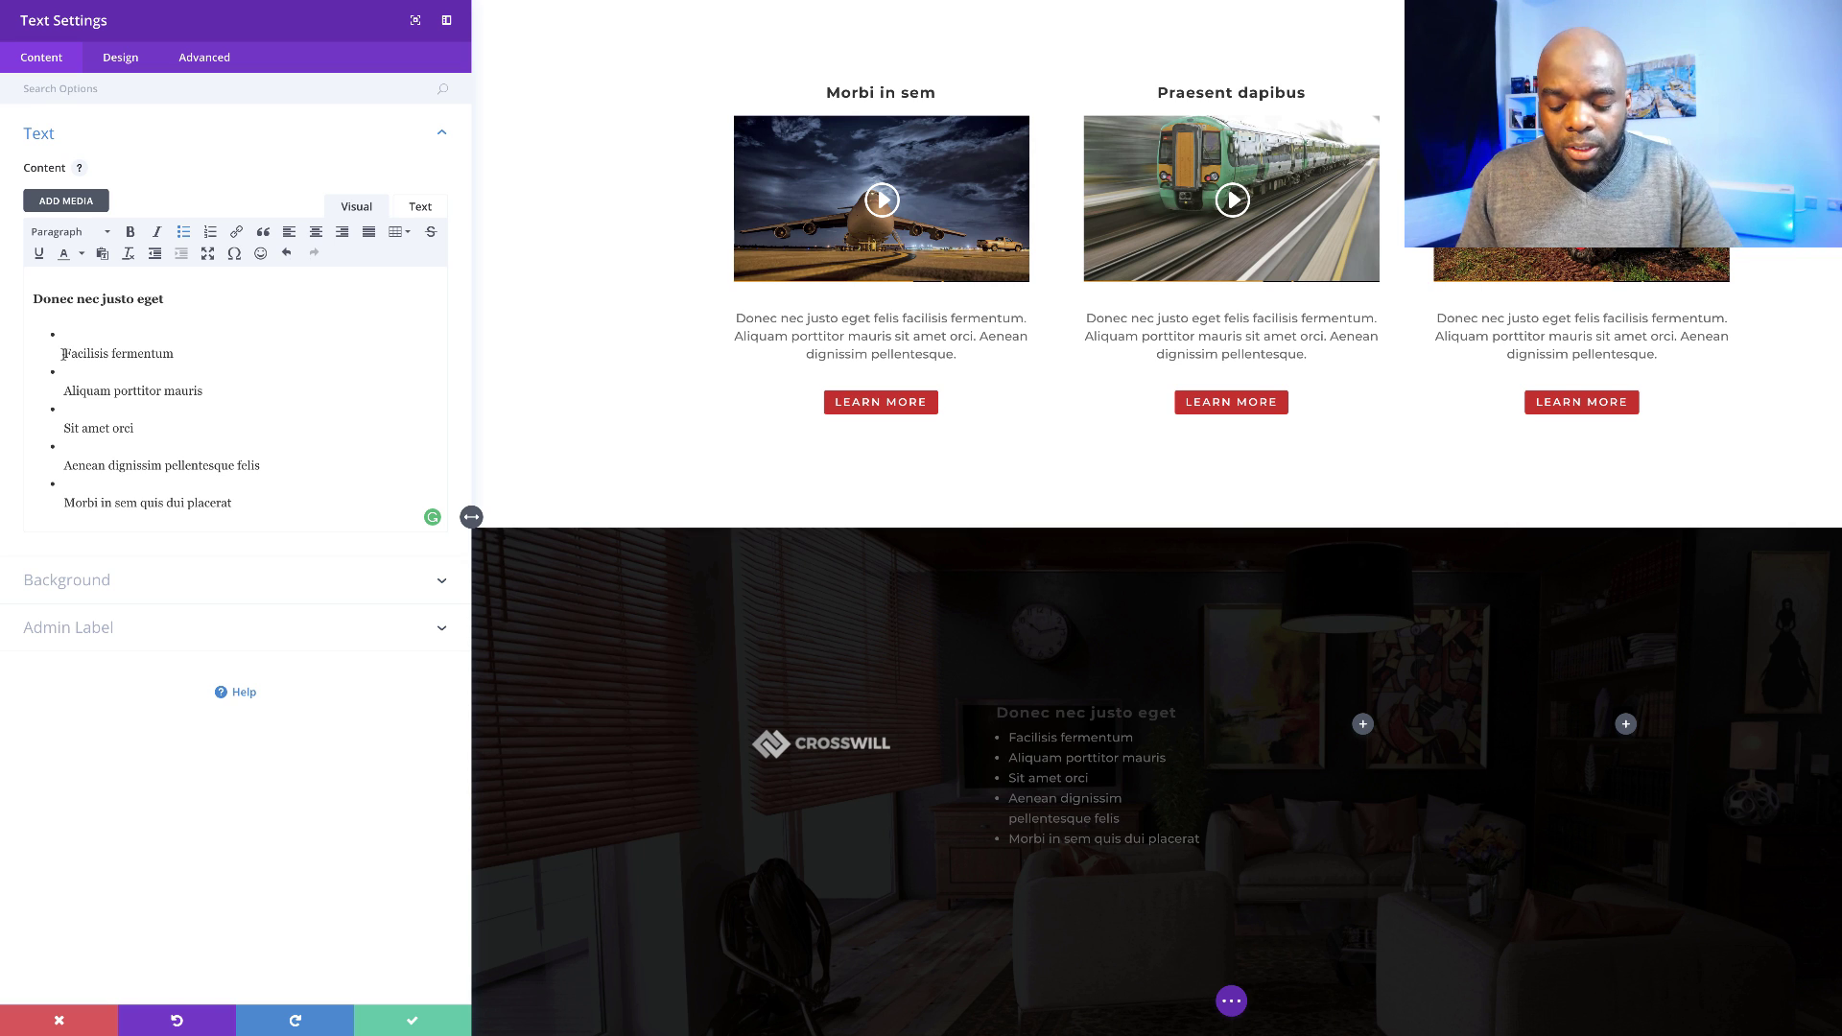
pyautogui.press('BackSpace')
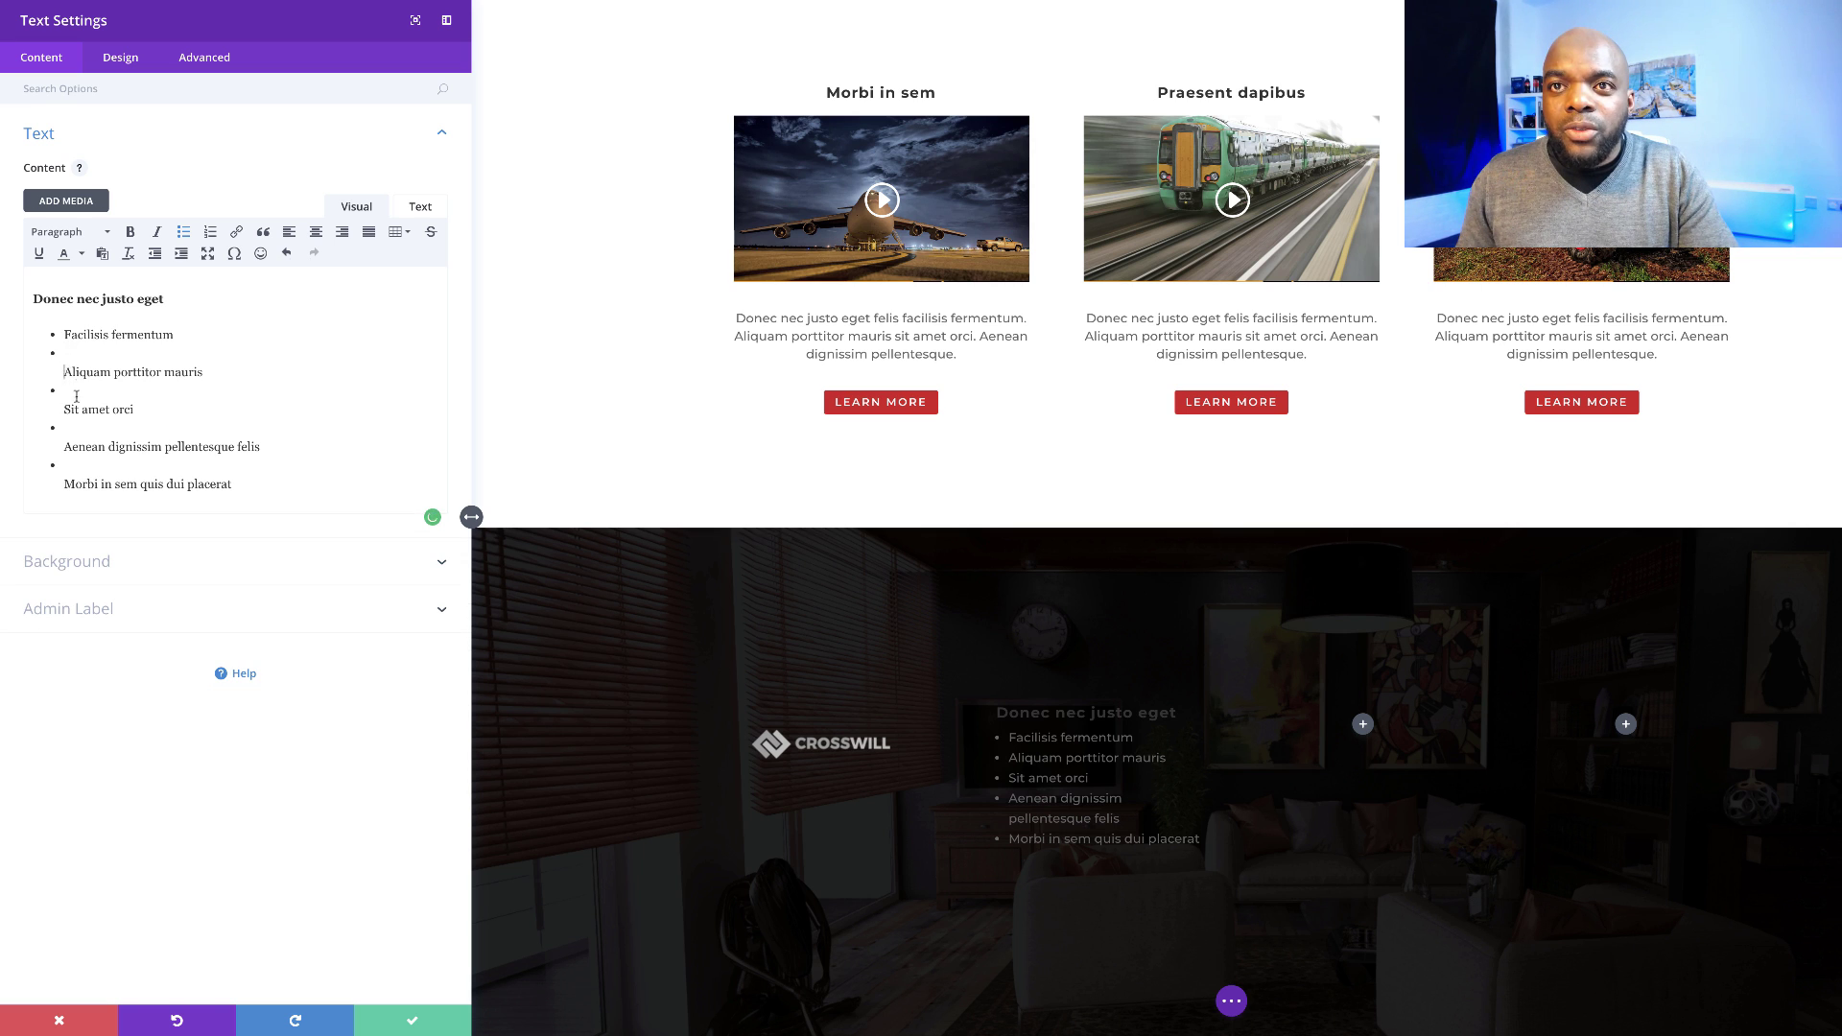
pyautogui.press('BackSpace')
pyautogui.press('BackSpace')
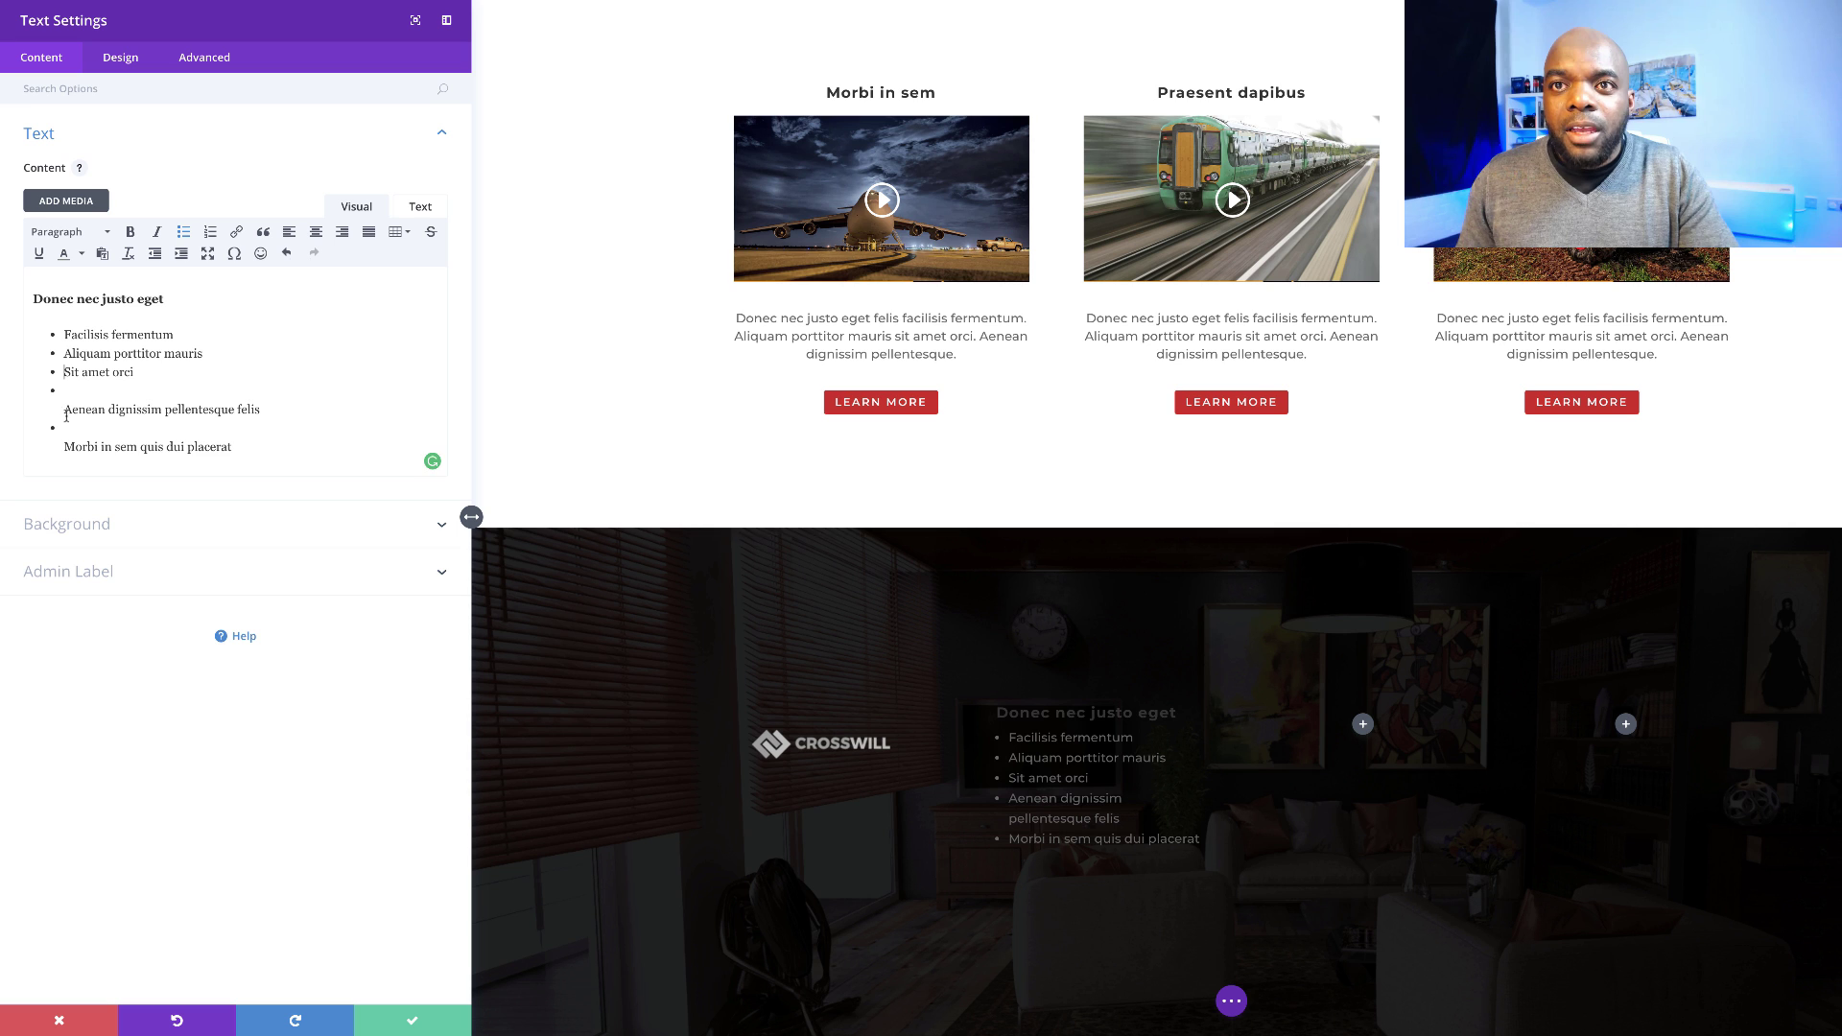
pyautogui.press('BackSpace')
pyautogui.press('Down')
pyautogui.press('BackSpace')
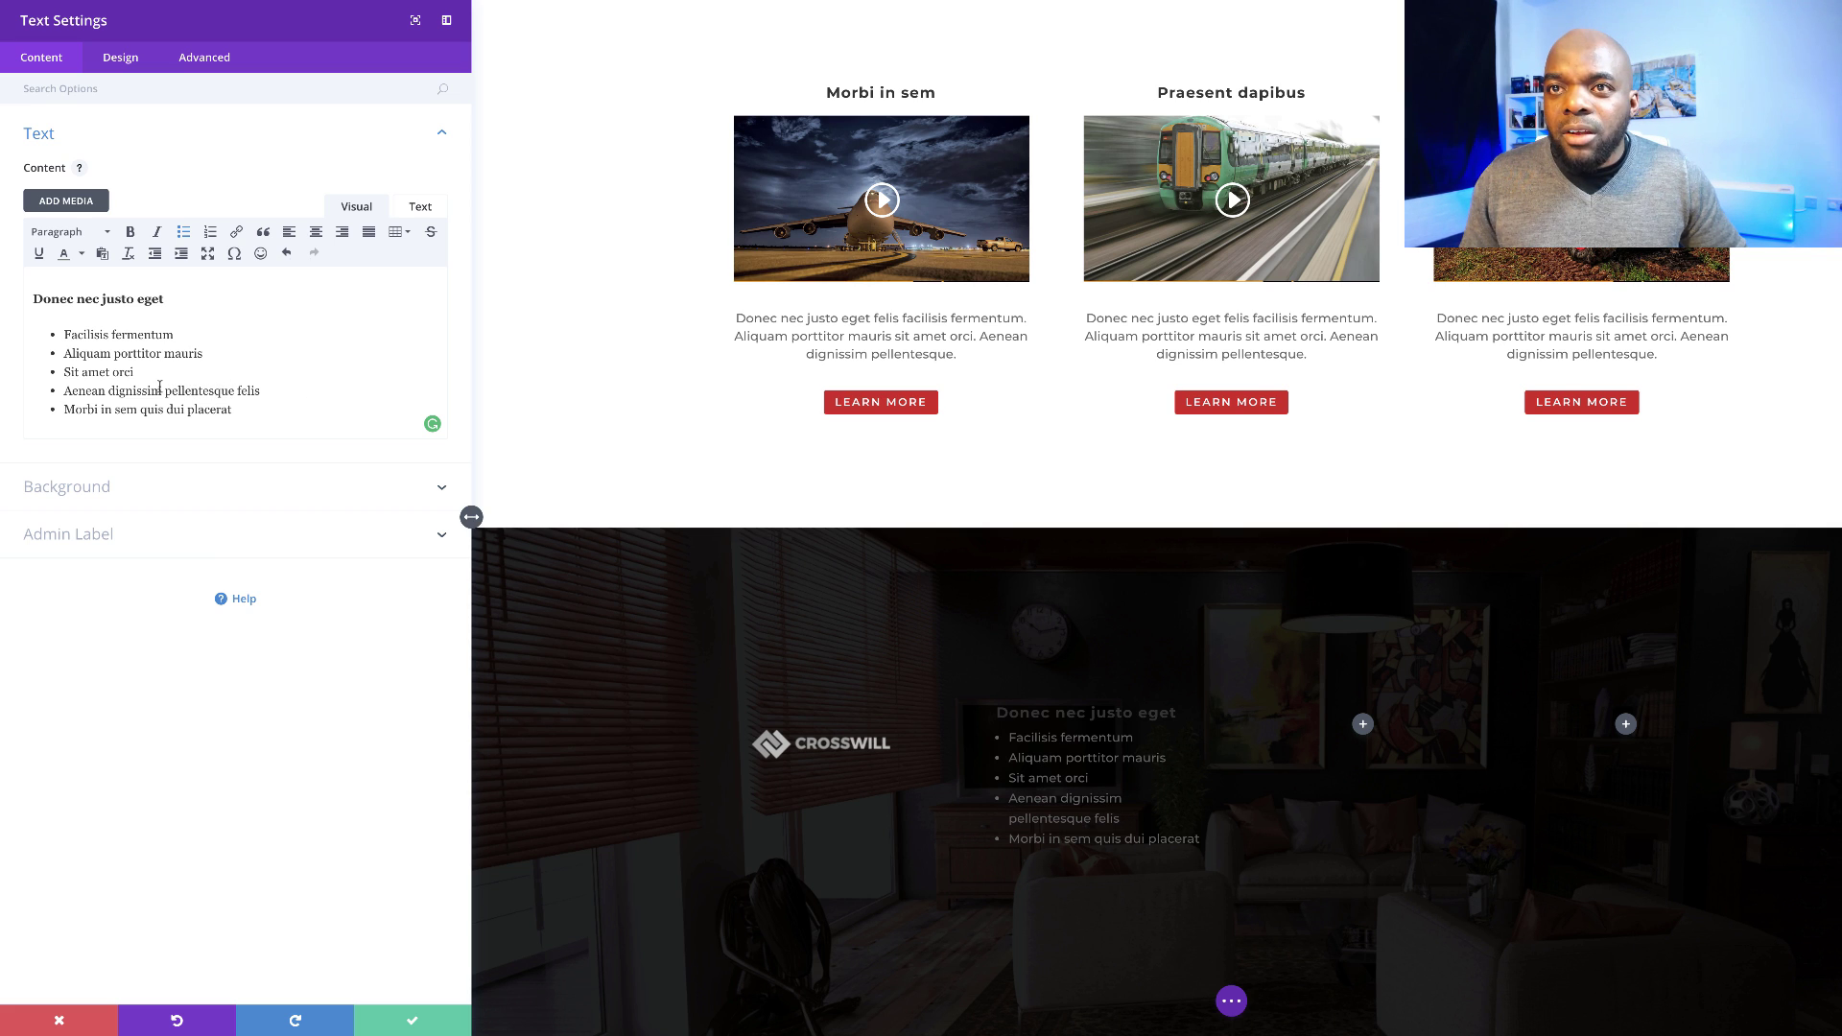
pyautogui.moveTo(166, 390); pyautogui.dragTo(266, 395)
pyautogui.press('BackSpace')
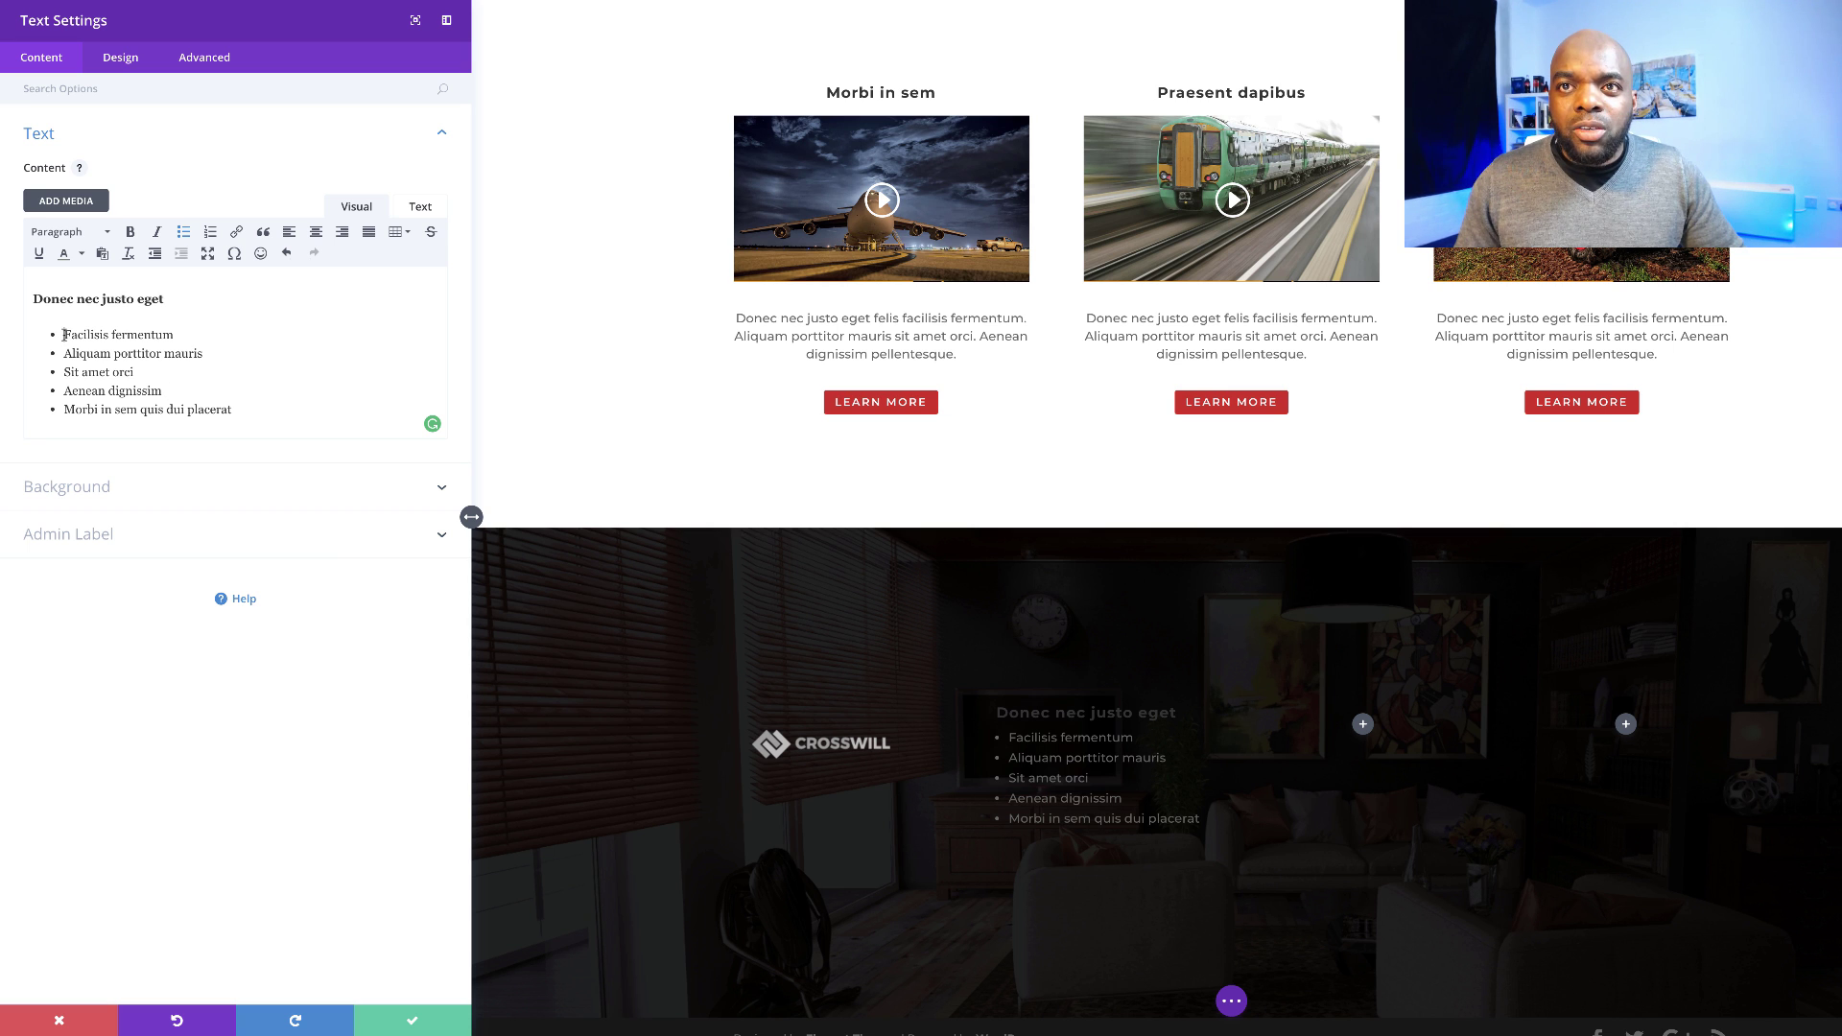
# - Link the first bullet, "Facilisis fermentum", to the placeholder URL "#"
pyautogui.moveTo(63, 335); pyautogui.dragTo(173, 333)
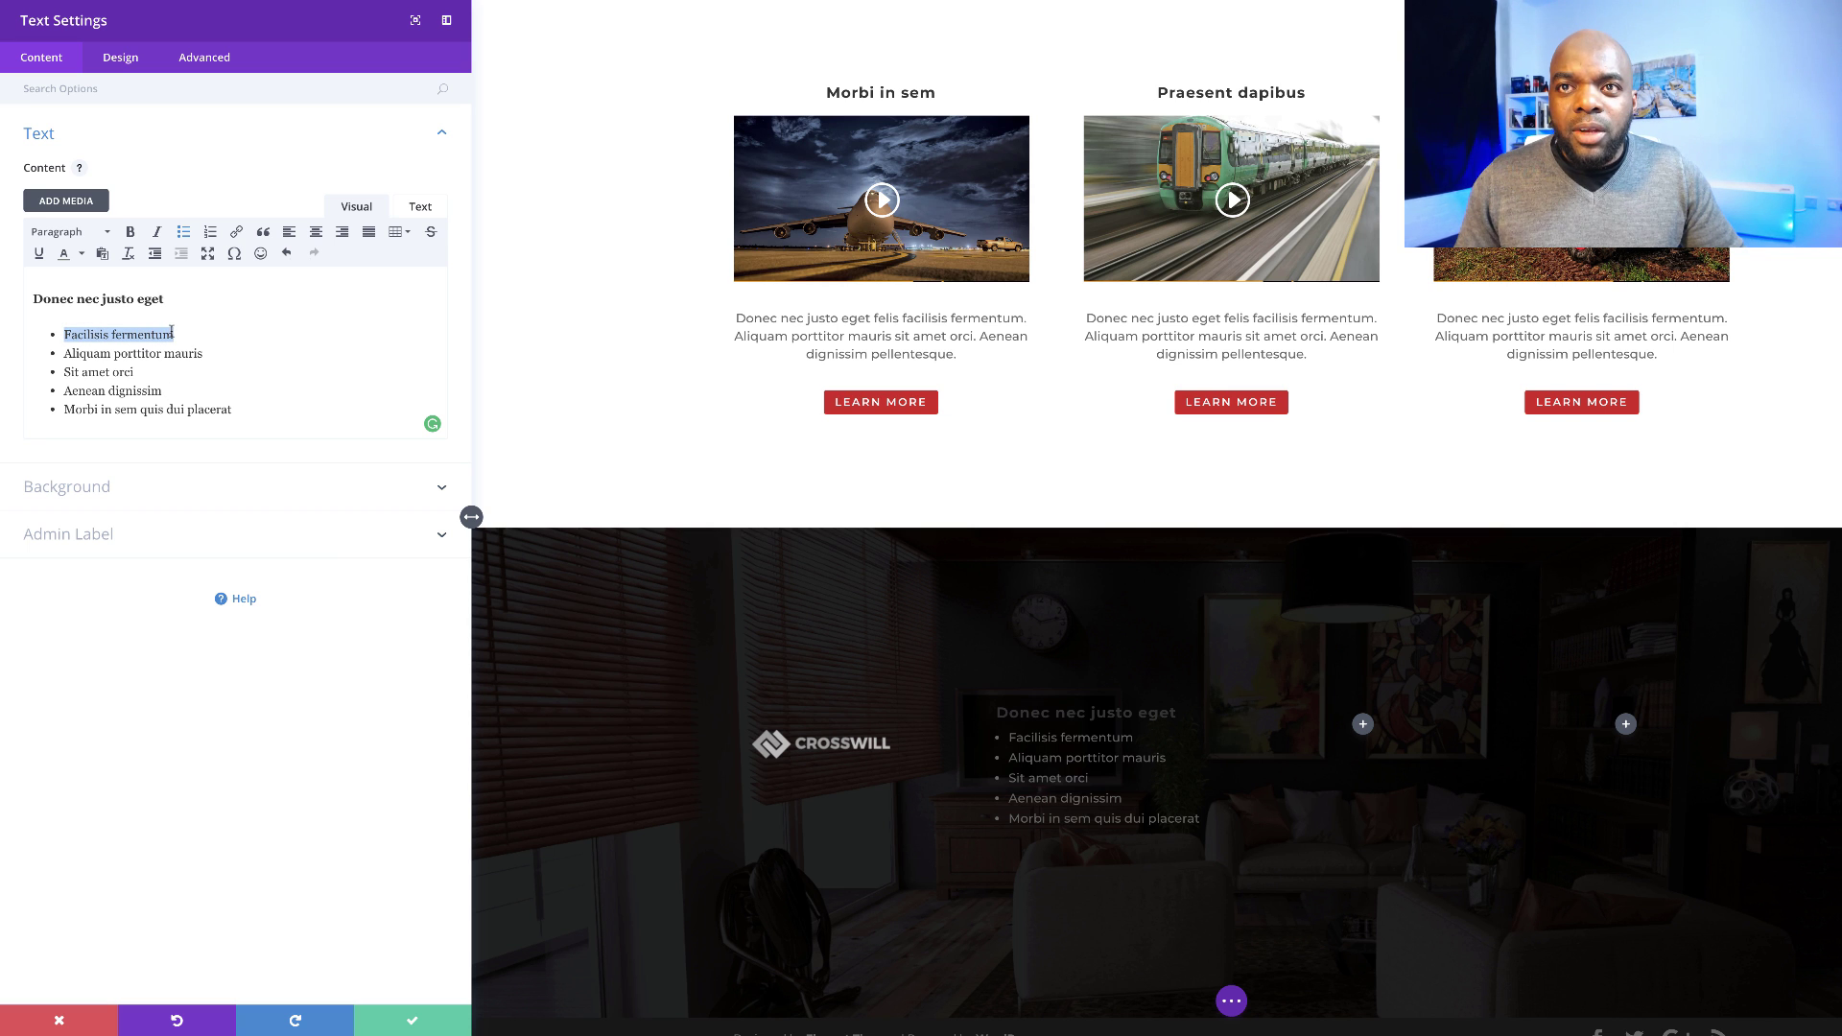
pyautogui.click(237, 232)
pyautogui.click(1042, 455)
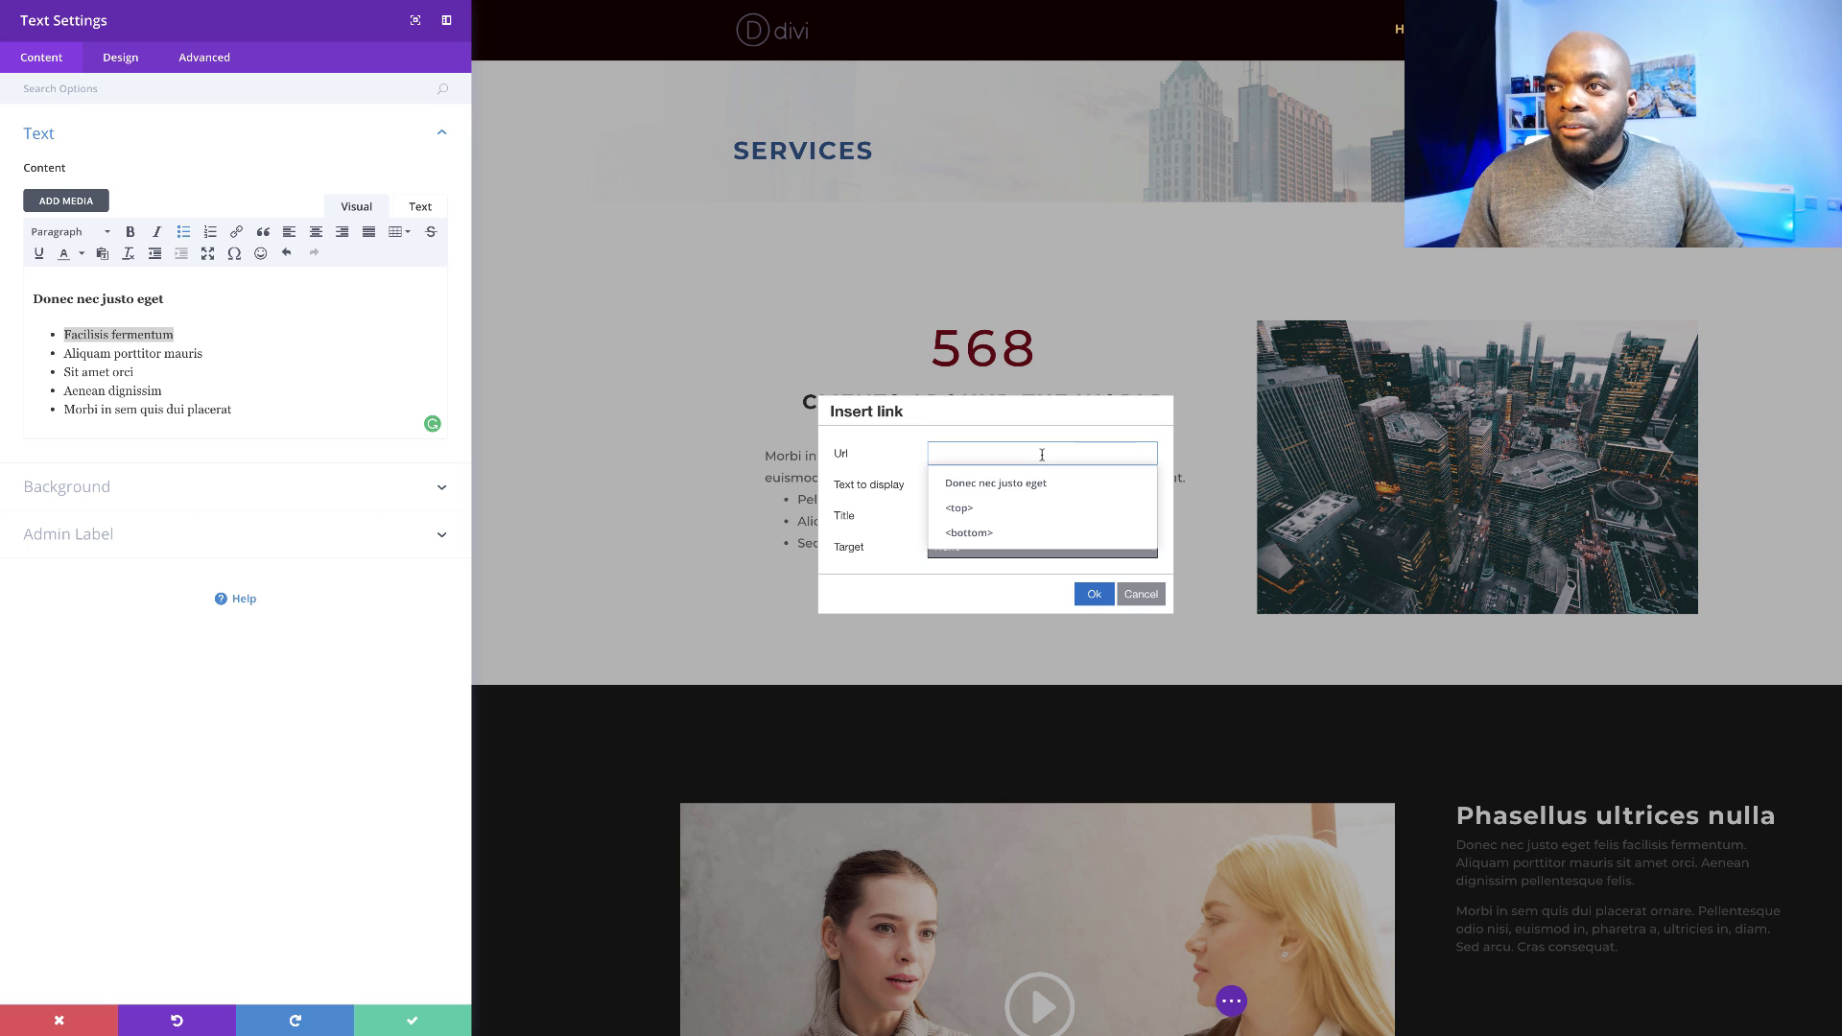
pyautogui.write('#')
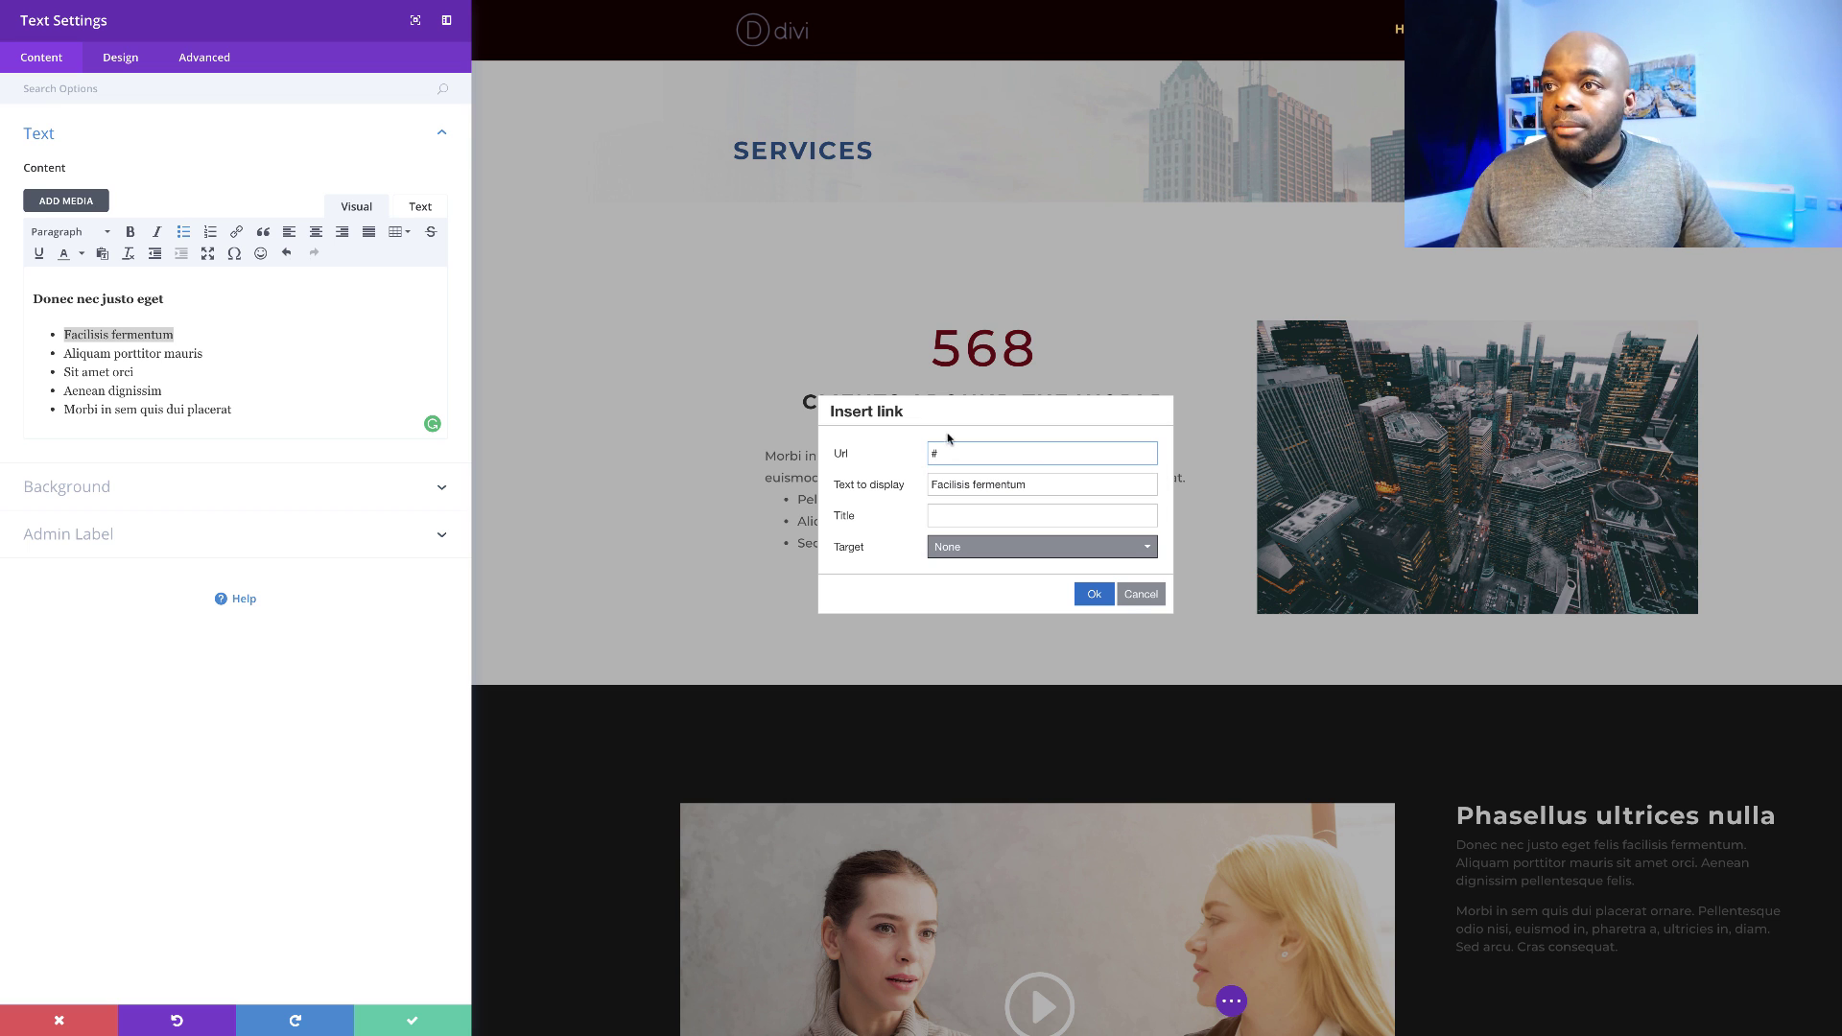
pyautogui.click(1093, 594)
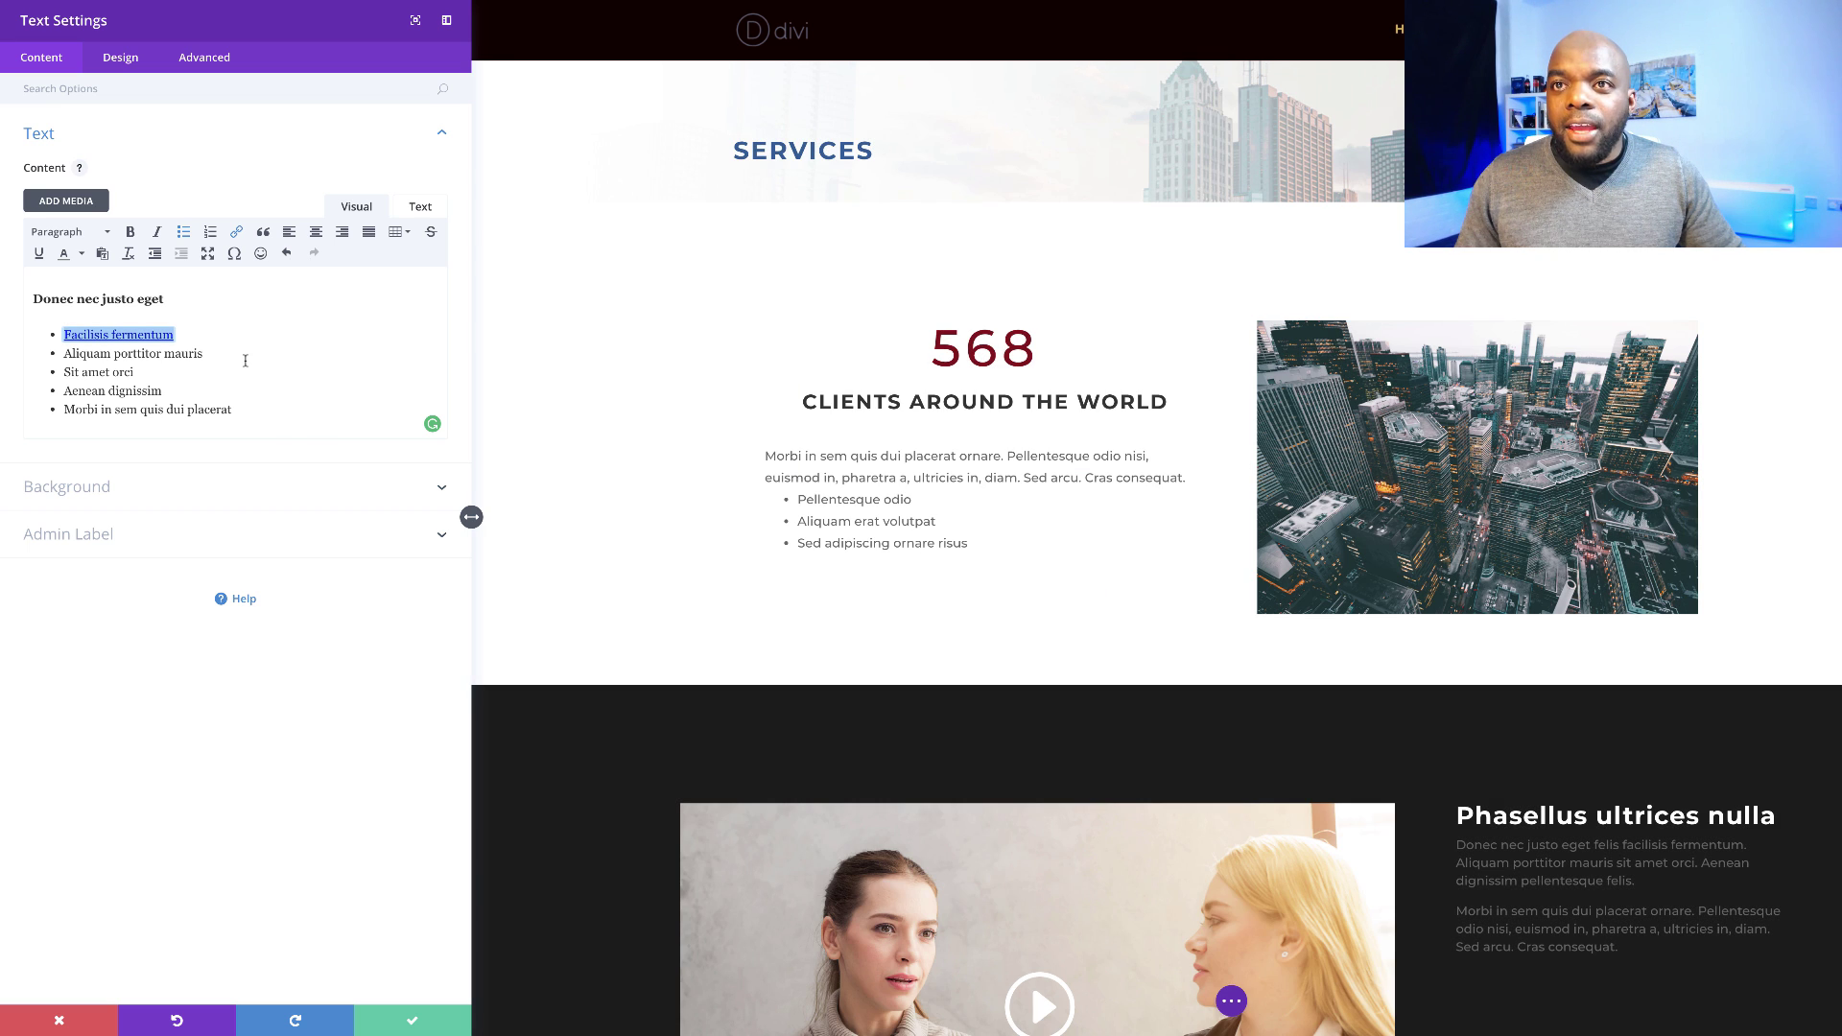
# - Link the second bullet, "Aliquam porttitor mauris", to the placeholder URL "#"
pyautogui.moveTo(204, 353); pyautogui.dragTo(68, 353)
pyautogui.click(236, 232)
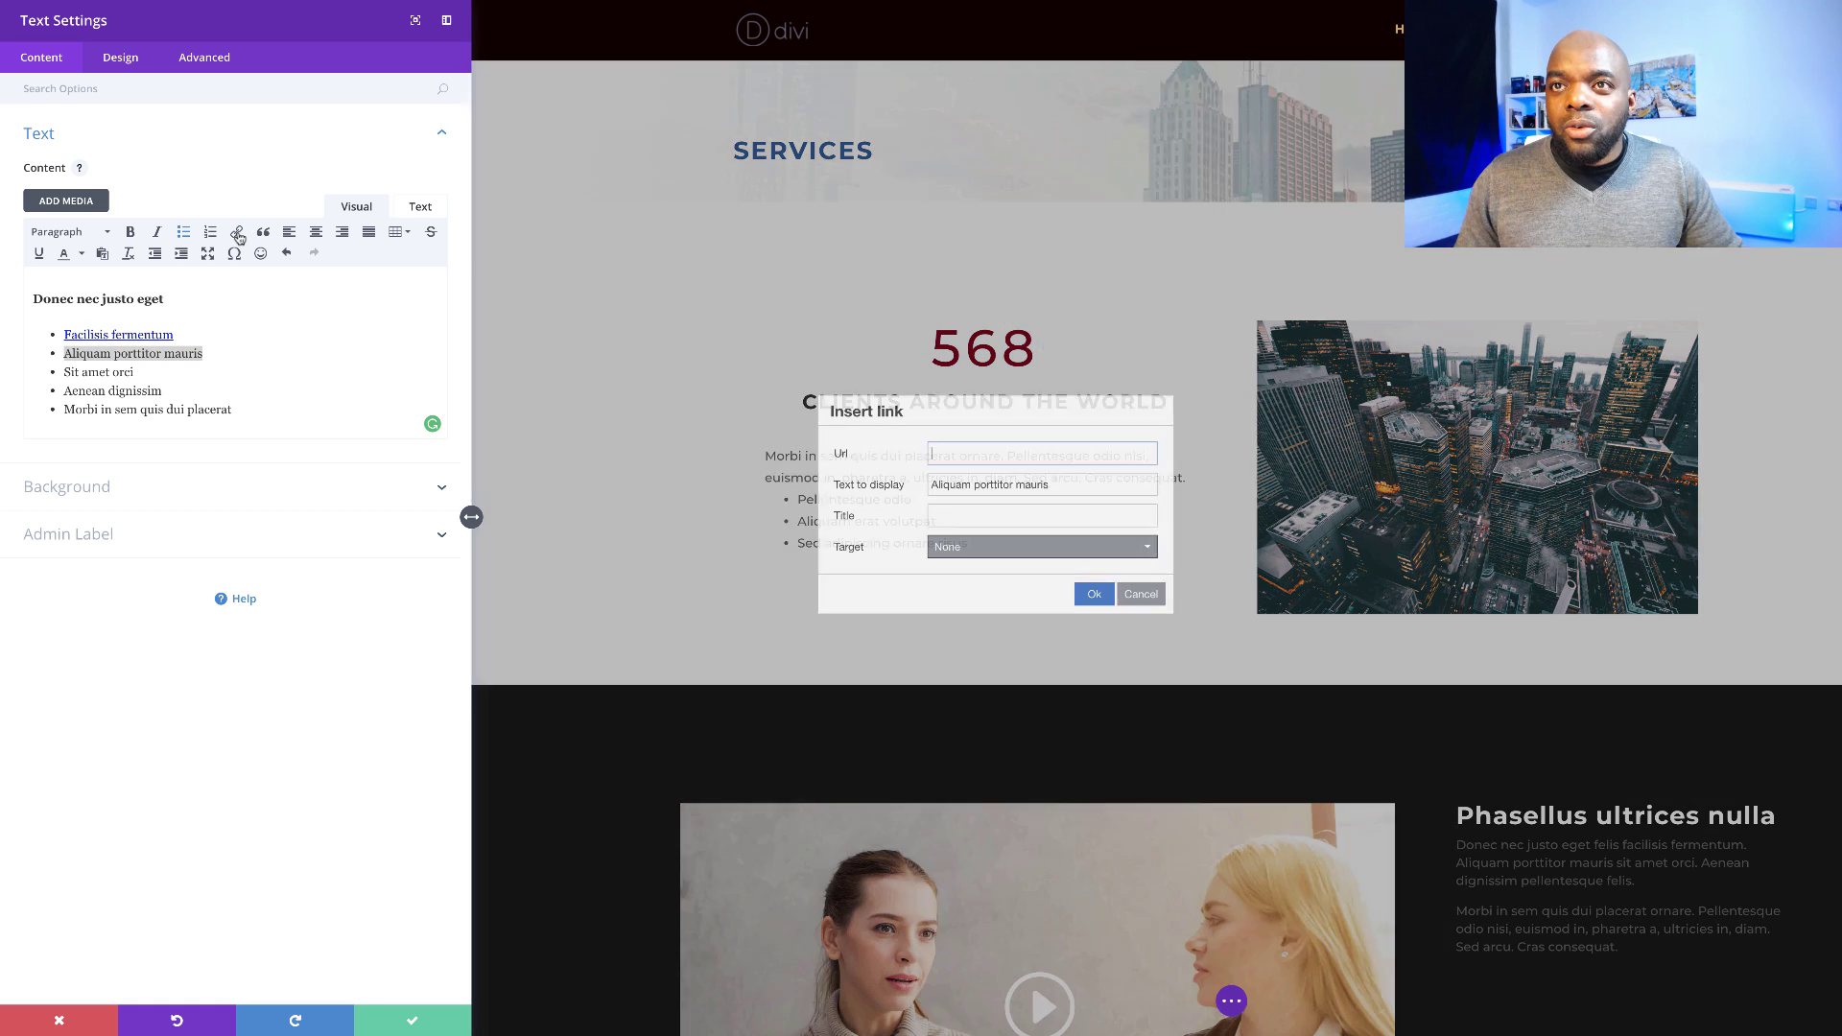
pyautogui.write('#')
pyautogui.click(1093, 594)
# - Link the third bullet, "Sit amet orci", to the placeholder URL "#"
pyautogui.click(143, 373)
pyautogui.moveTo(143, 373); pyautogui.dragTo(67, 373)
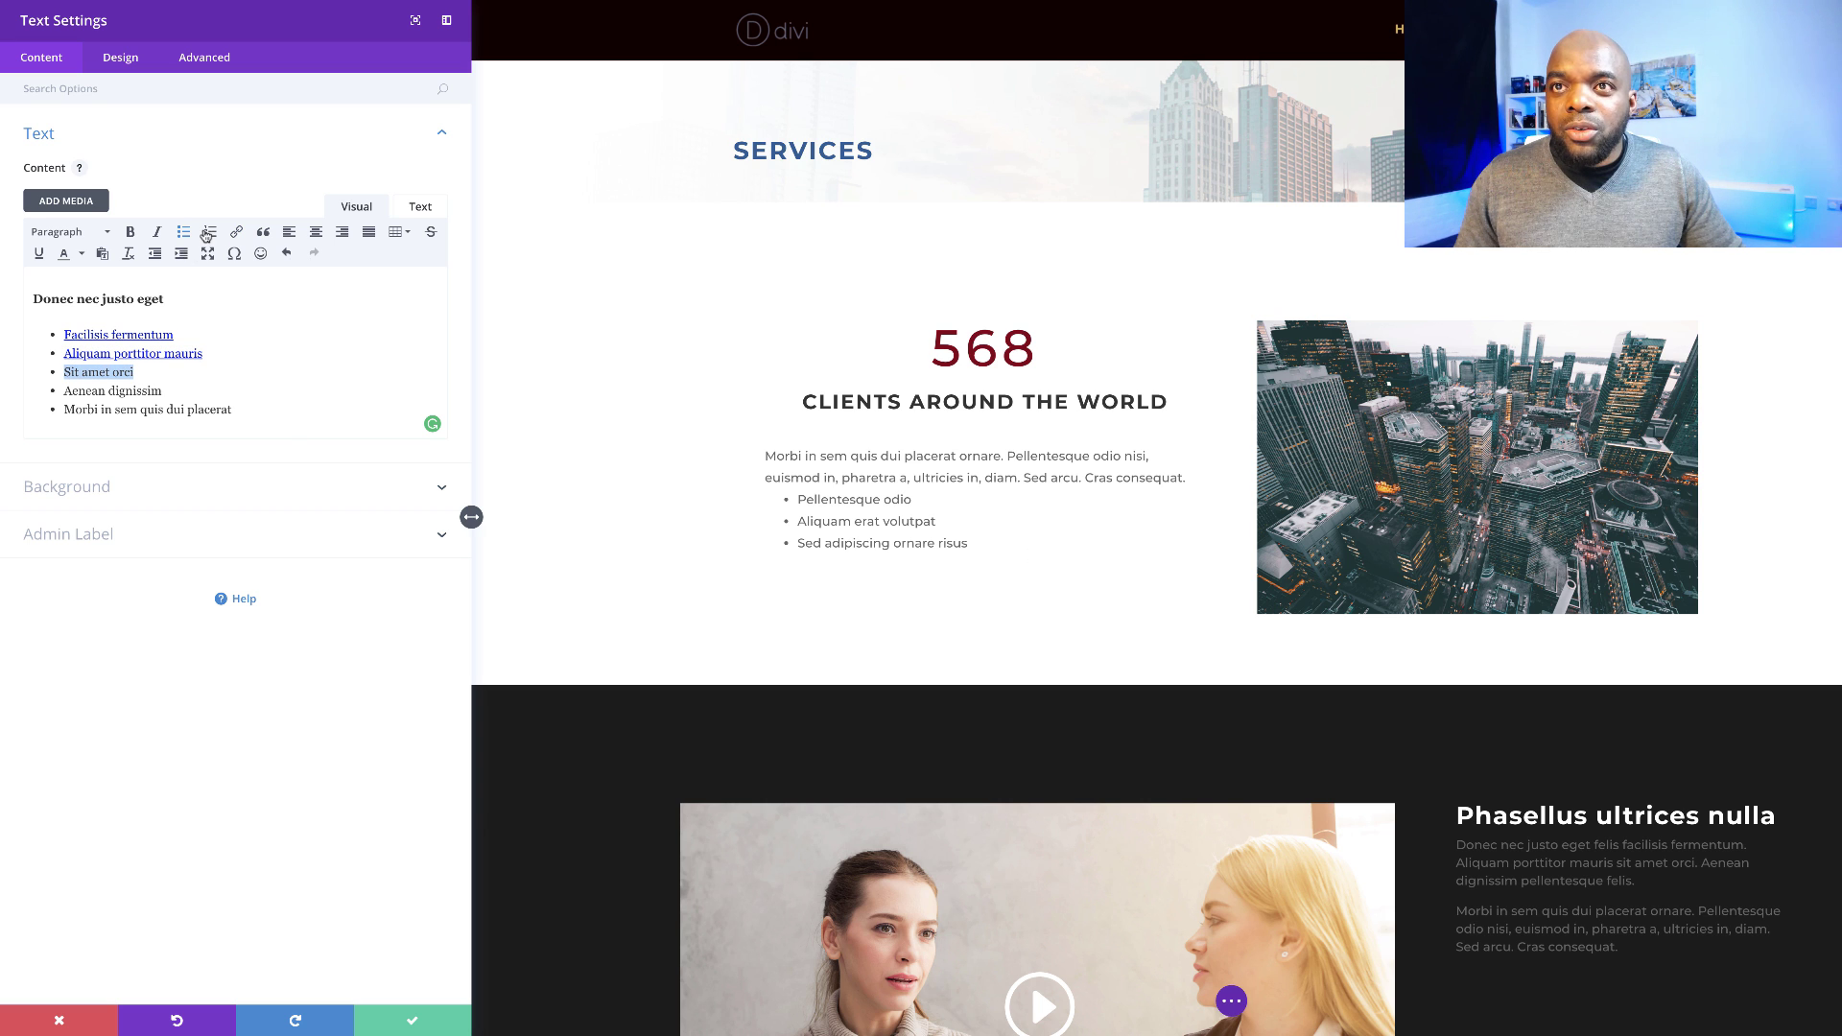
pyautogui.click(237, 233)
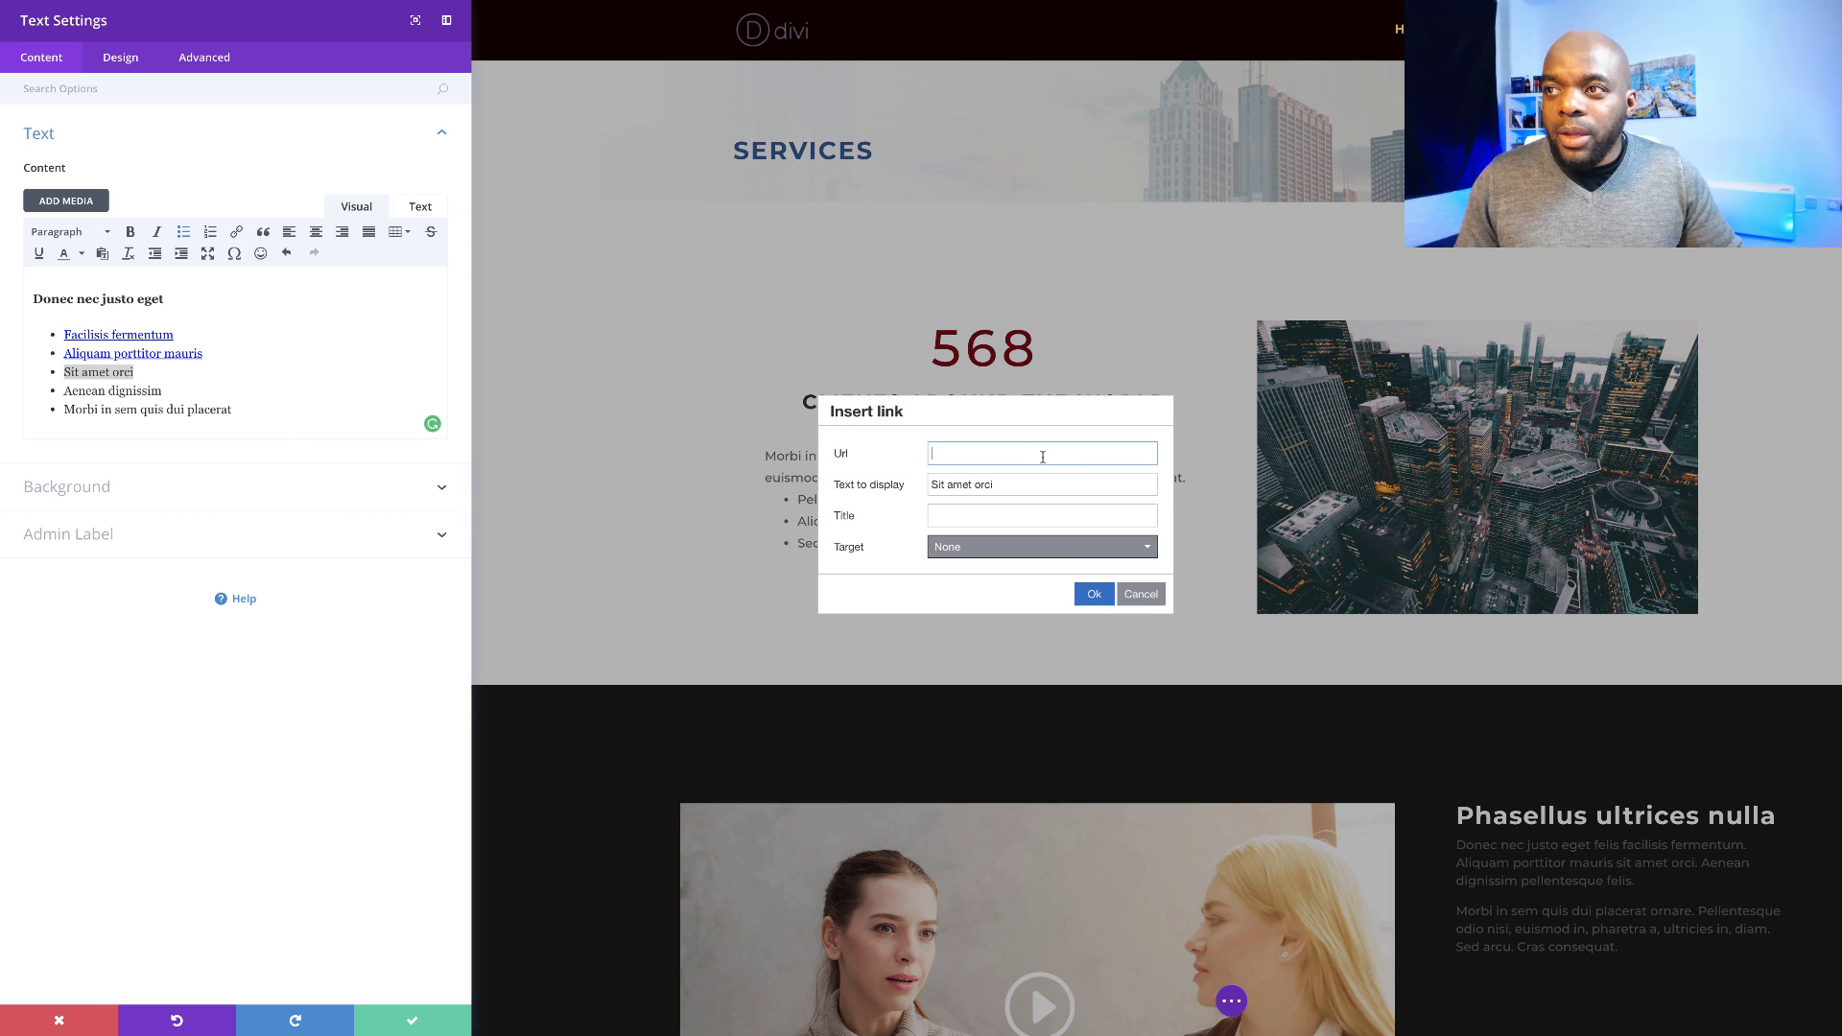
pyautogui.write('#')
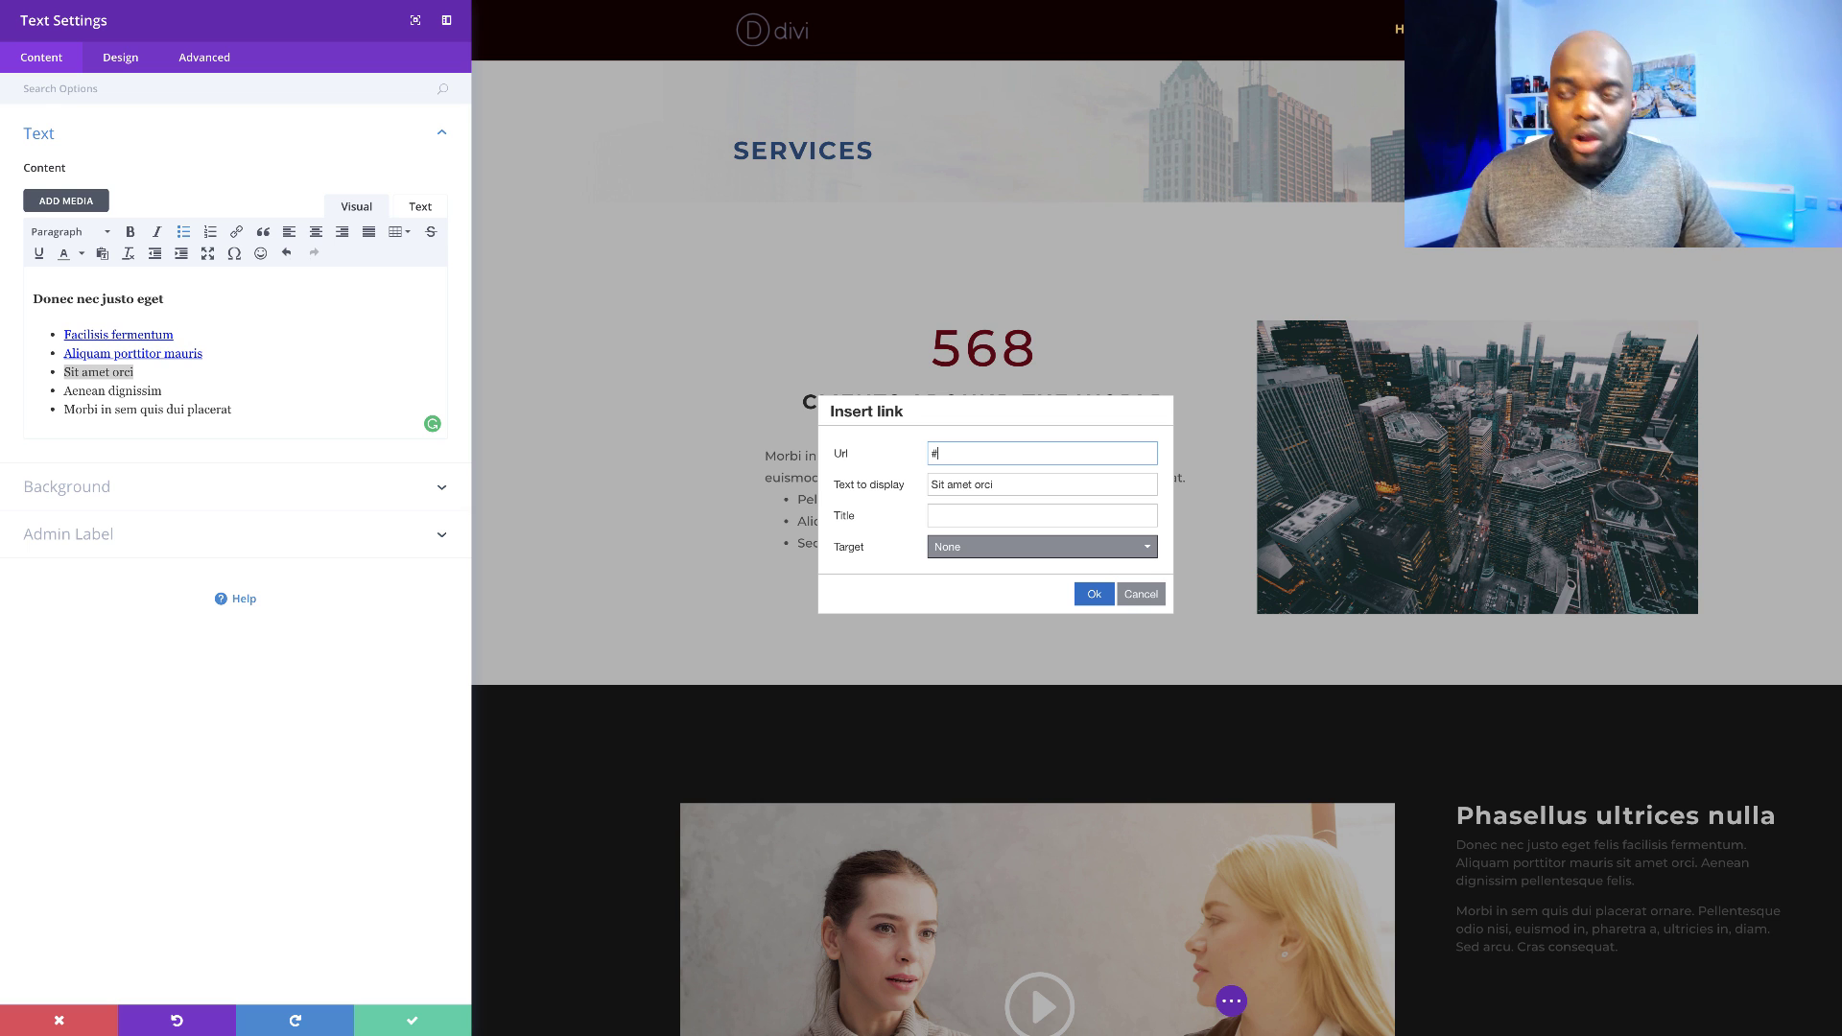
pyautogui.click(1101, 594)
# - Turn the last two bullets, "Aenean dignissim" and "Morbi in sem quis dui placerat", into placeholder links as well
pyautogui.moveTo(165, 392); pyautogui.dragTo(65, 392)
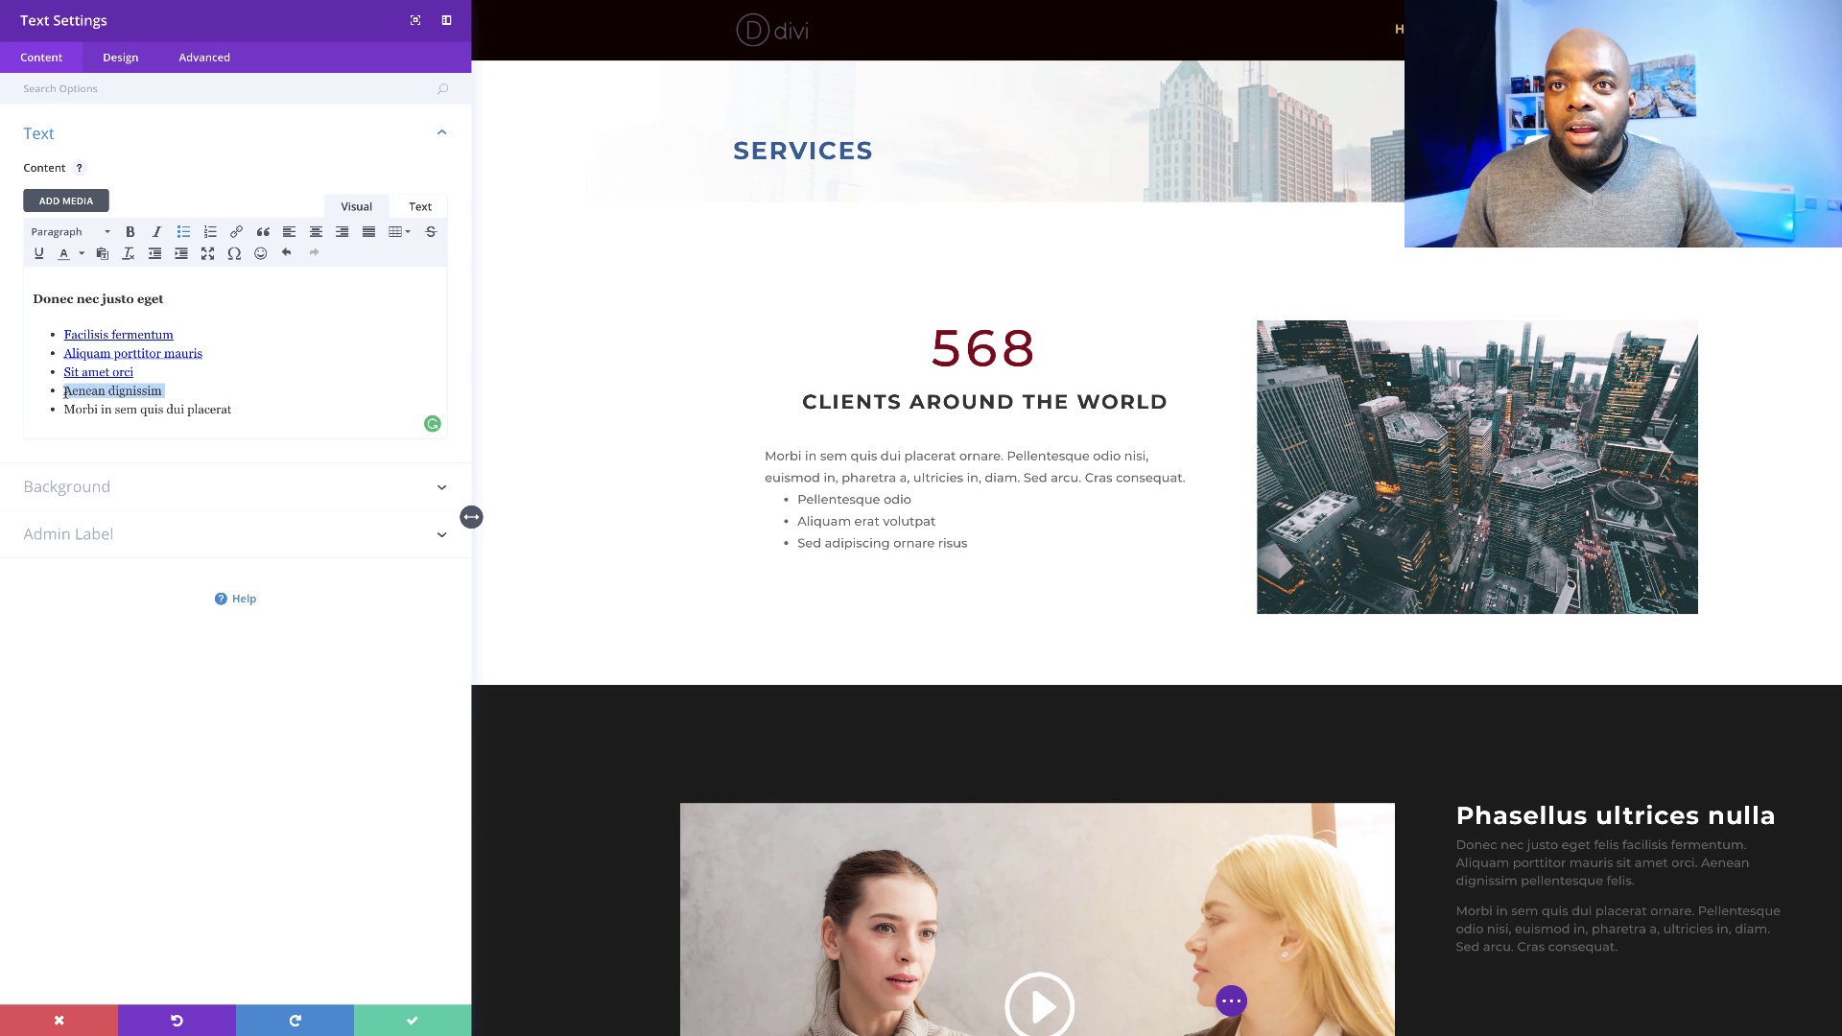
pyautogui.click(244, 410)
pyautogui.moveTo(245, 411); pyautogui.dragTo(63, 411)
pyautogui.hotkey('ctrl', 'k')
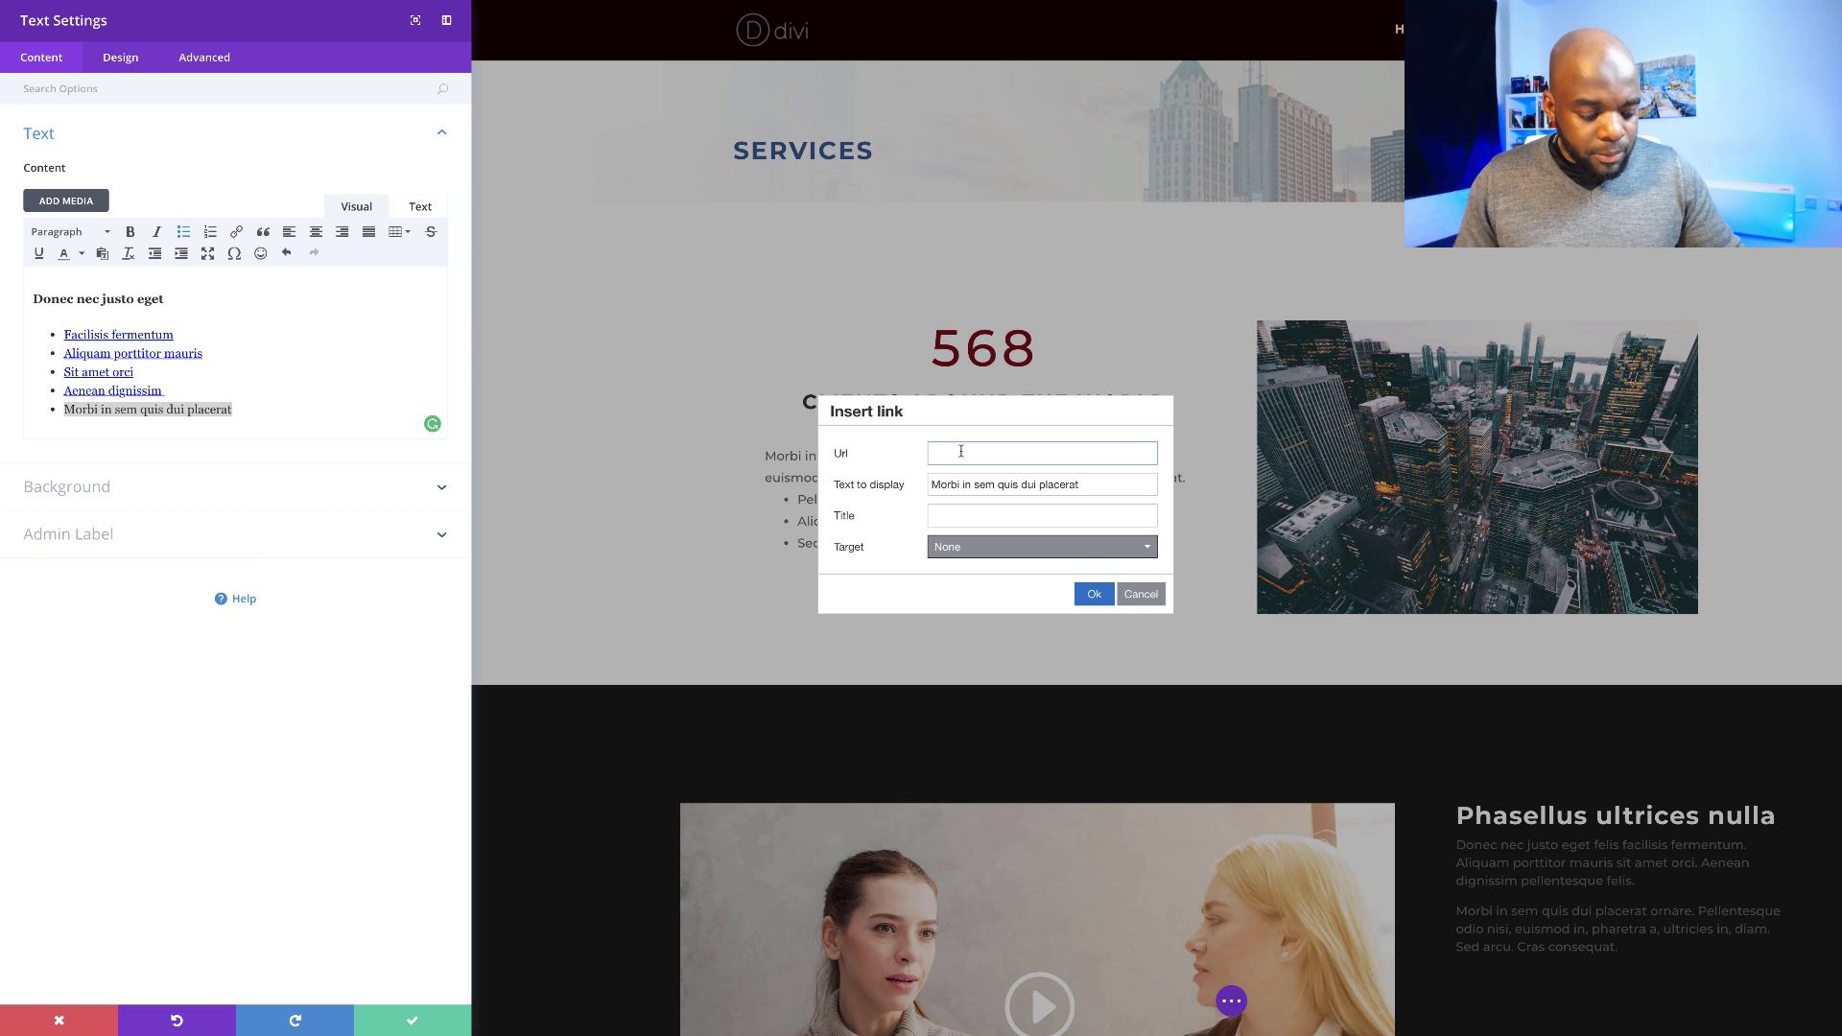
pyautogui.click(1094, 594)
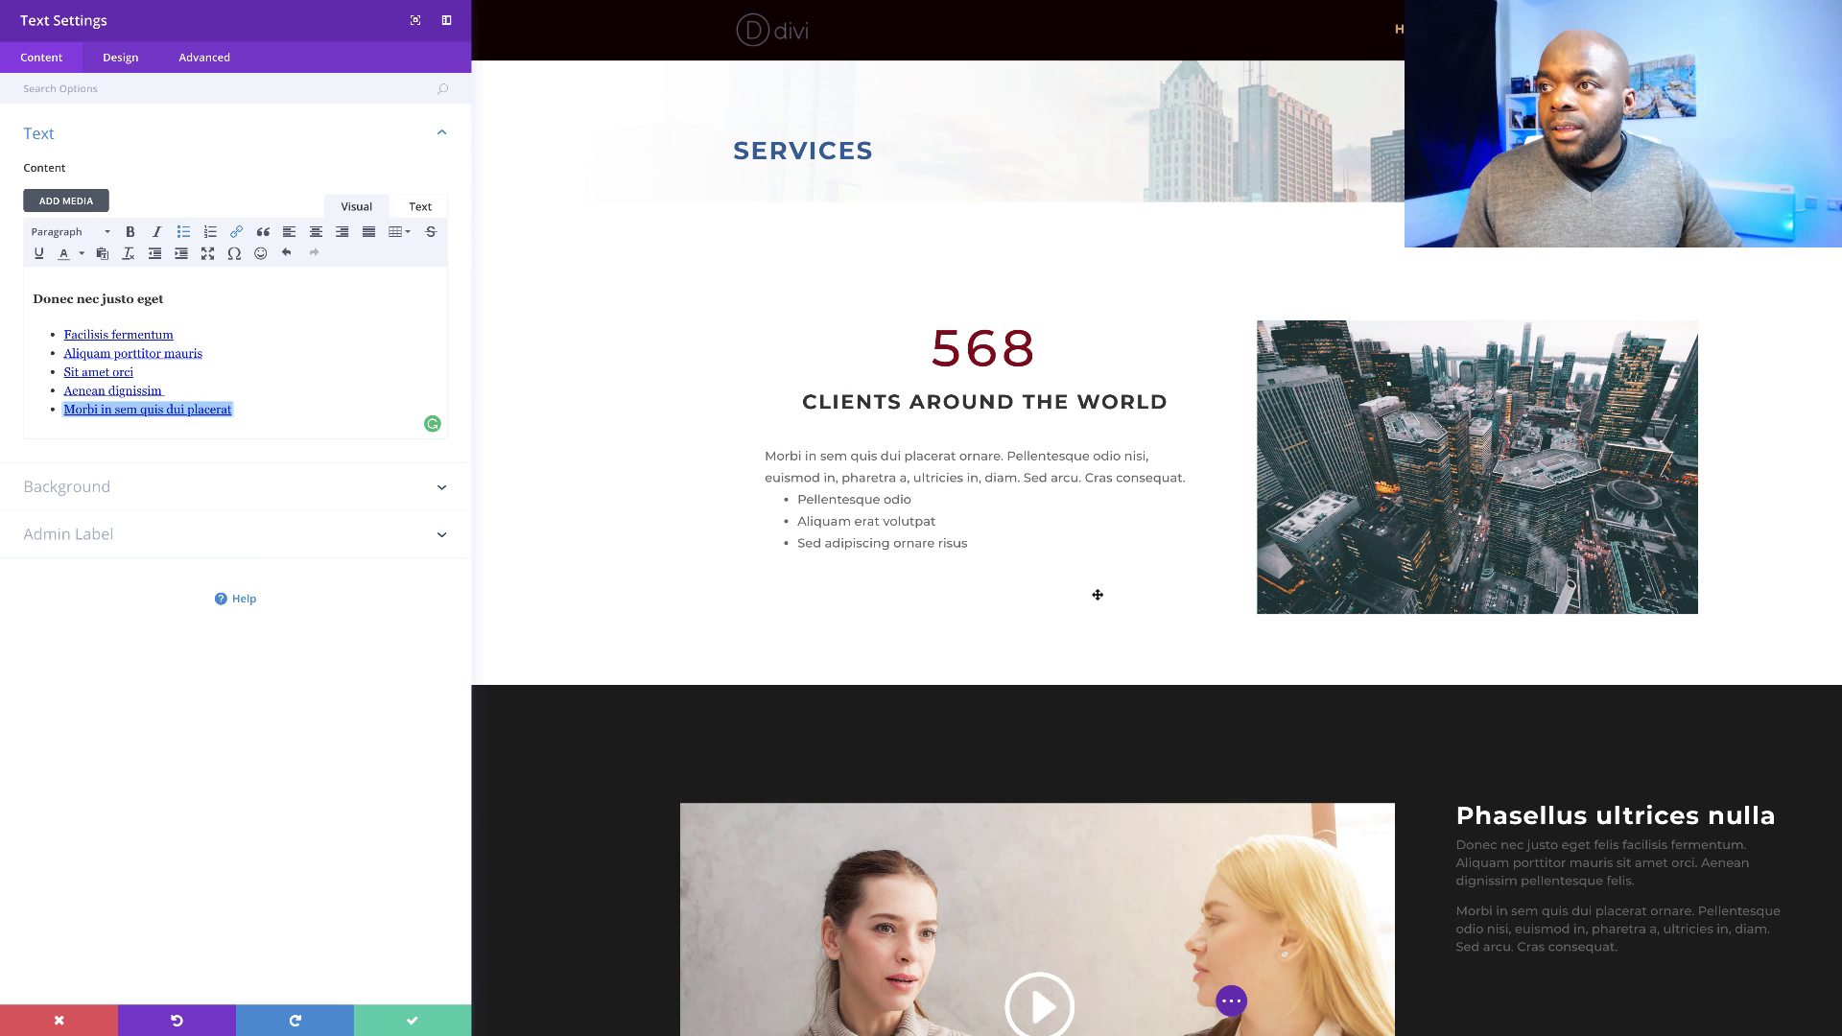
# - Set the unordered list's text size to 18px and its line height to 1.6em in the text module's design settings
pyautogui.scroll(-15, 904, 723)
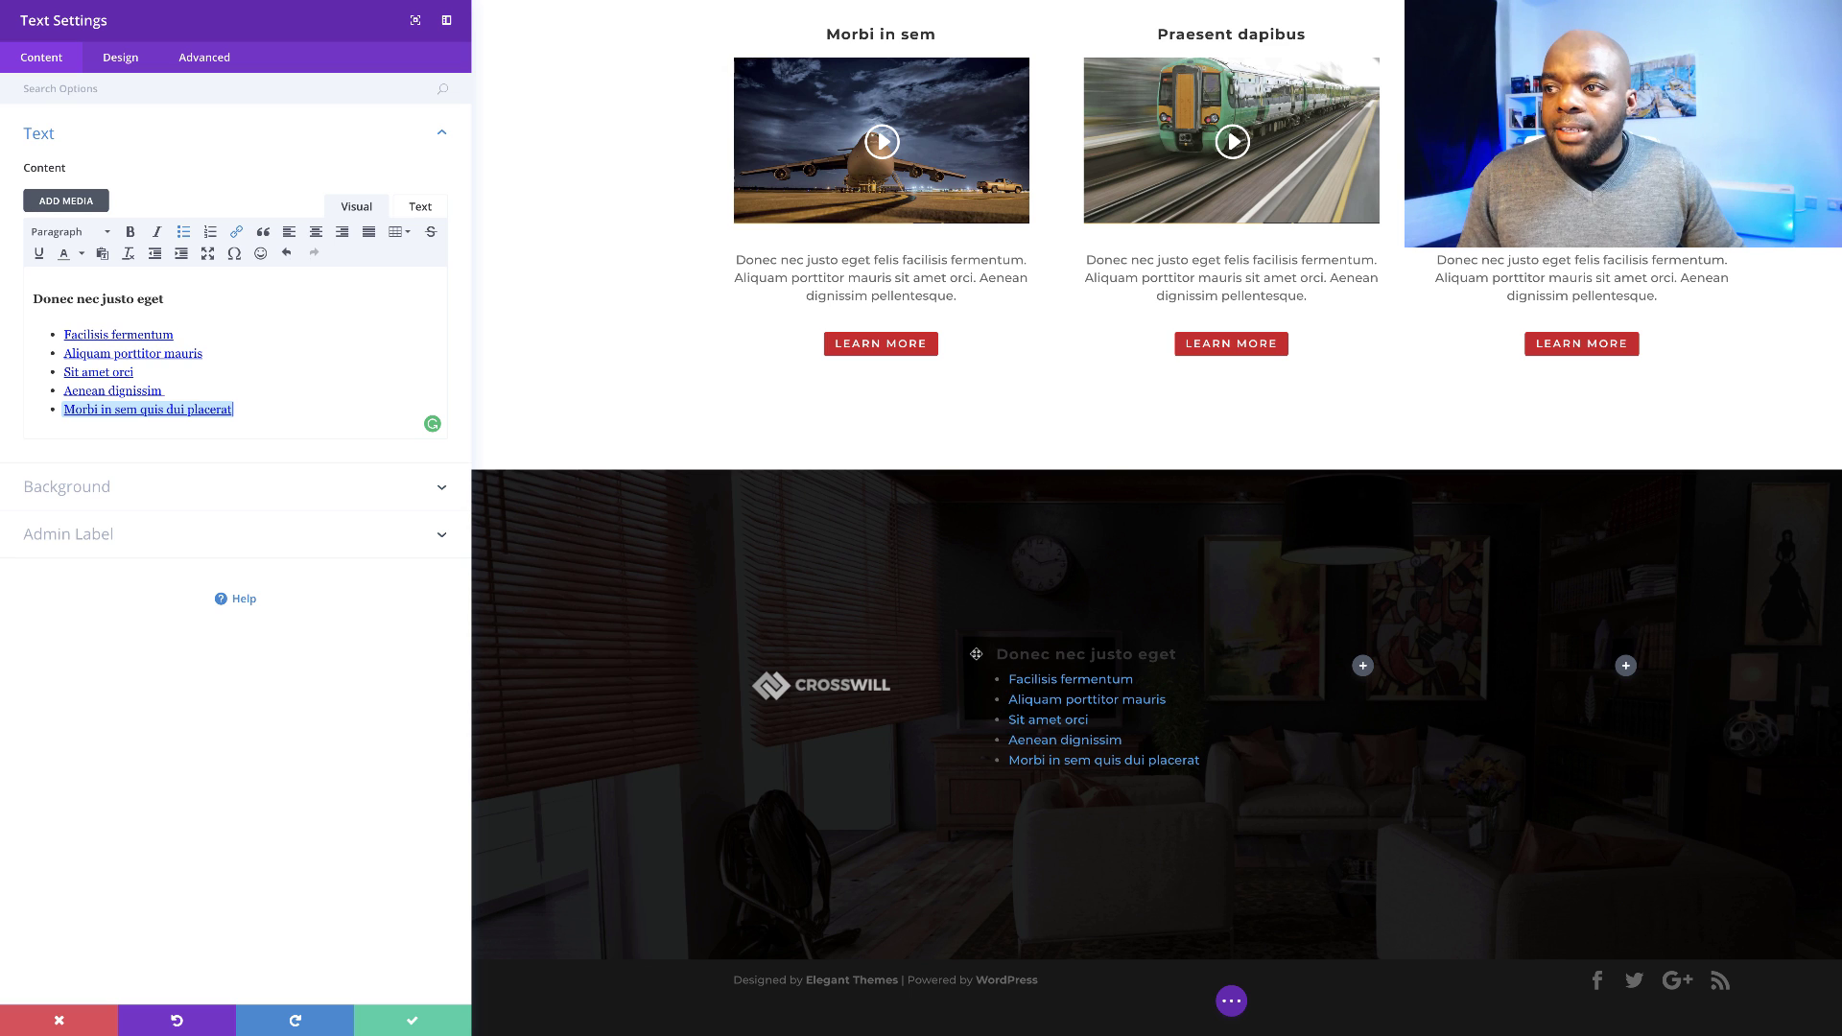
pyautogui.click(121, 62)
pyautogui.click(43, 134)
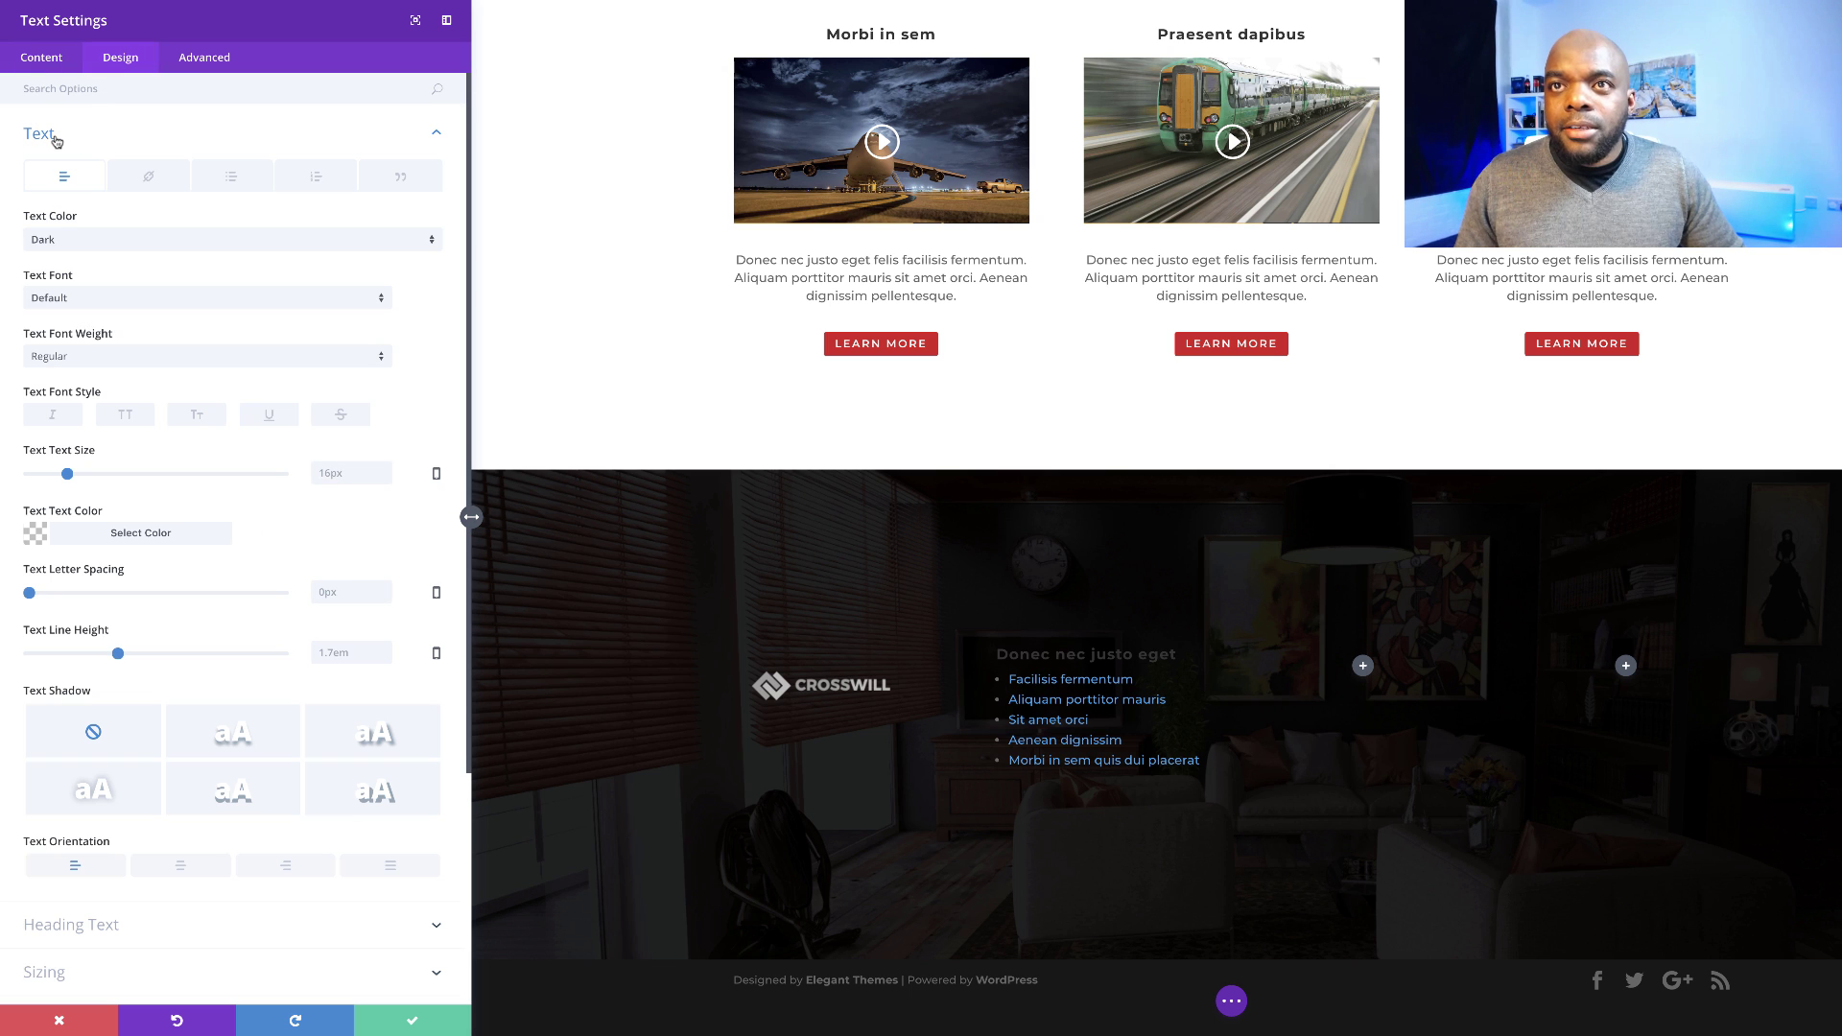
pyautogui.click(232, 179)
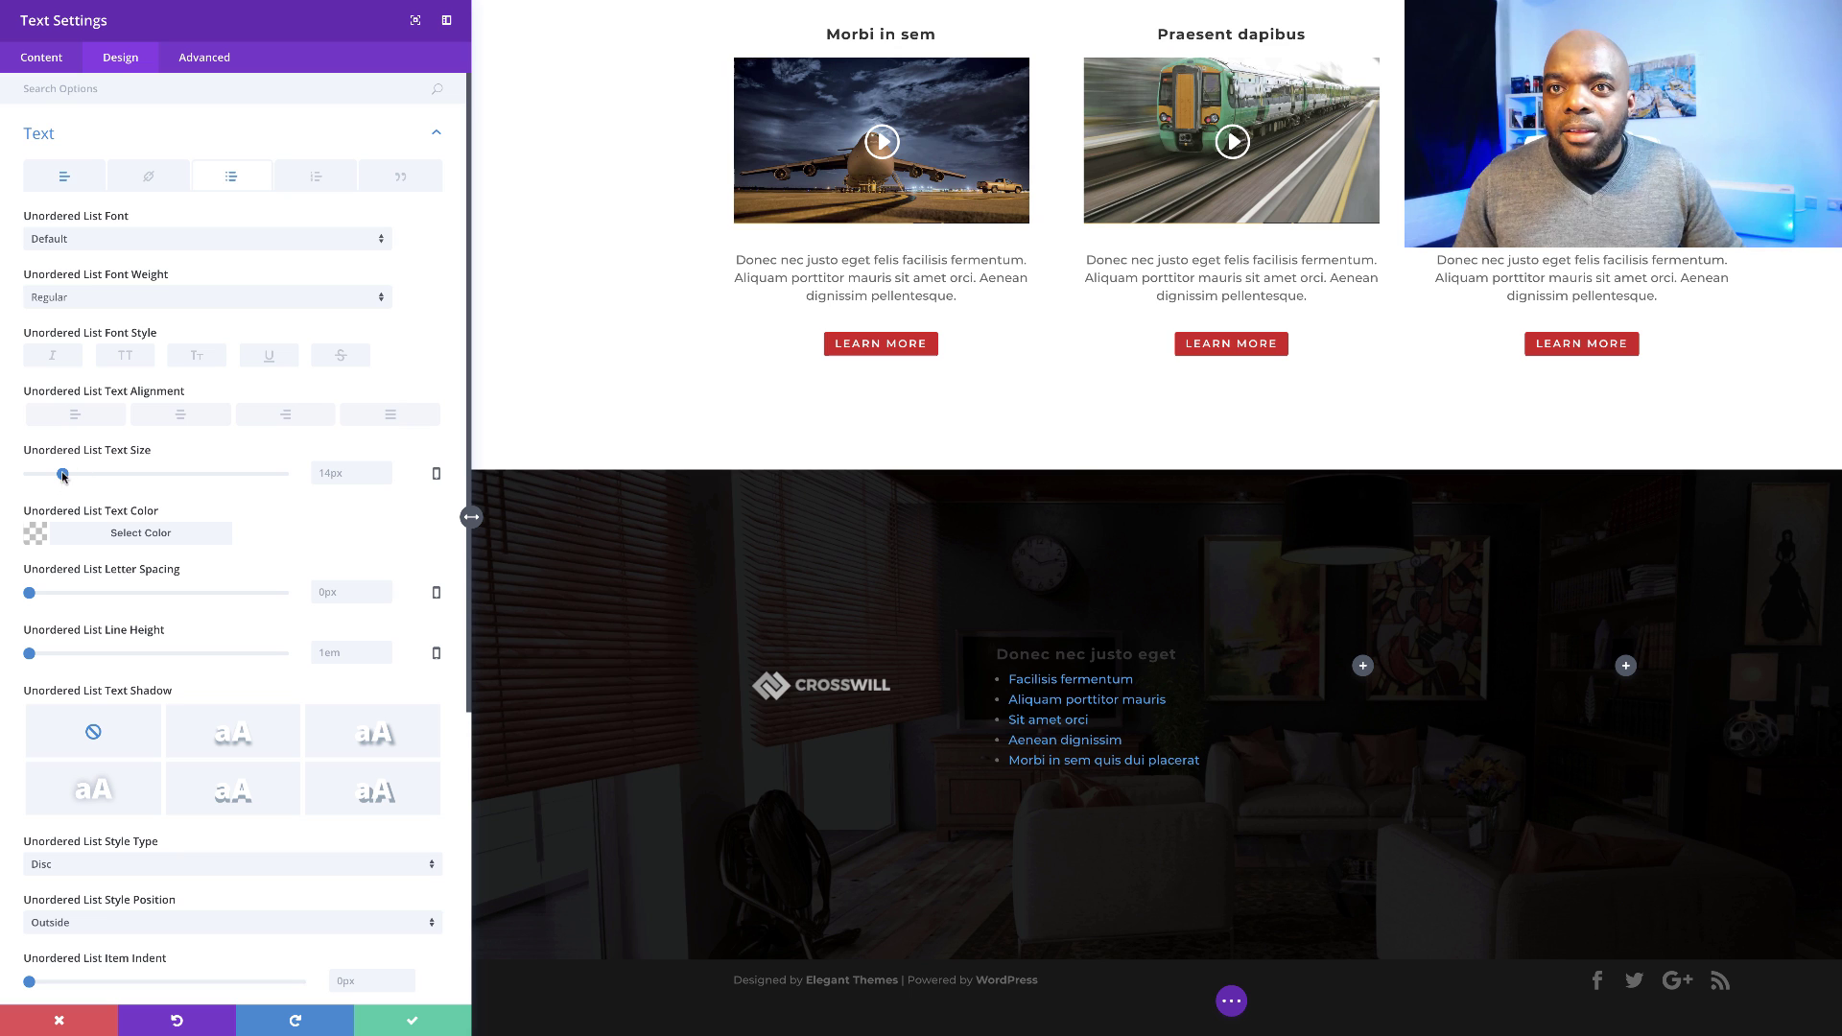
pyautogui.moveTo(63, 476); pyautogui.dragTo(73, 477)
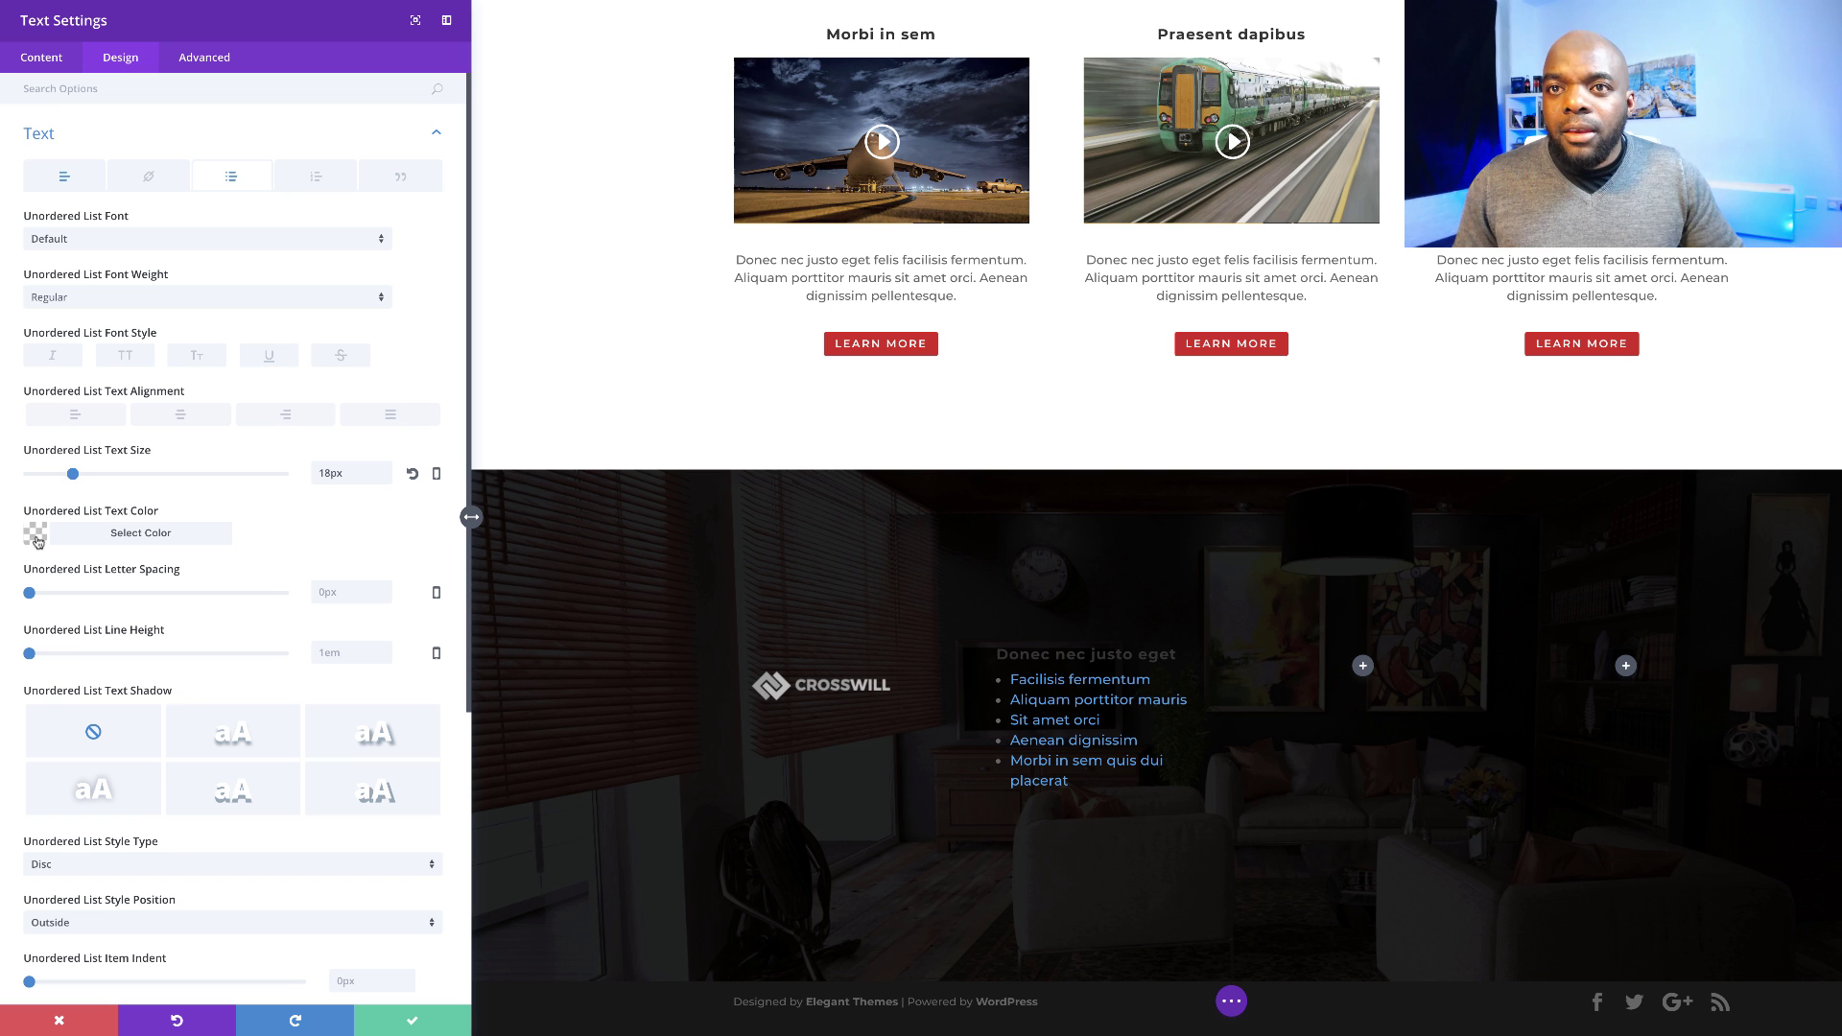
pyautogui.moveTo(32, 658); pyautogui.dragTo(105, 660)
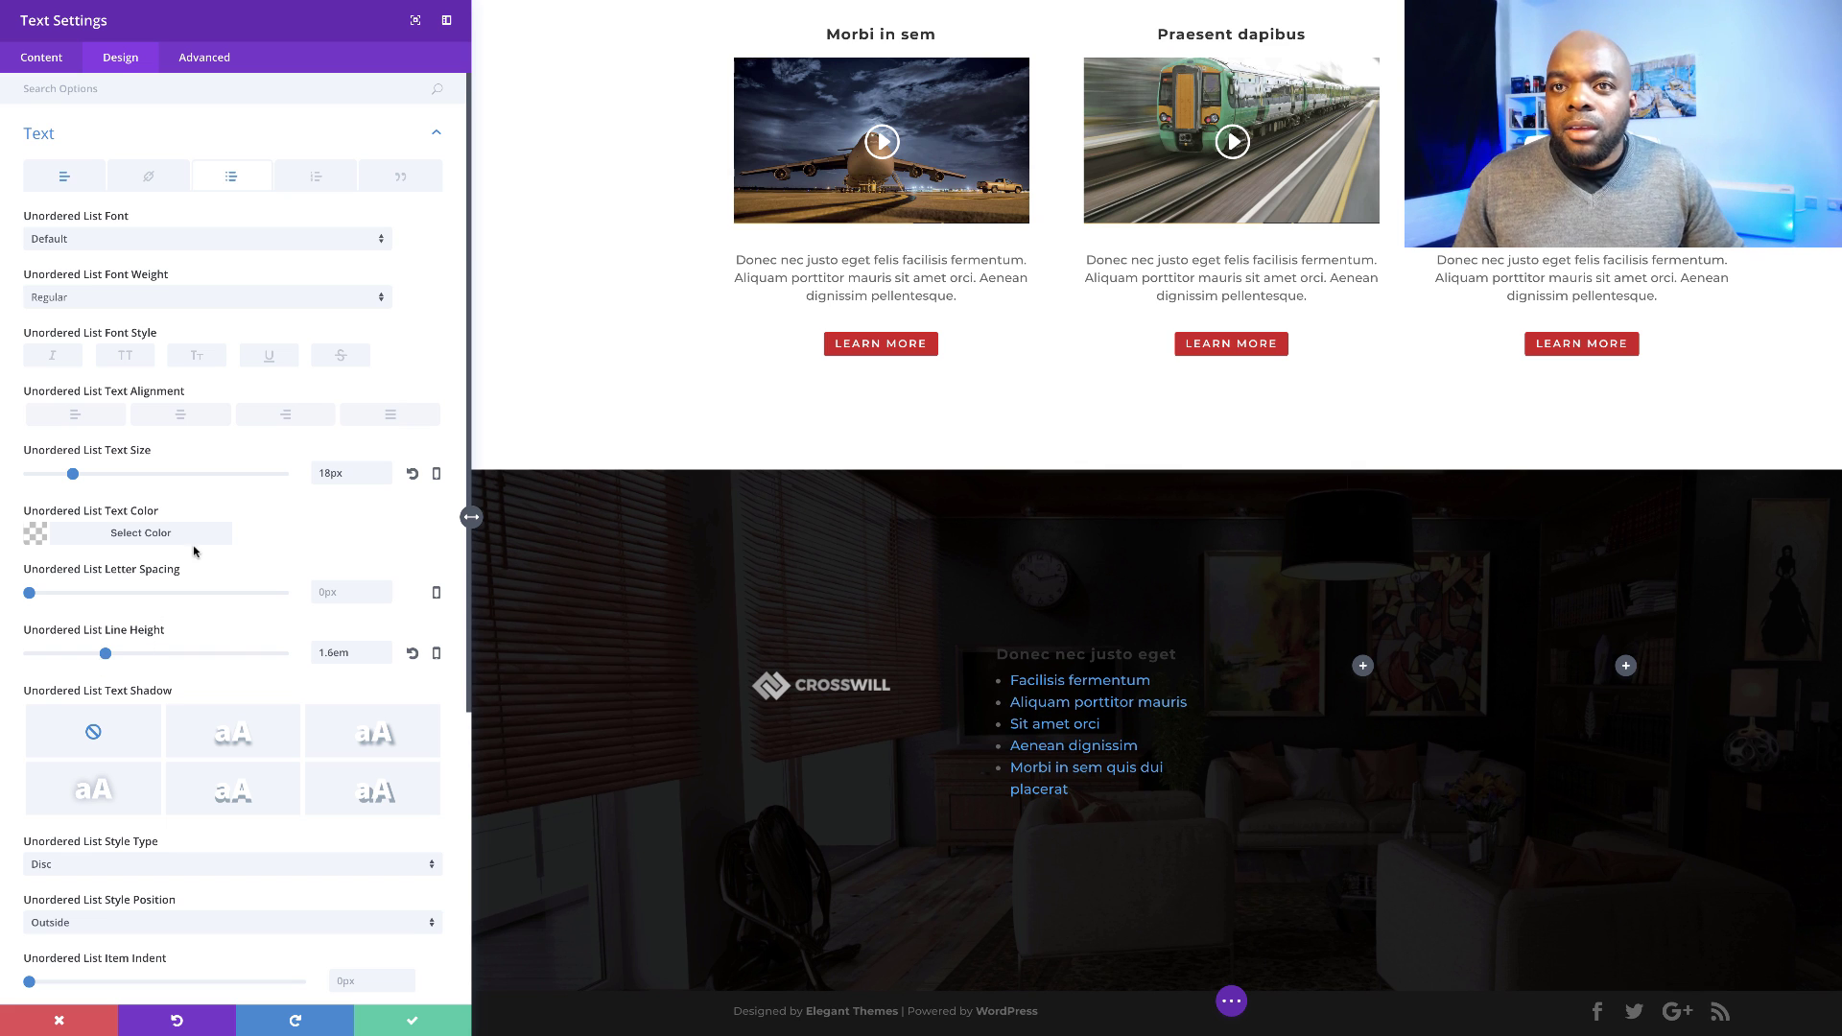
# - Change the link text color of the footer list to light grey
pyautogui.scroll(-1, 225, 638)
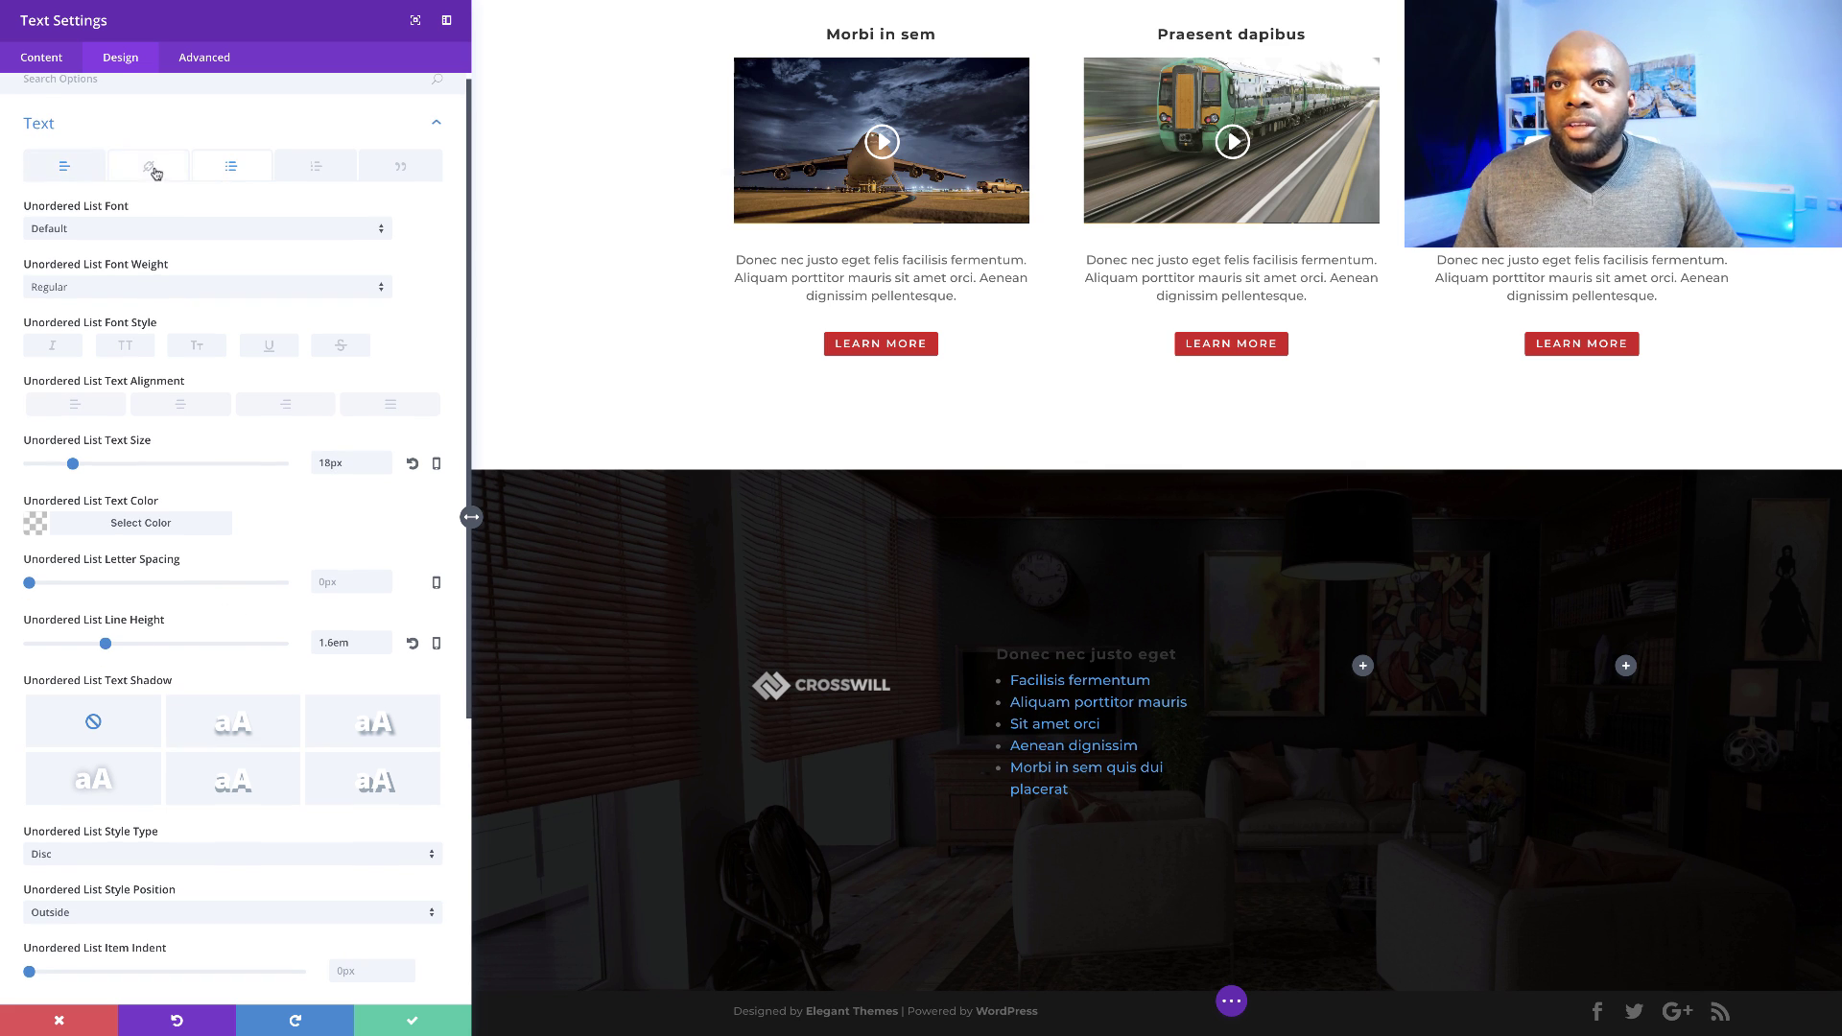
pyautogui.click(155, 169)
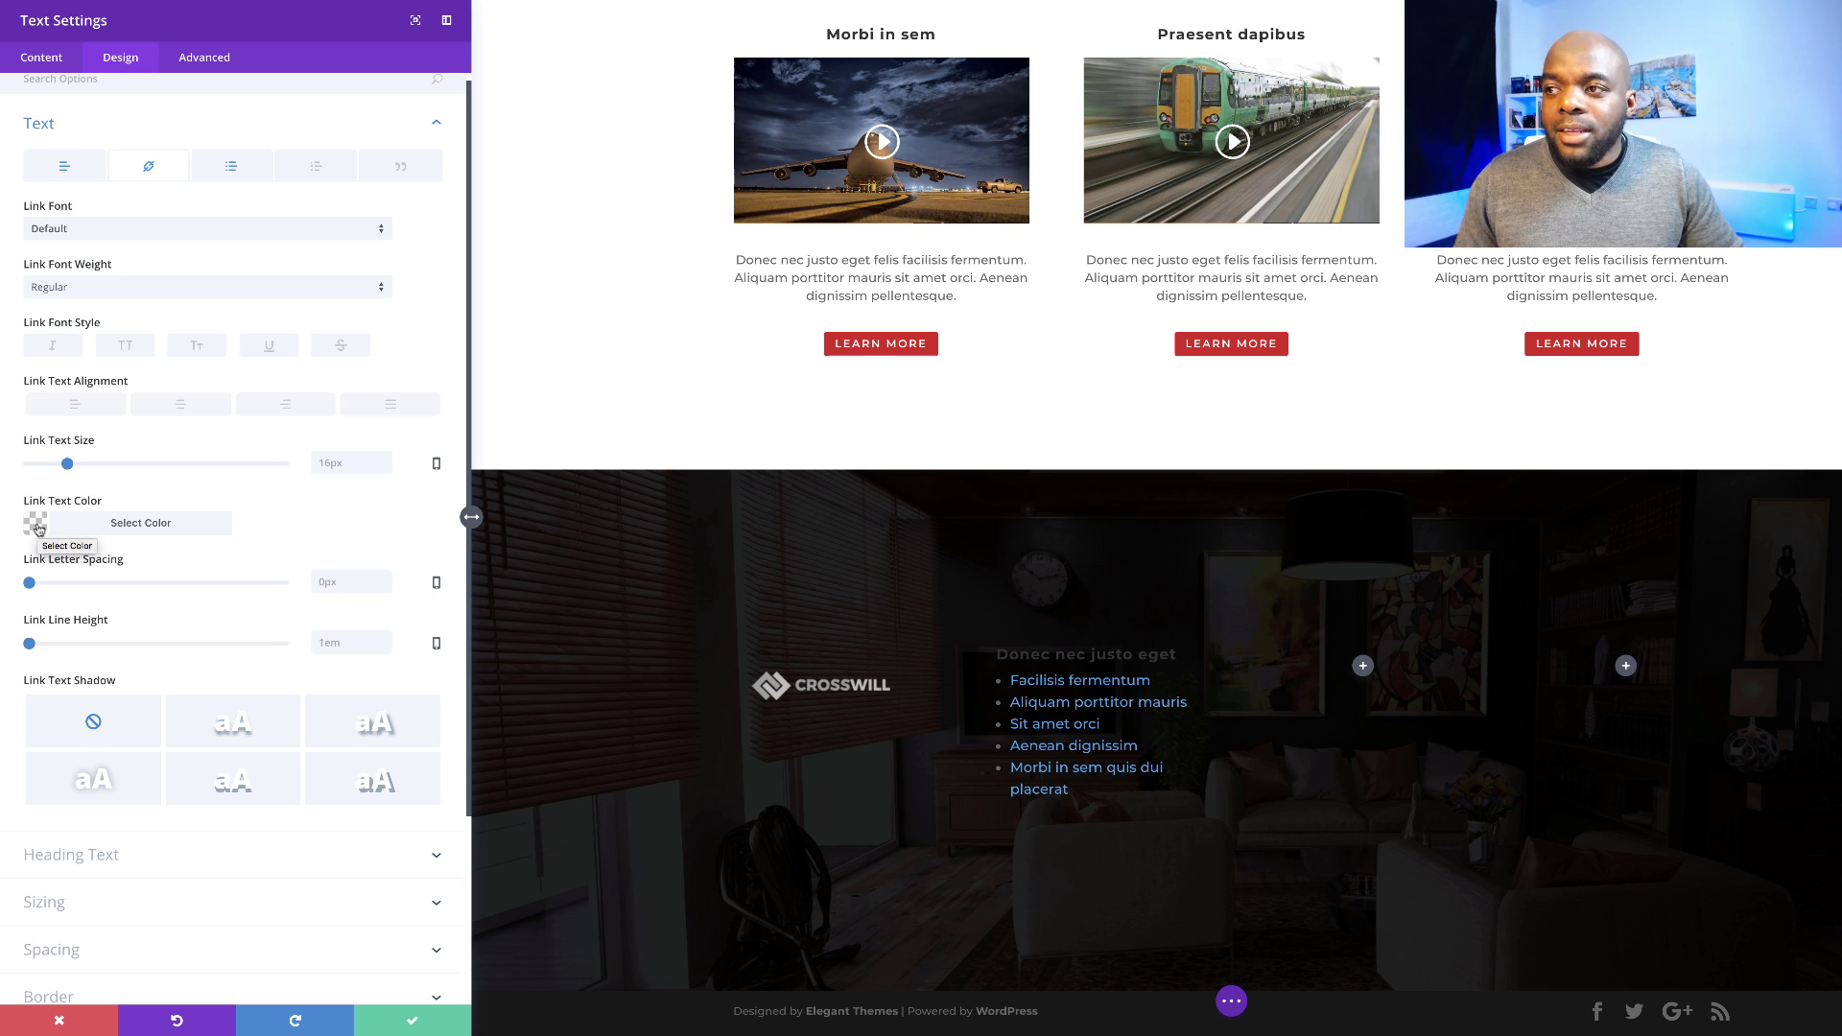
pyautogui.click(38, 528)
pyautogui.click(105, 607)
pyautogui.moveTo(106, 606); pyautogui.dragTo(25, 583)
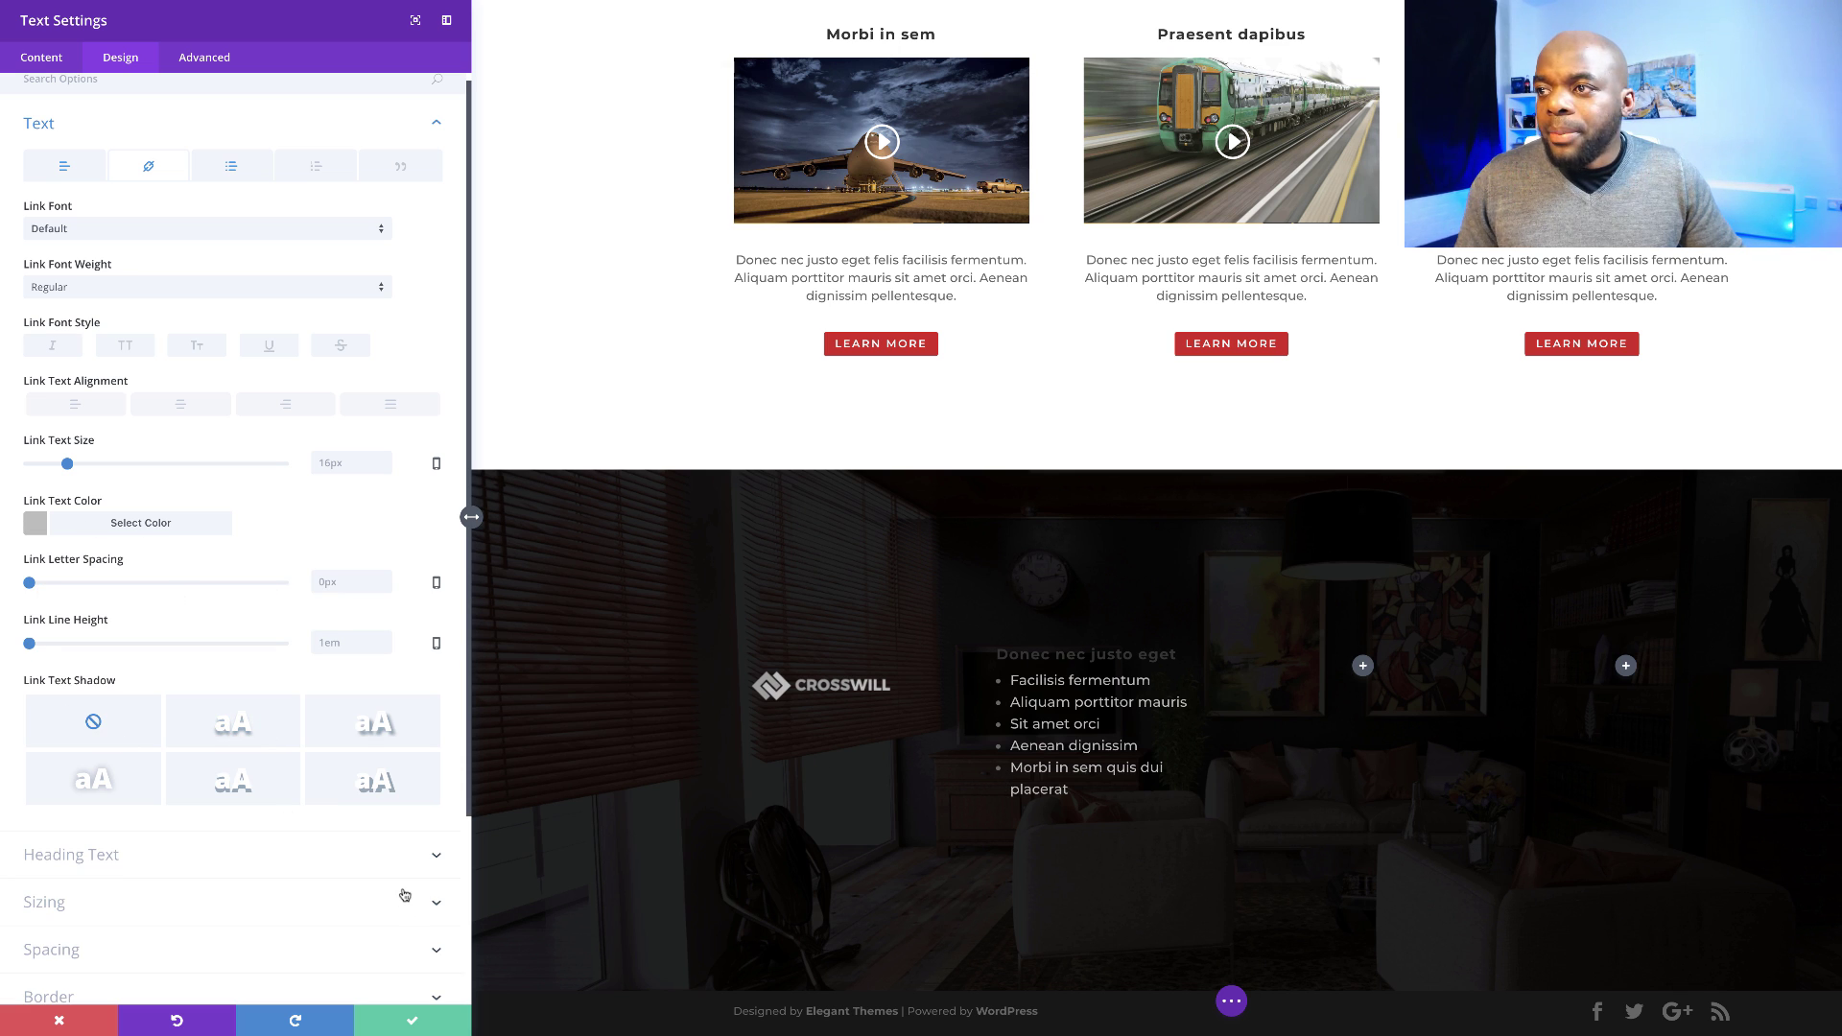
# - Format the module's Heading 4 text at 21px in semi-transparent orange, rgba(224,153,0,0.54)
pyautogui.scroll(-2, 231, 614)
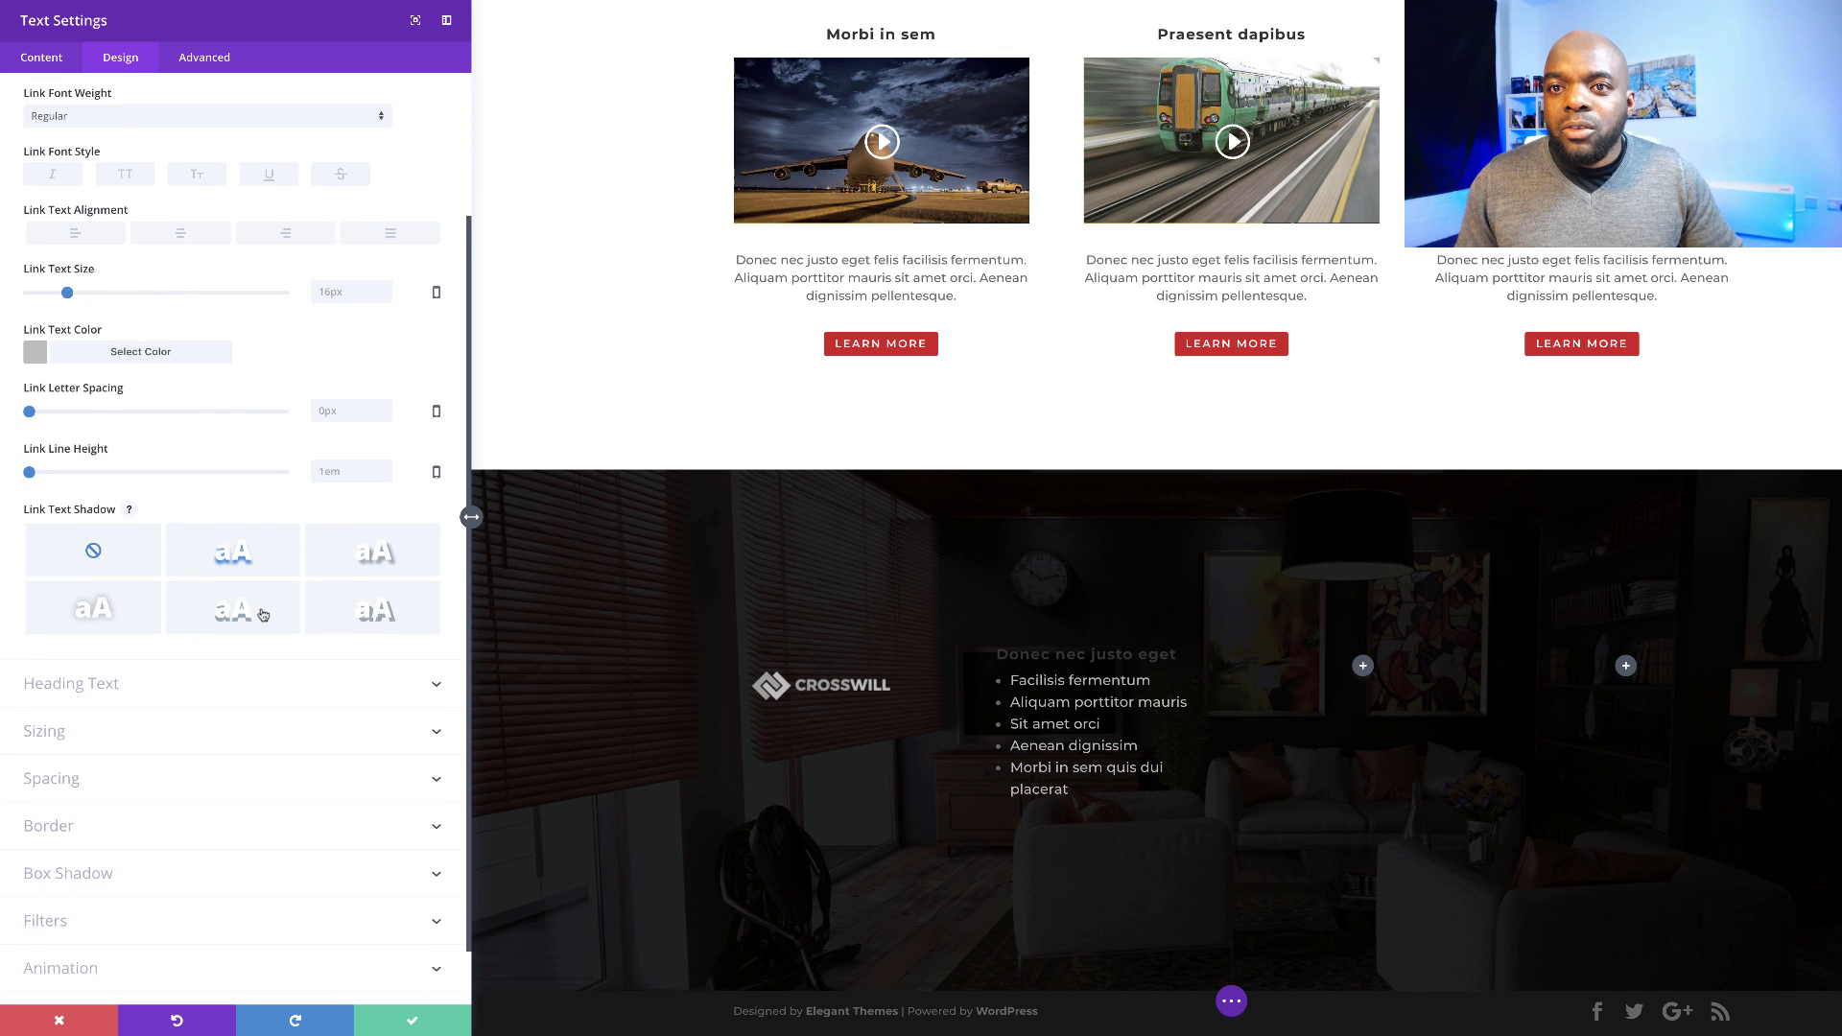
pyautogui.scroll(-1, 263, 614)
pyautogui.click(116, 638)
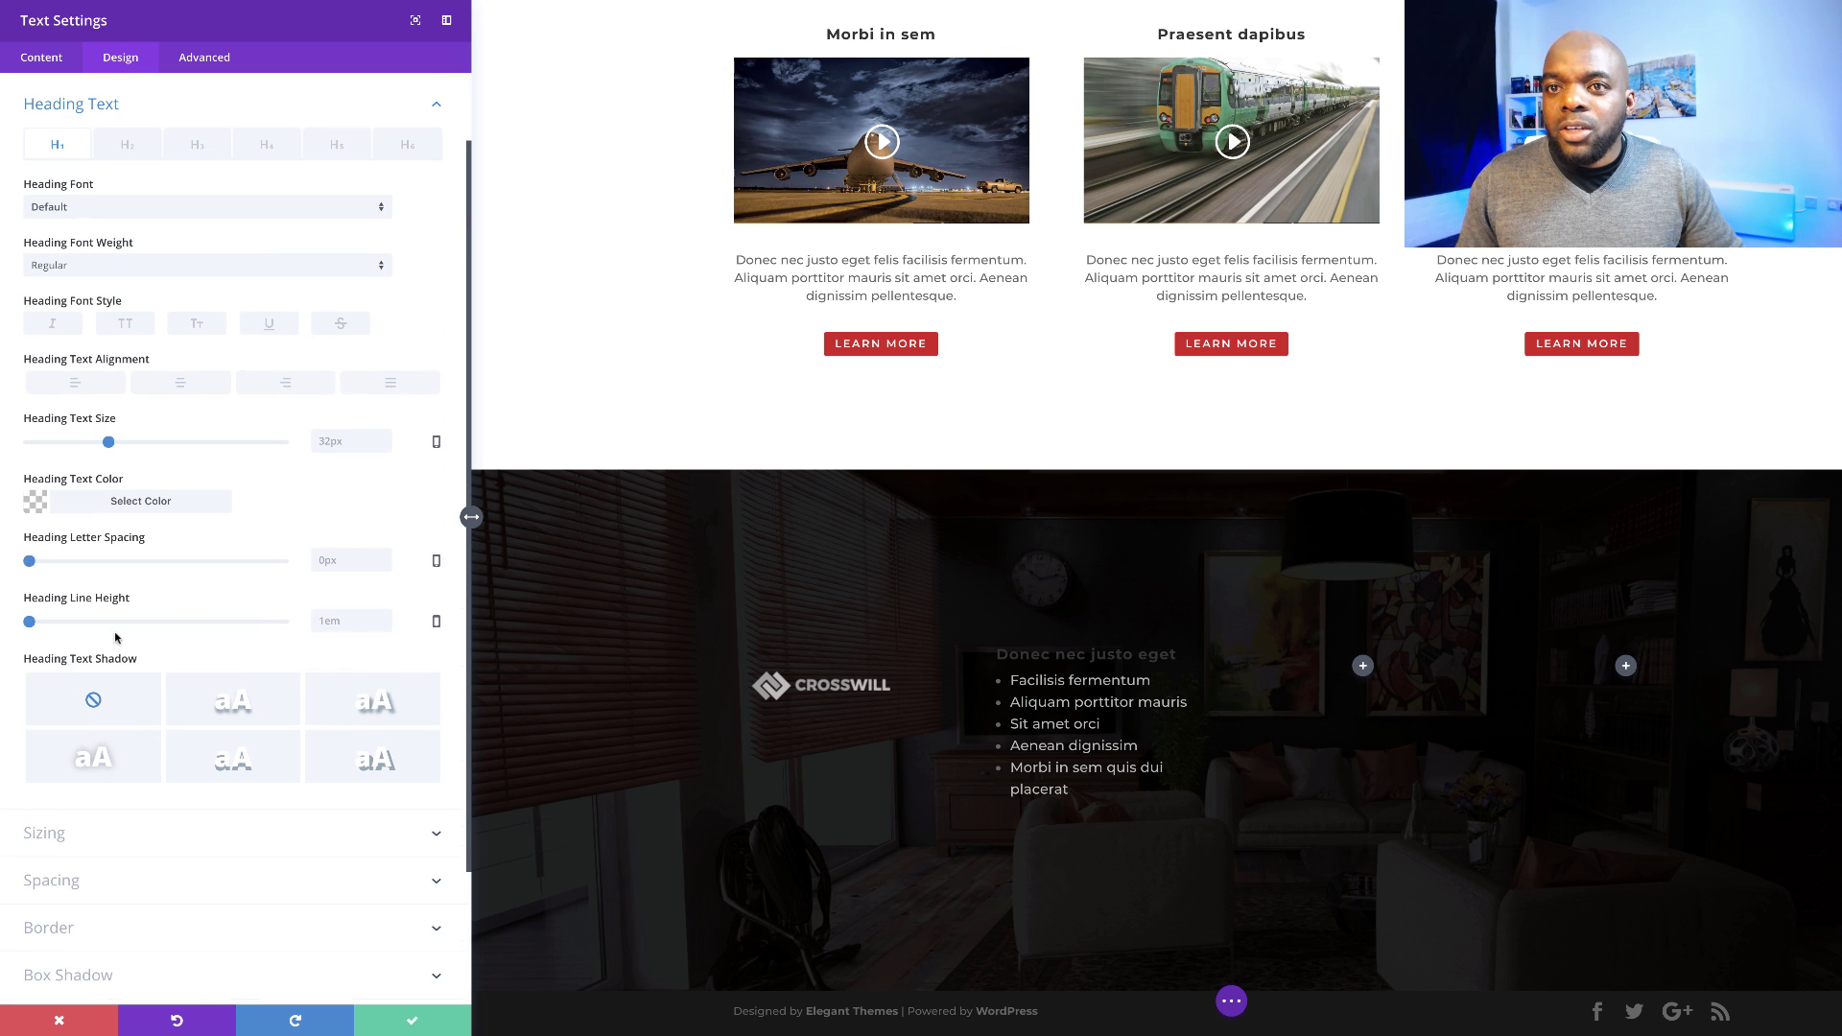
pyautogui.click(278, 154)
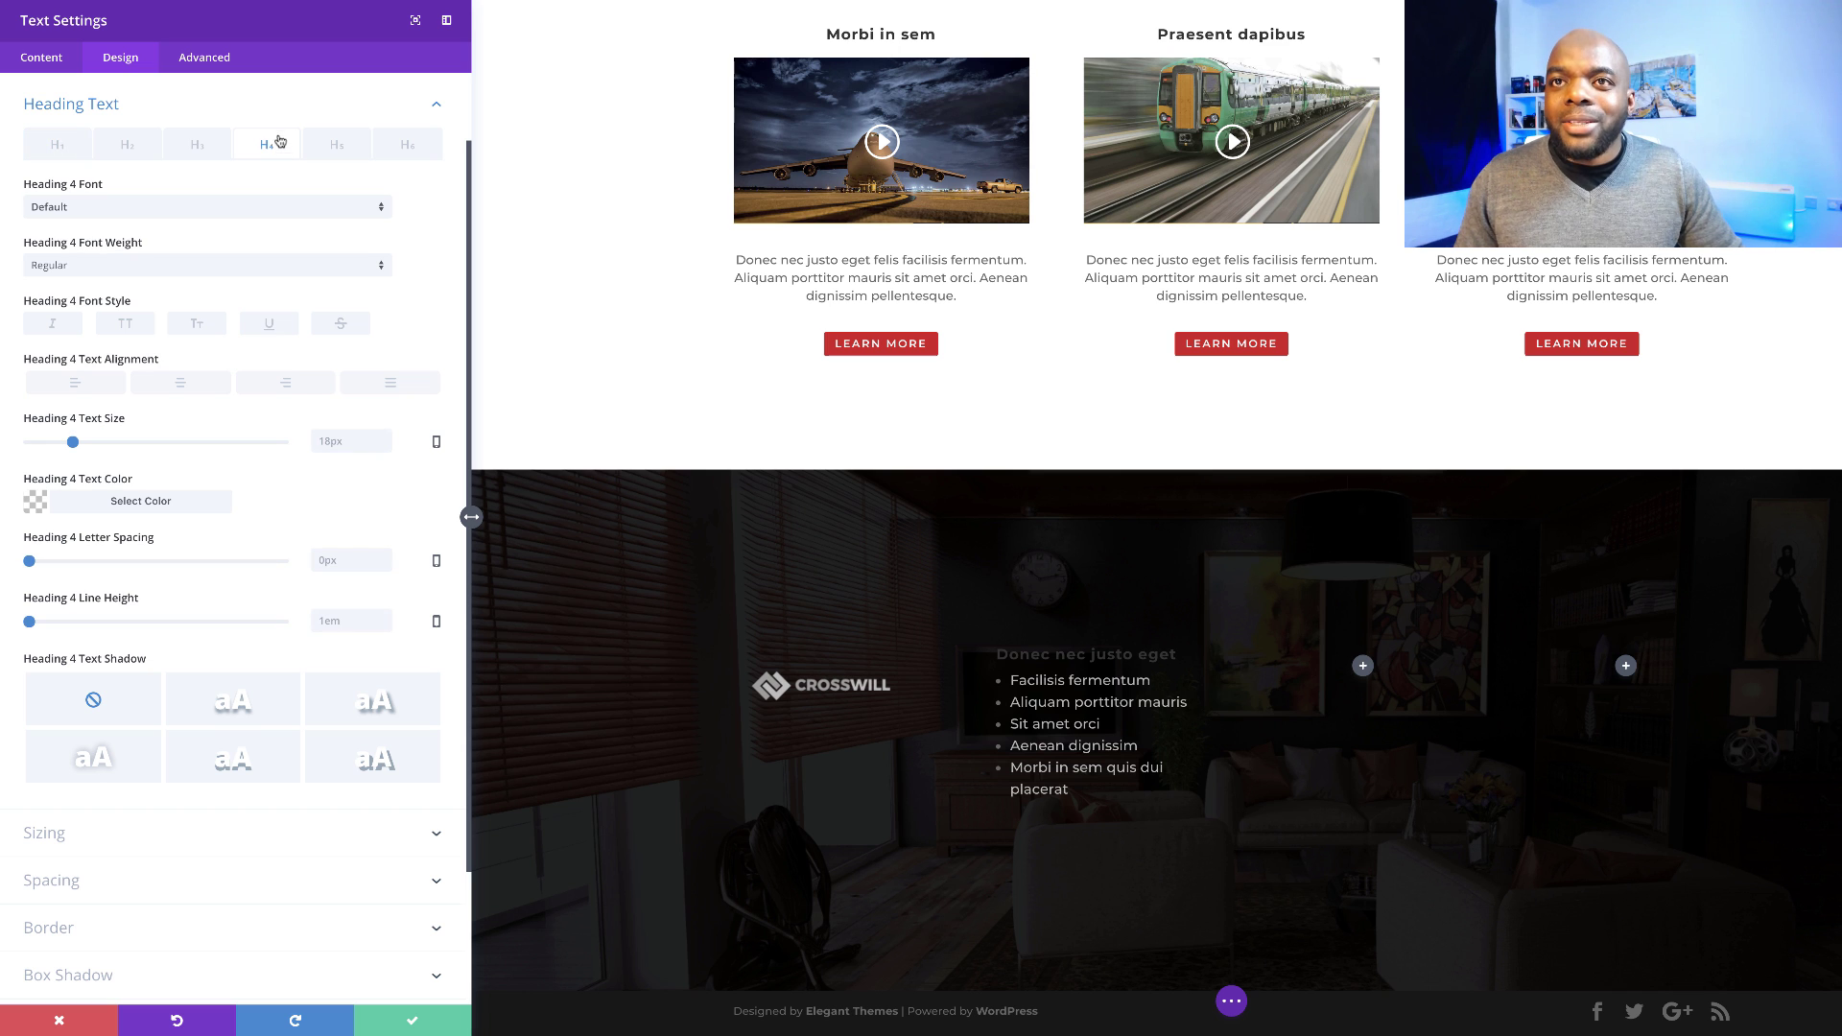
pyautogui.moveTo(73, 443); pyautogui.dragTo(84, 443)
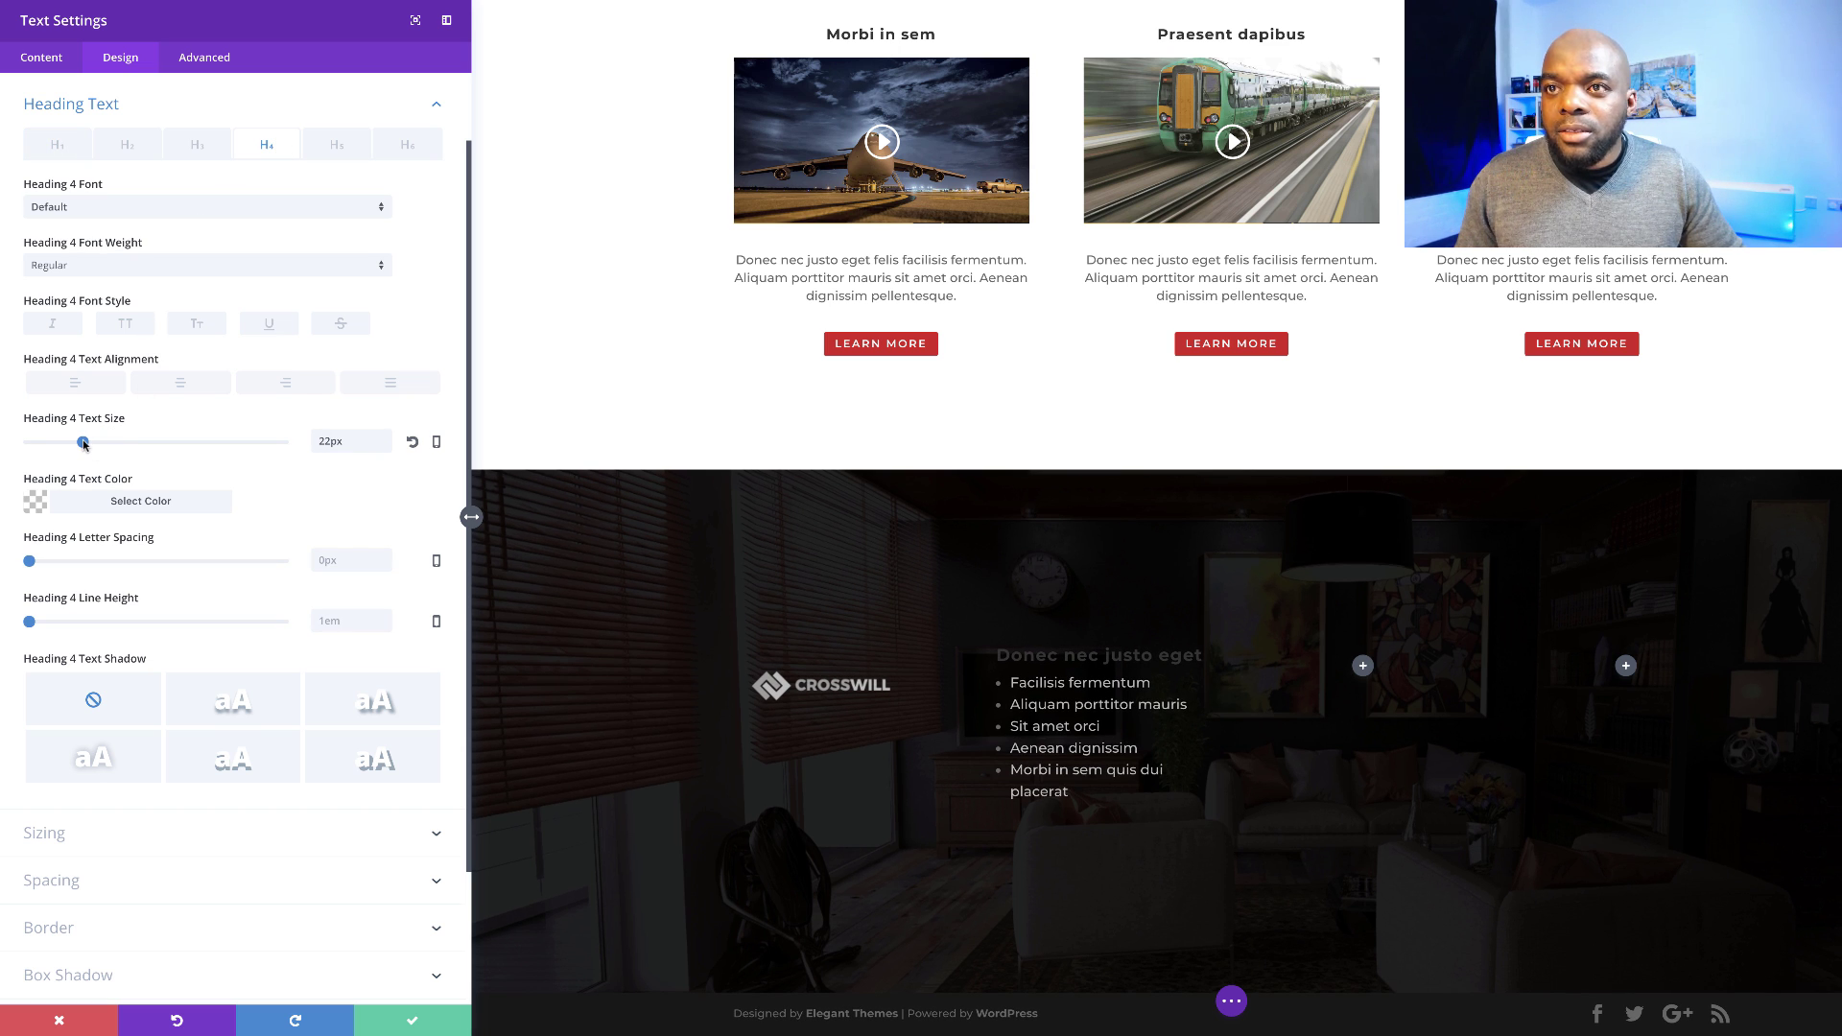
pyautogui.click(35, 508)
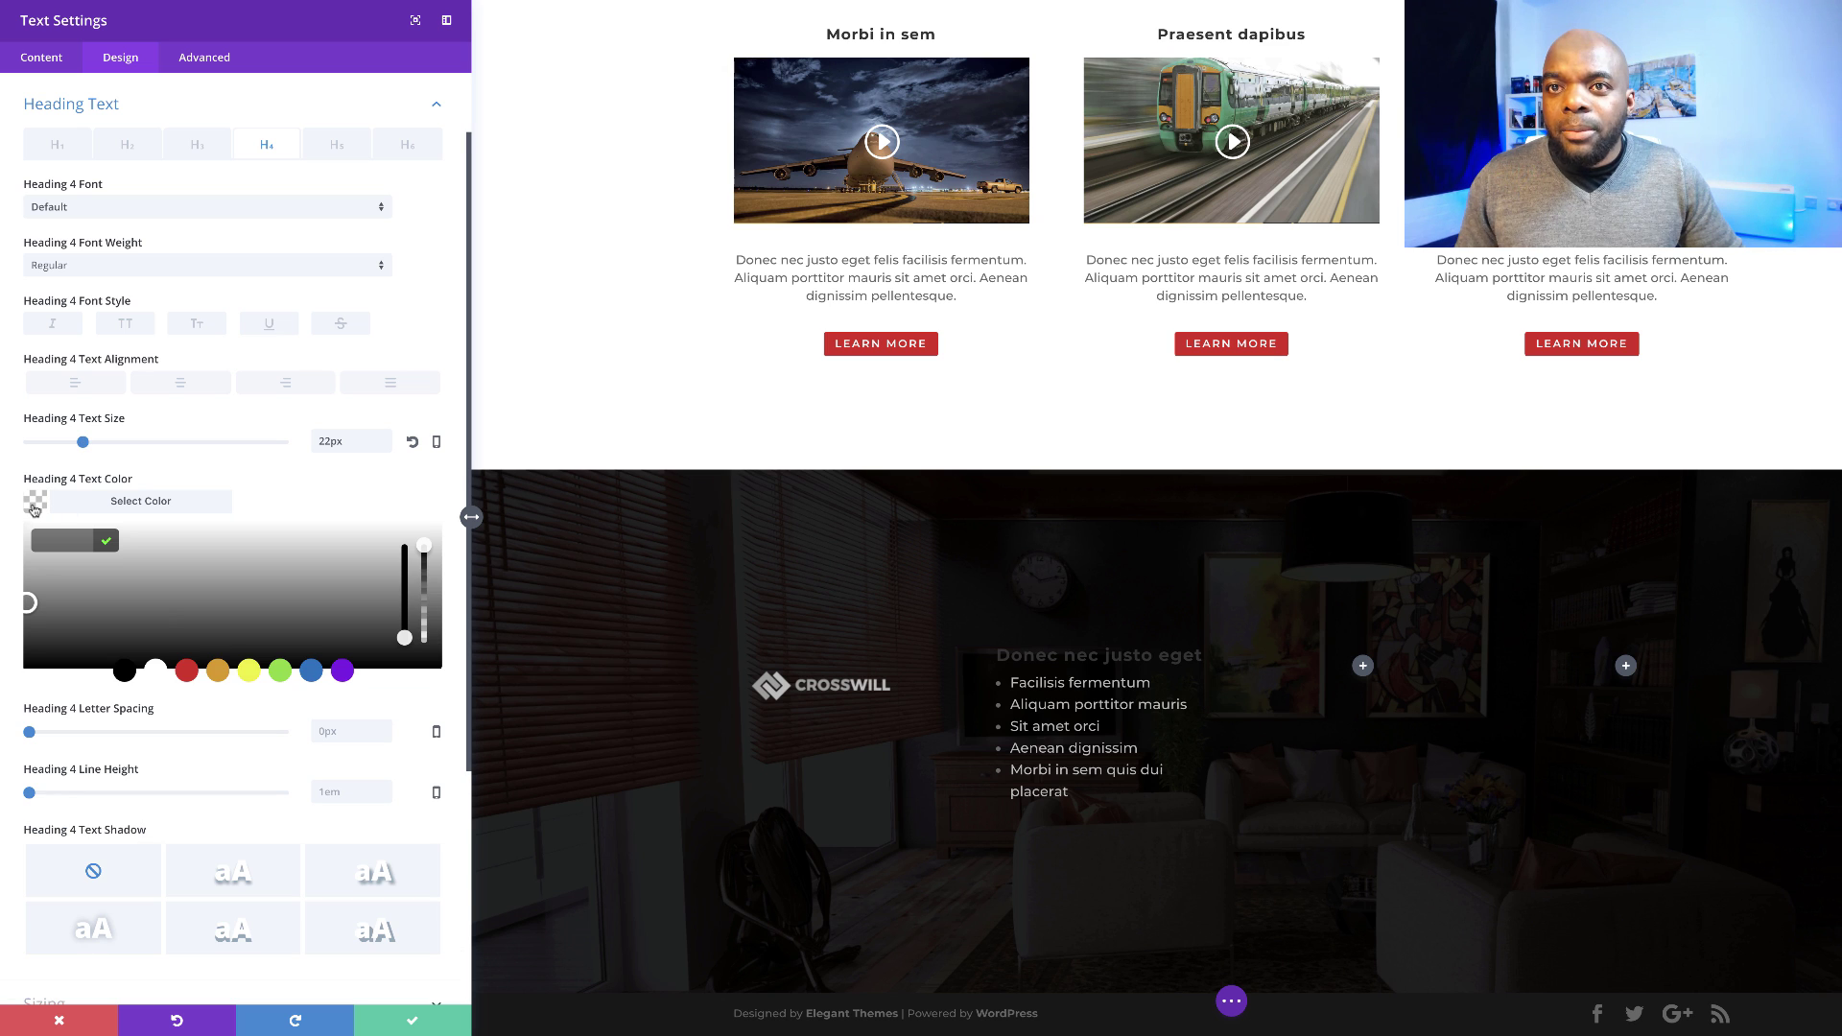
pyautogui.click(219, 671)
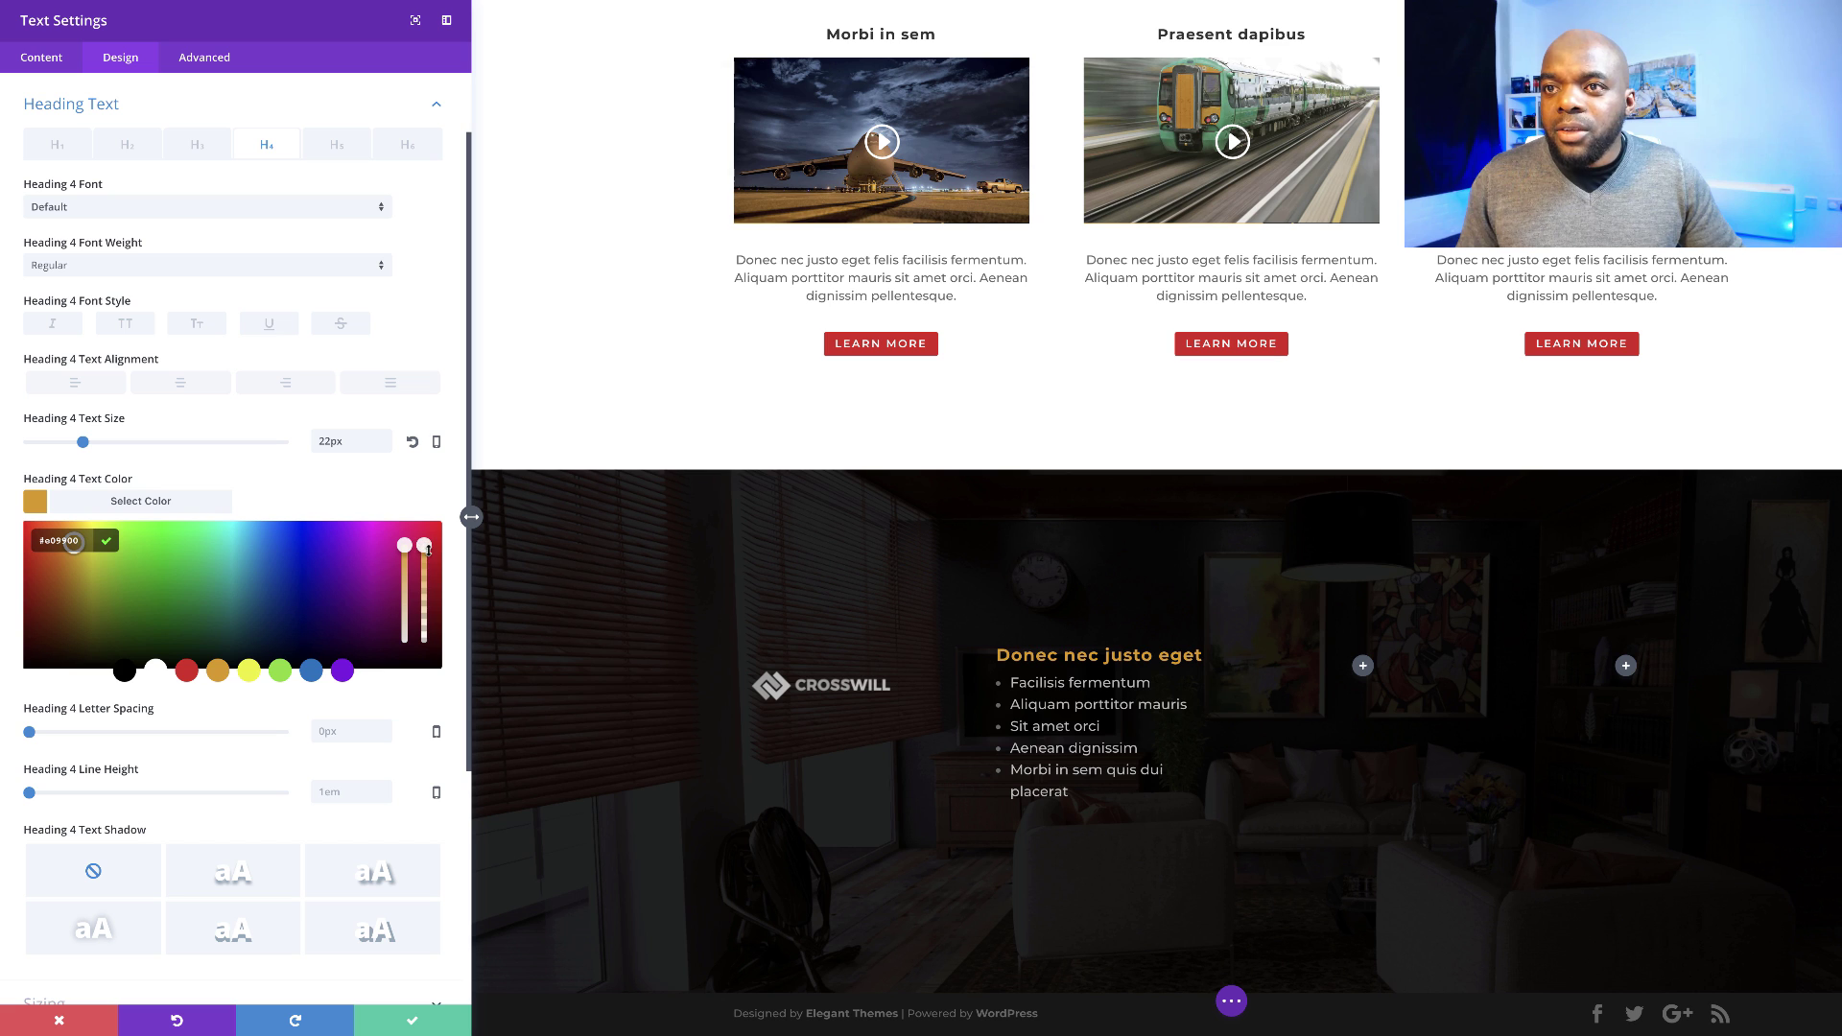
pyautogui.moveTo(429, 557); pyautogui.dragTo(434, 602)
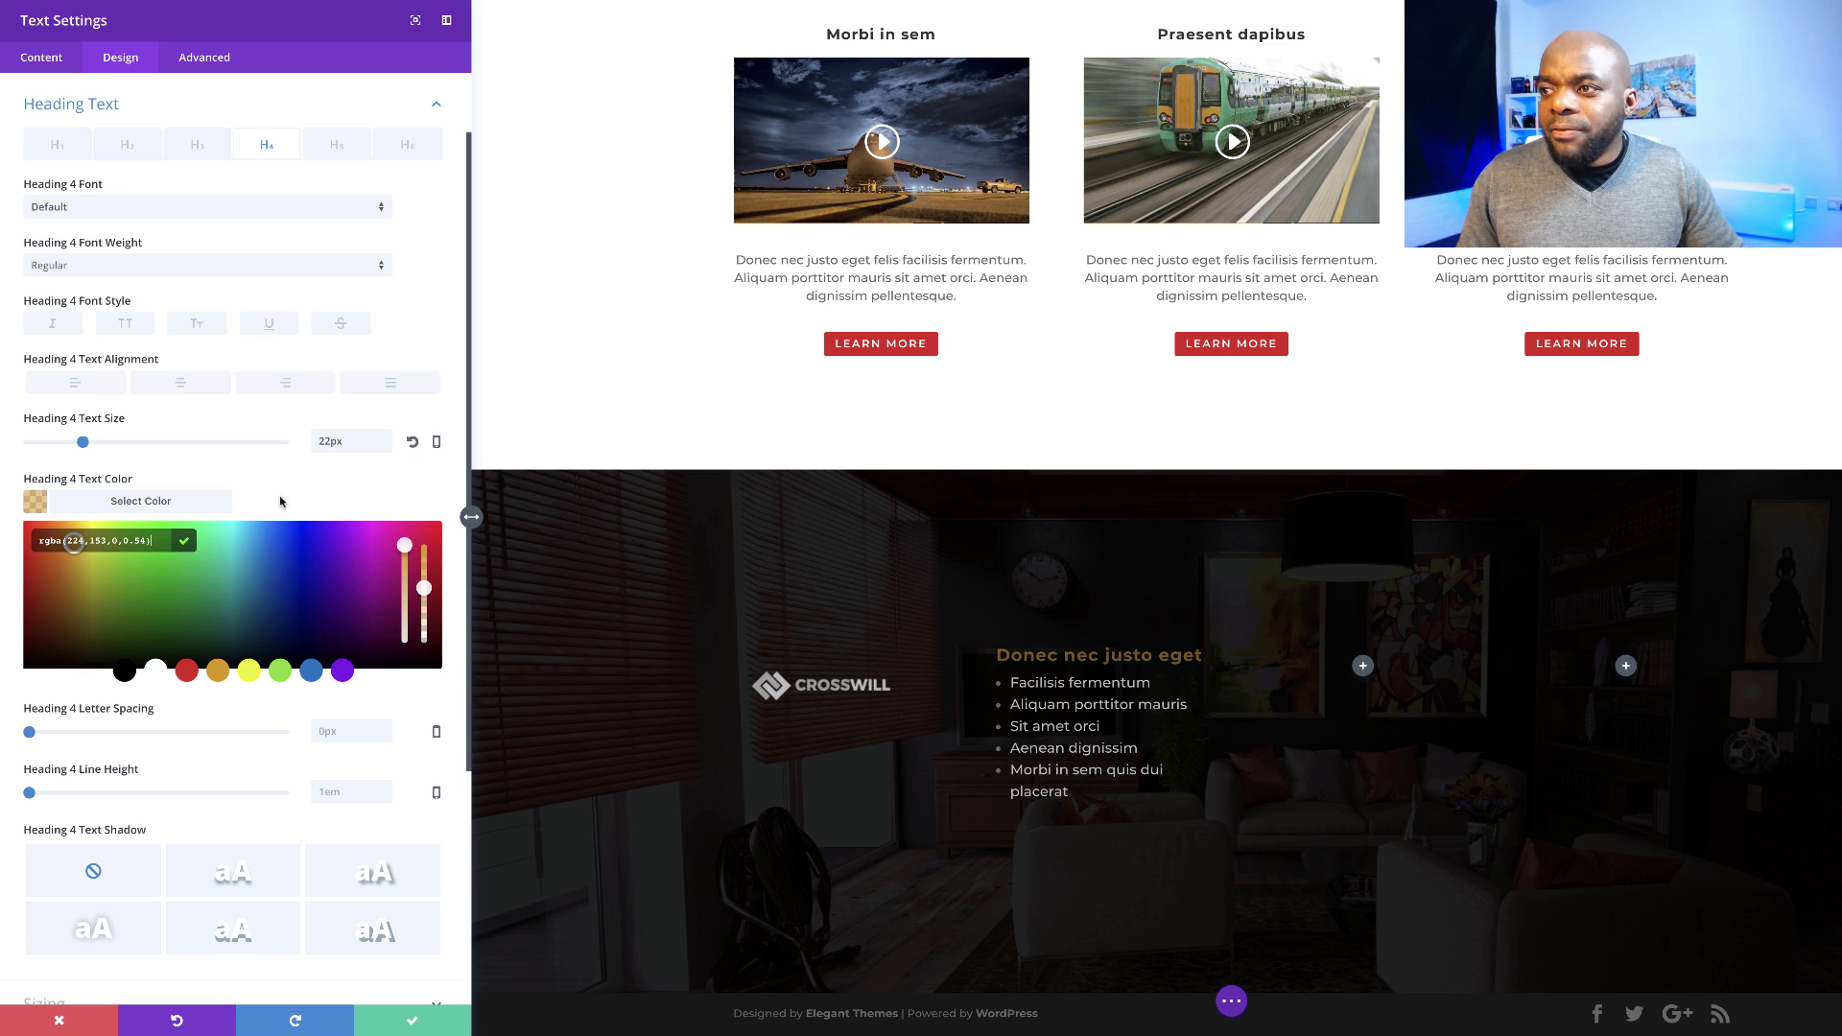
pyautogui.moveTo(82, 443); pyautogui.dragTo(81, 444)
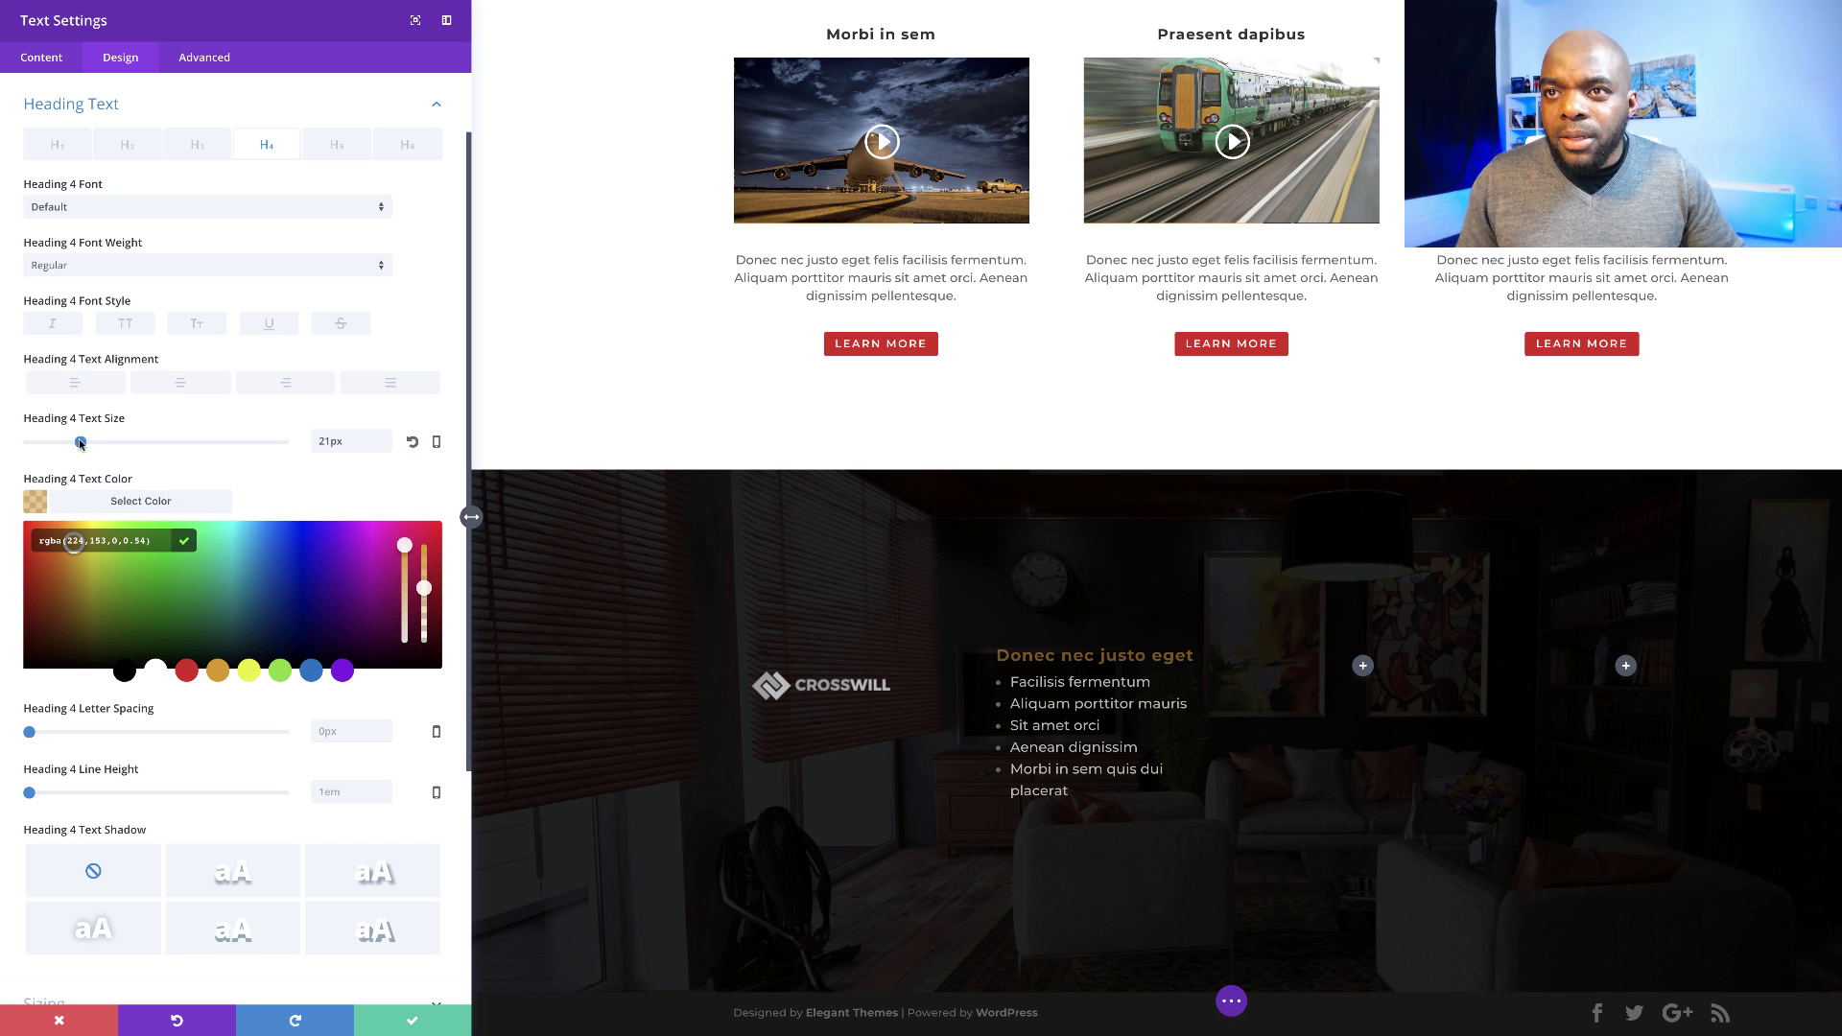
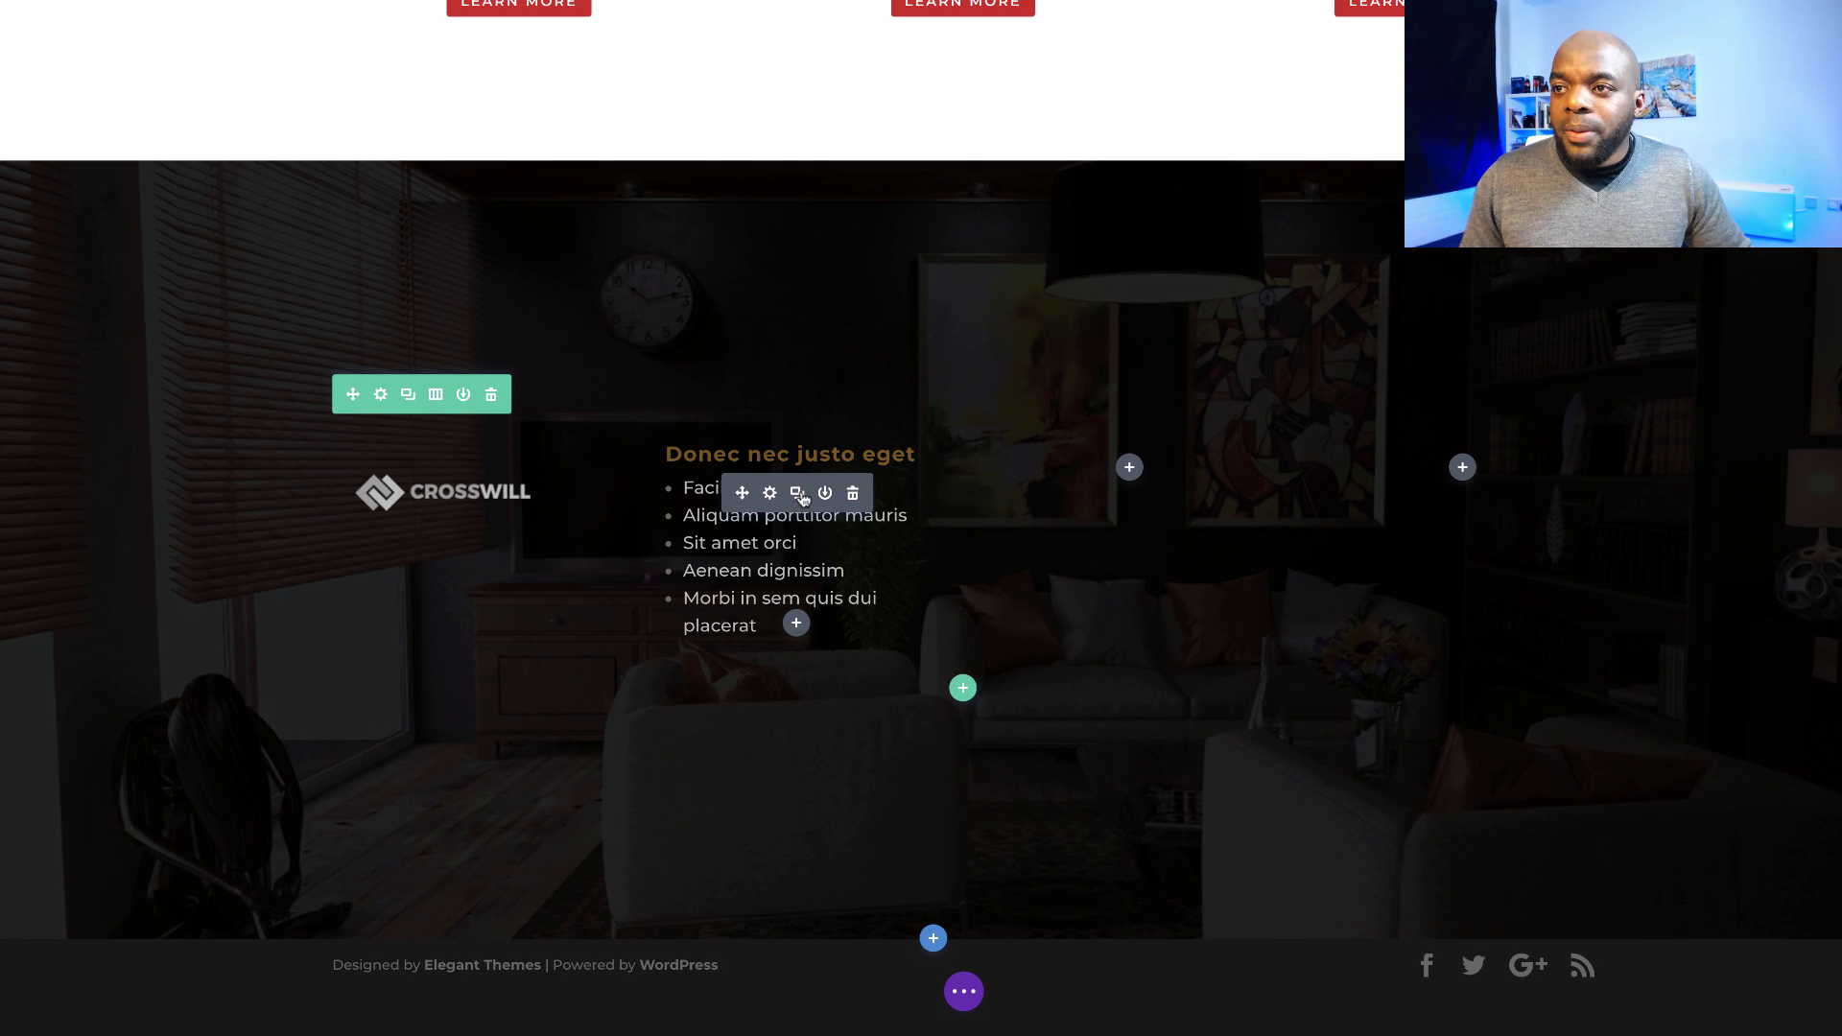
# - Duplicate the link list text module in the second footer column and delete the copy again
pyautogui.click(799, 494)
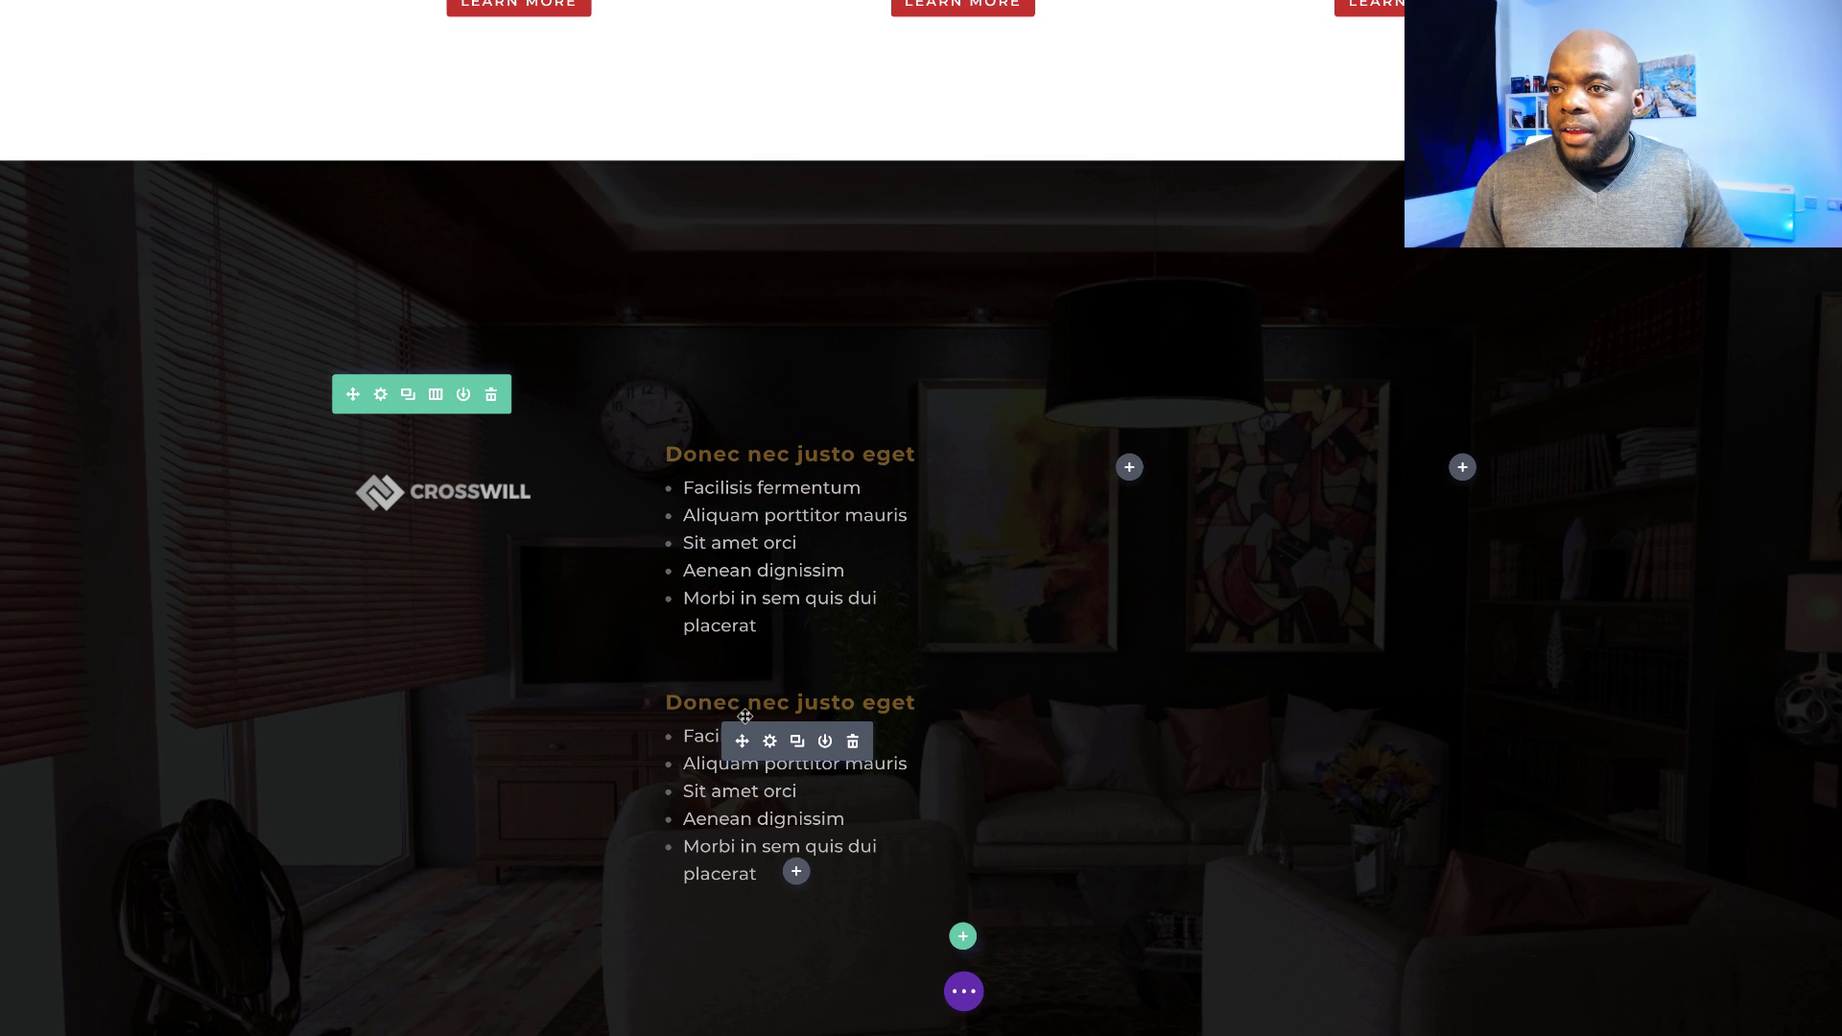
pyautogui.click(853, 740)
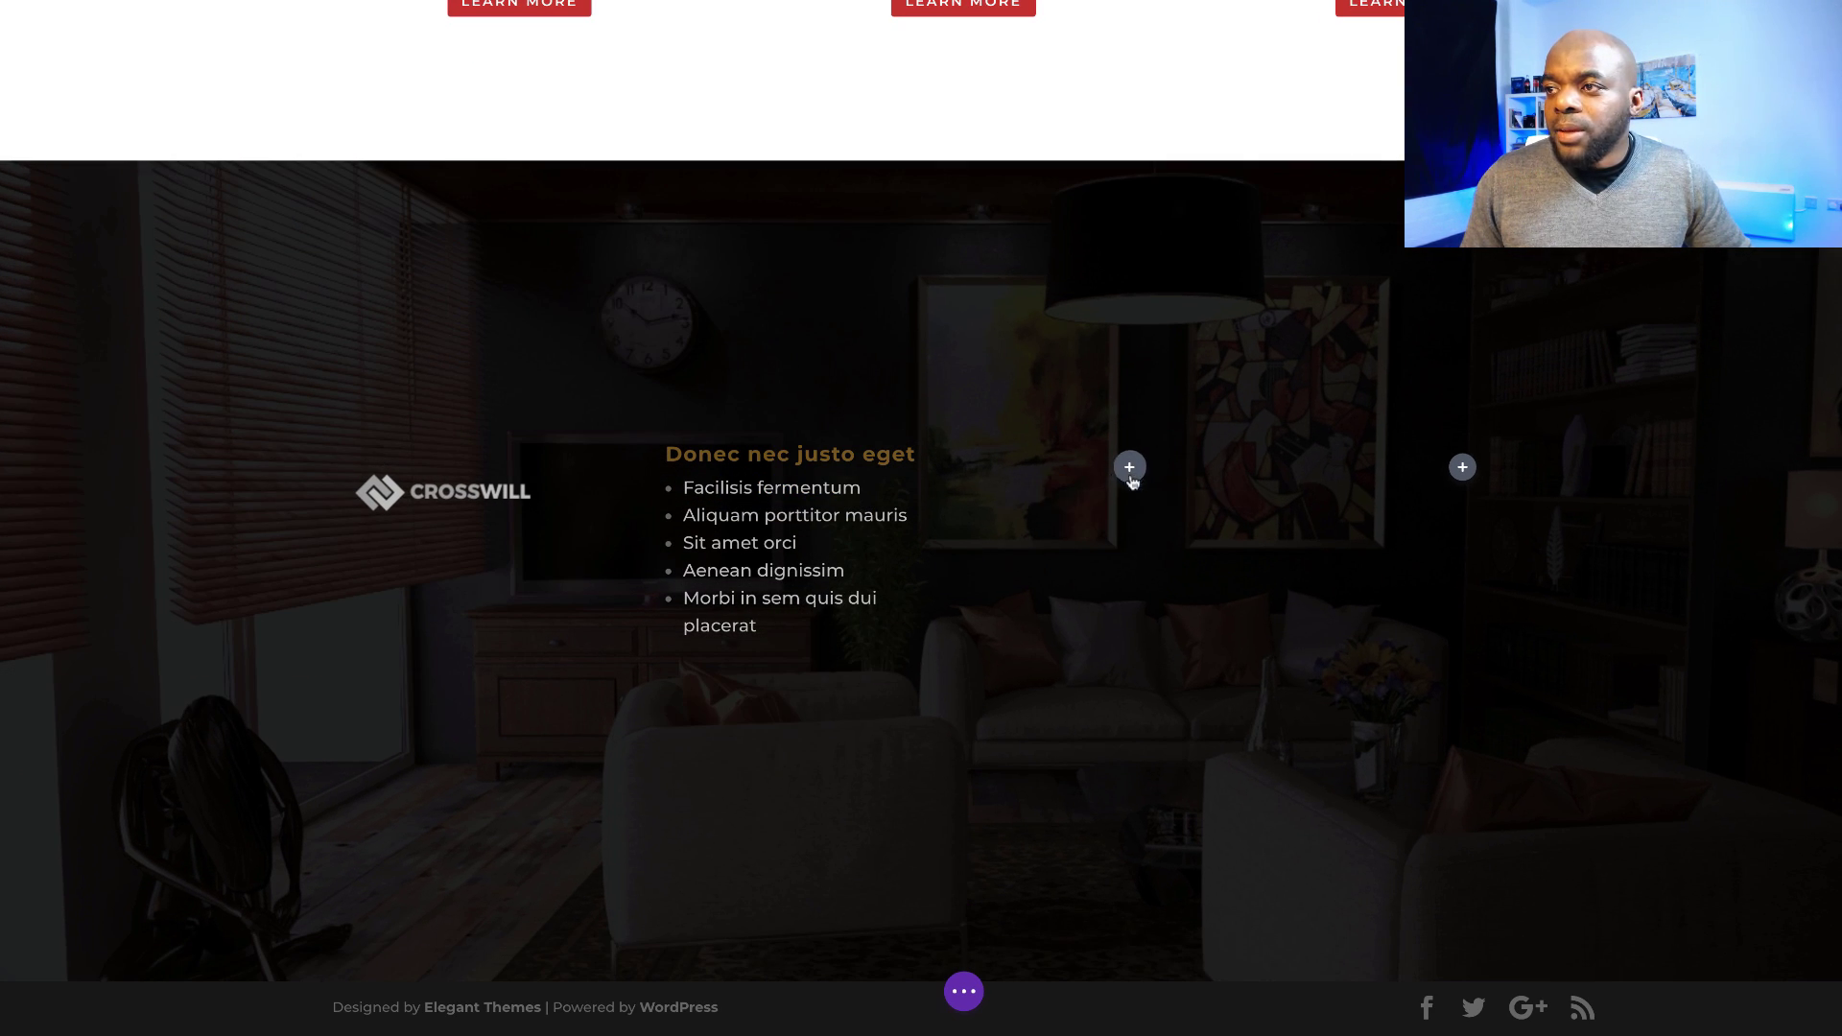
# - Place a copy of the link list in the third footer column and insert a Text module in the empty fourth column
pyautogui.click(1131, 480)
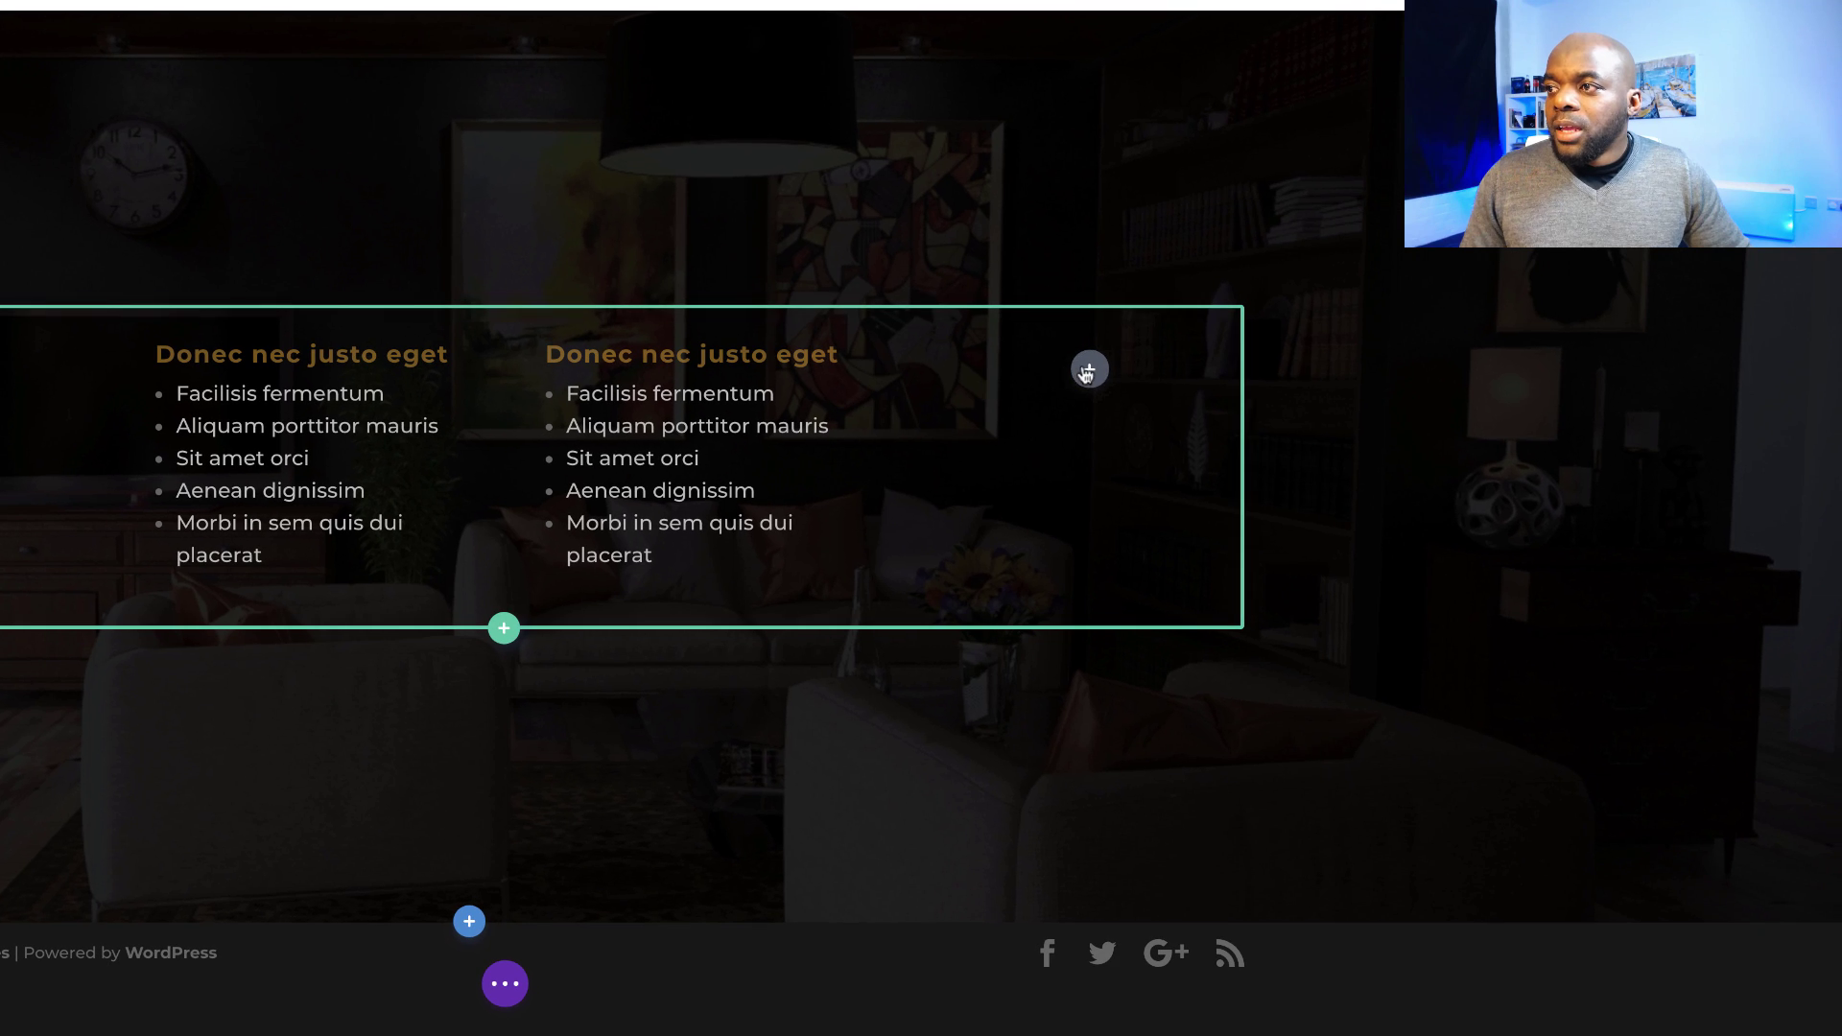
pyautogui.click(1090, 373)
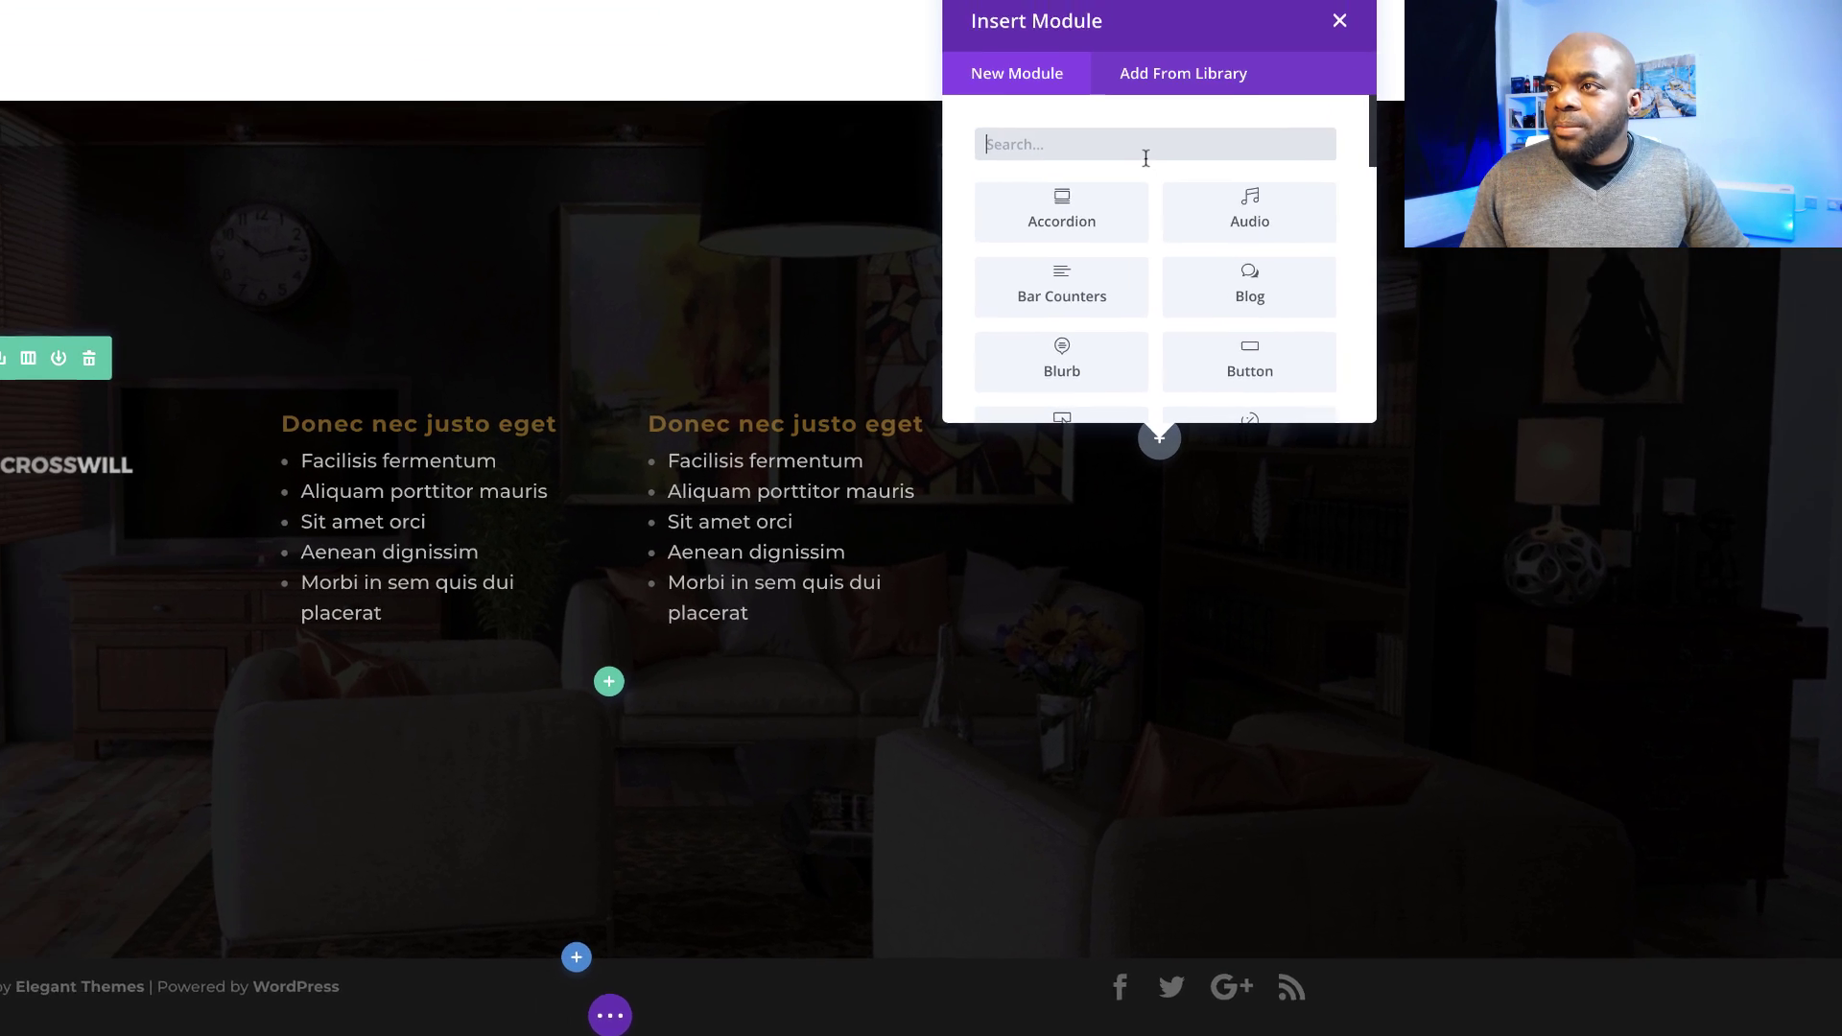
pyautogui.write('text')
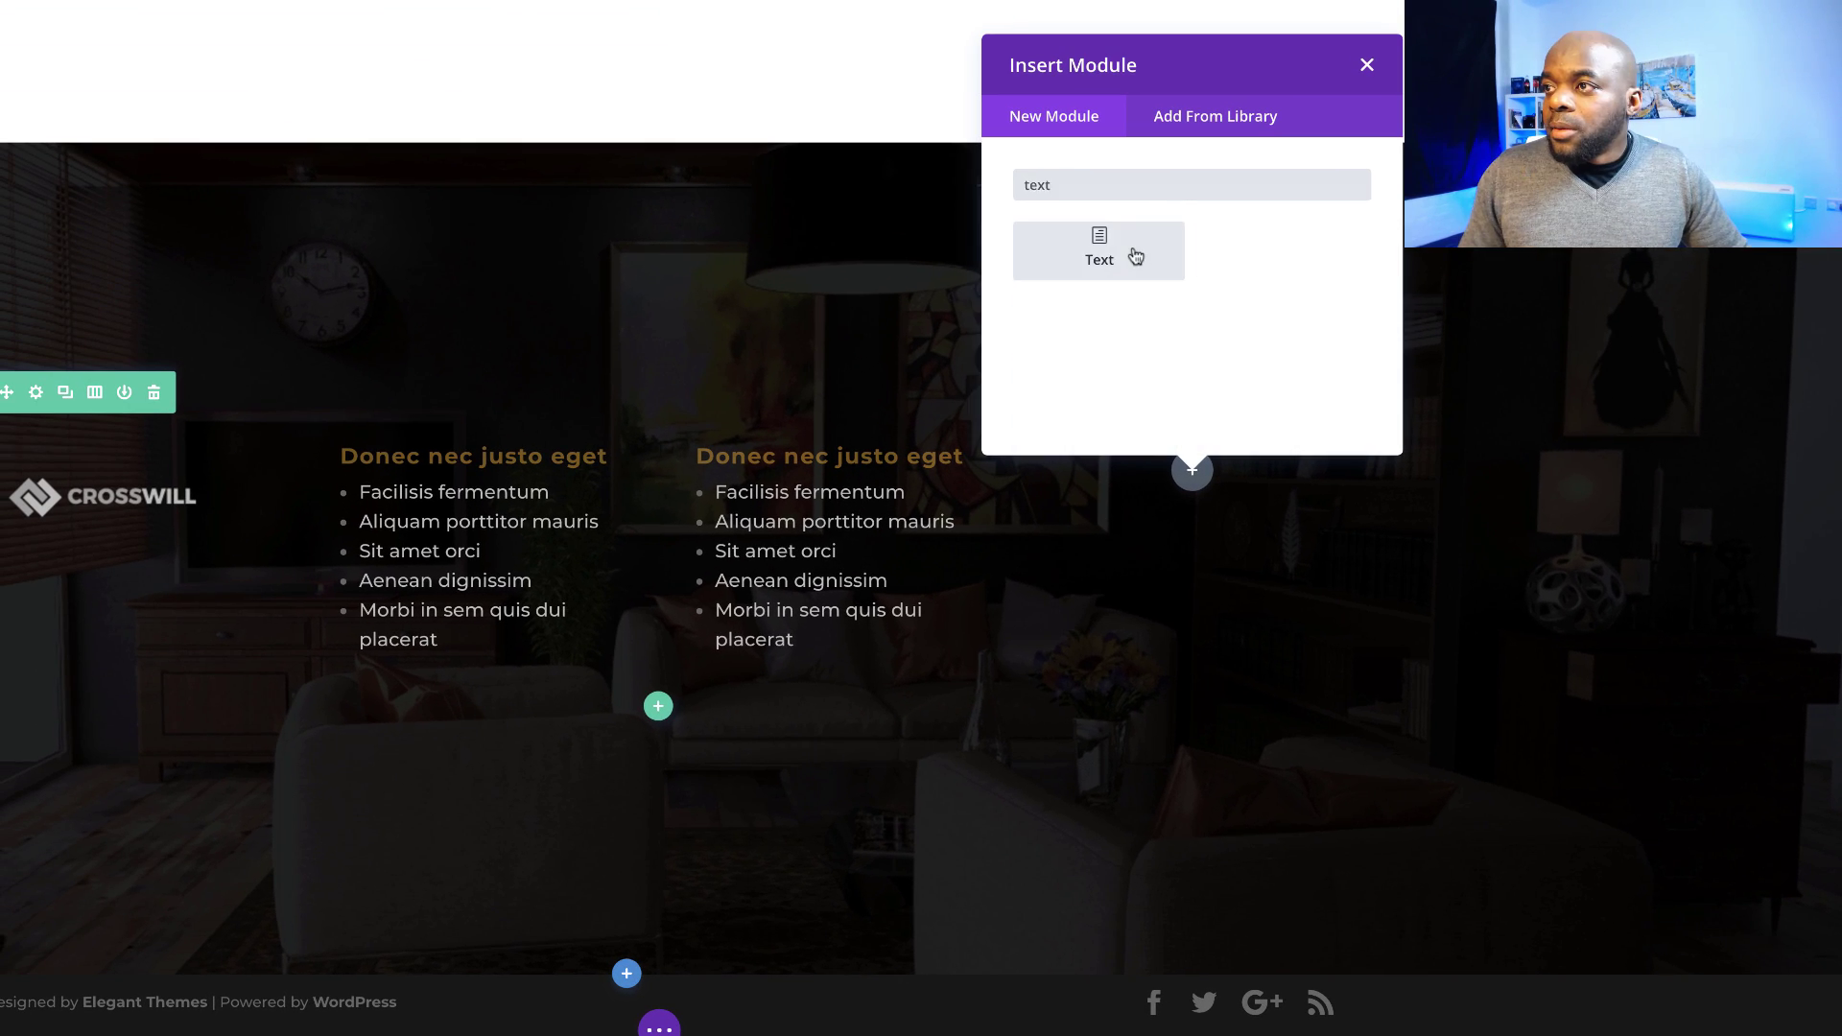
pyautogui.click(1099, 209)
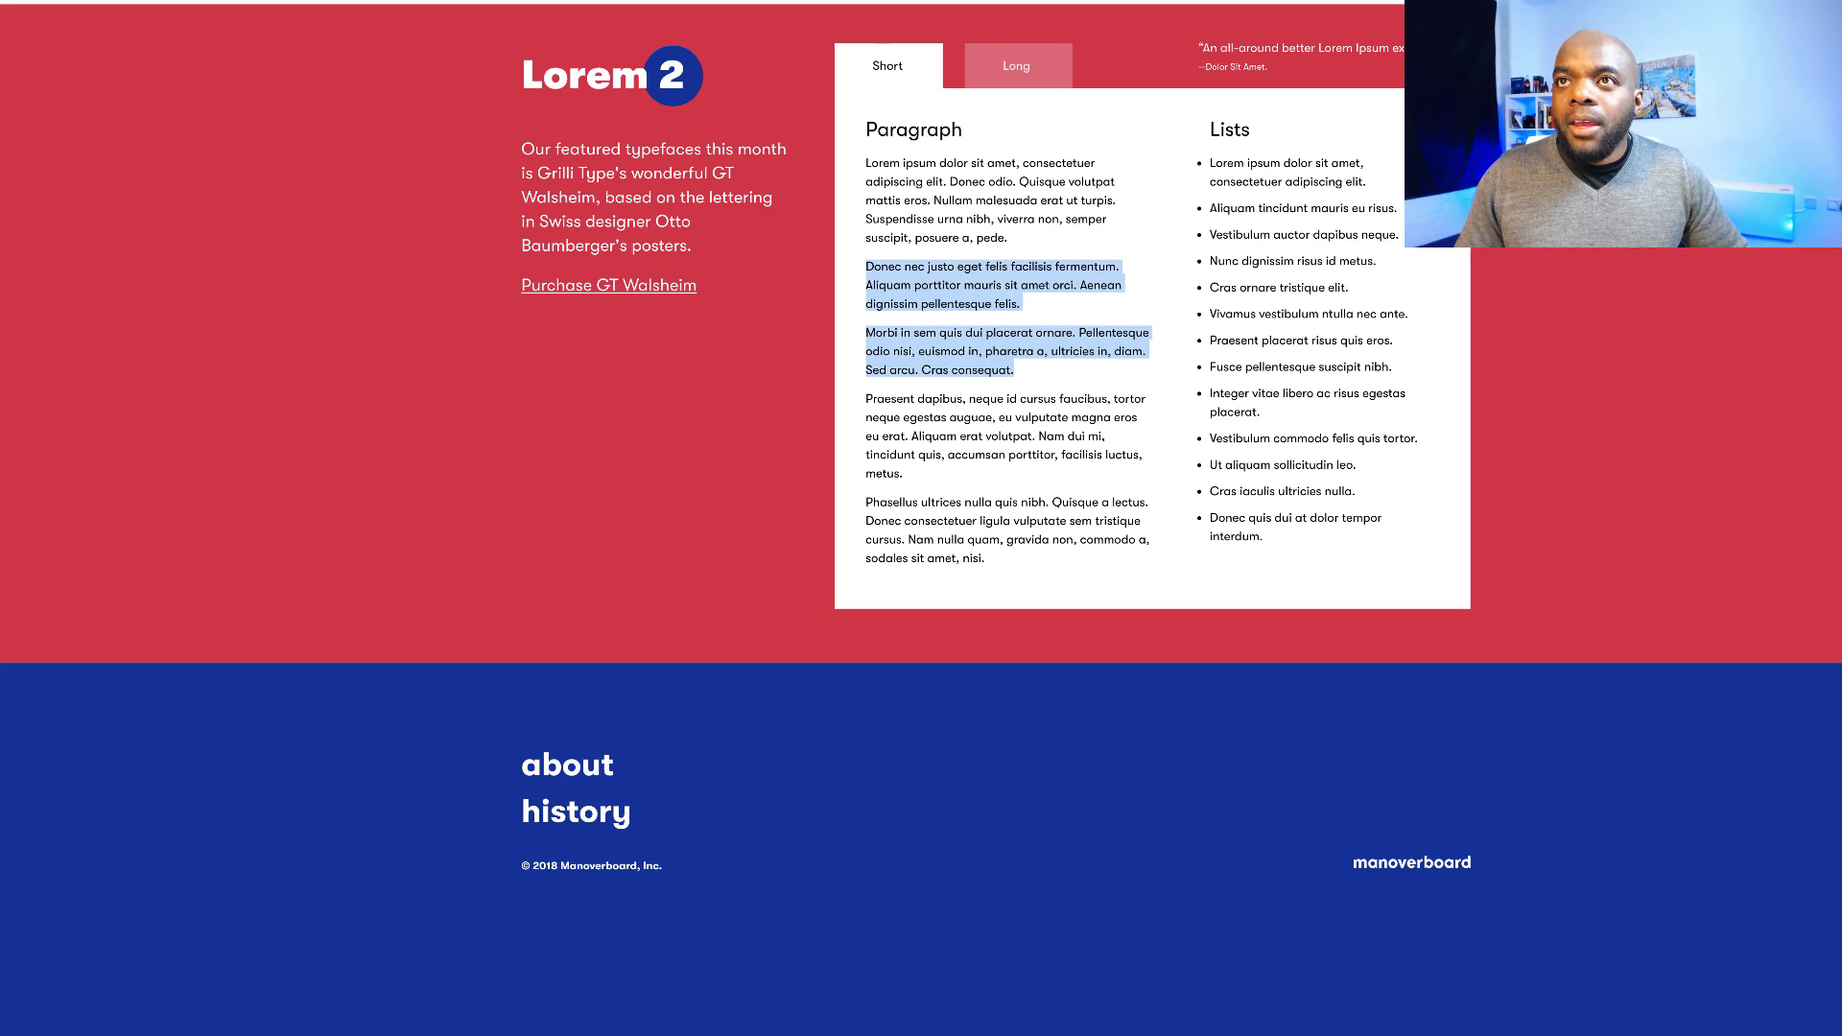
# - Copy "Praesent dapibus" from the Lorem 2 page into the new text module and format it as Heading 4
pyautogui.click(916, 396)
pyautogui.moveTo(962, 397); pyautogui.dragTo(866, 398)
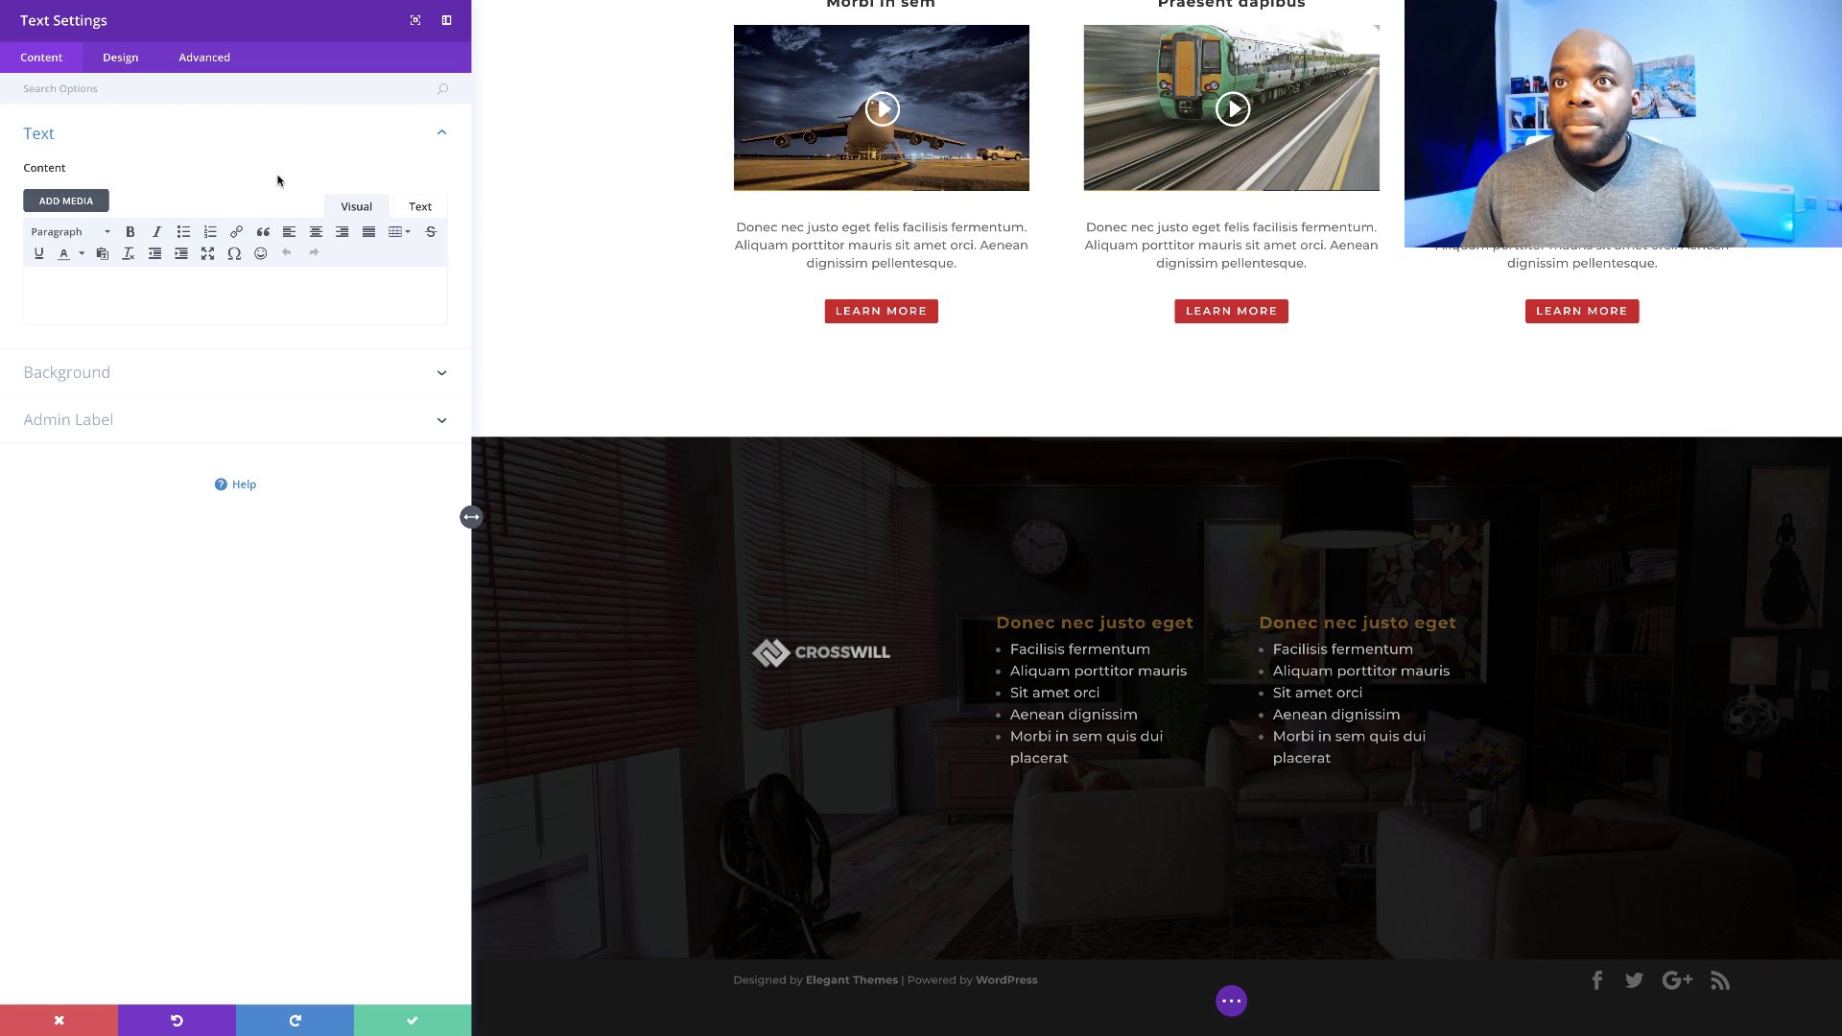
pyautogui.write('Praesent dapibus')
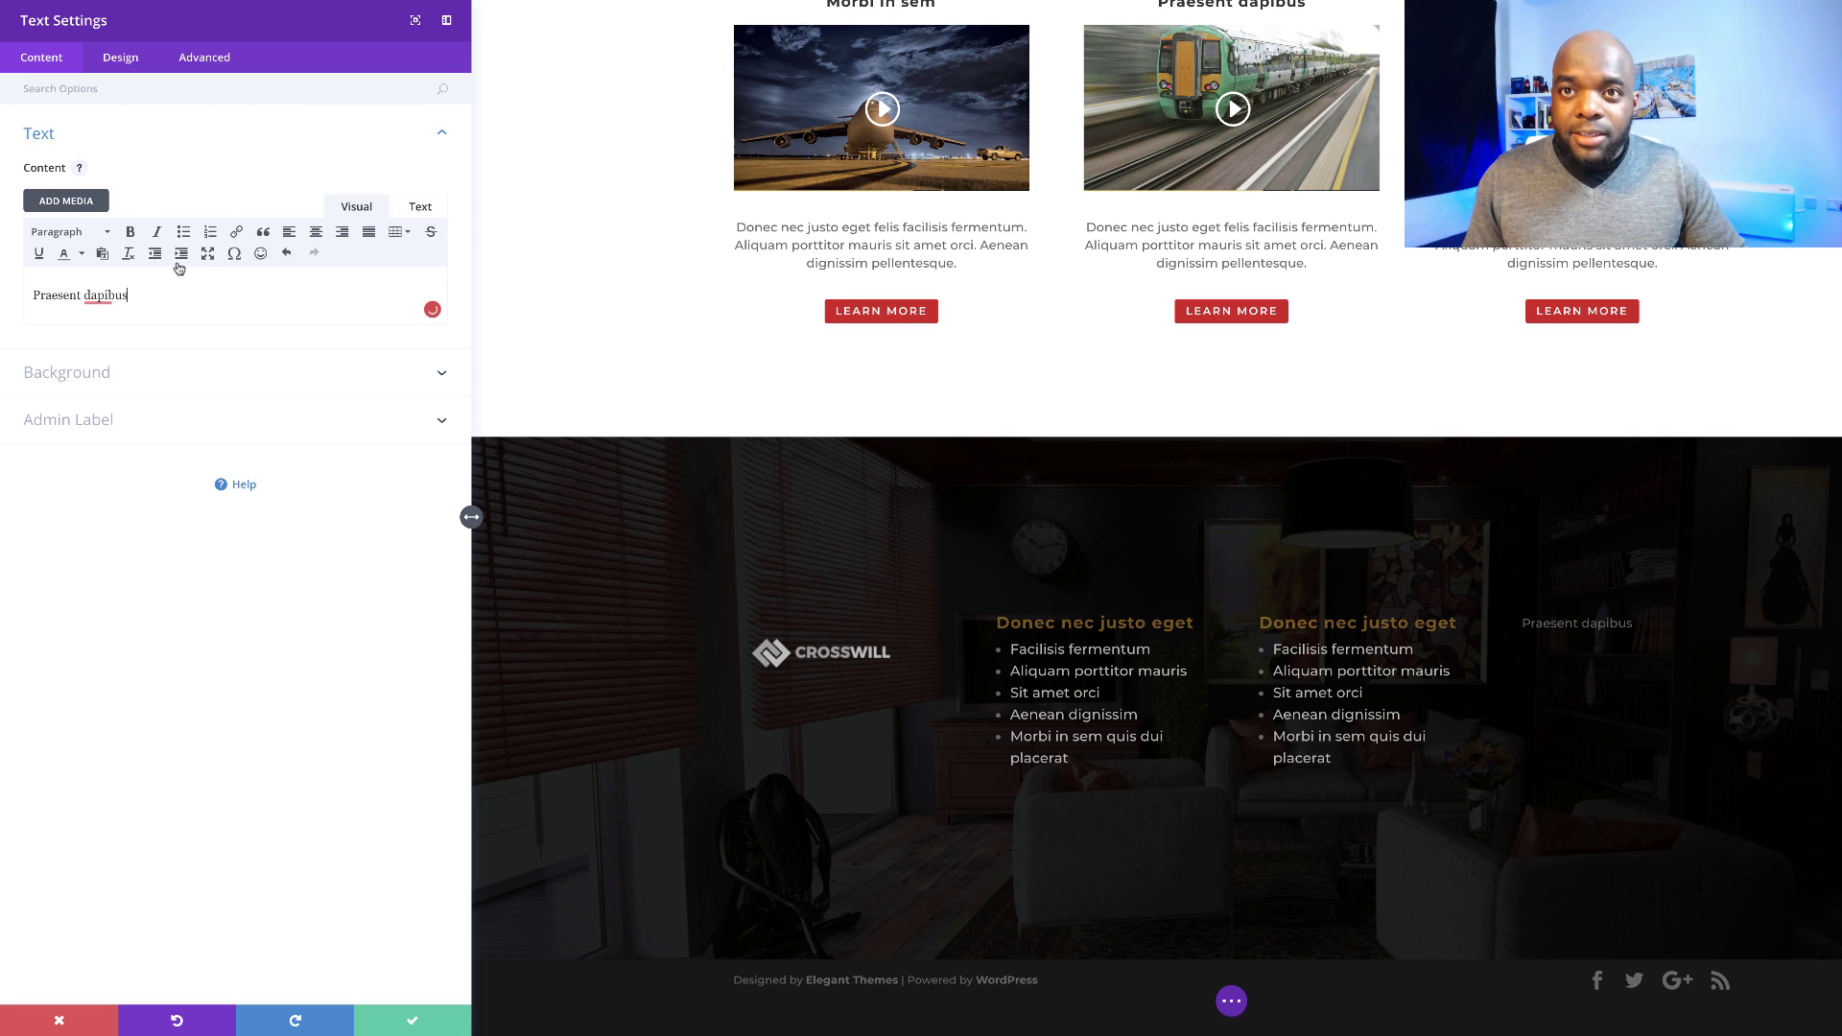
pyautogui.hotkey('ctrl', 'a')
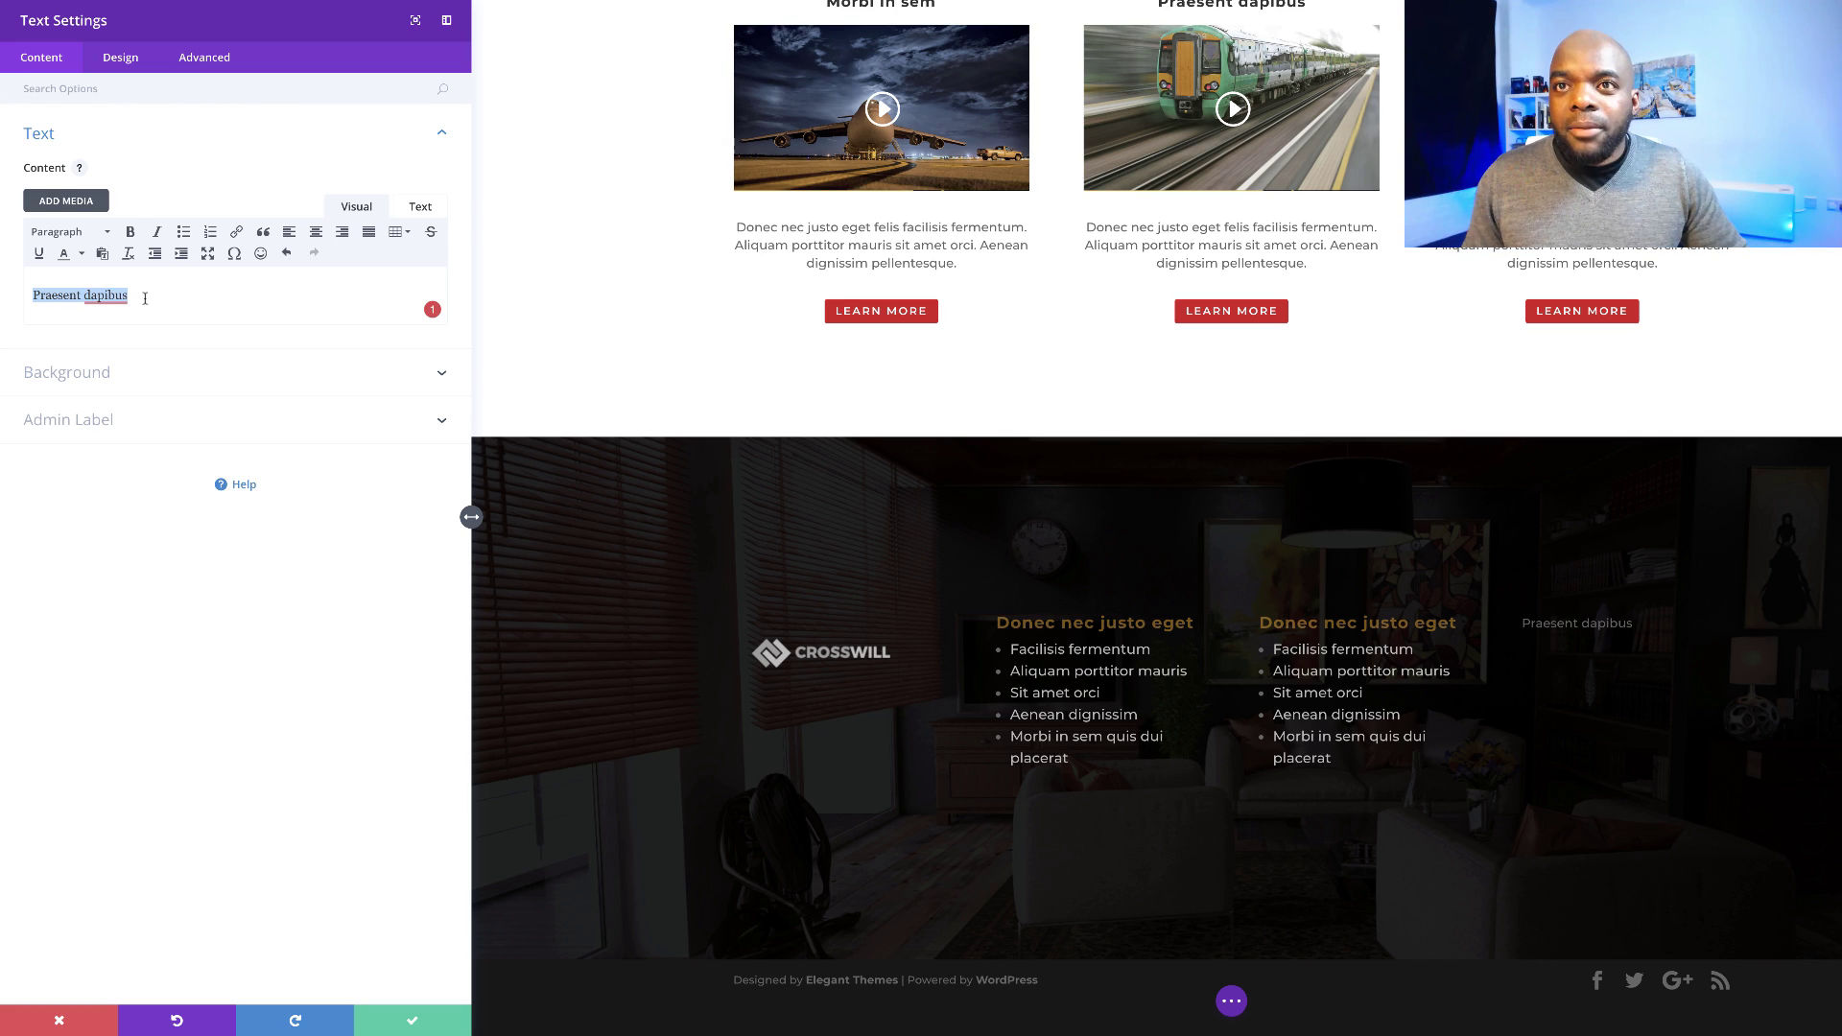
pyautogui.click(105, 233)
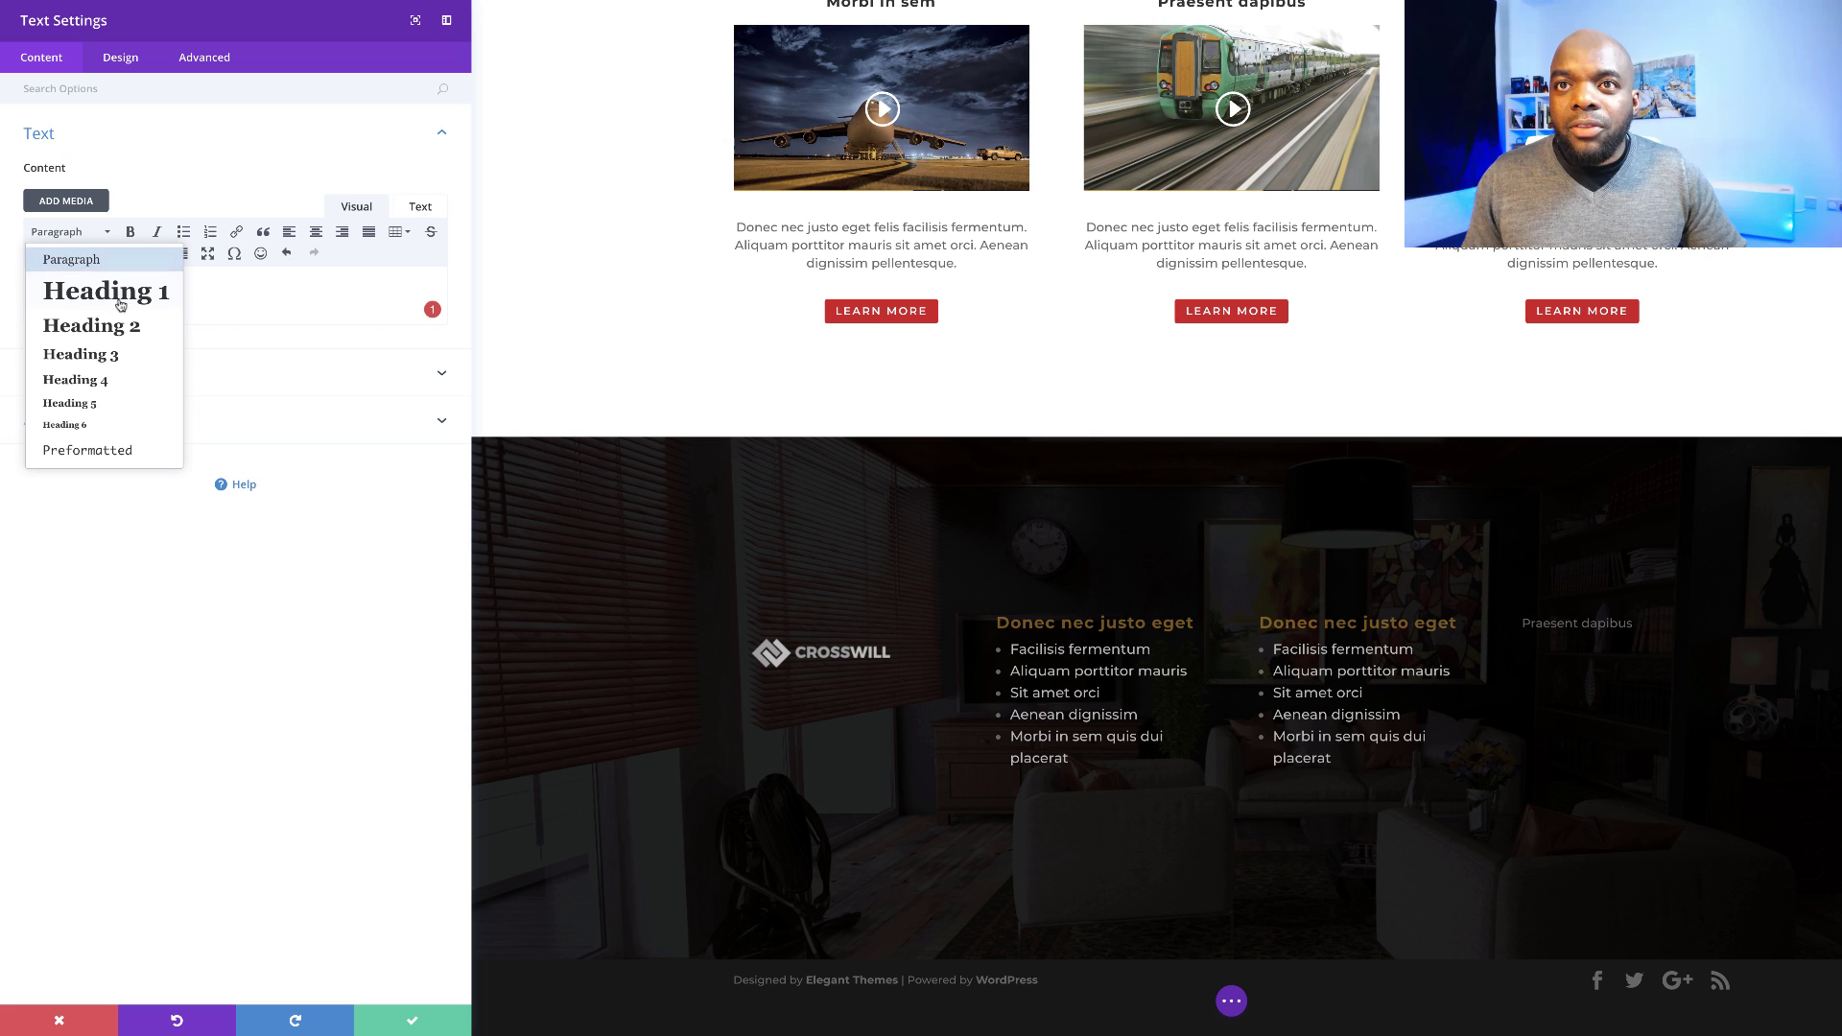
pyautogui.click(110, 382)
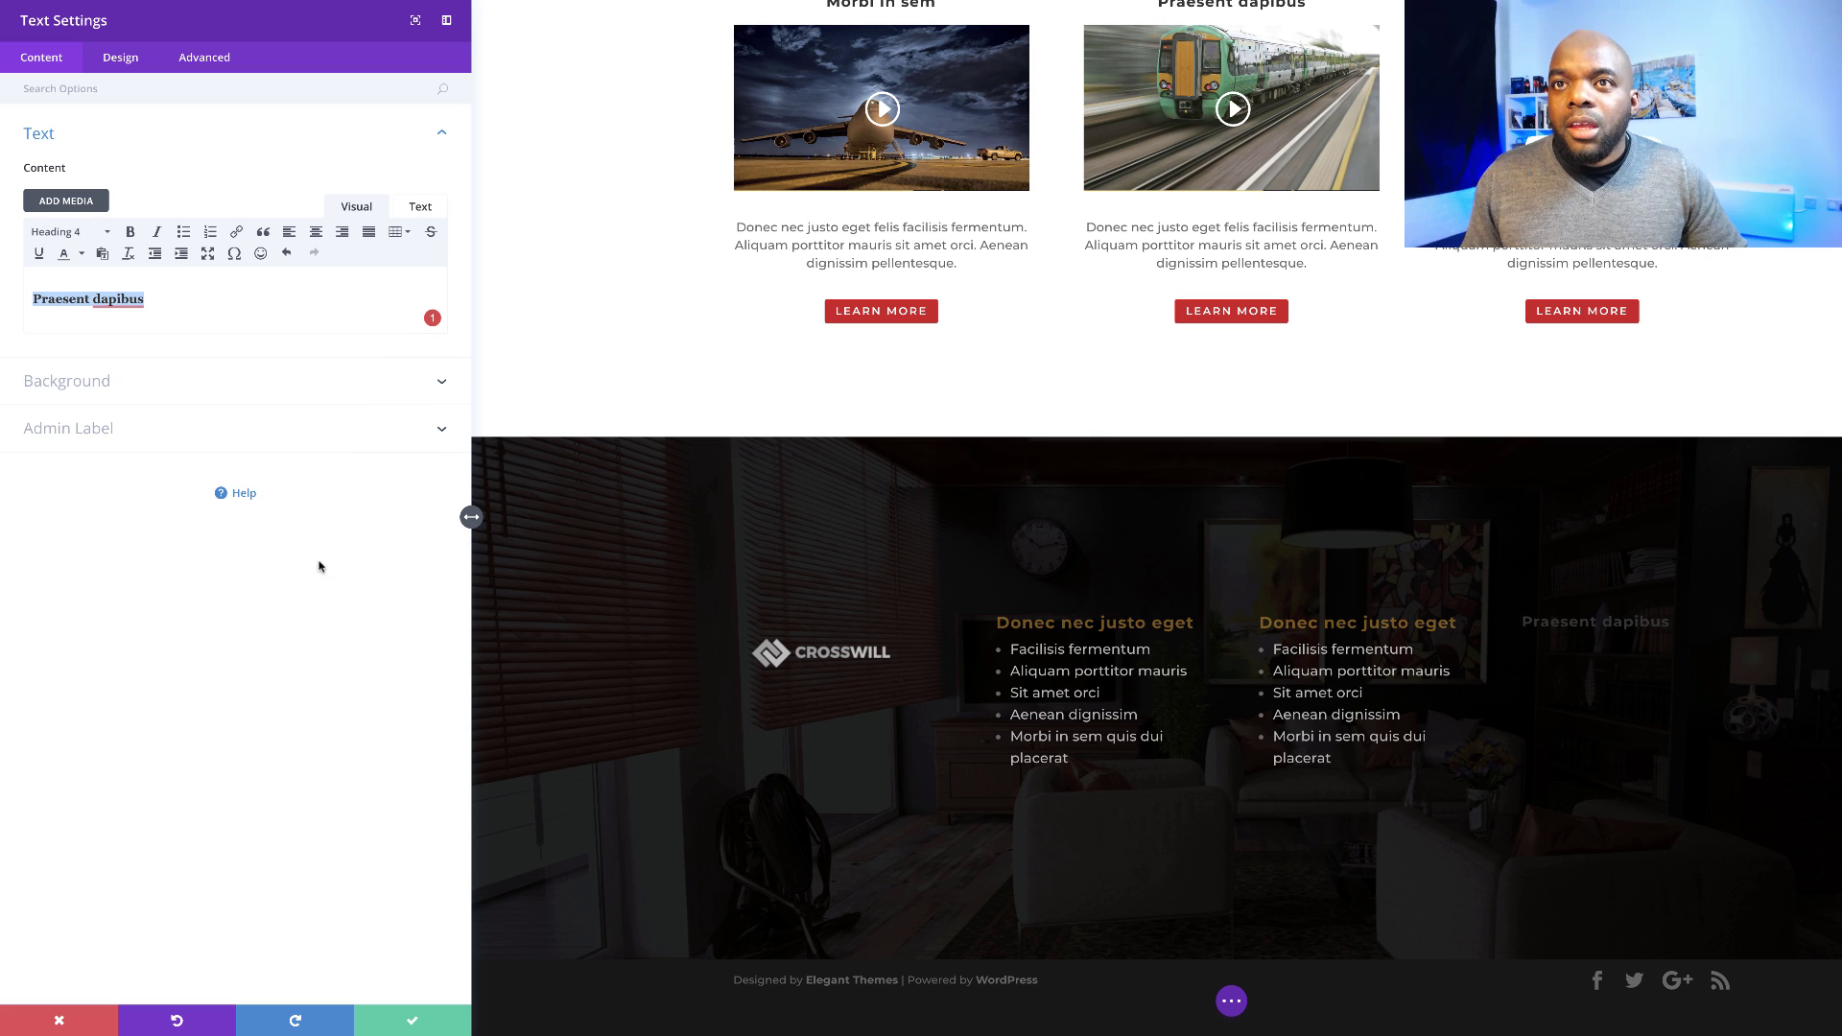
# - Style the module's Heading 4 text in semi-transparent orange, rgba(224,153,0,0.59), at 21px and save the module
pyautogui.click(122, 58)
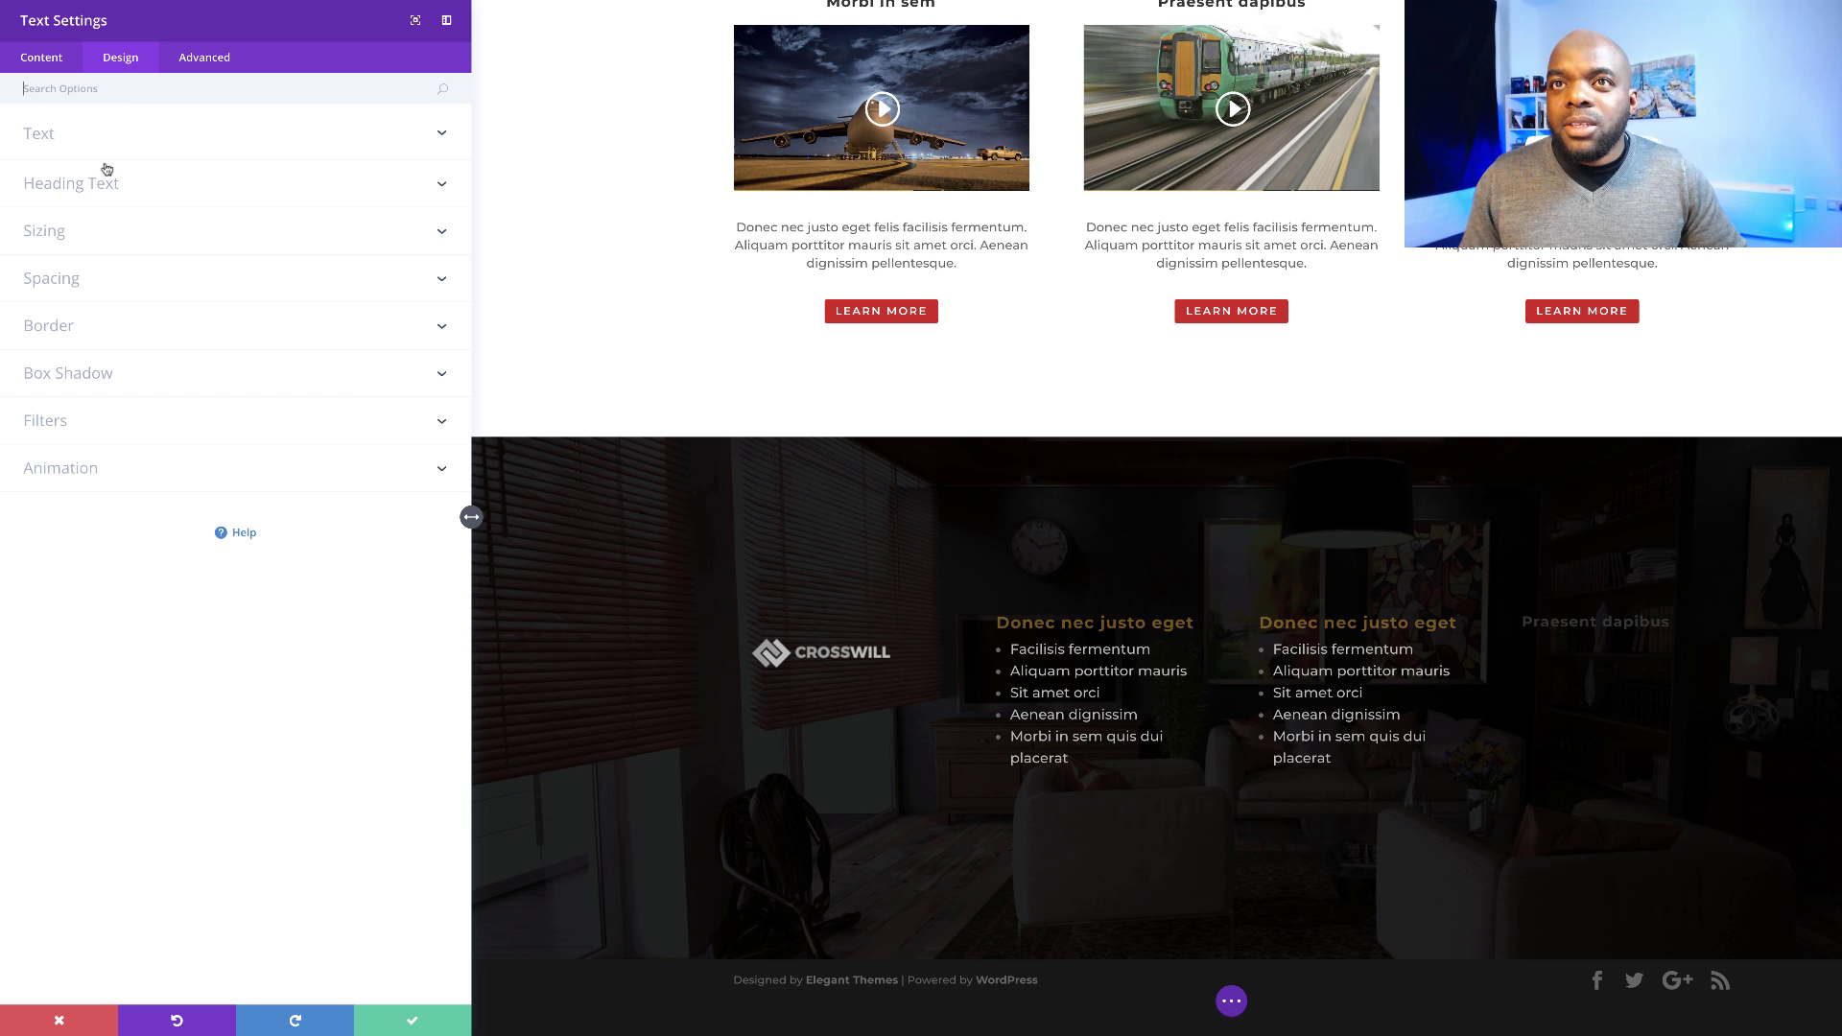
pyautogui.click(81, 184)
pyautogui.click(272, 147)
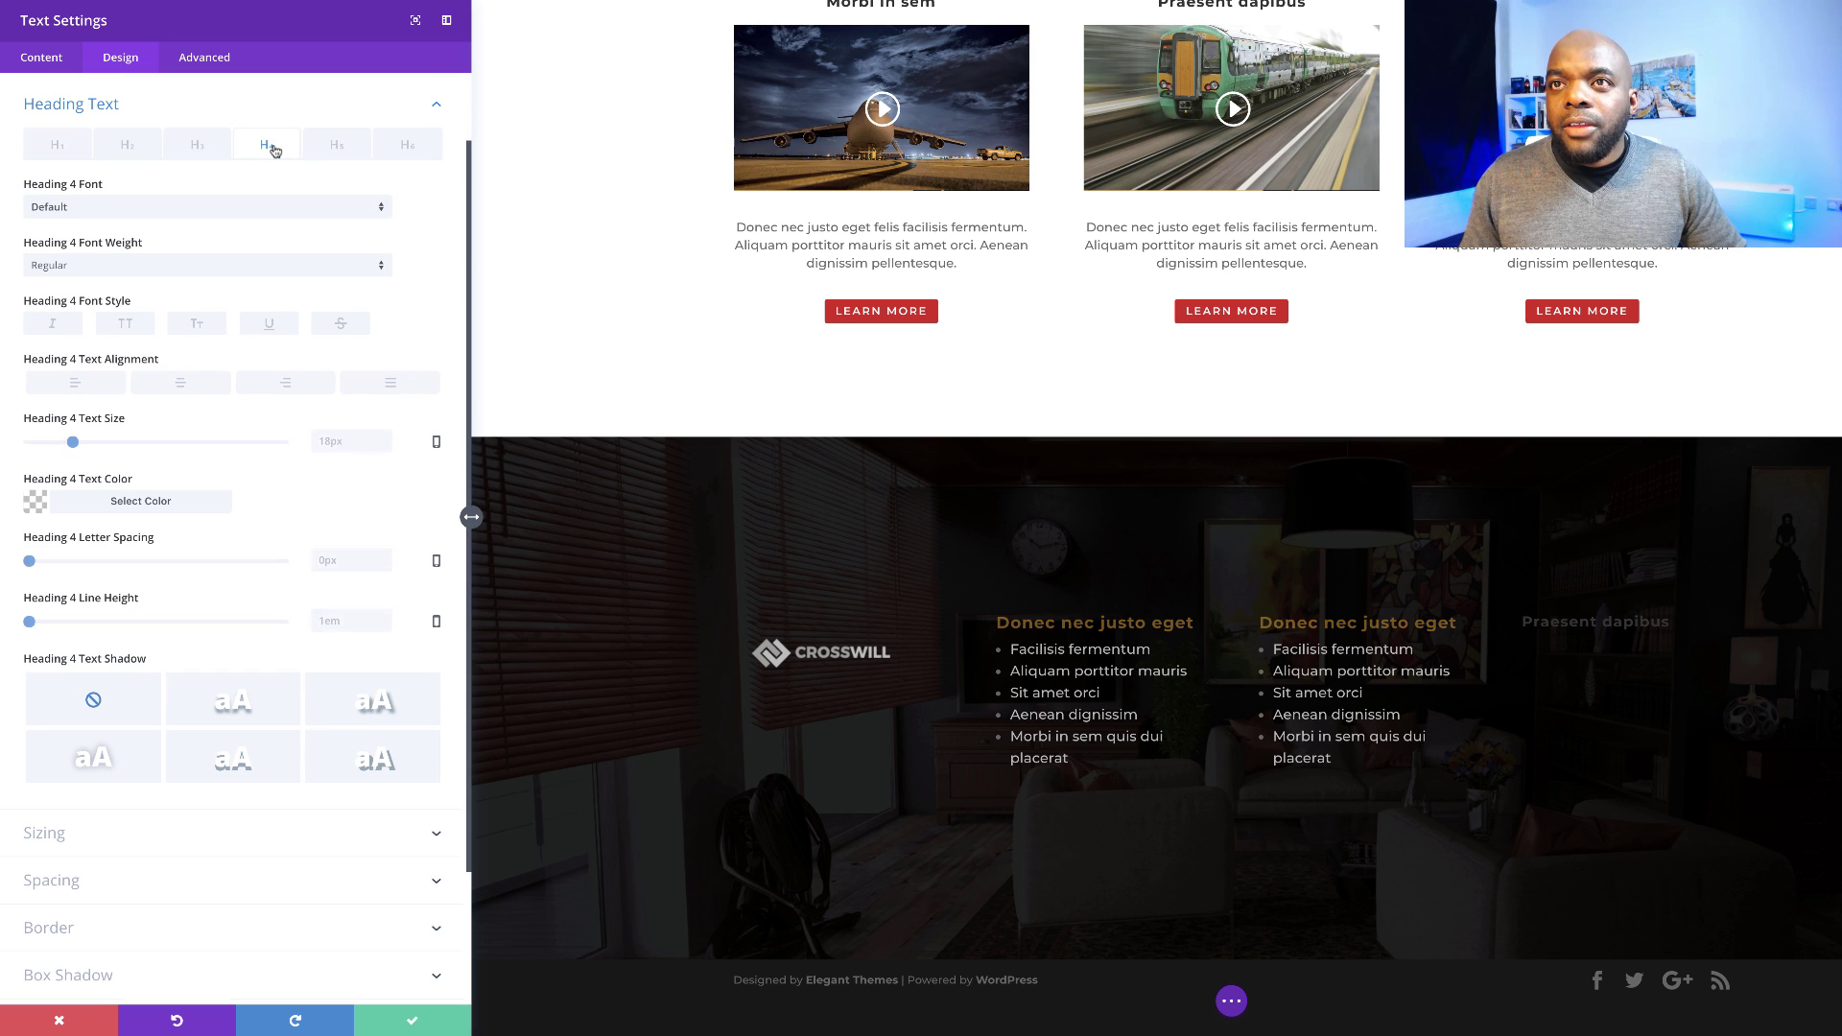
pyautogui.click(35, 501)
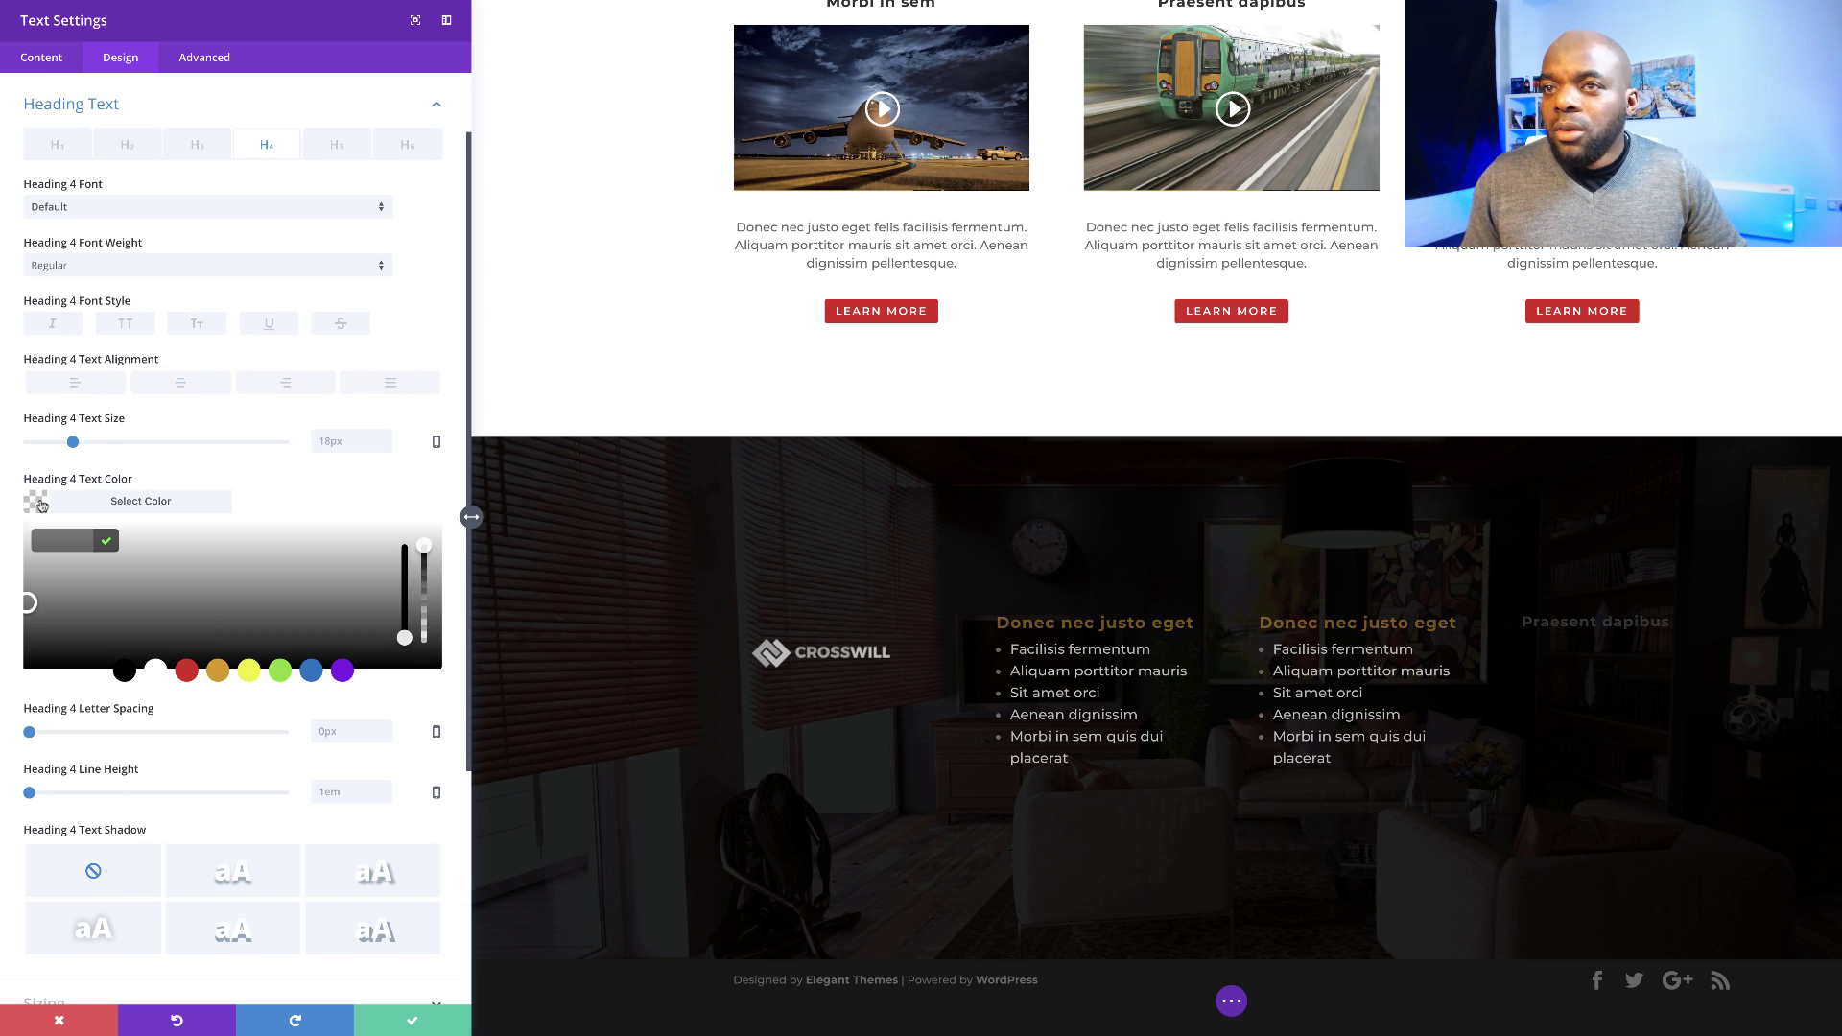
pyautogui.click(218, 671)
pyautogui.click(424, 577)
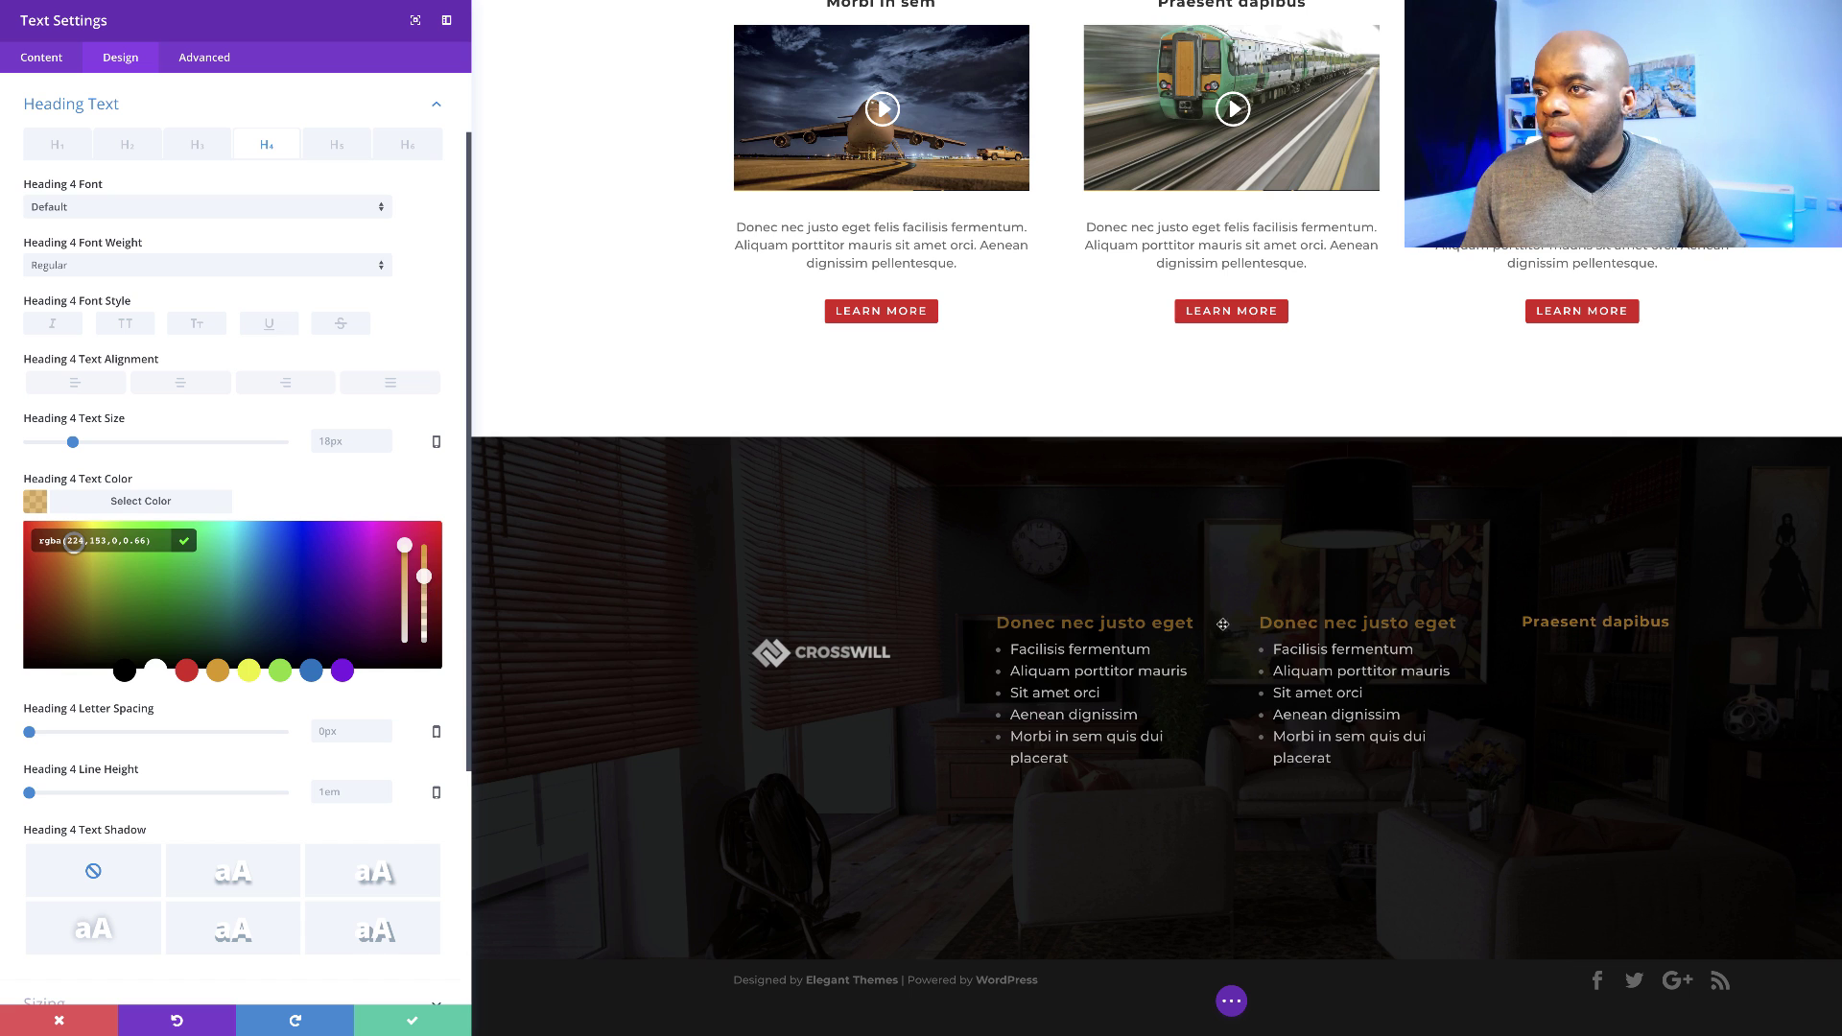
pyautogui.click(424, 576)
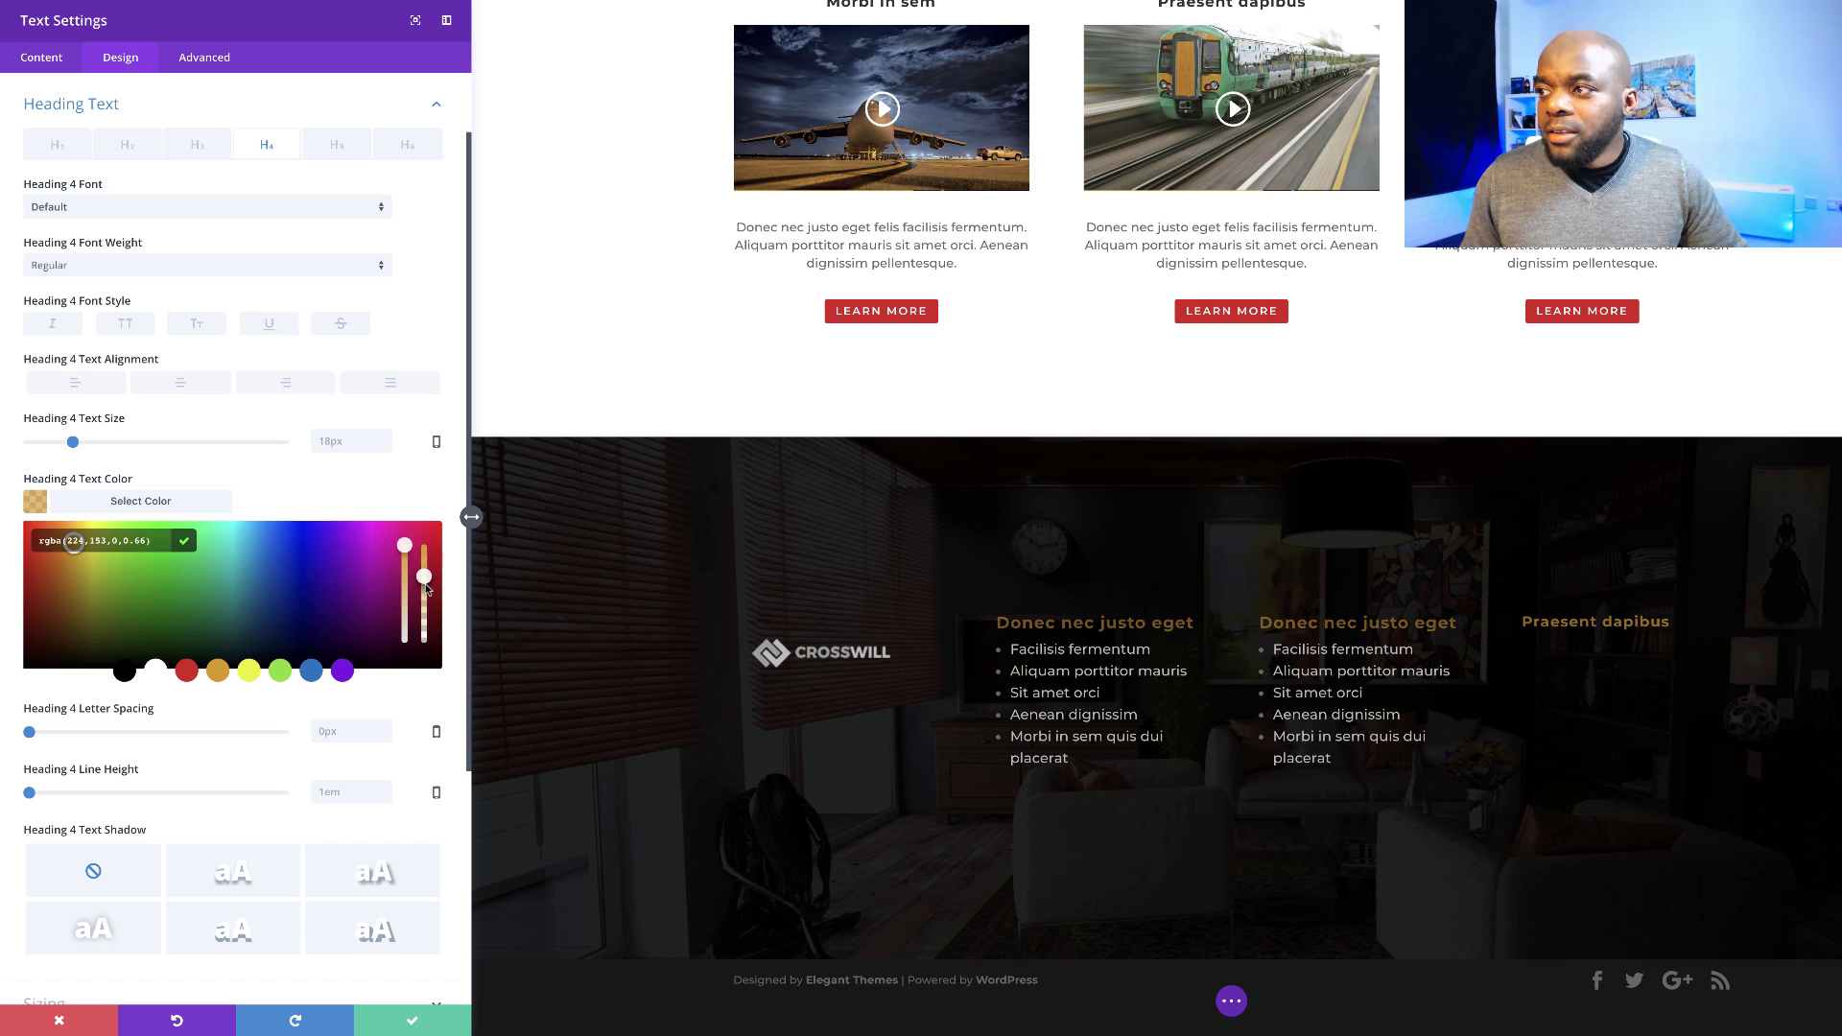
pyautogui.click(424, 577)
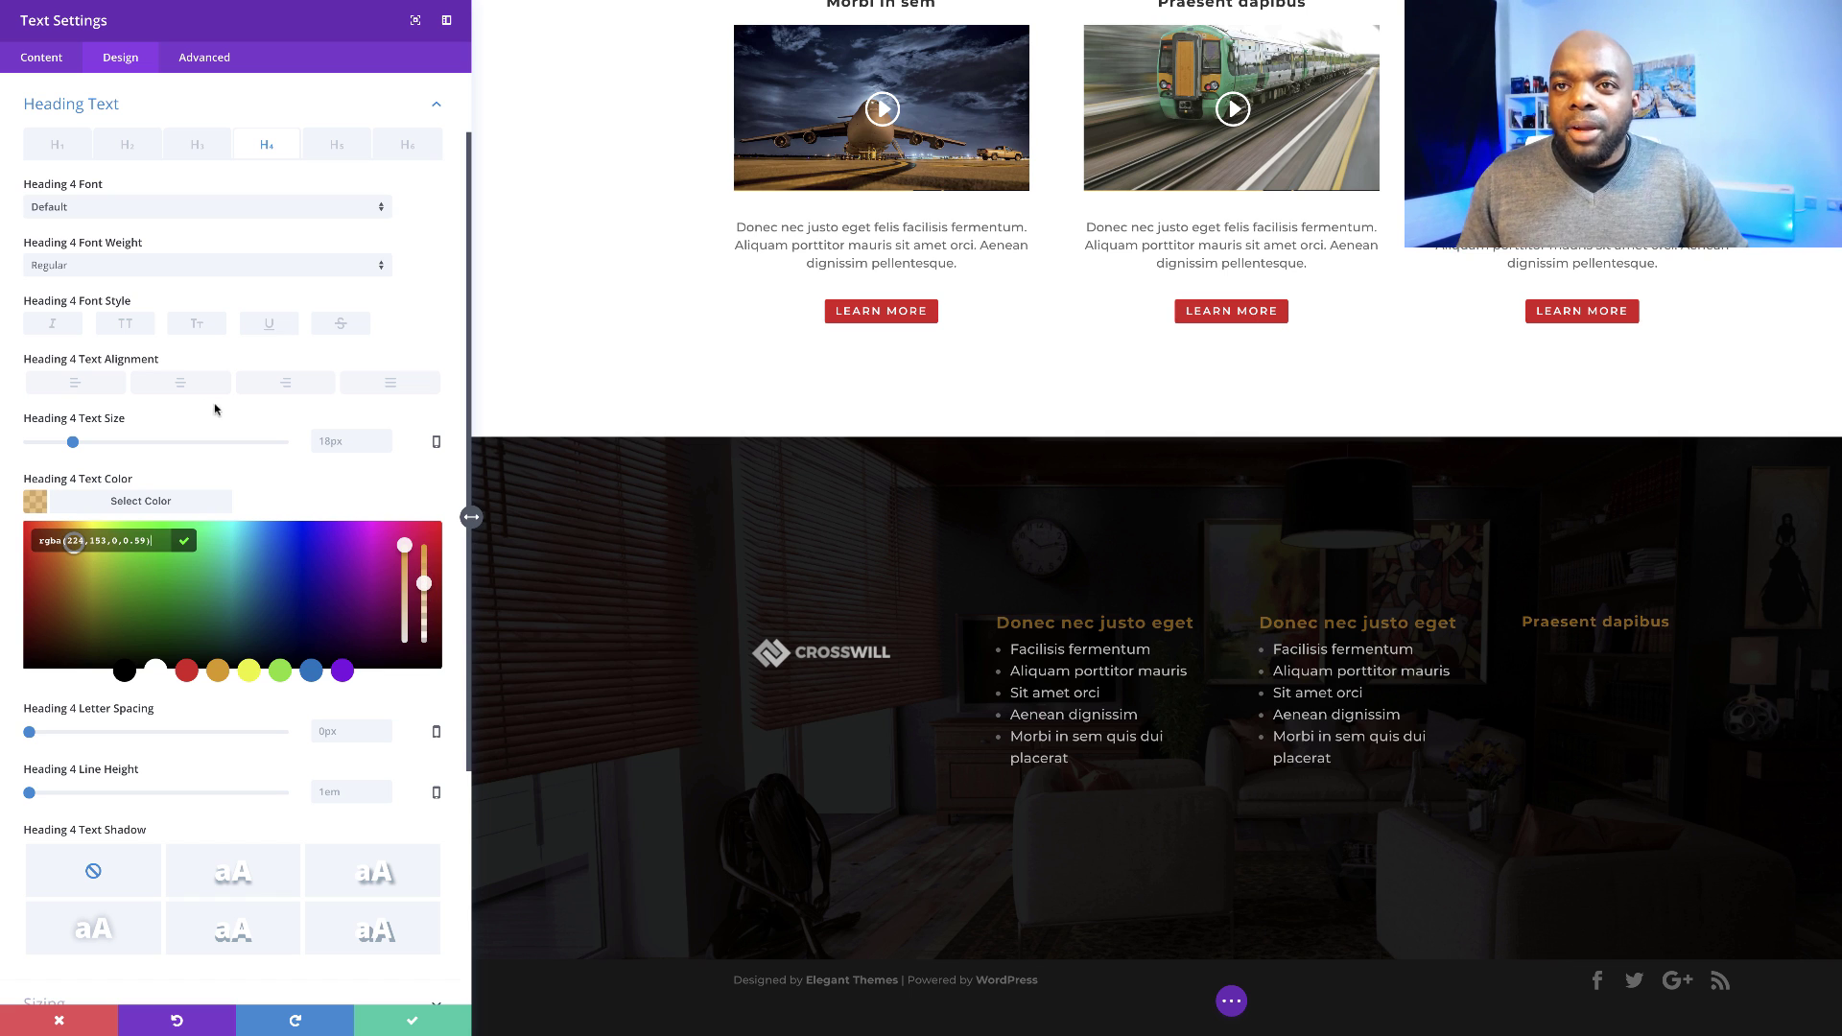
pyautogui.moveTo(73, 444); pyautogui.dragTo(81, 442)
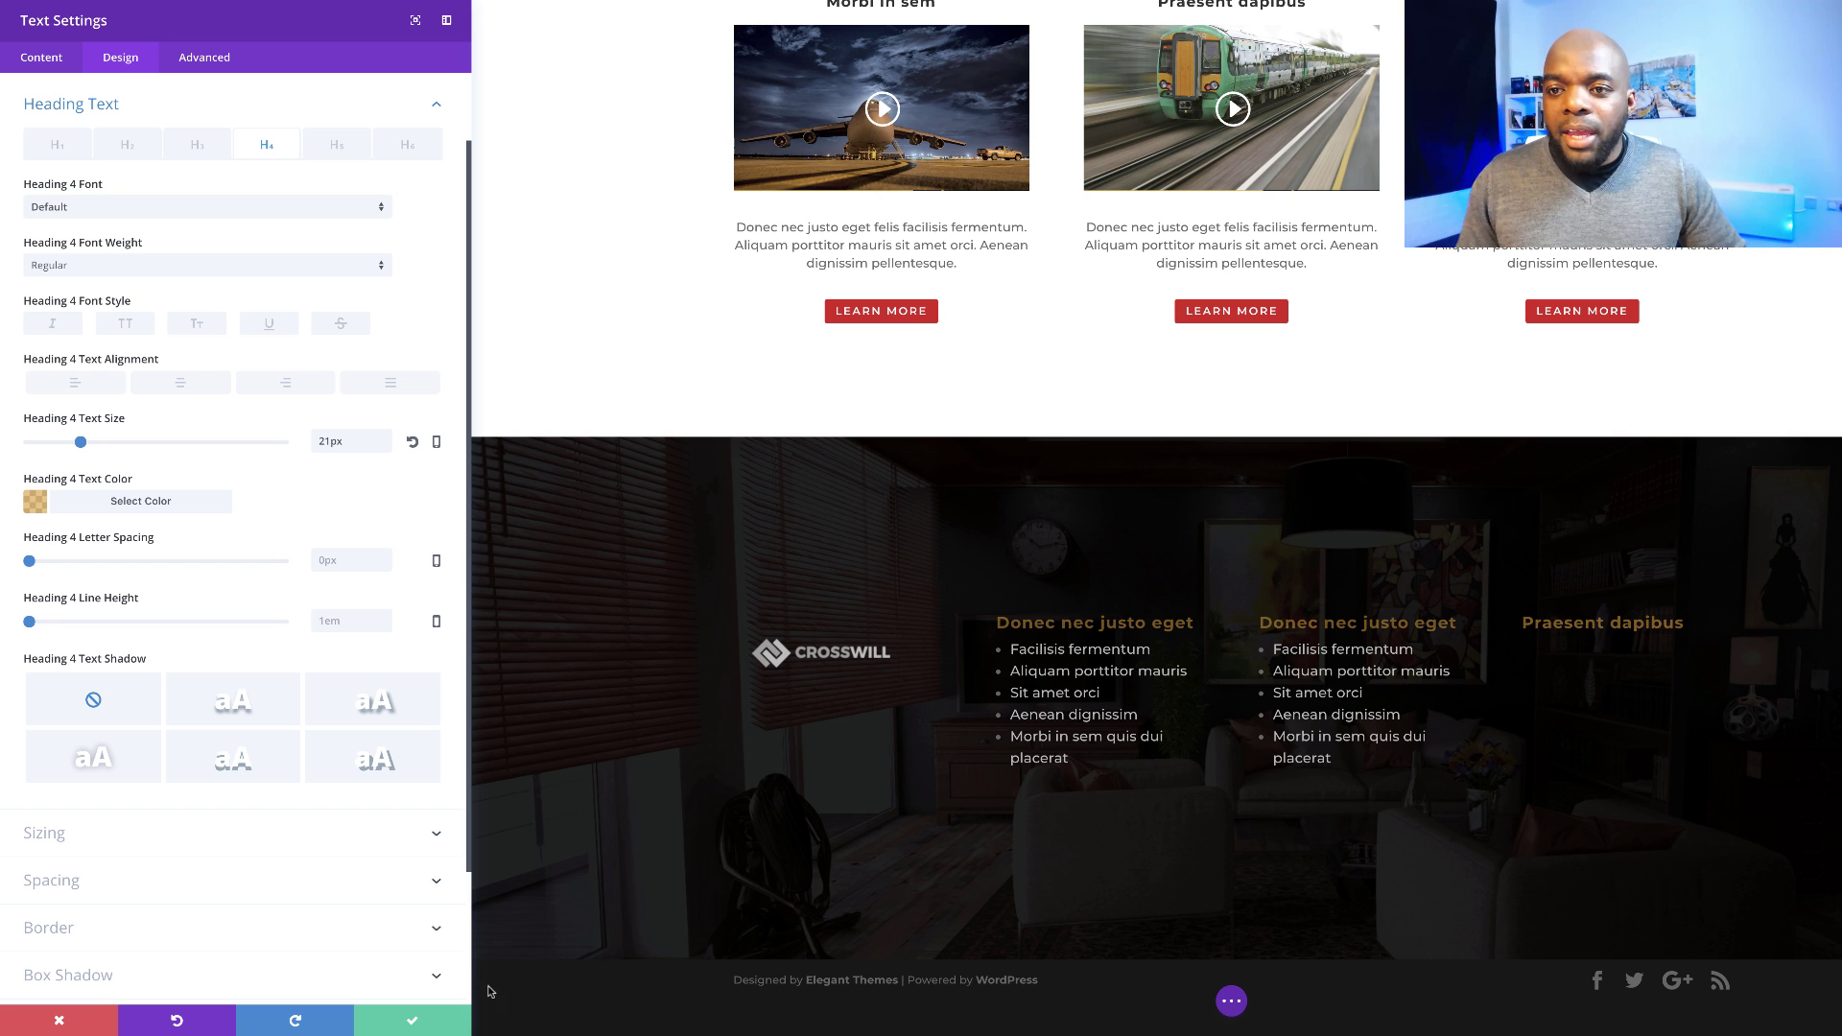
pyautogui.click(416, 1024)
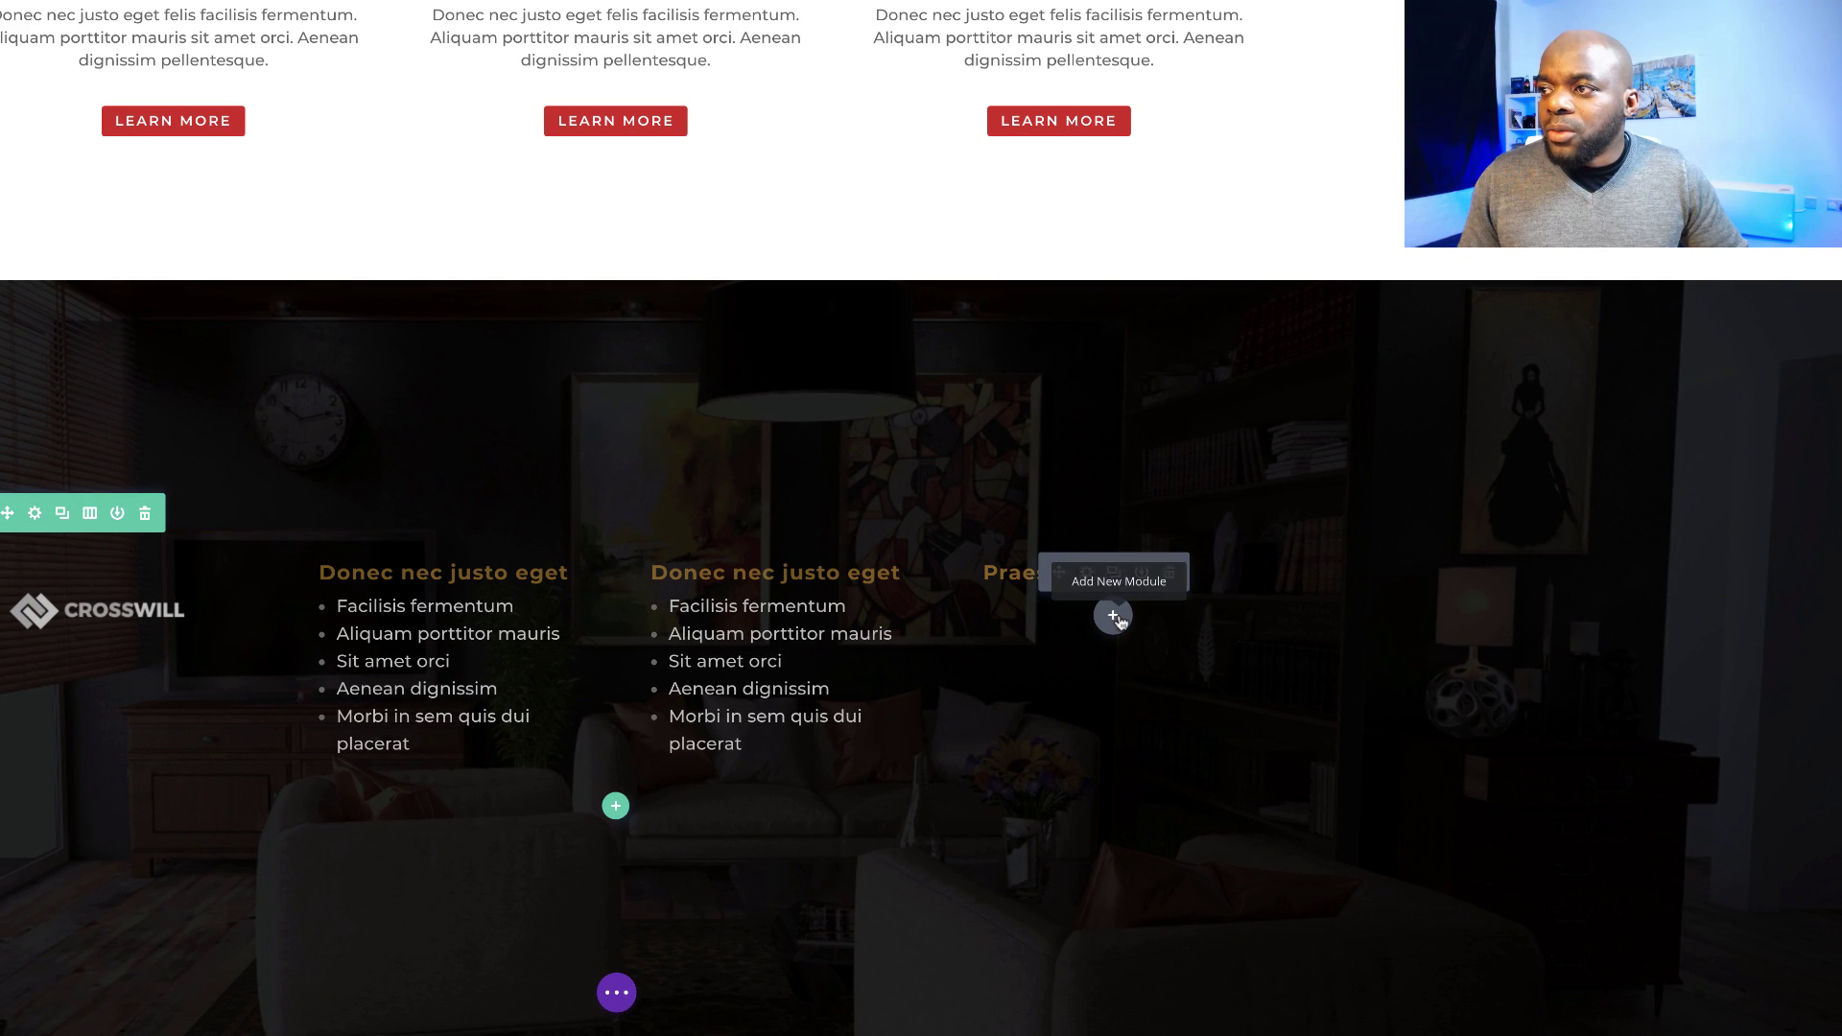
pyautogui.click(1113, 616)
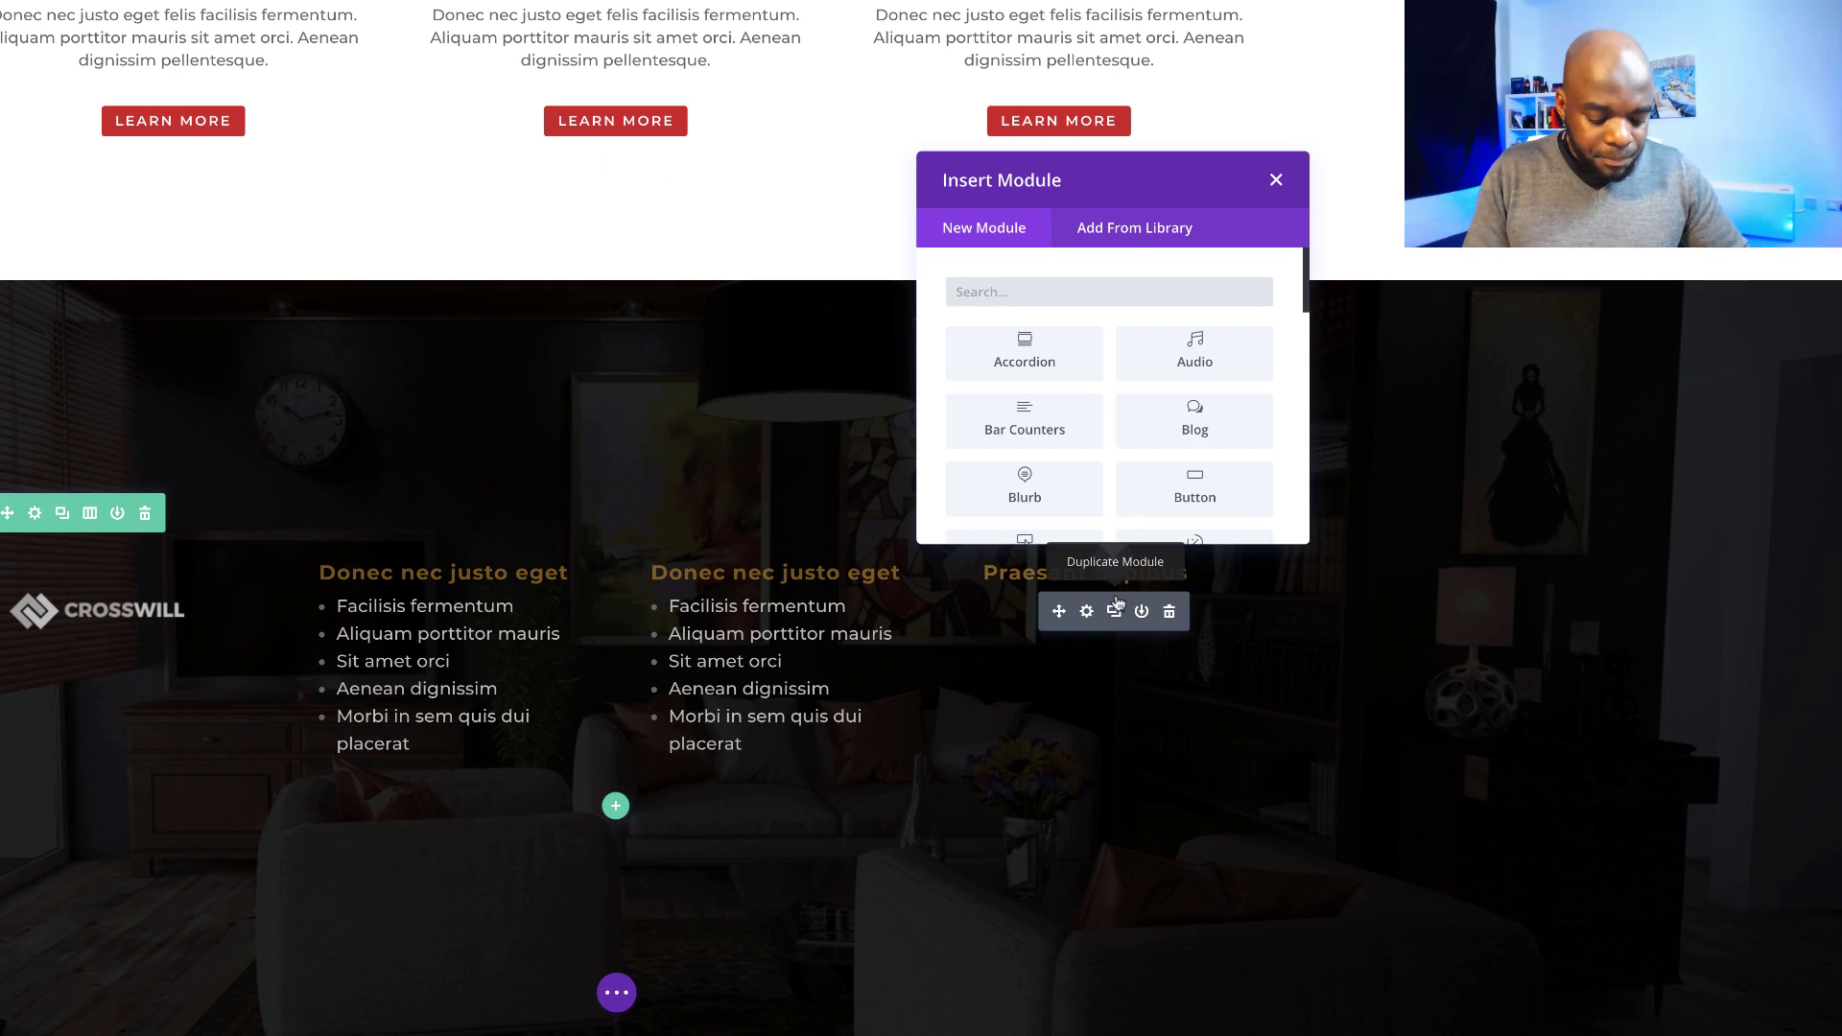
pyautogui.write('vide')
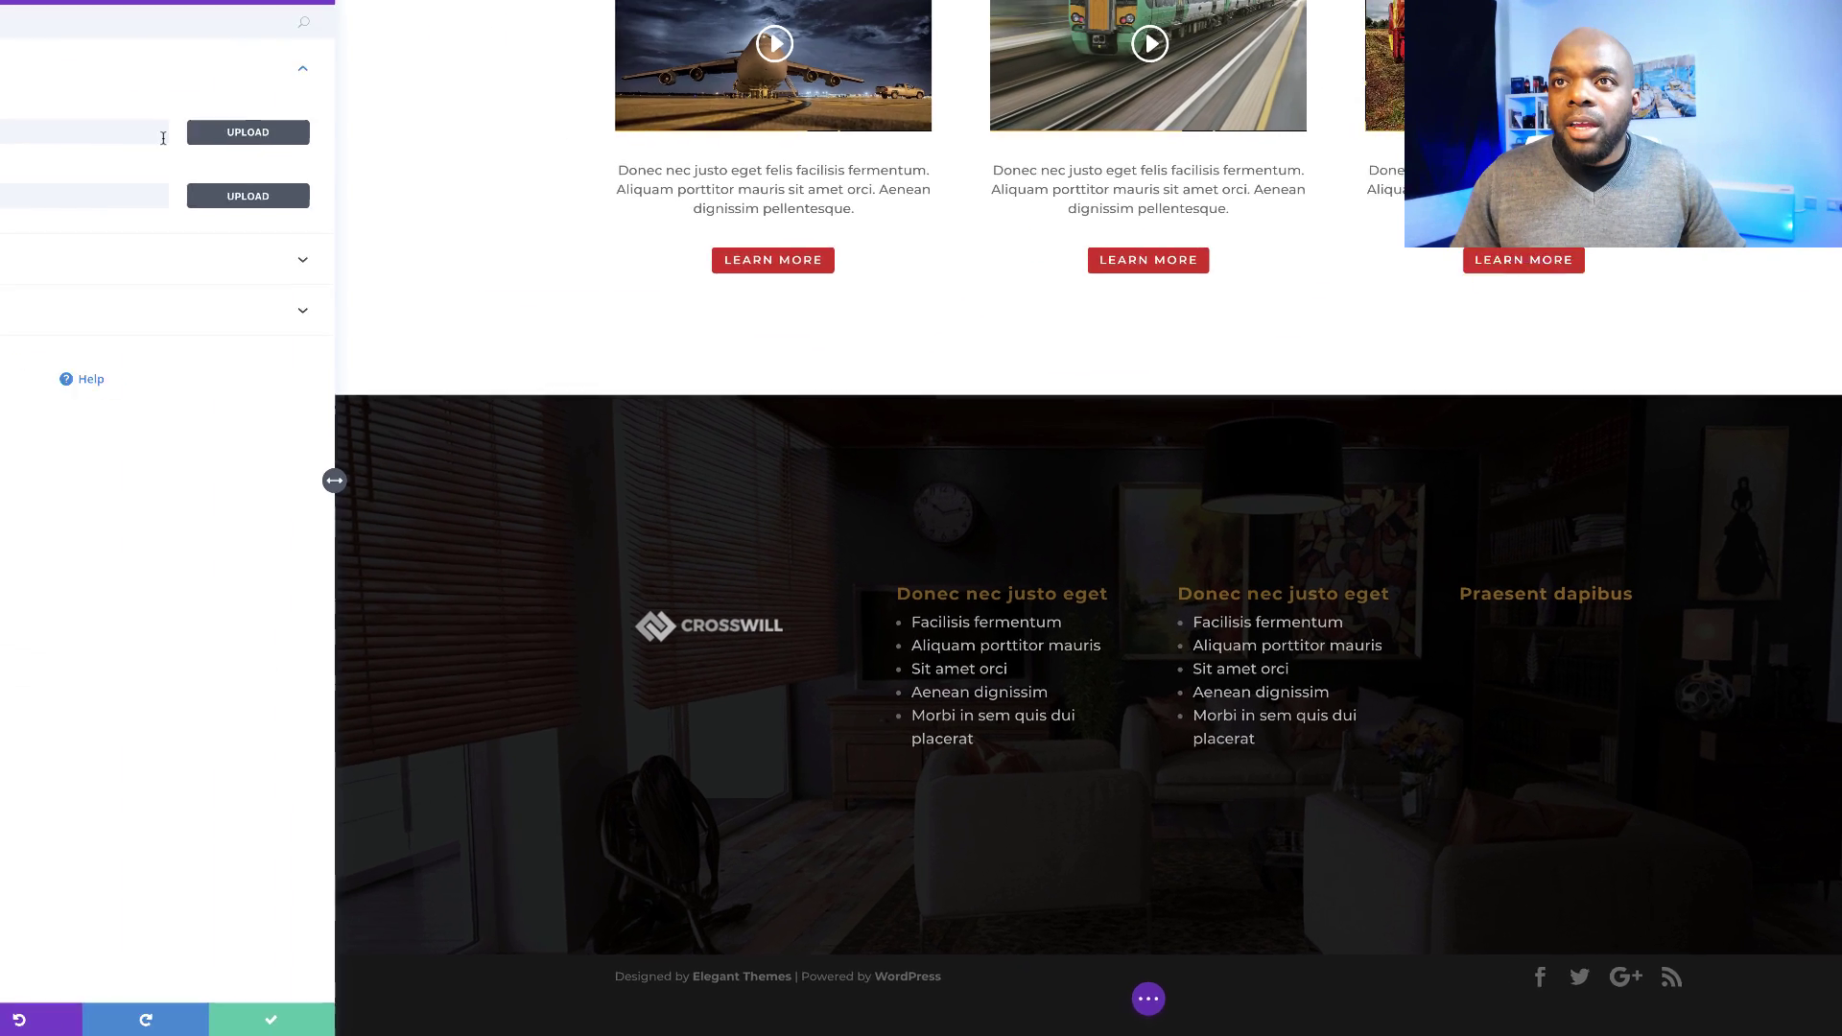
pyautogui.click(305, 191)
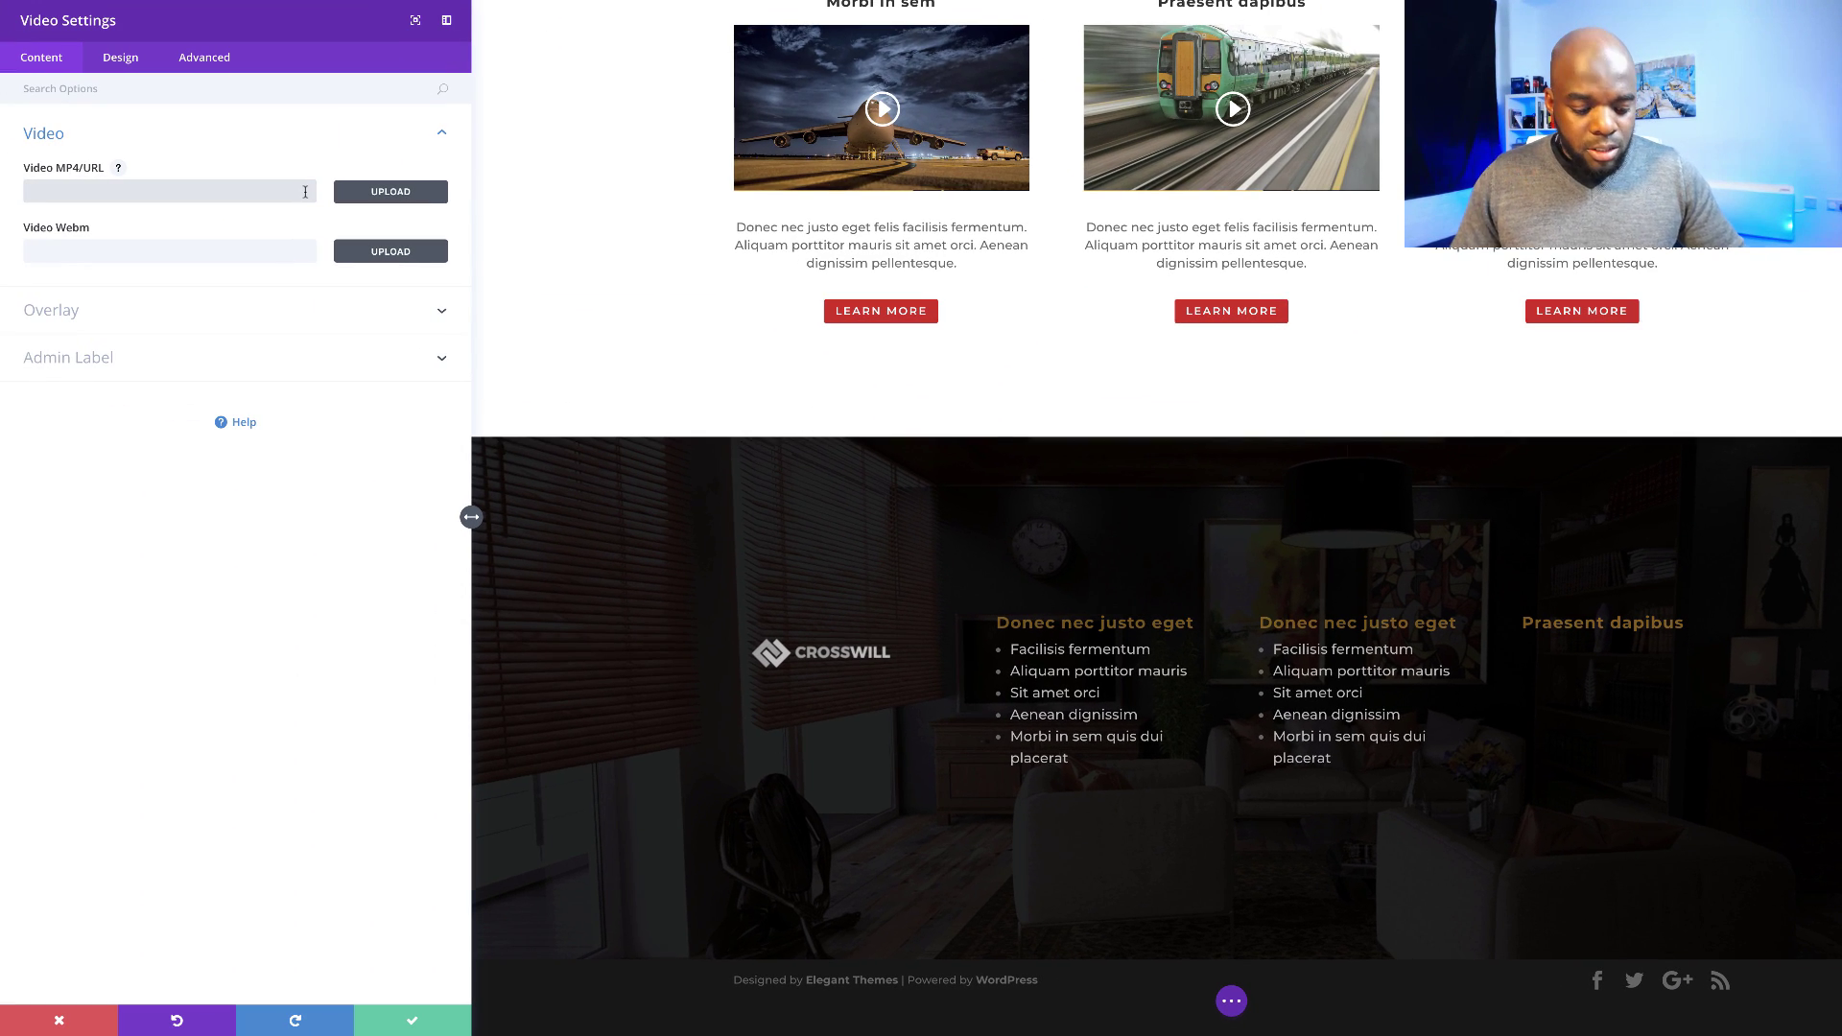
pyautogui.write('https://youtu.be/AclsGCaELZI')
pyautogui.click(275, 213)
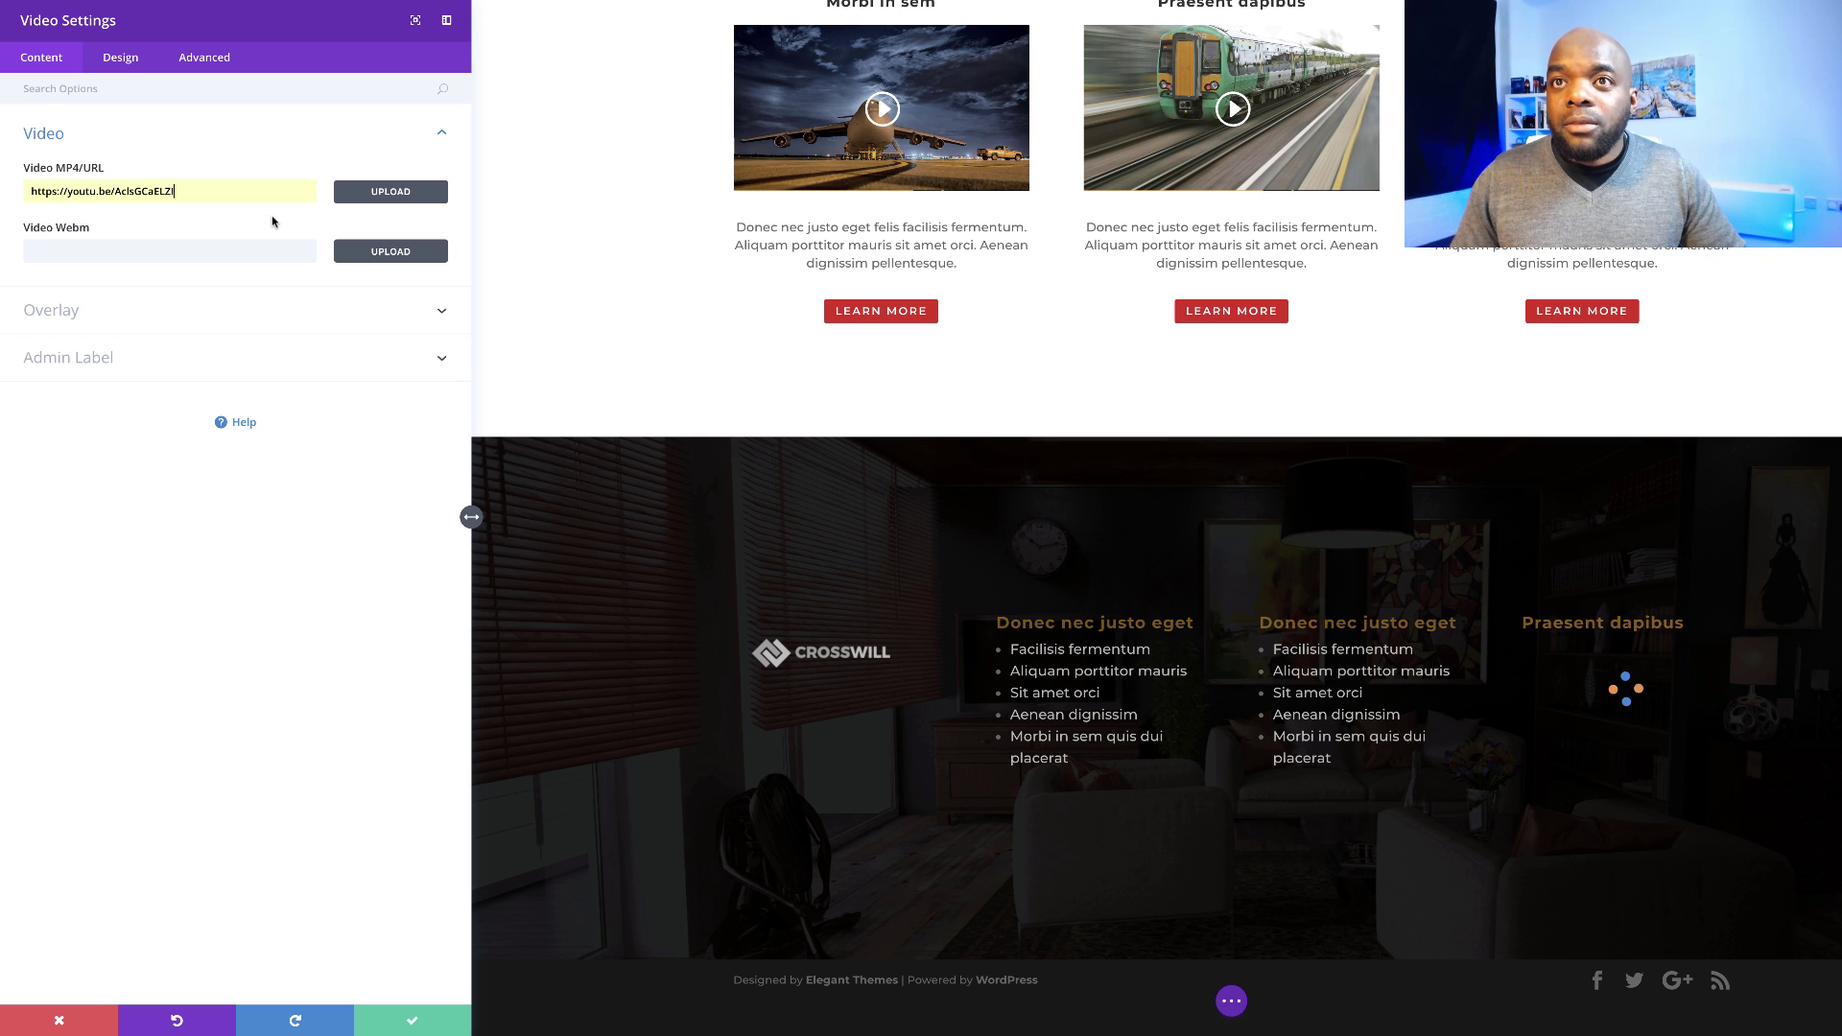
# - Set the red kayak photo from the media library as the video's overlay image and save the module
pyautogui.click(73, 314)
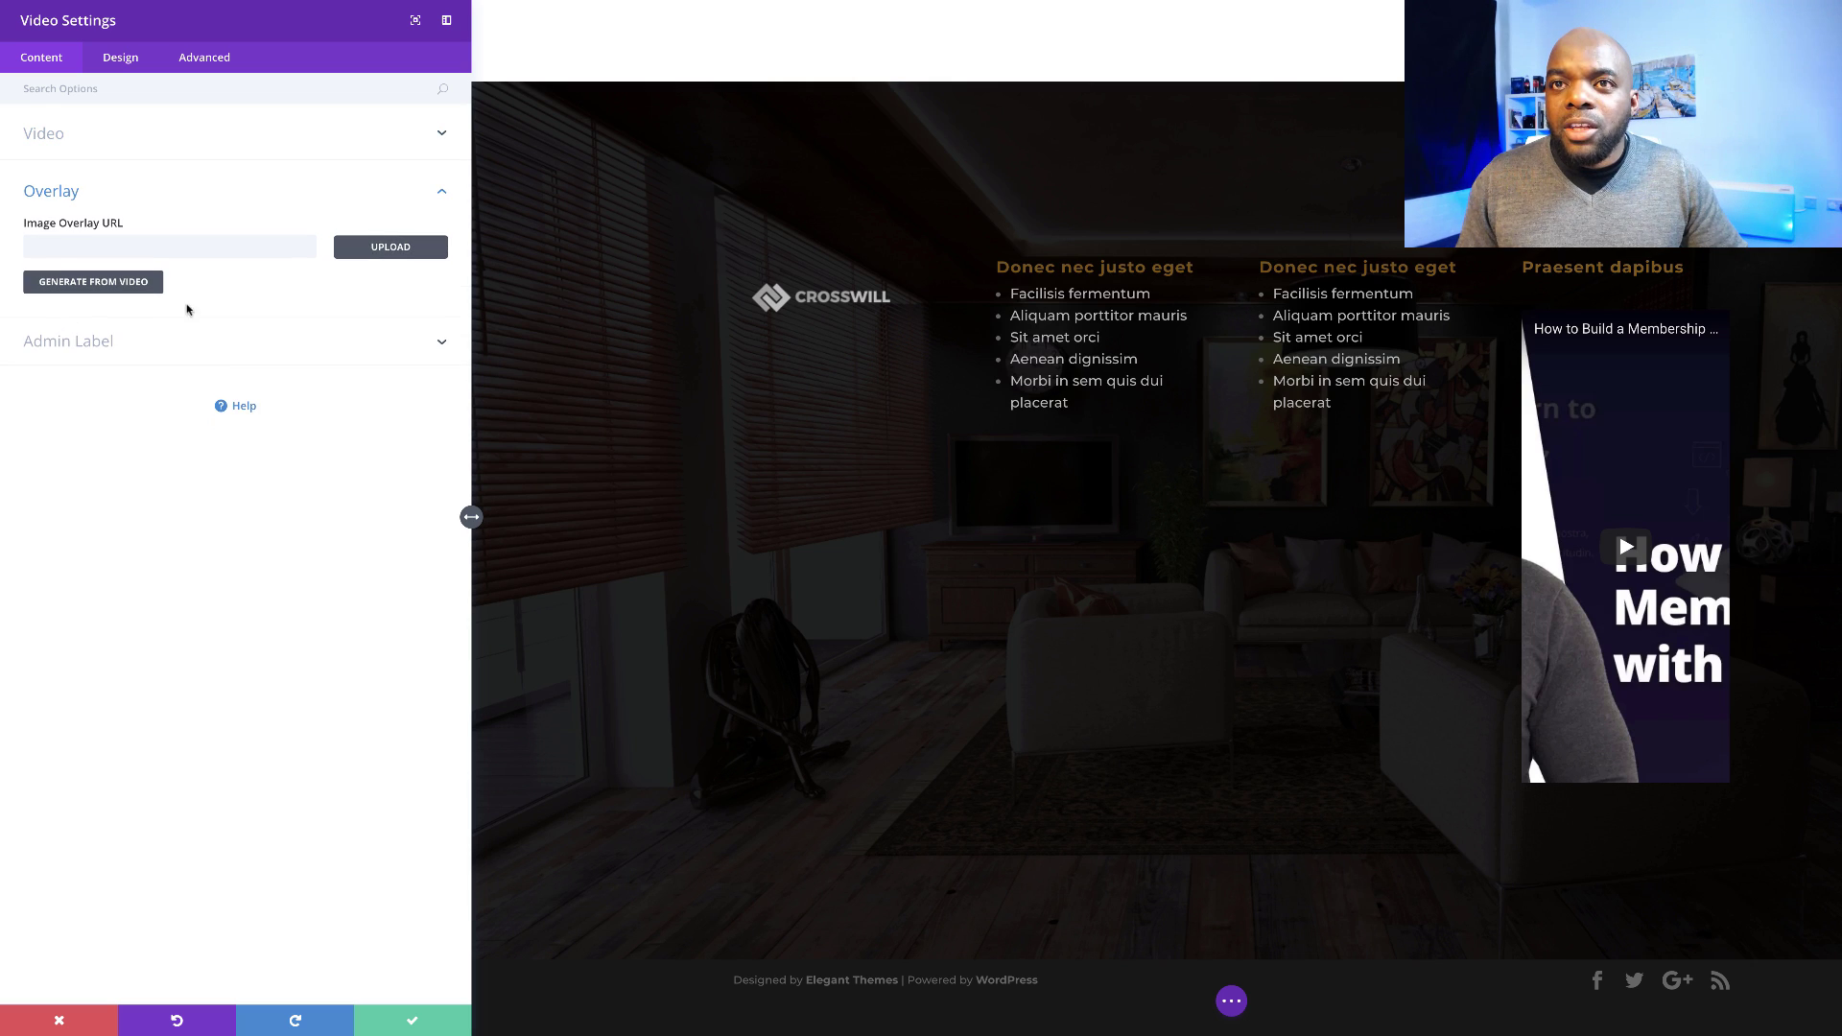
pyautogui.click(393, 249)
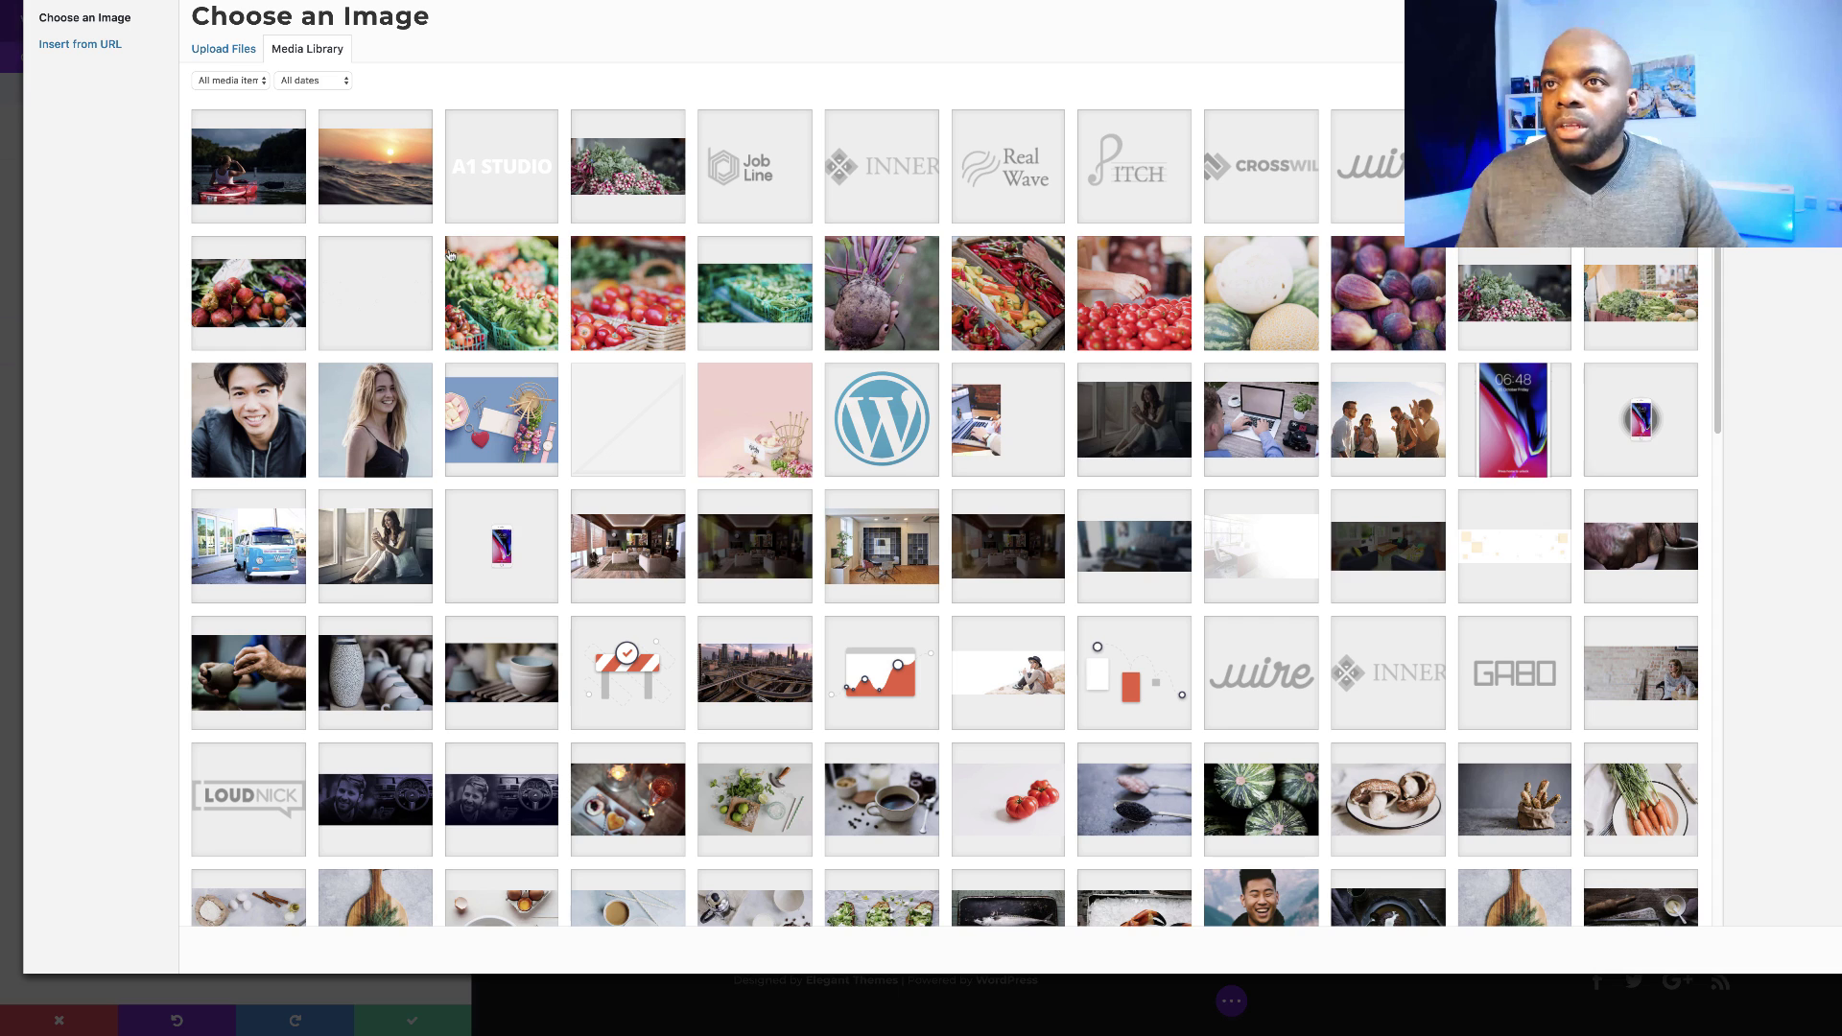
pyautogui.click(247, 185)
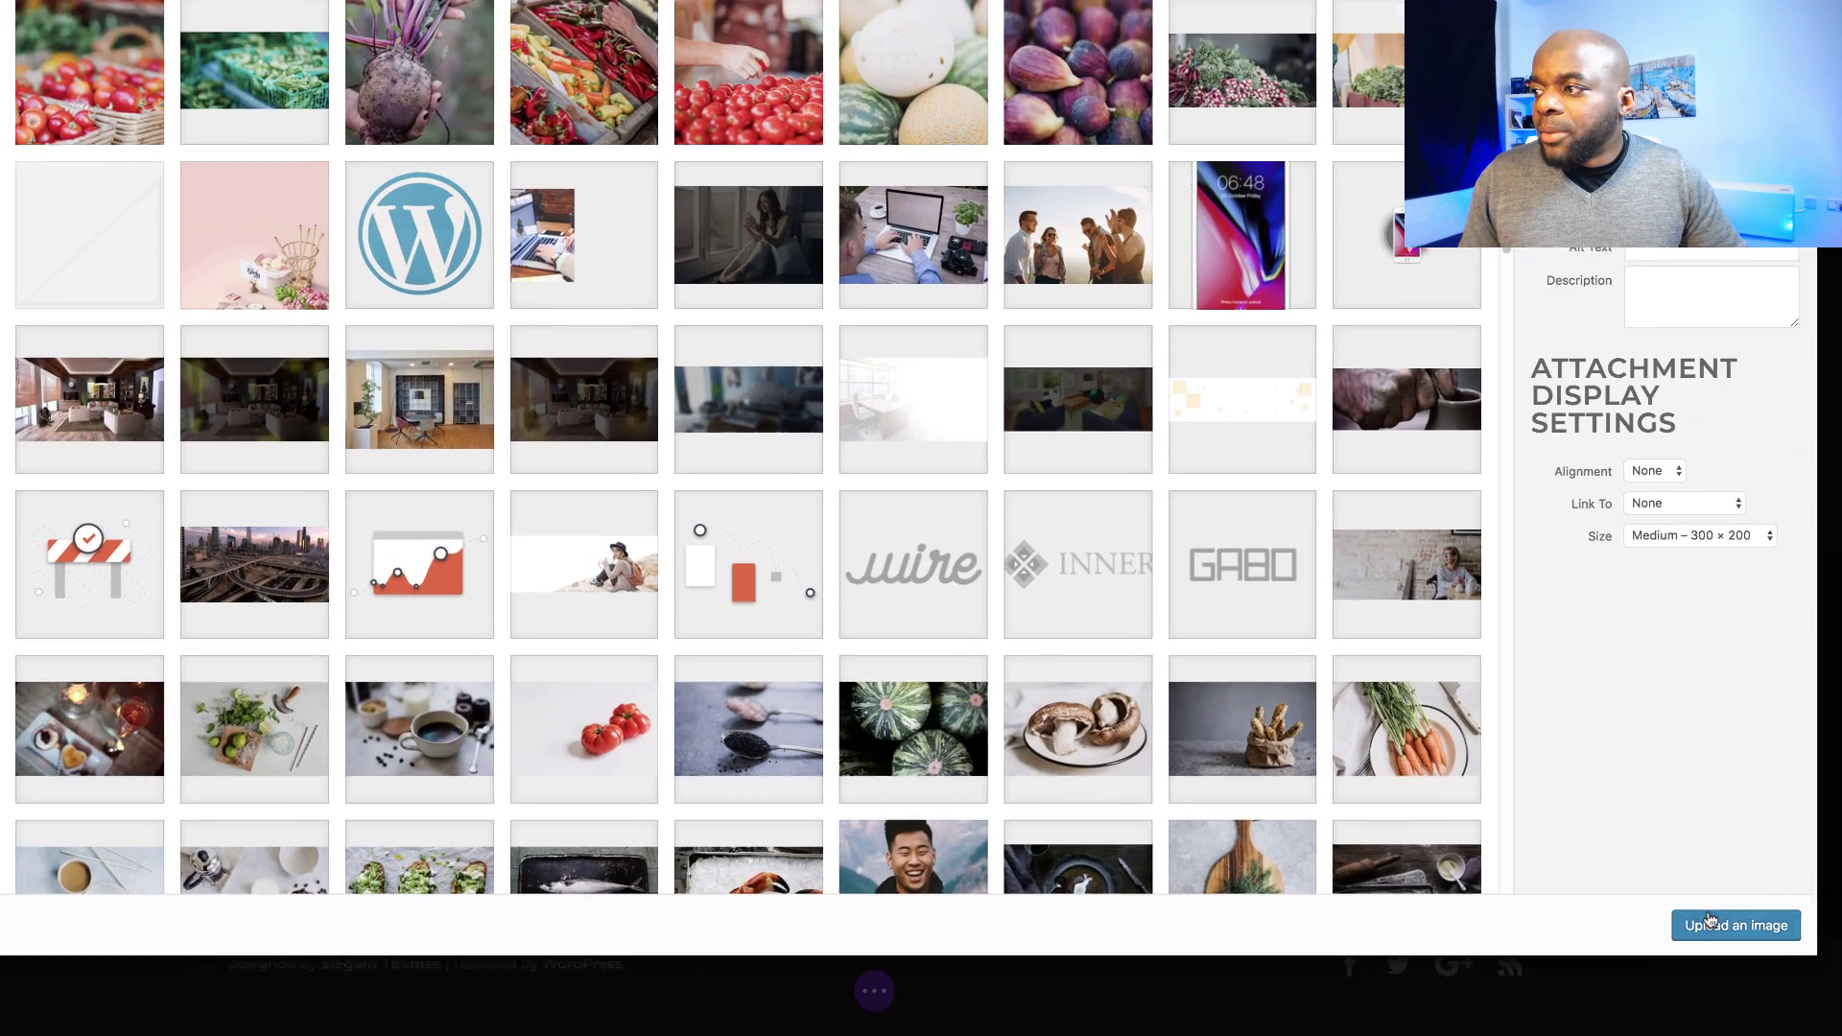
pyautogui.click(1709, 921)
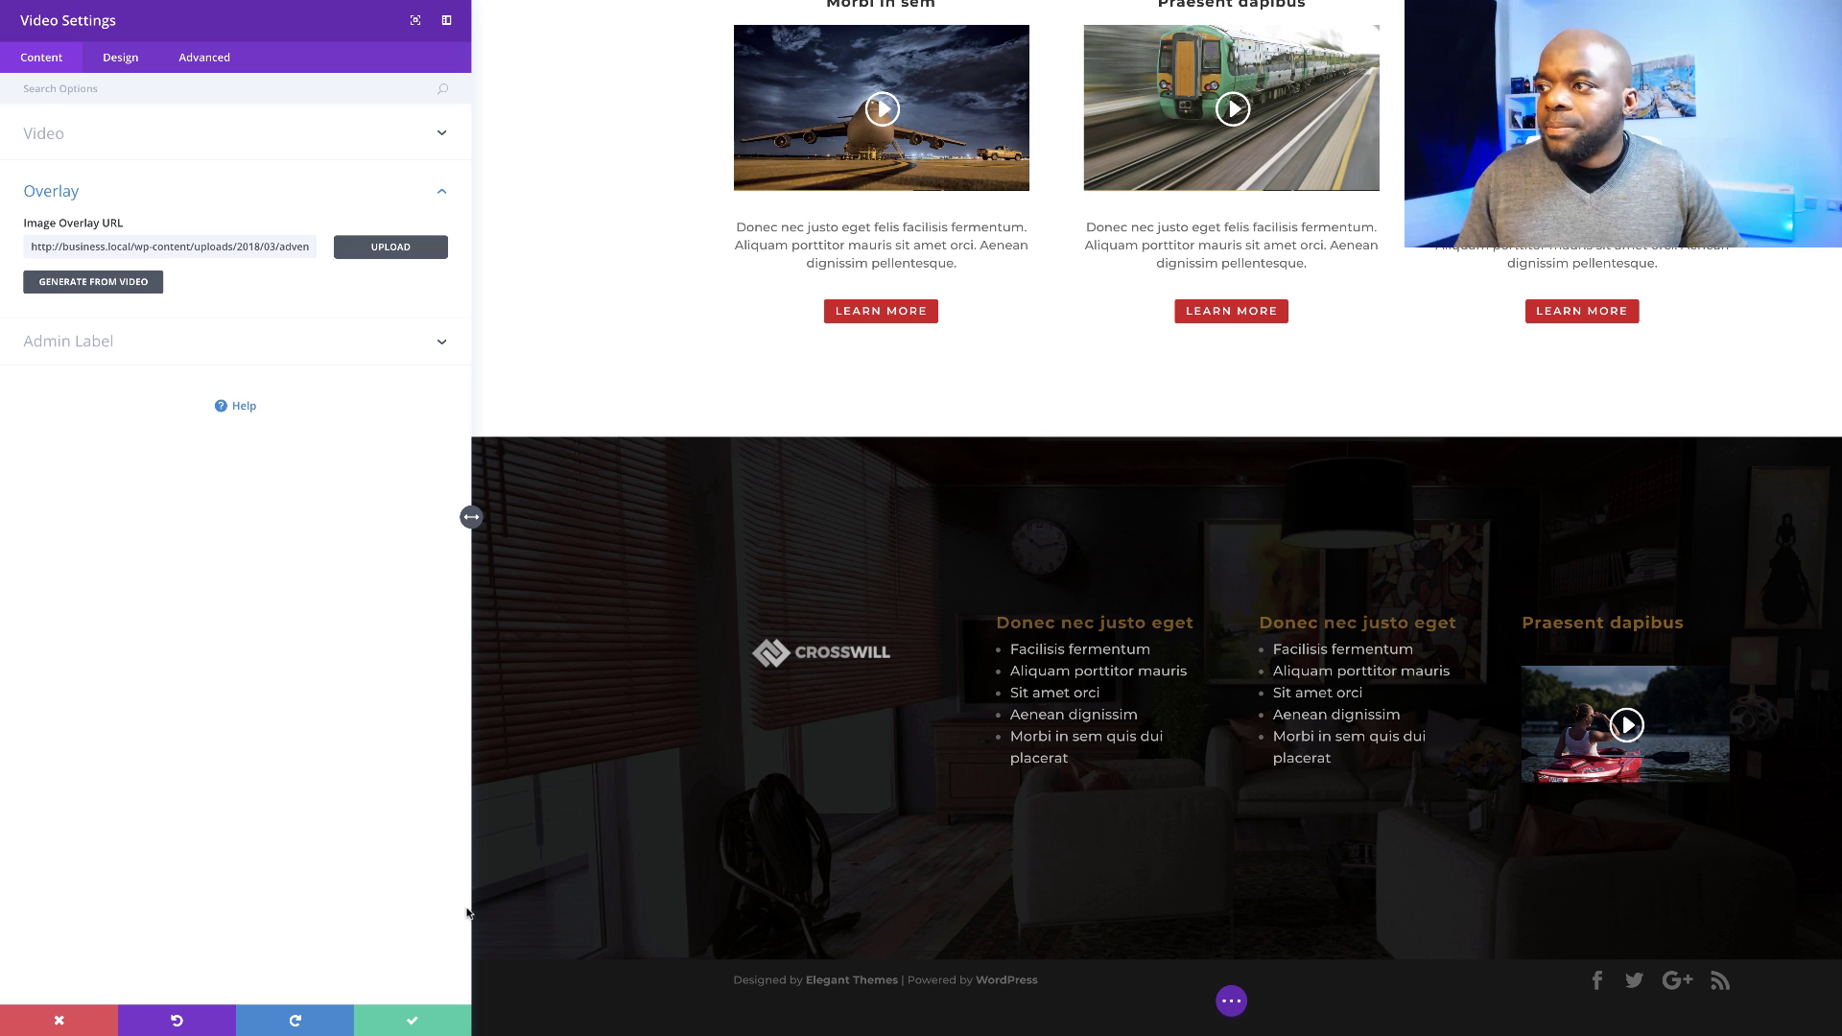
pyautogui.click(412, 1022)
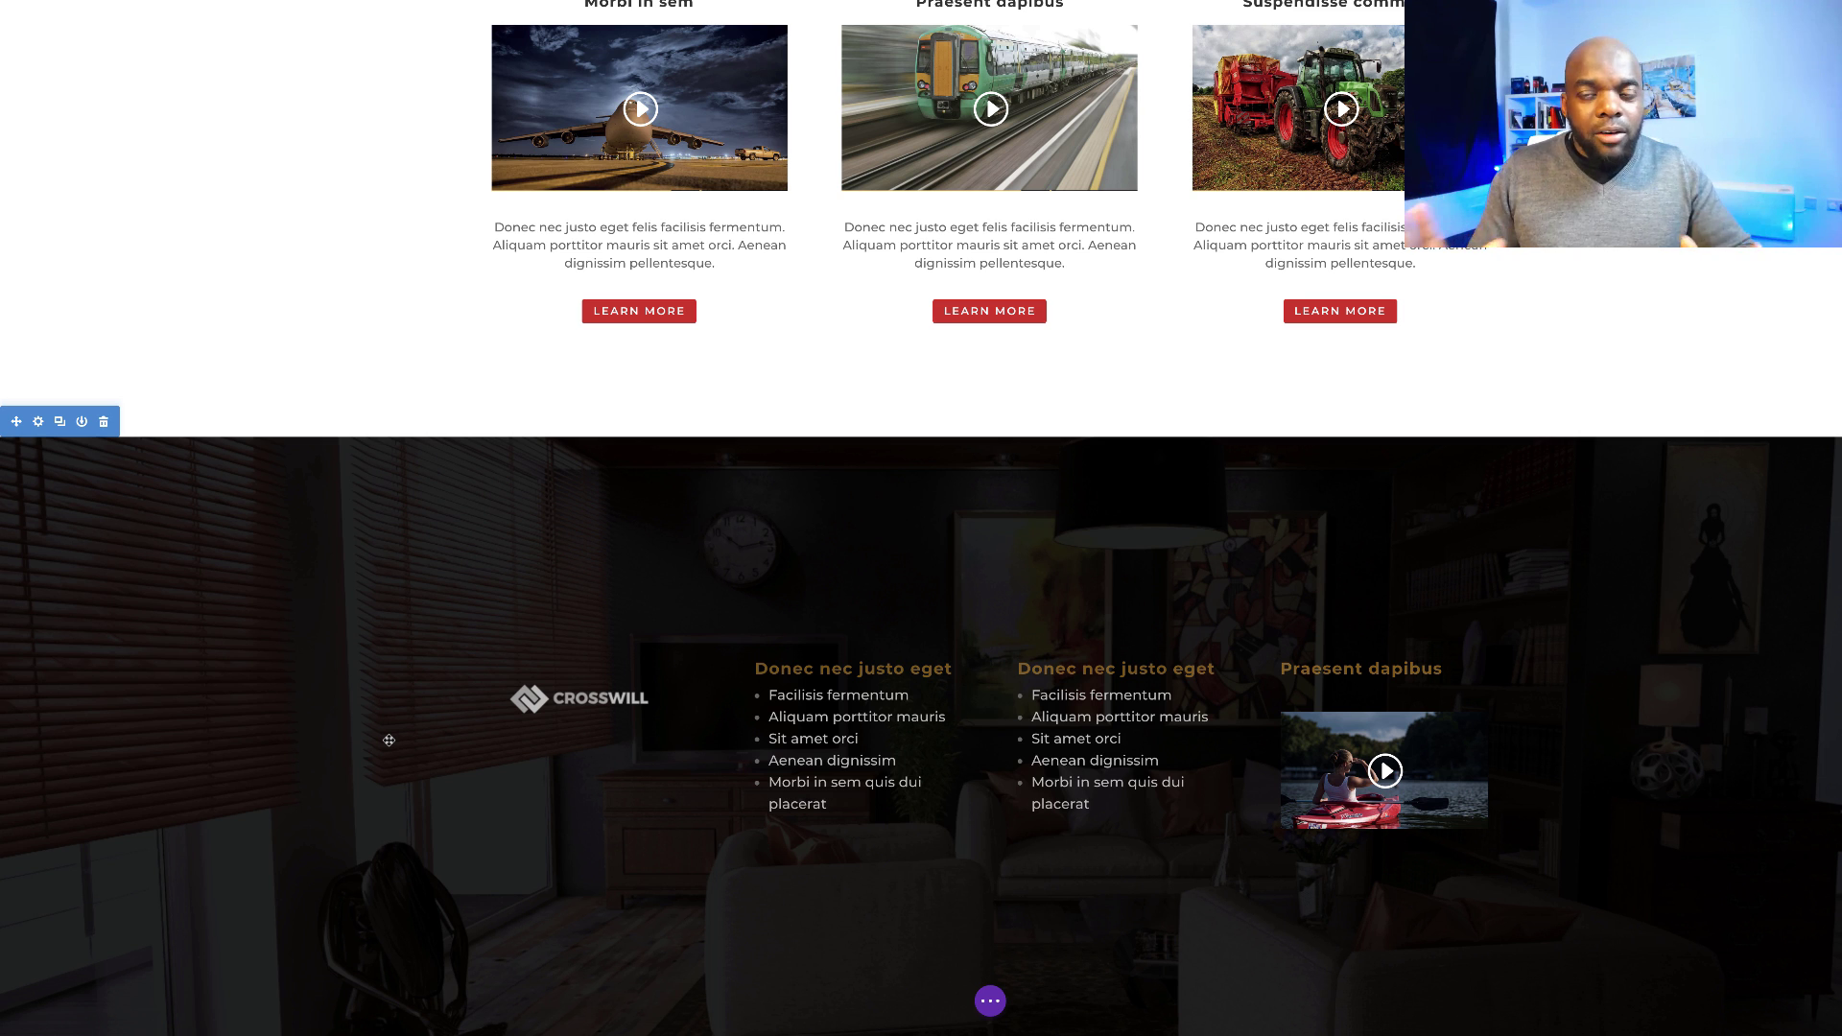
# - Enable a custom width for the four-column footer row in its sizing settings and save the row
pyautogui.moveTo(528, 626)
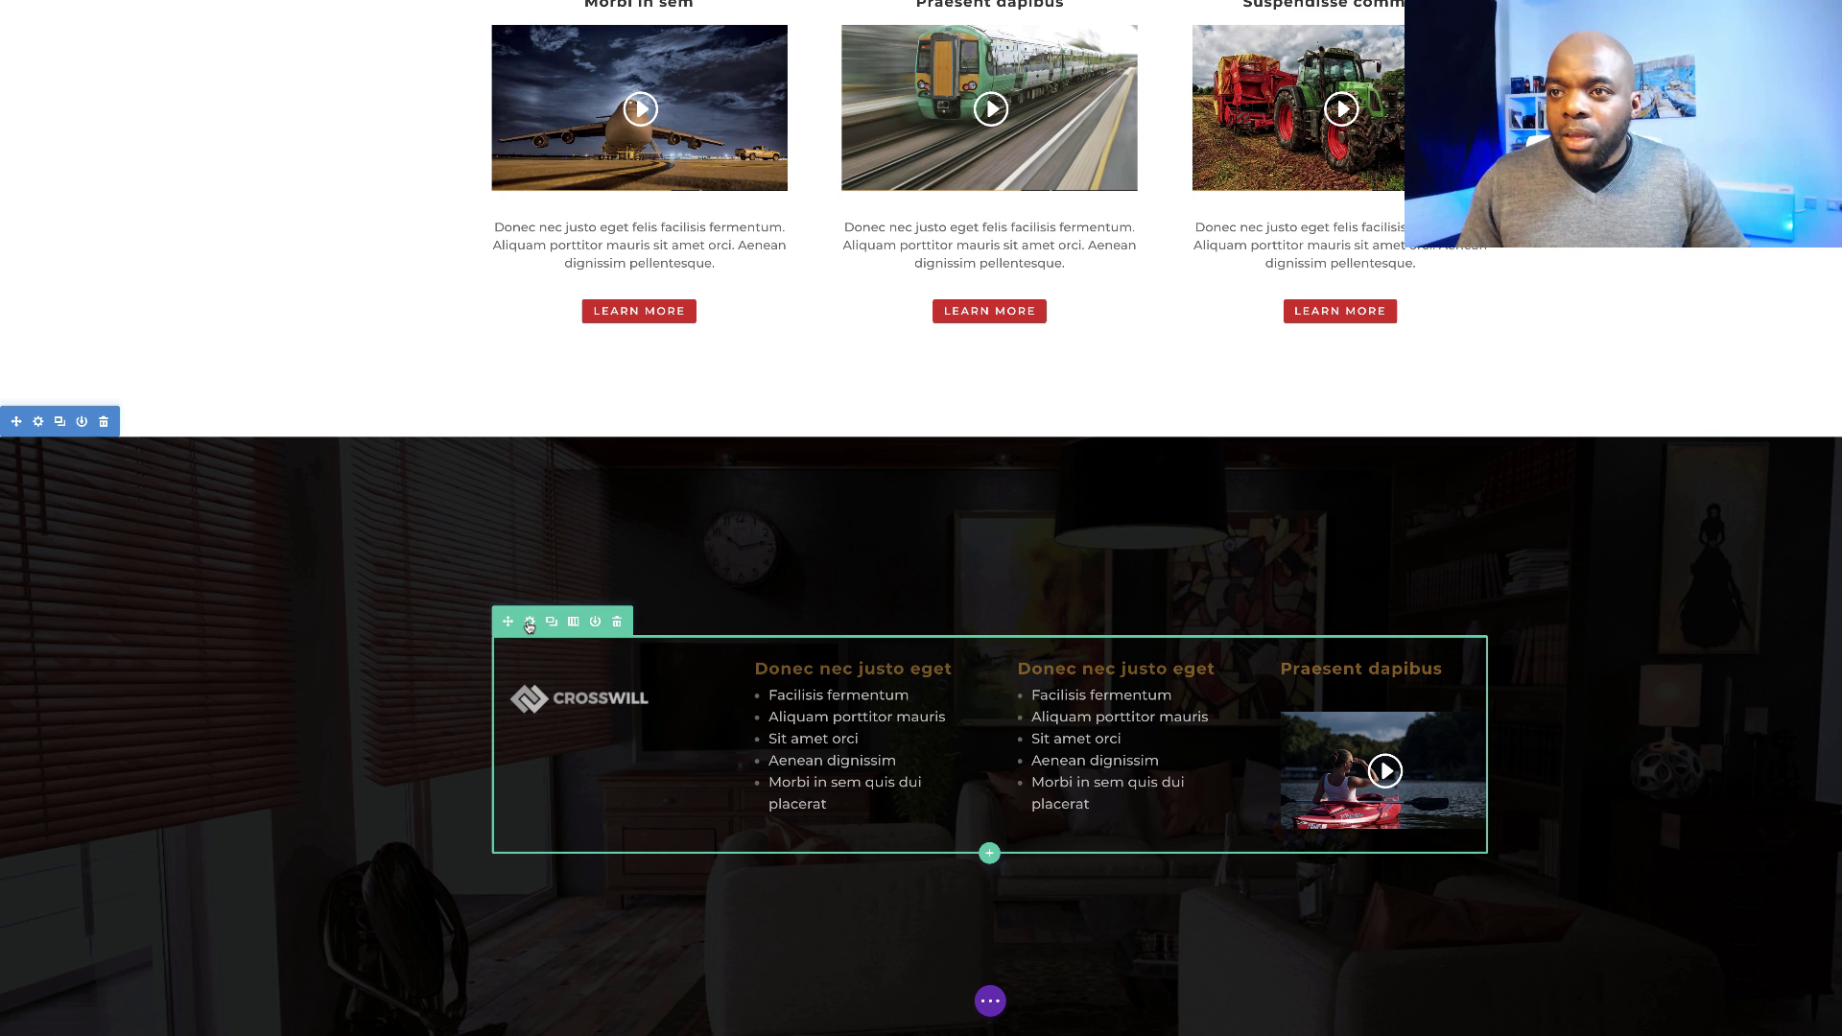
pyautogui.click(531, 625)
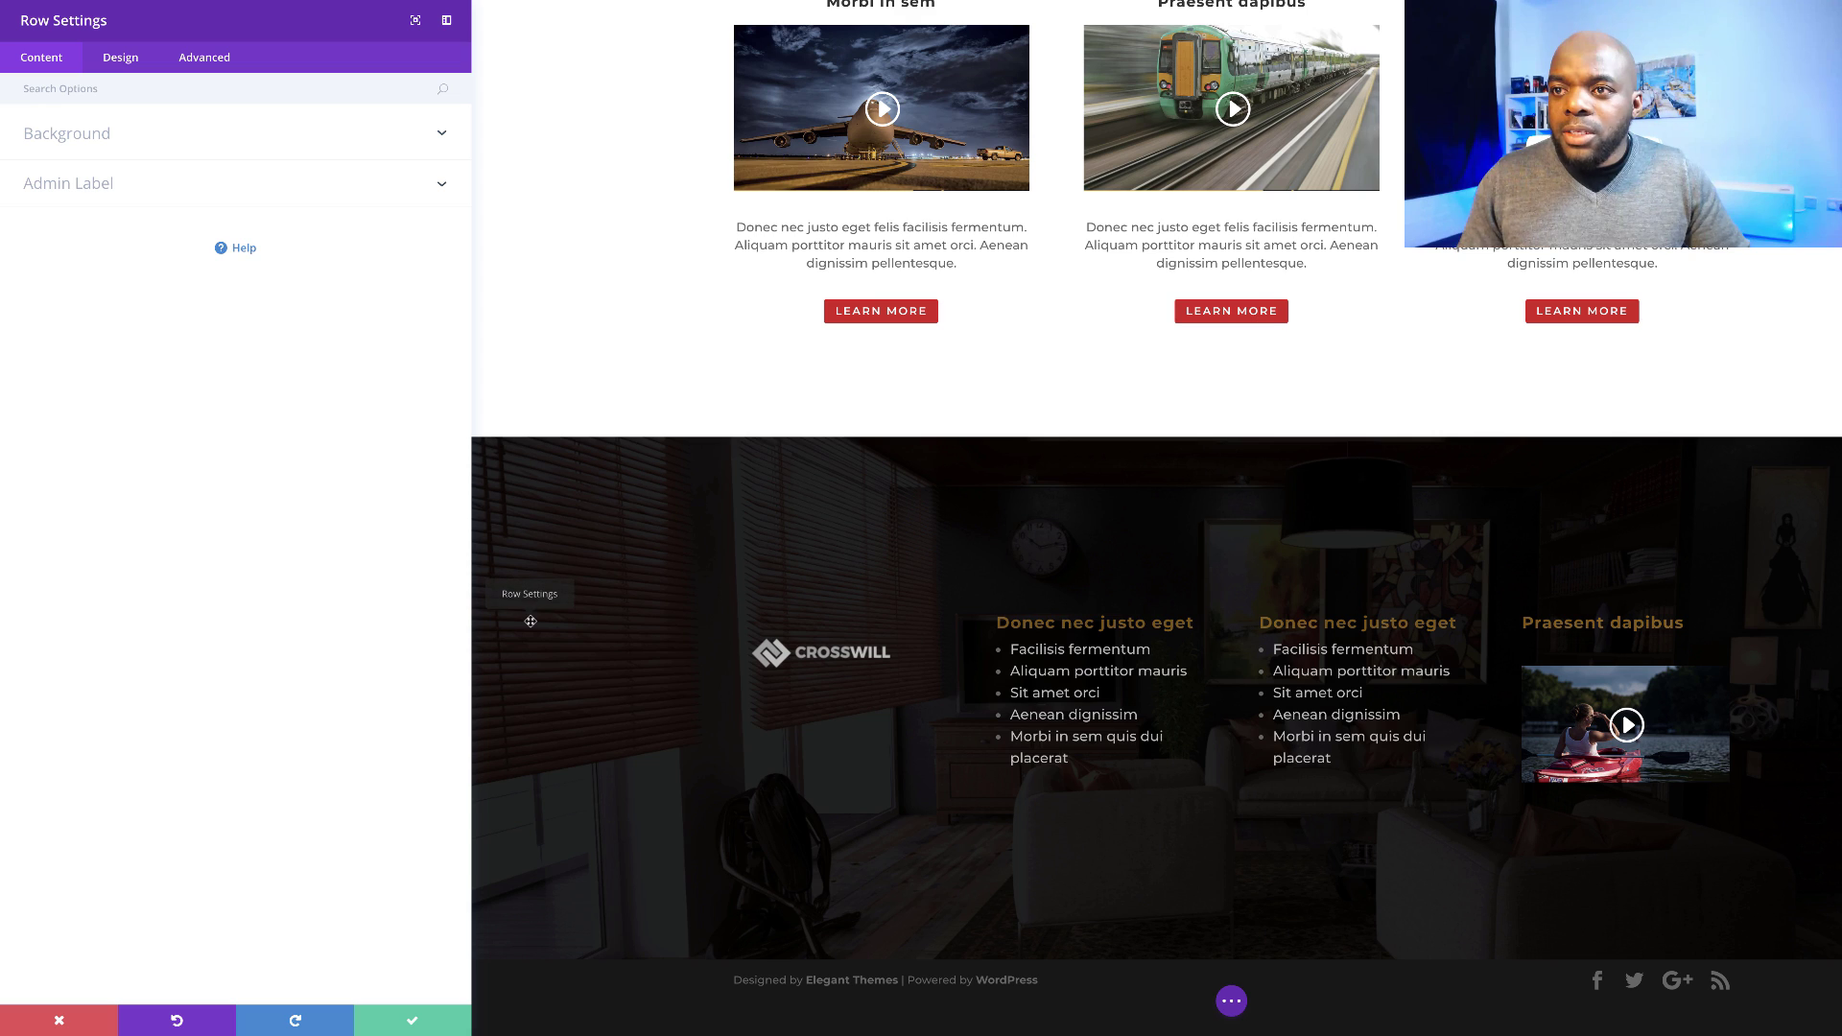
pyautogui.click(133, 61)
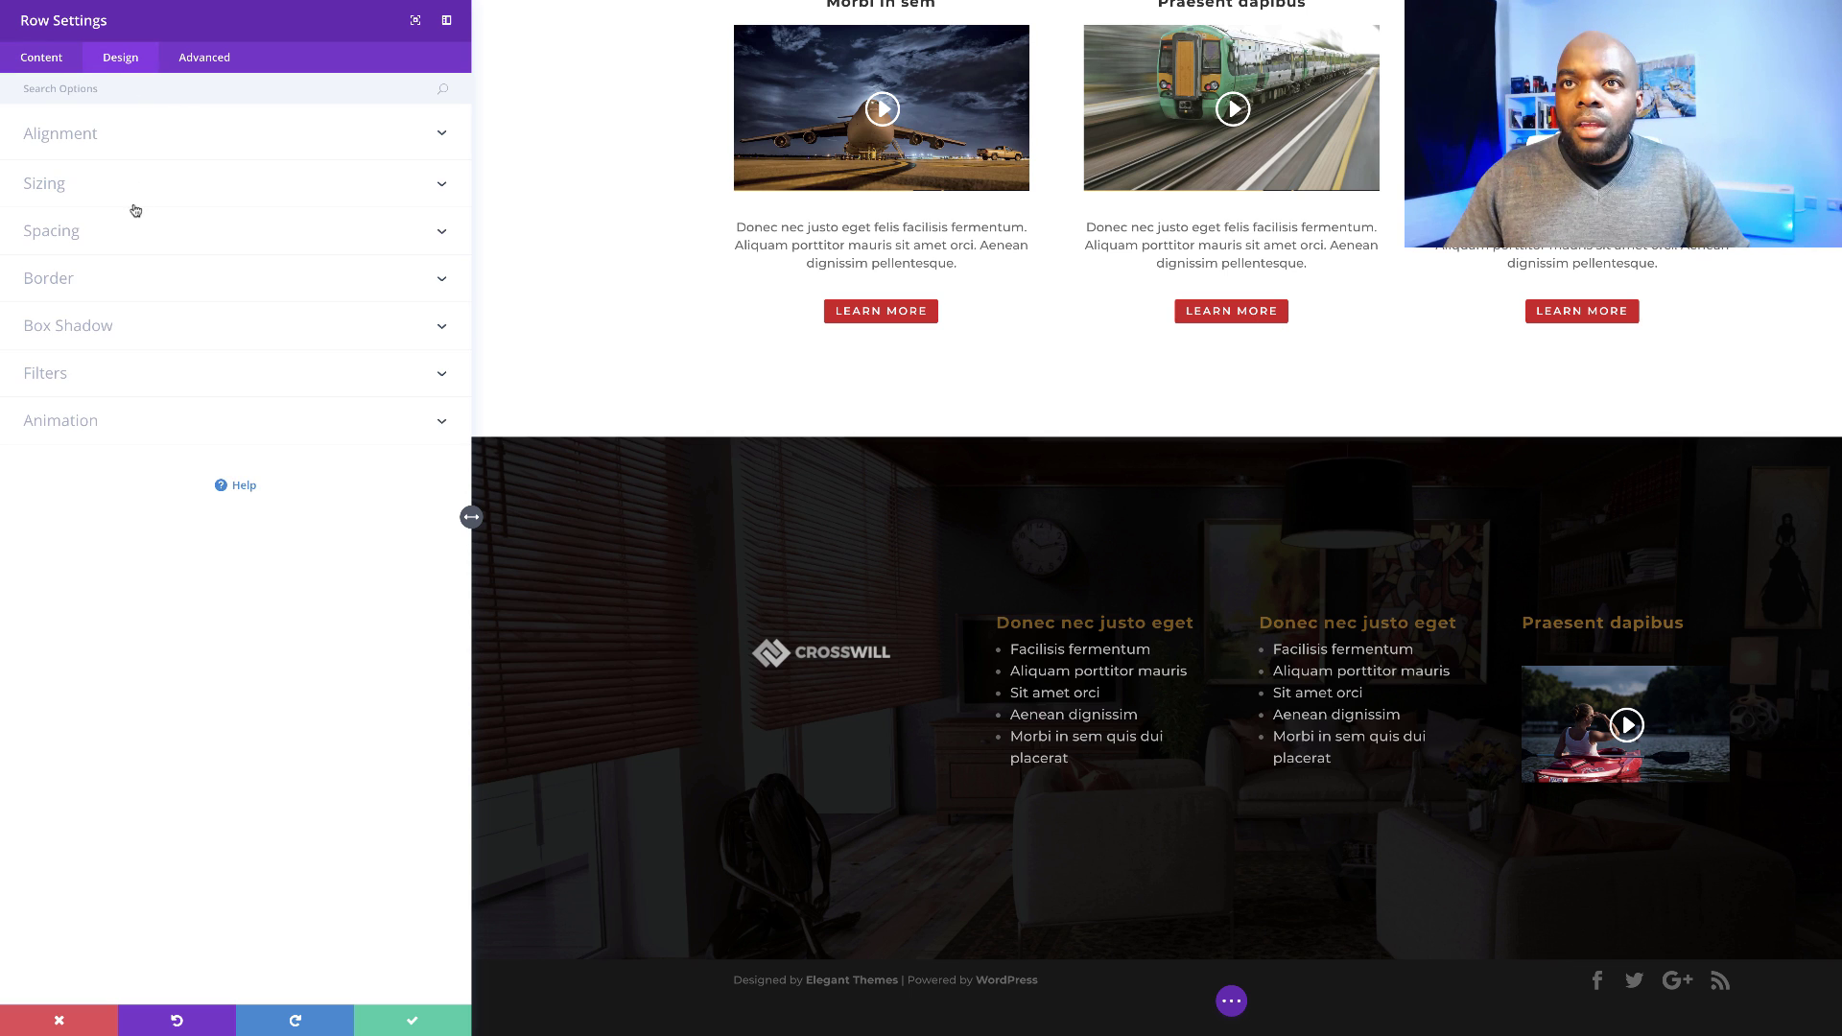
pyautogui.click(64, 187)
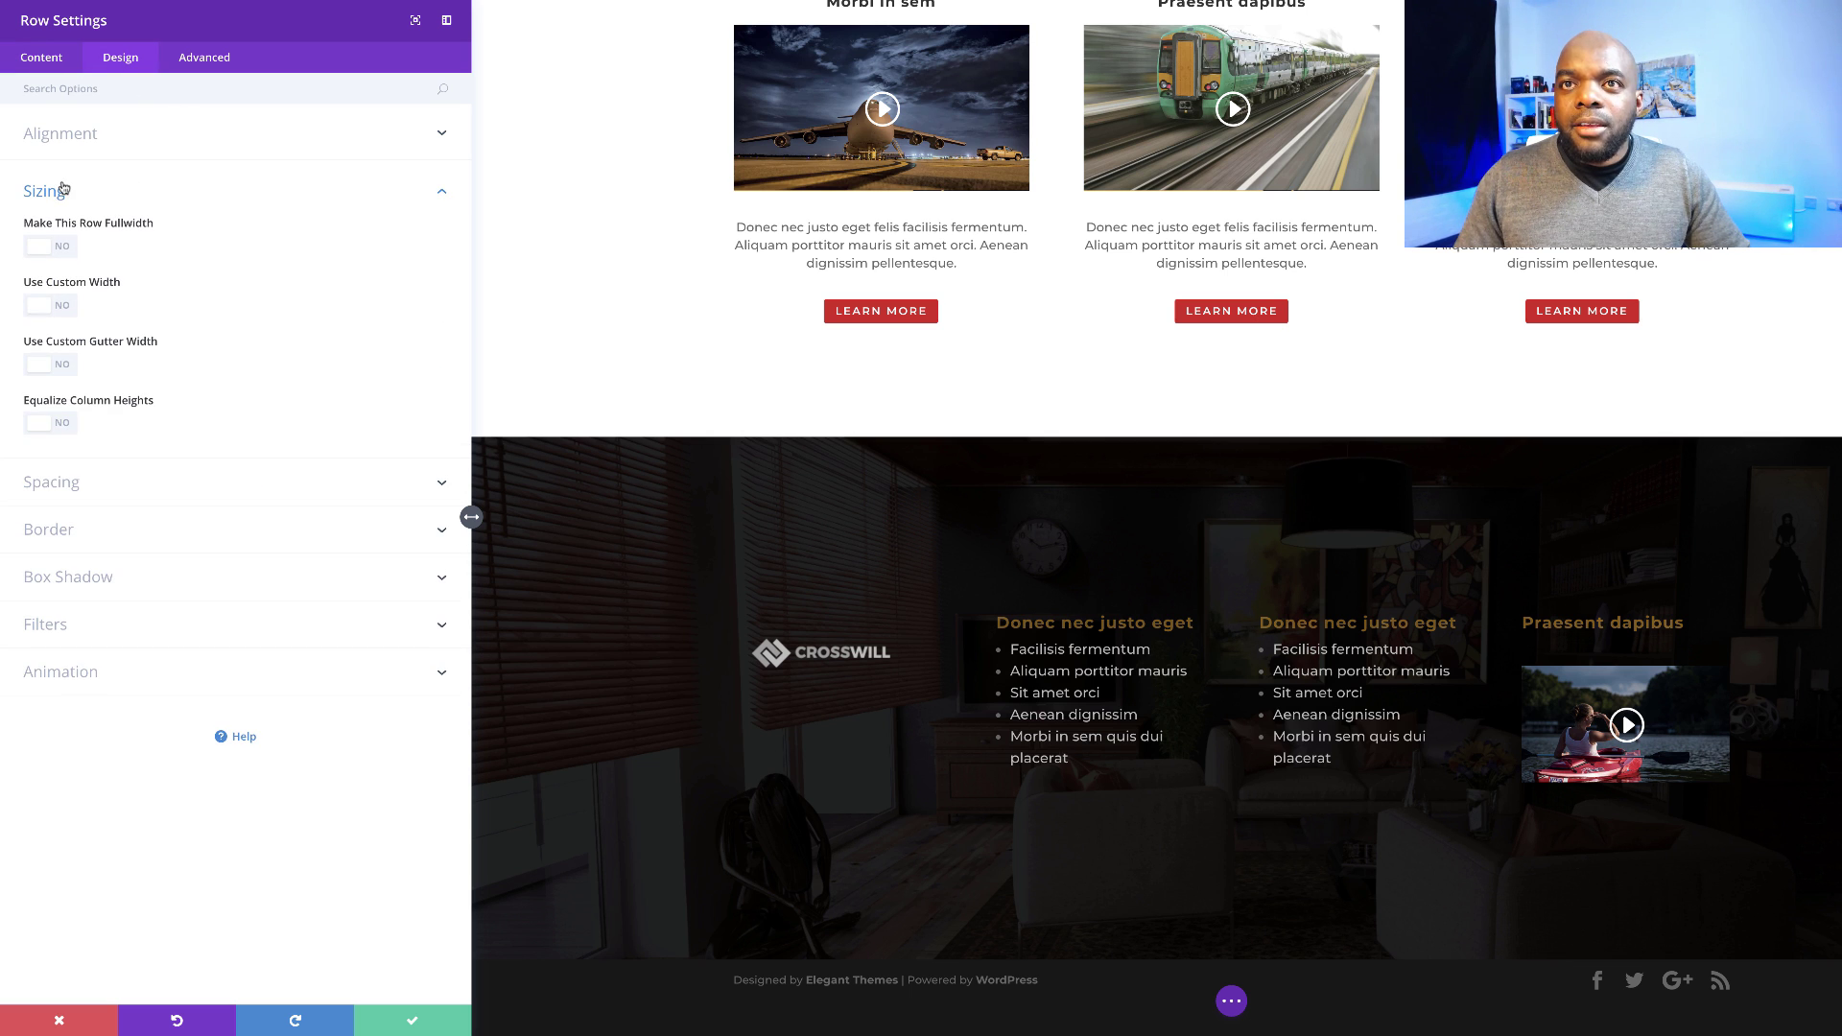
pyautogui.click(65, 307)
pyautogui.click(65, 309)
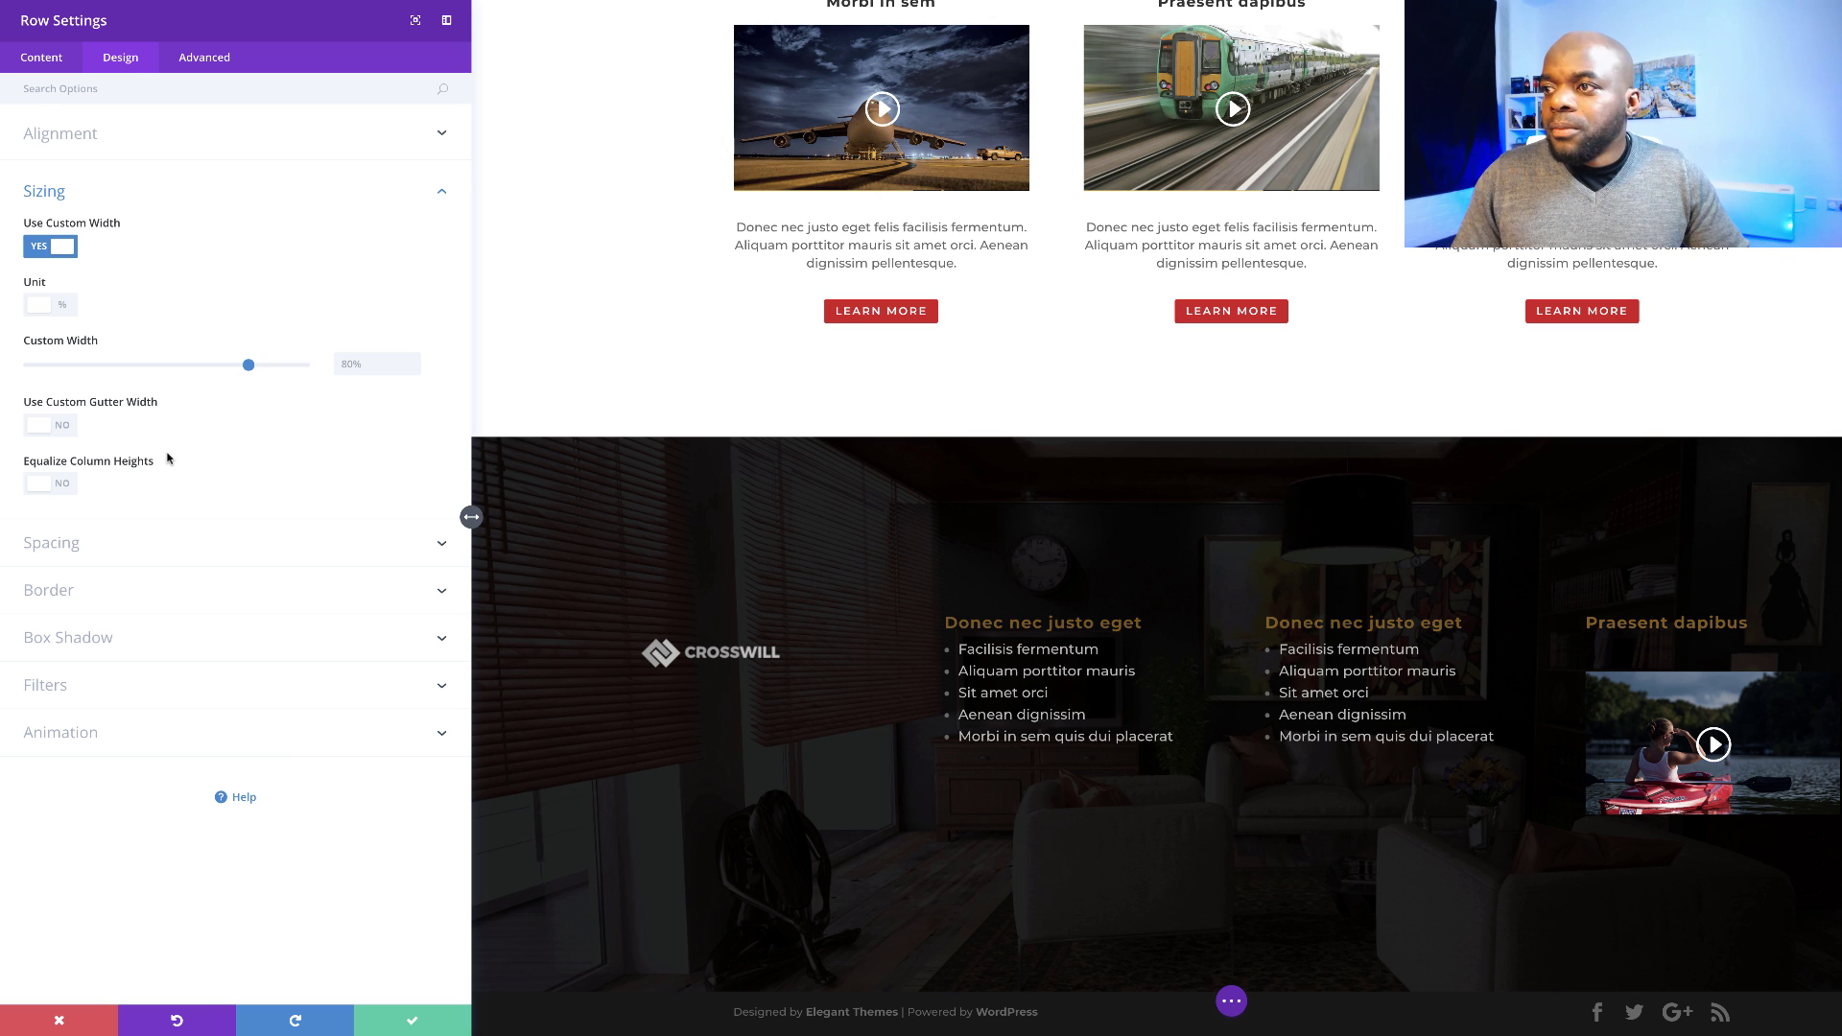
pyautogui.click(411, 1019)
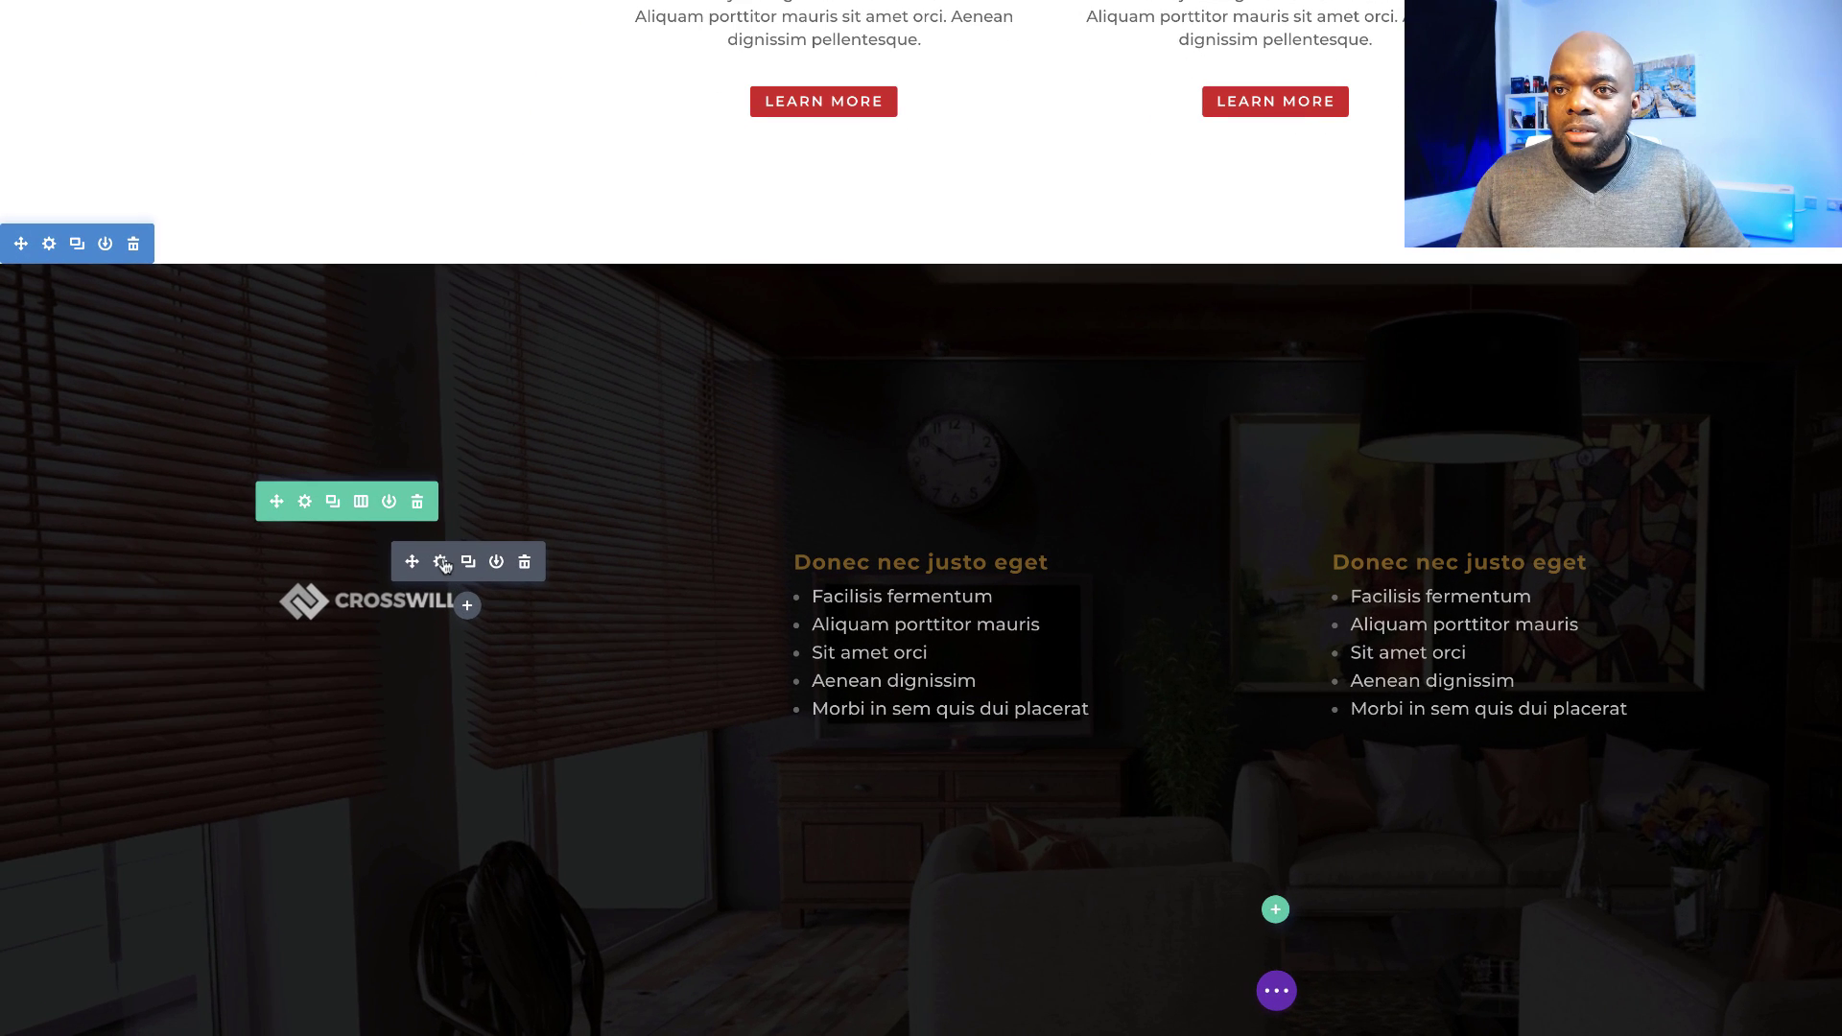
# - Set the CROSSWILL logo image module's top custom margin to -30px and save the module
pyautogui.click(441, 562)
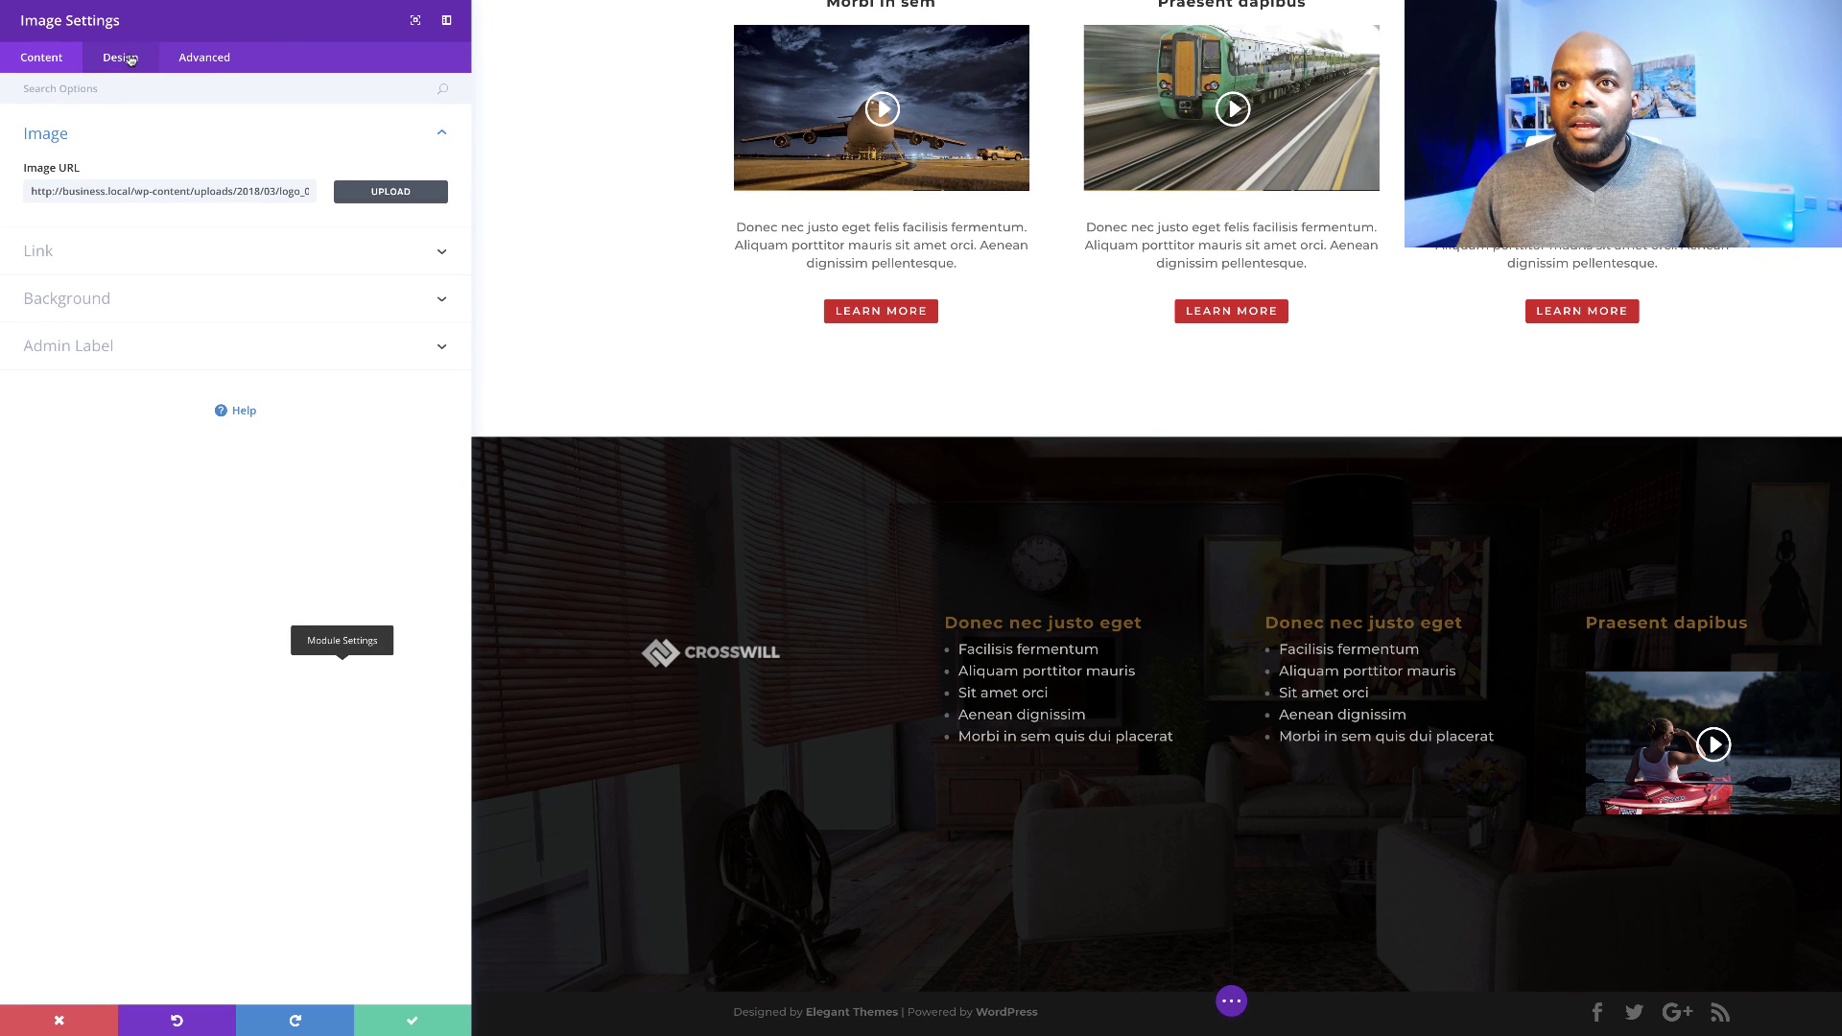
pyautogui.click(131, 59)
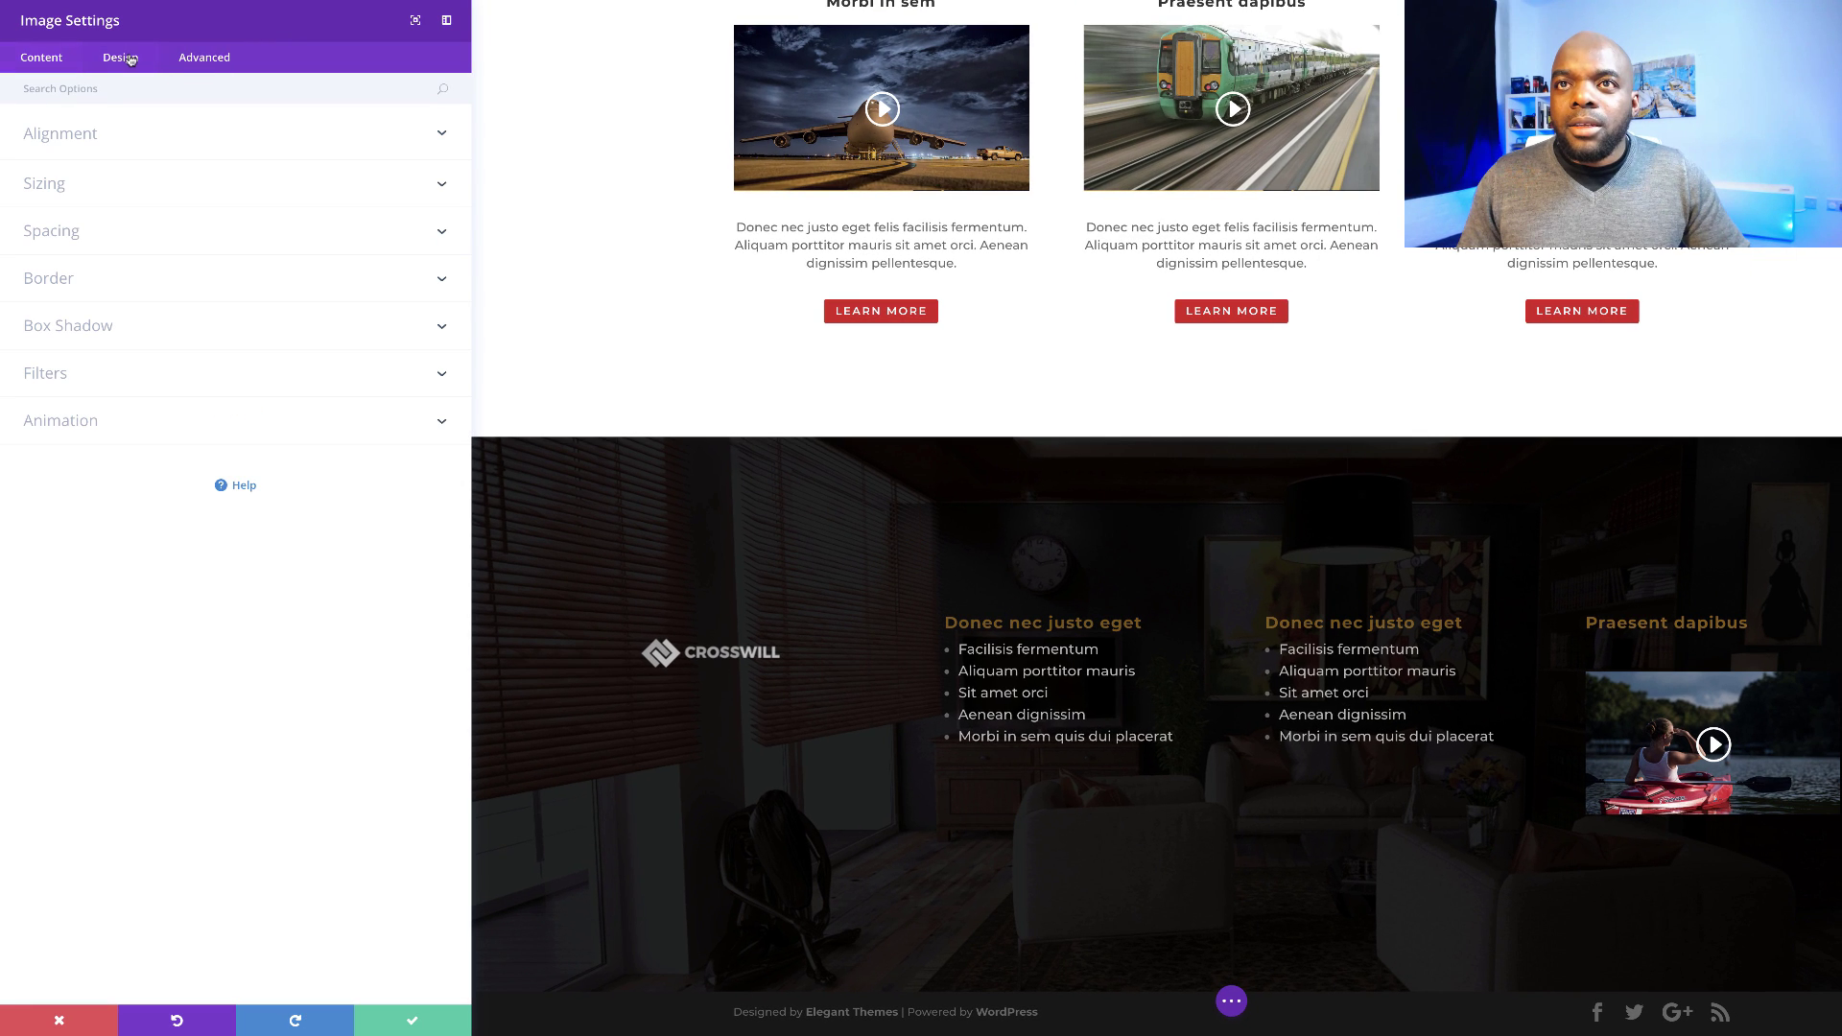
pyautogui.click(75, 238)
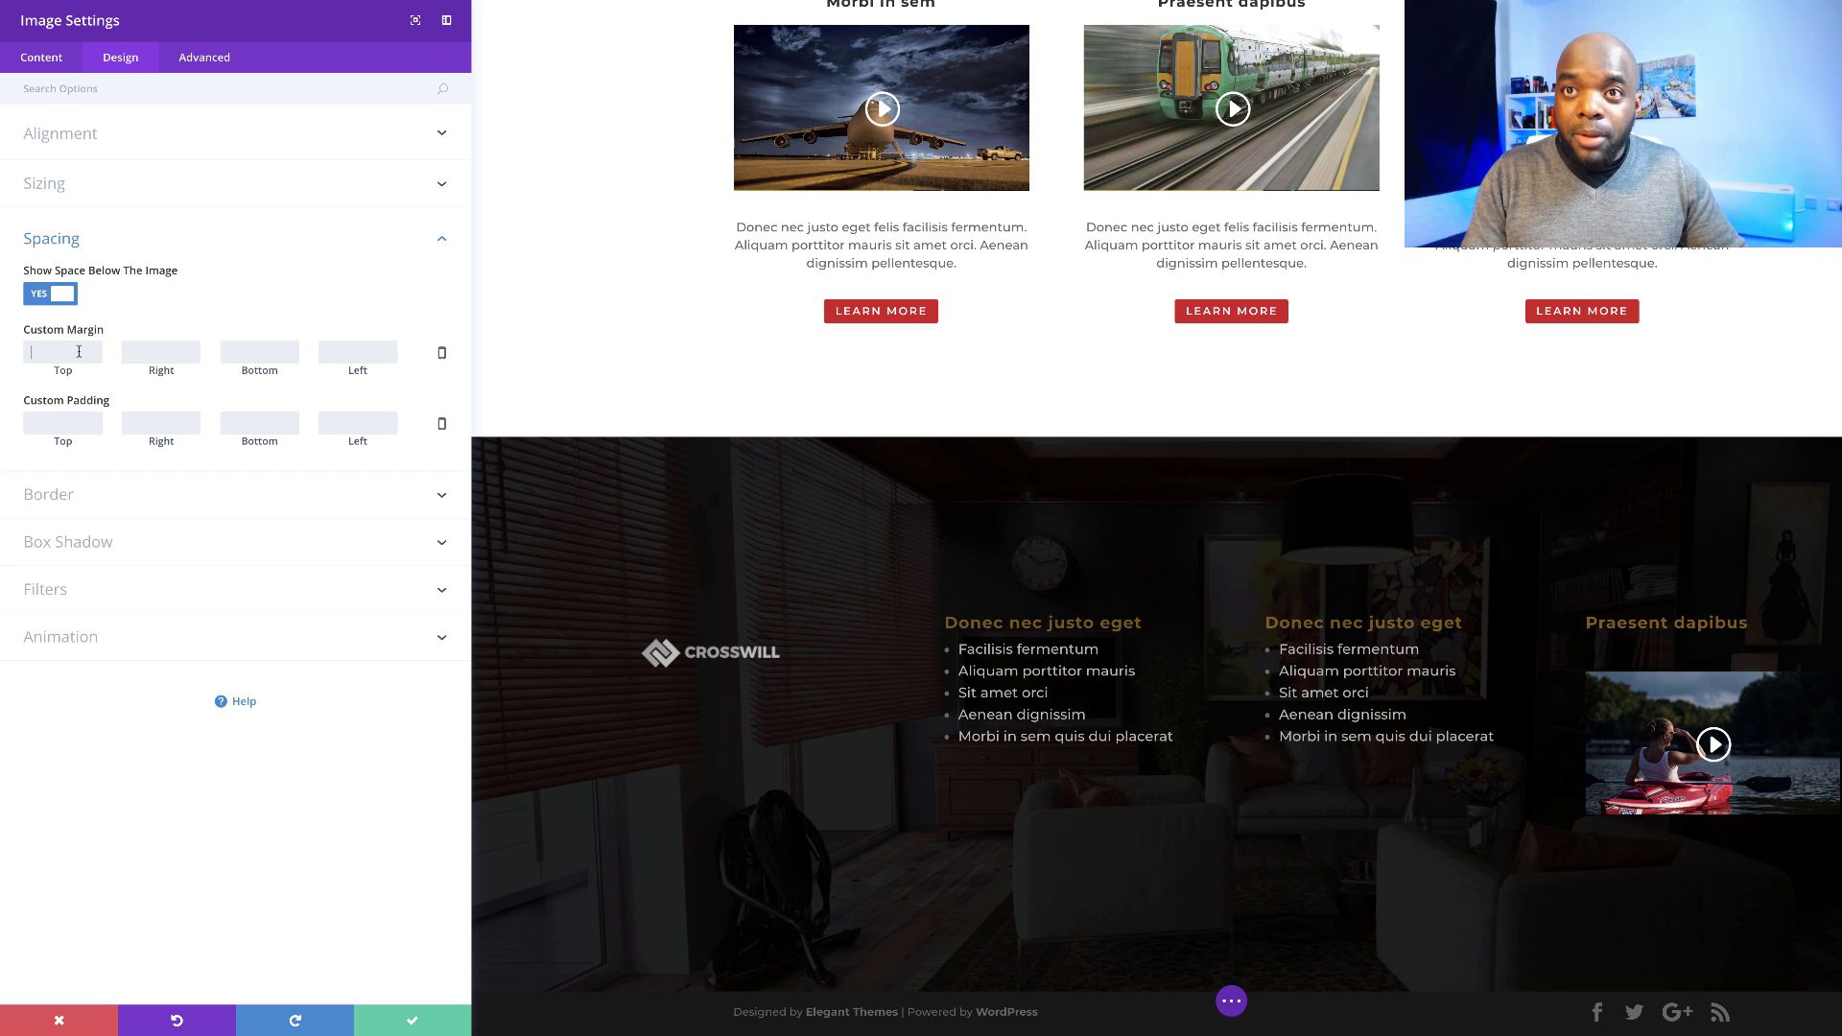
pyautogui.write('-')
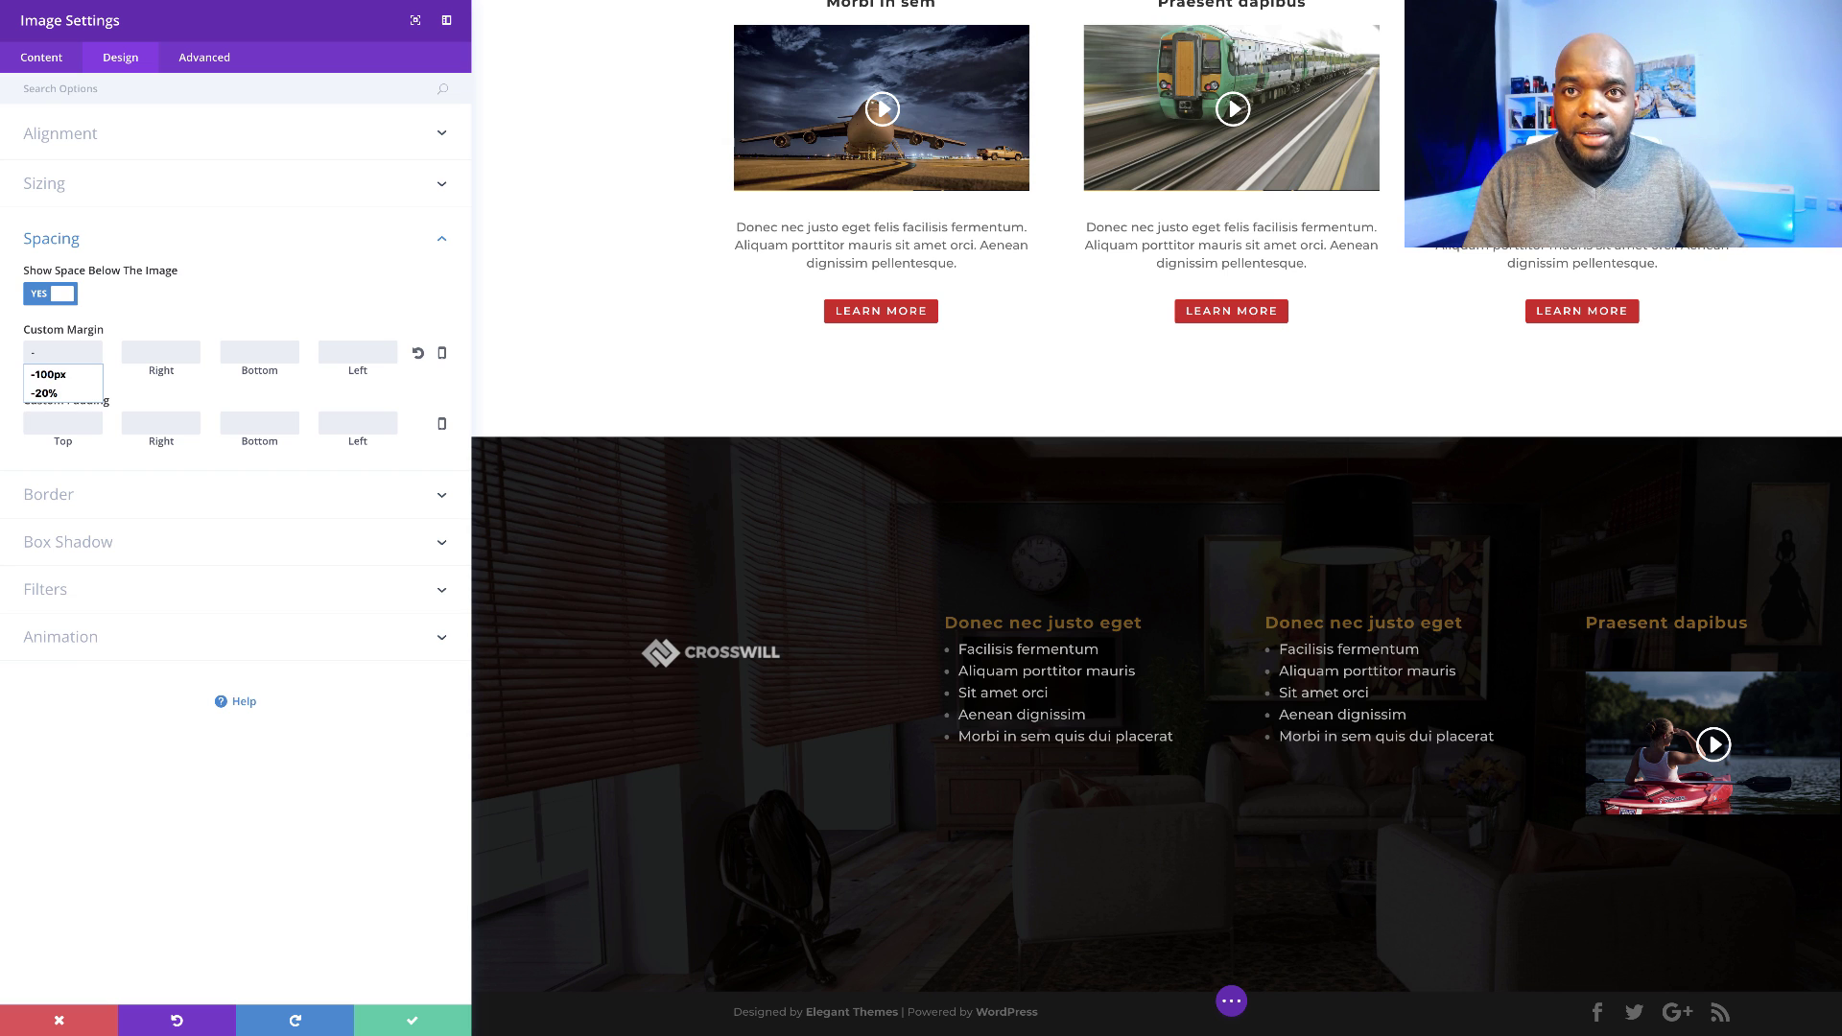
pyautogui.write('20')
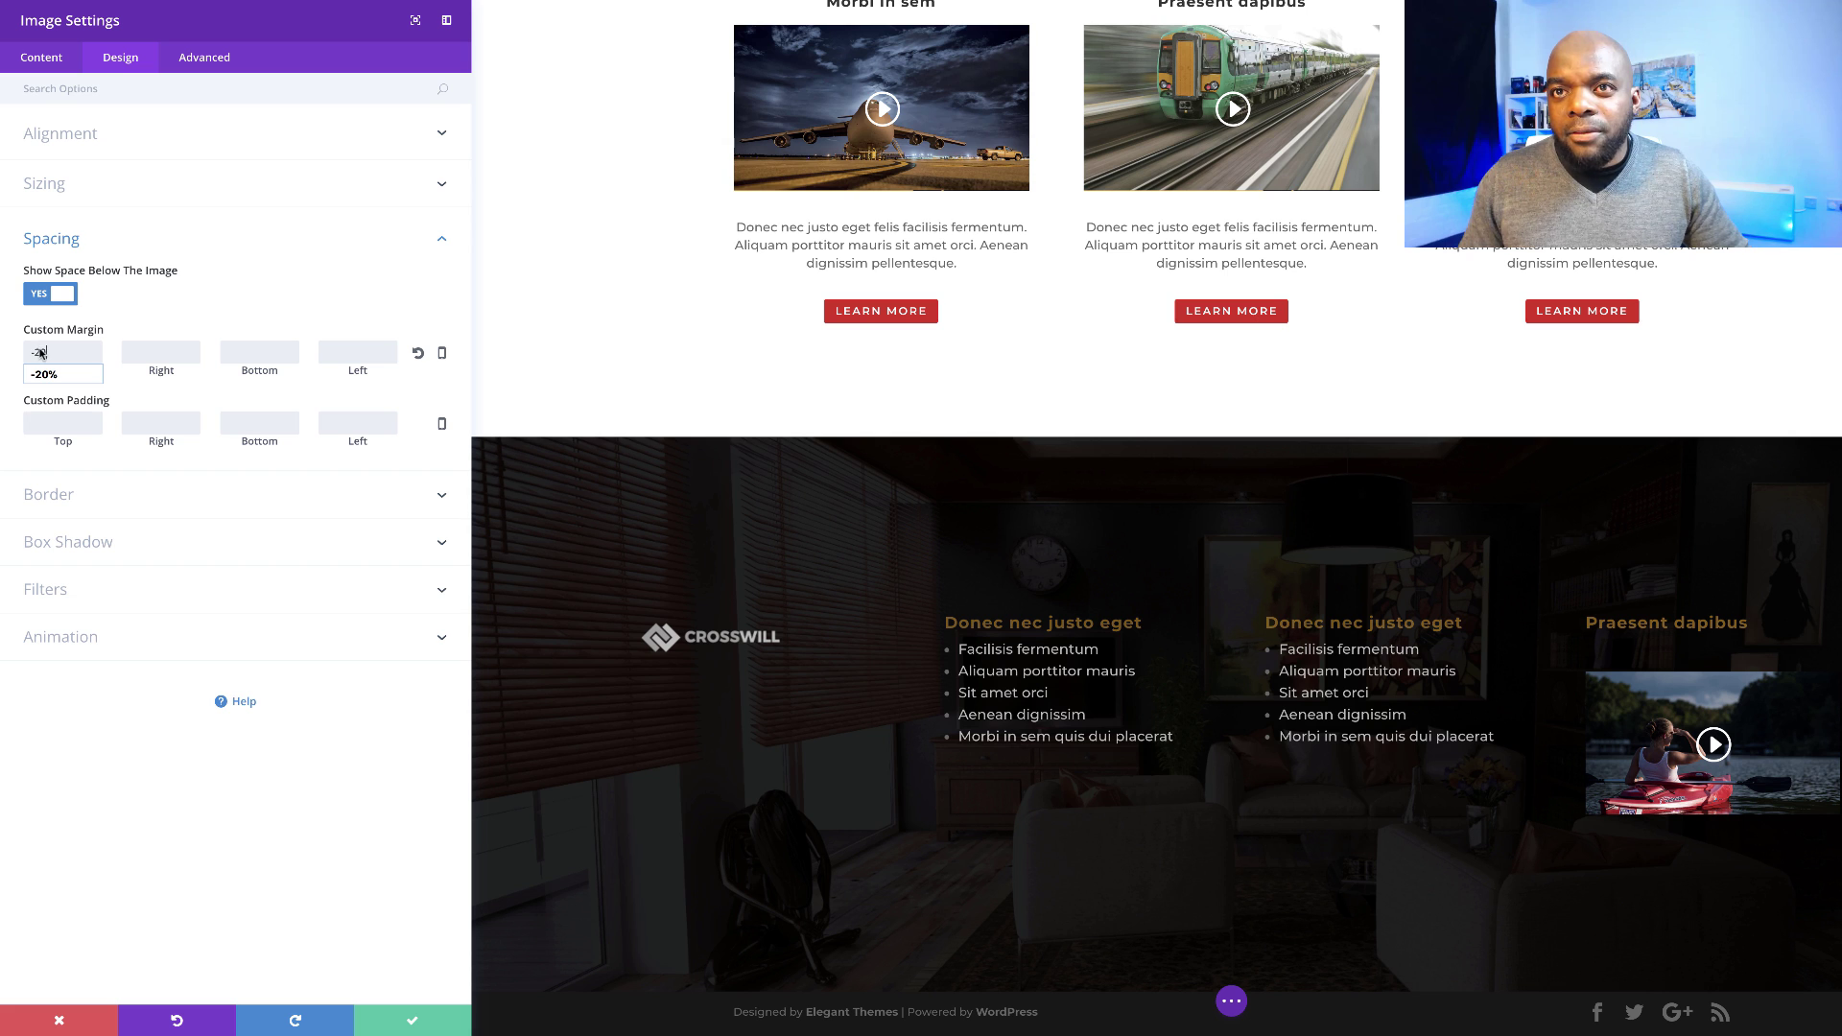
pyautogui.press('BackSpace')
pyautogui.press('BackSpace')
pyautogui.write('30p')
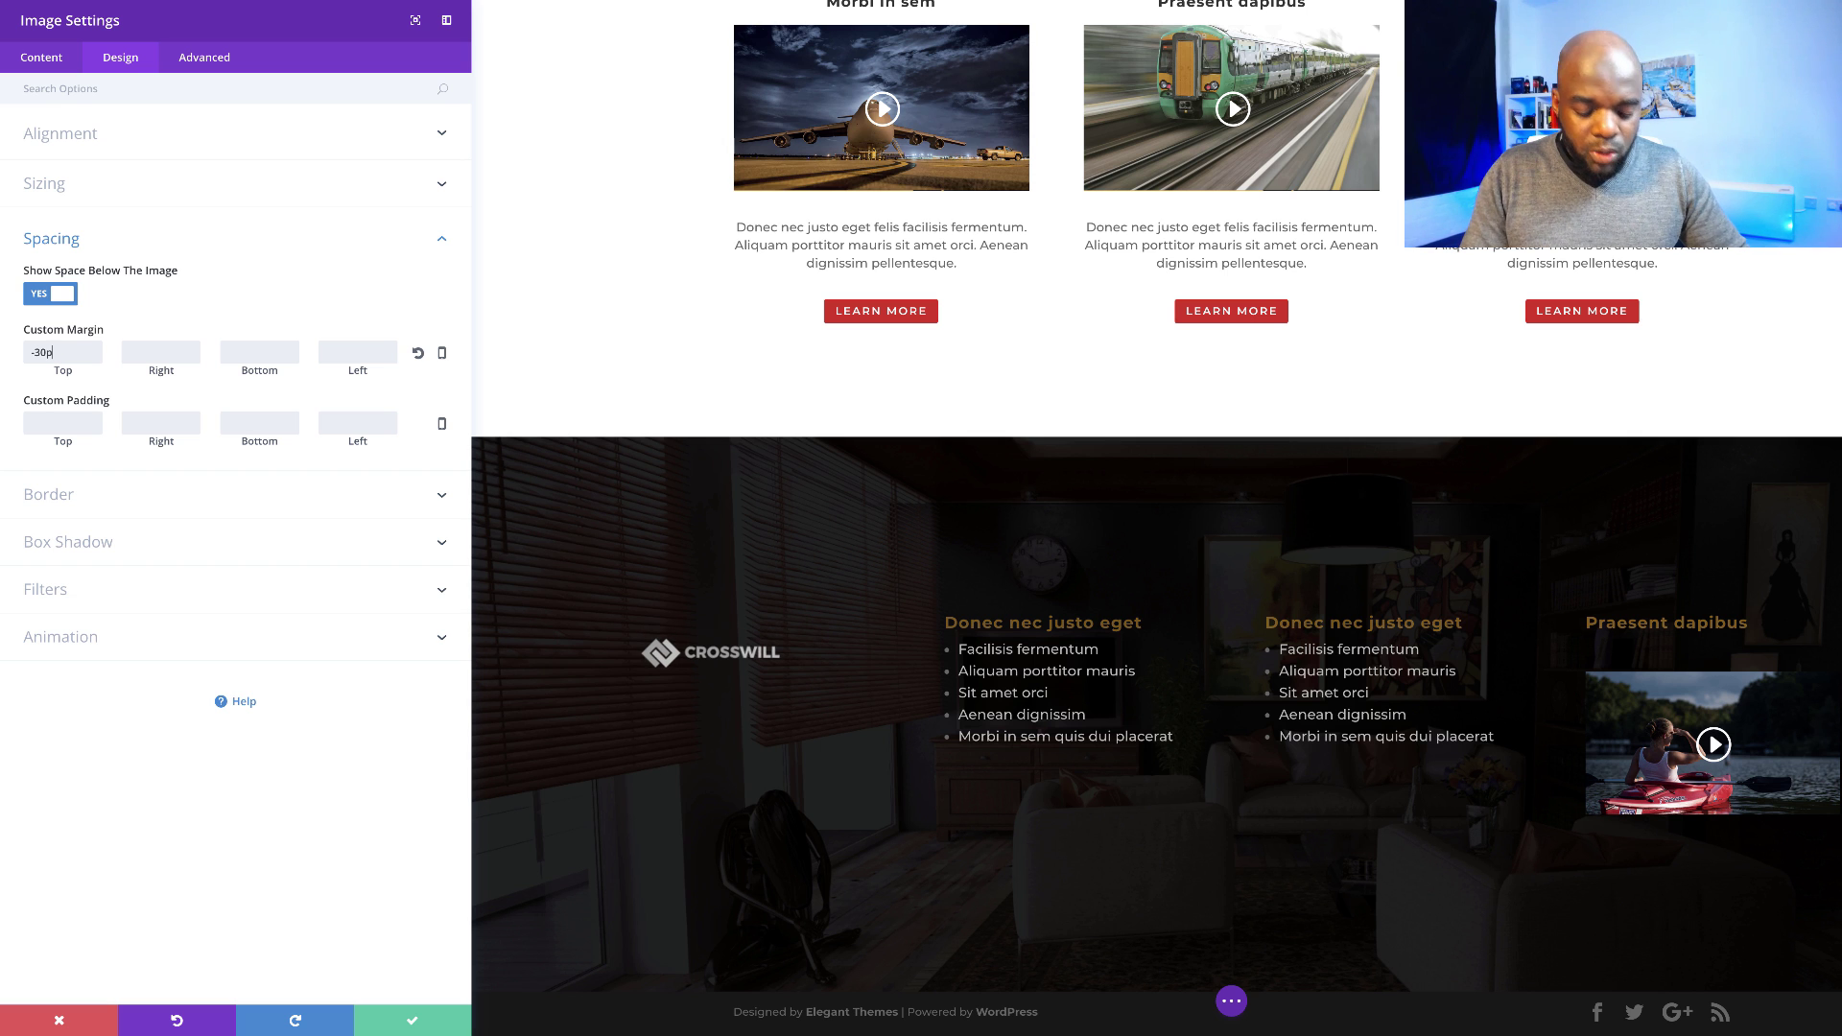
pyautogui.press('Return')
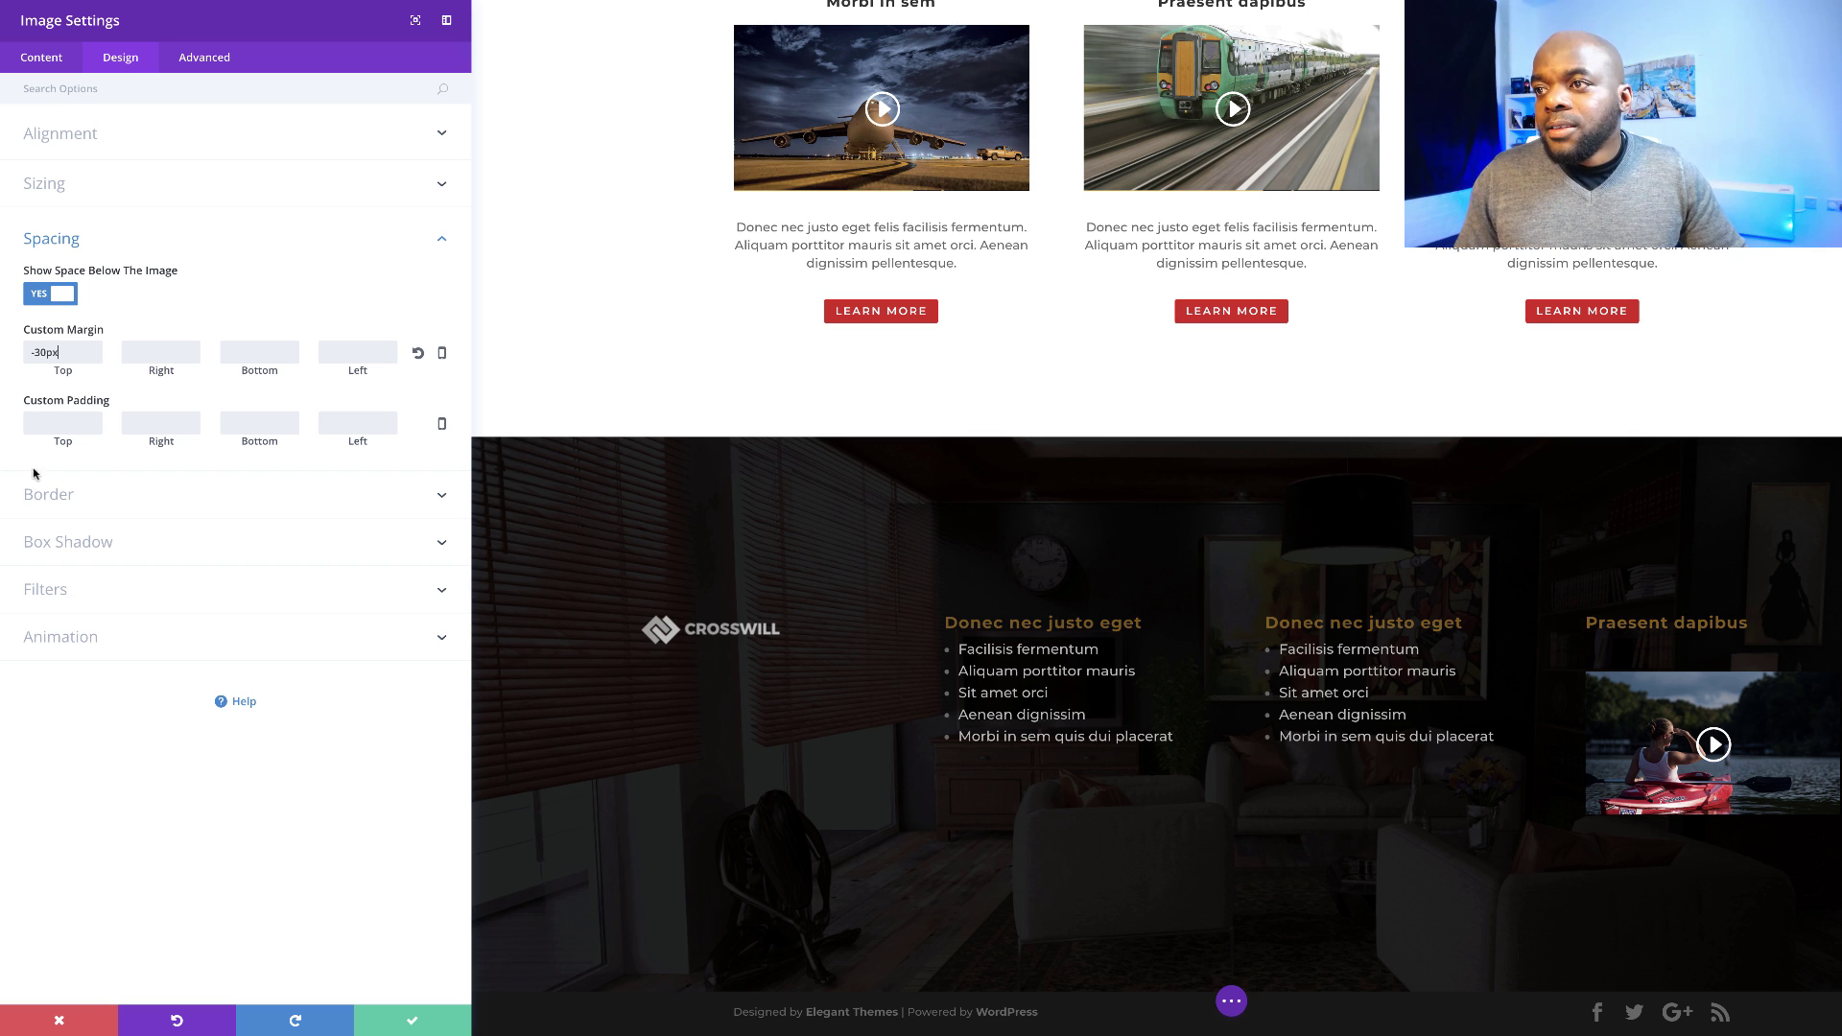
pyautogui.click(413, 1018)
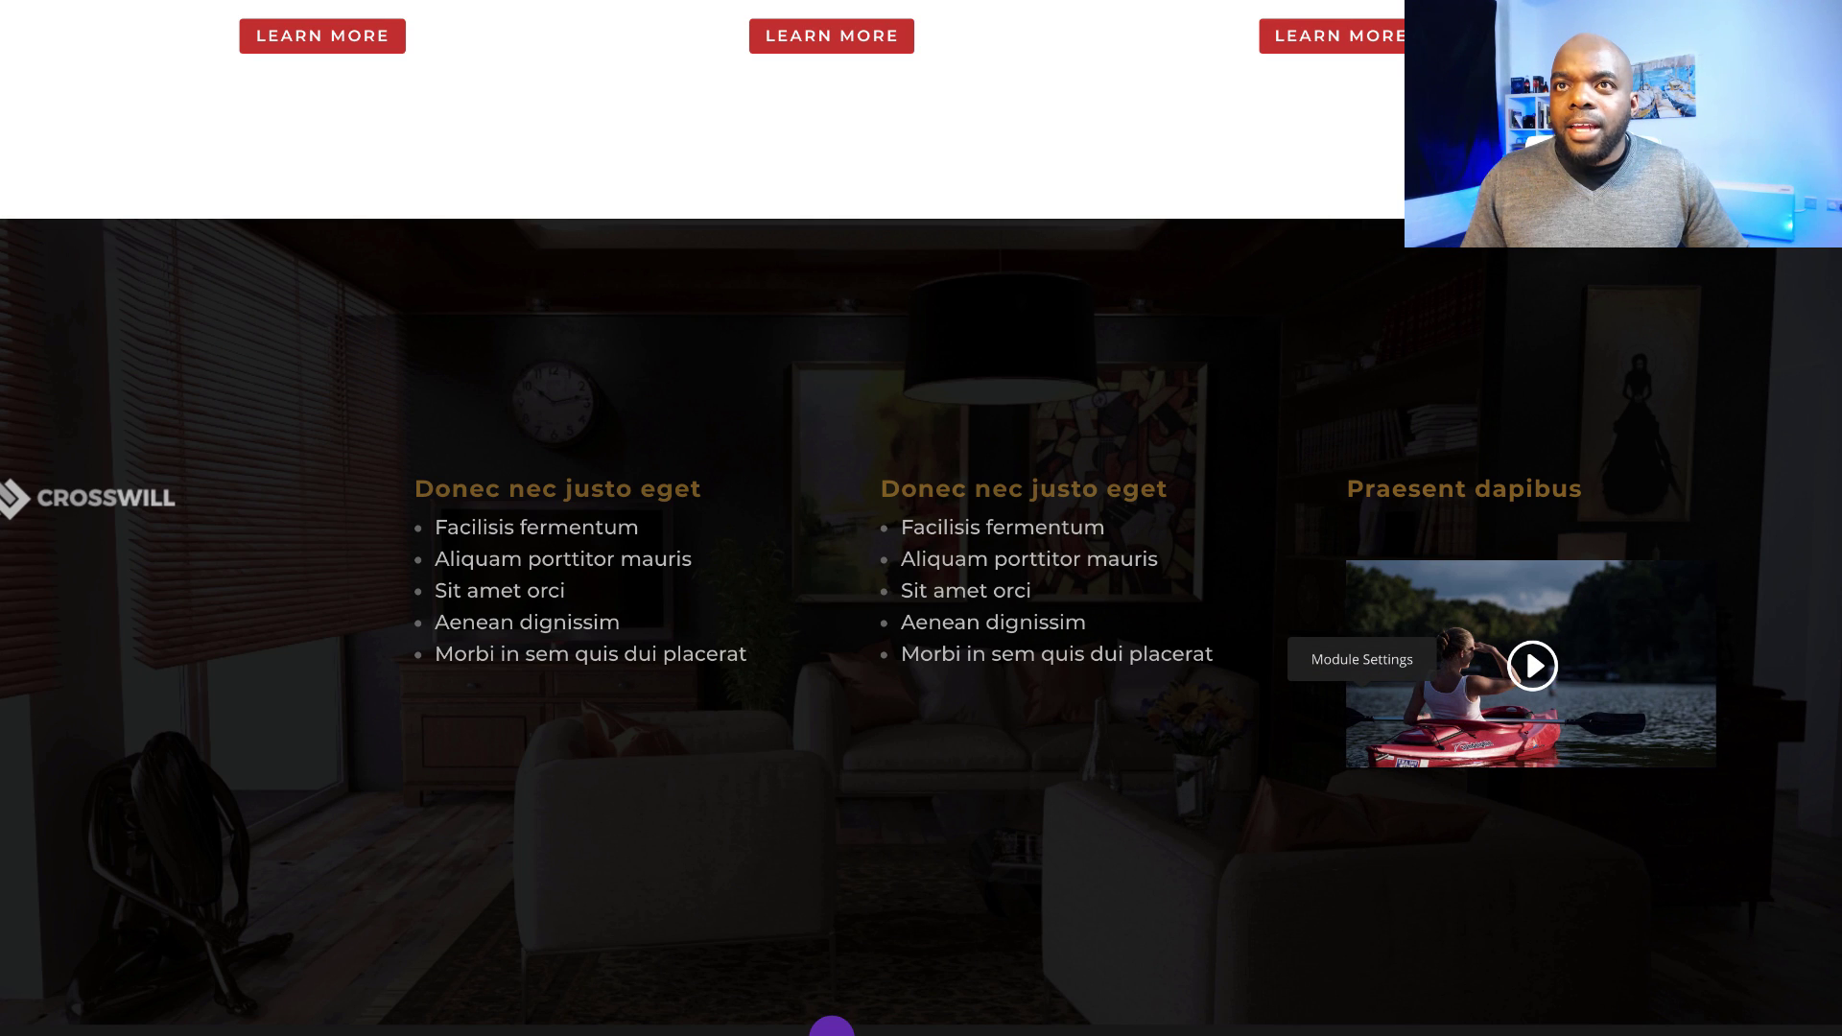
# - Set the top custom margin of the kayak video module to -25px and save the module
pyautogui.click(1363, 699)
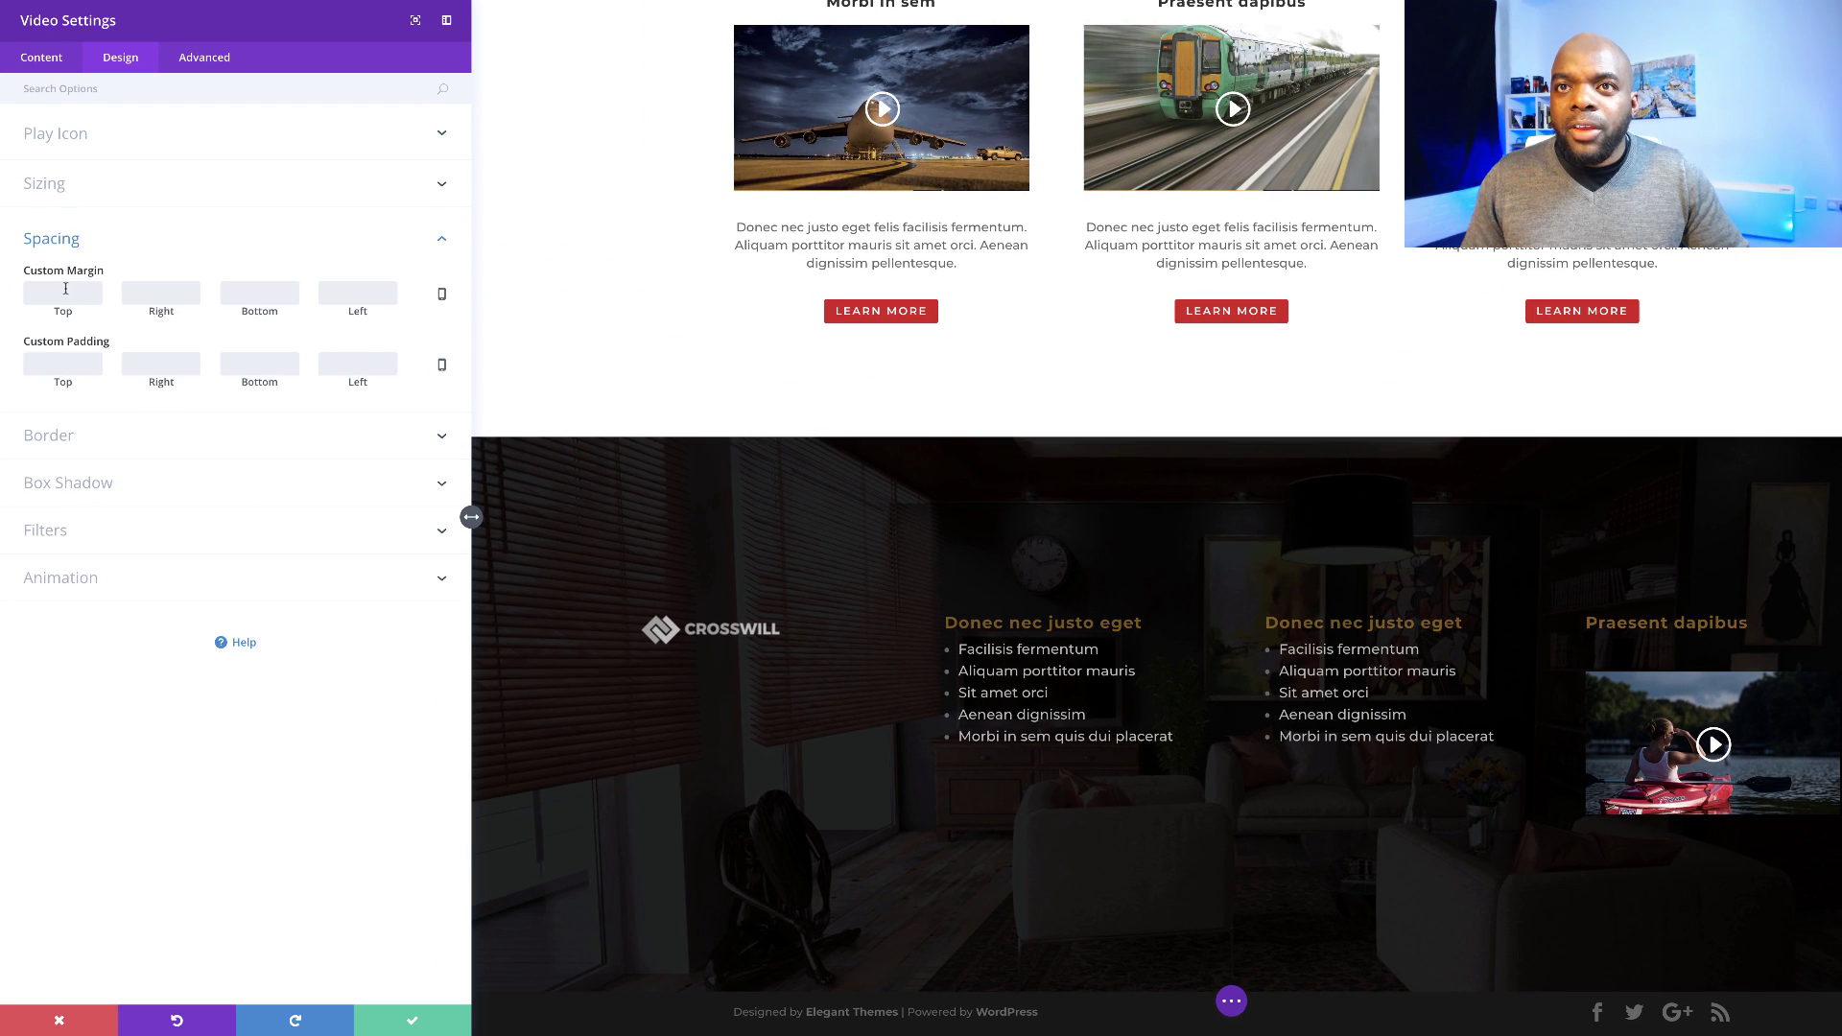
pyautogui.click(32, 293)
pyautogui.write('-')
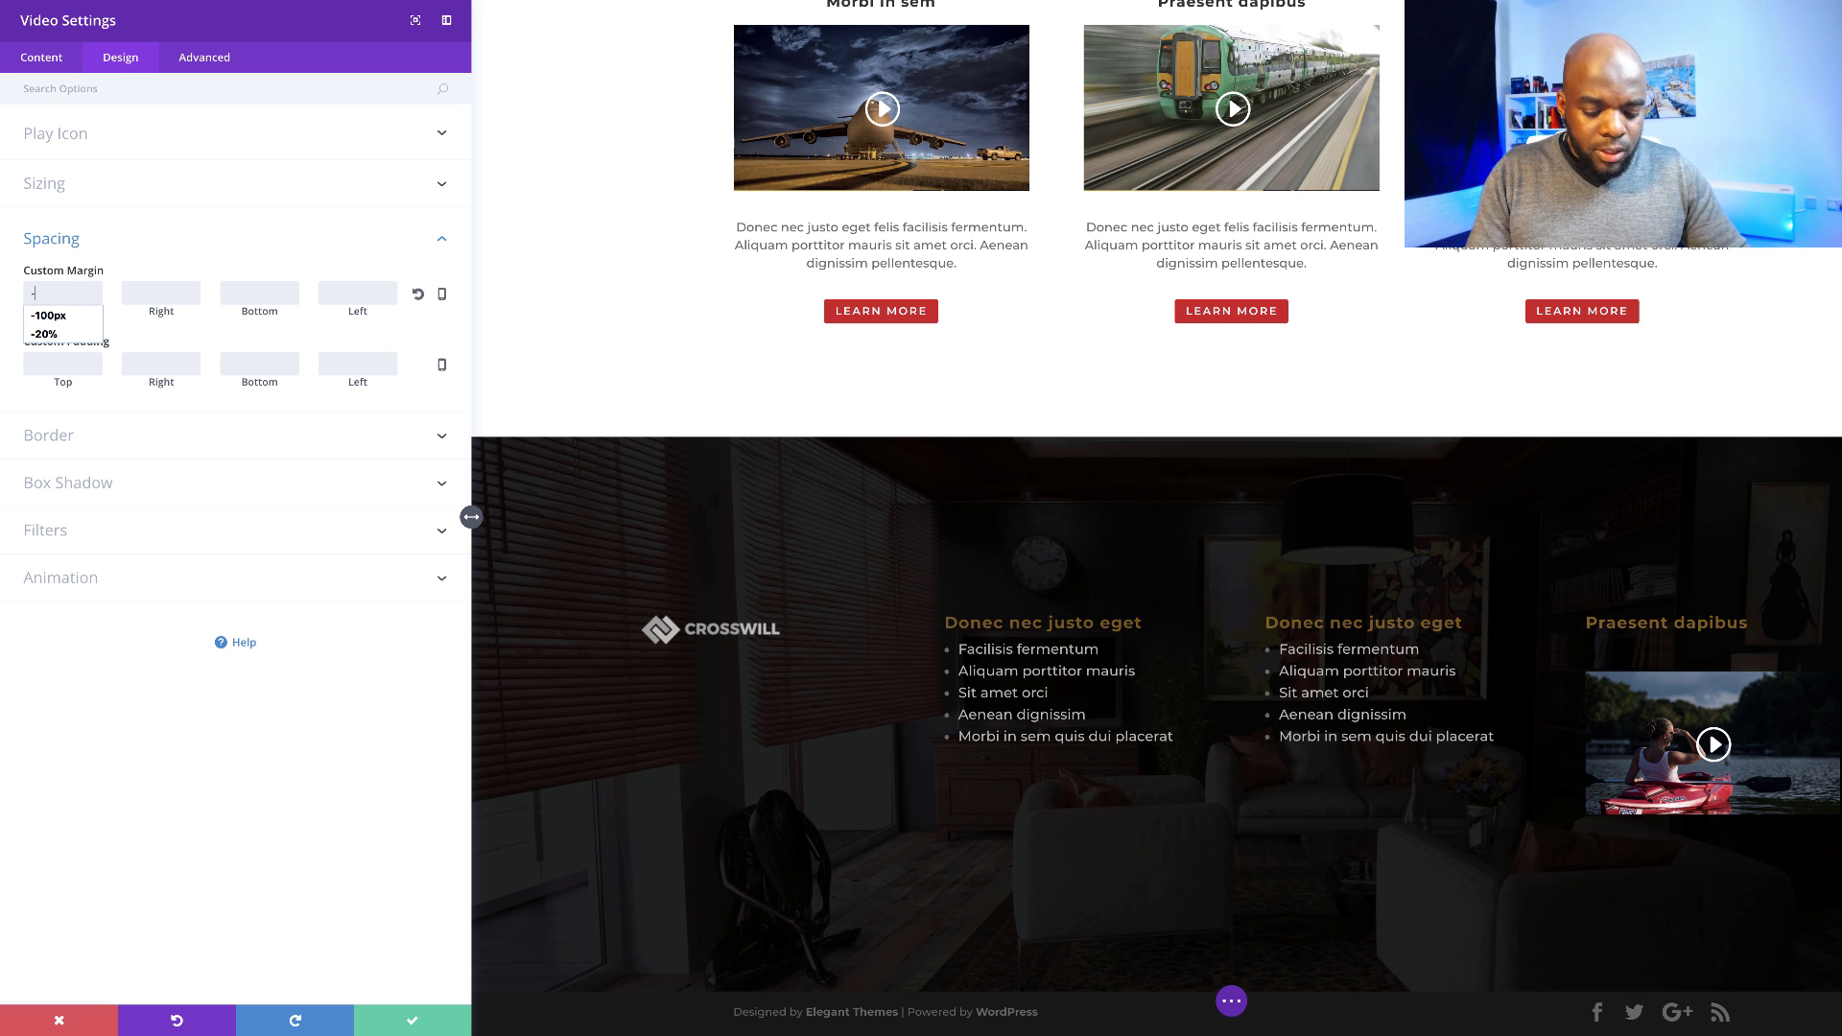
pyautogui.write('20')
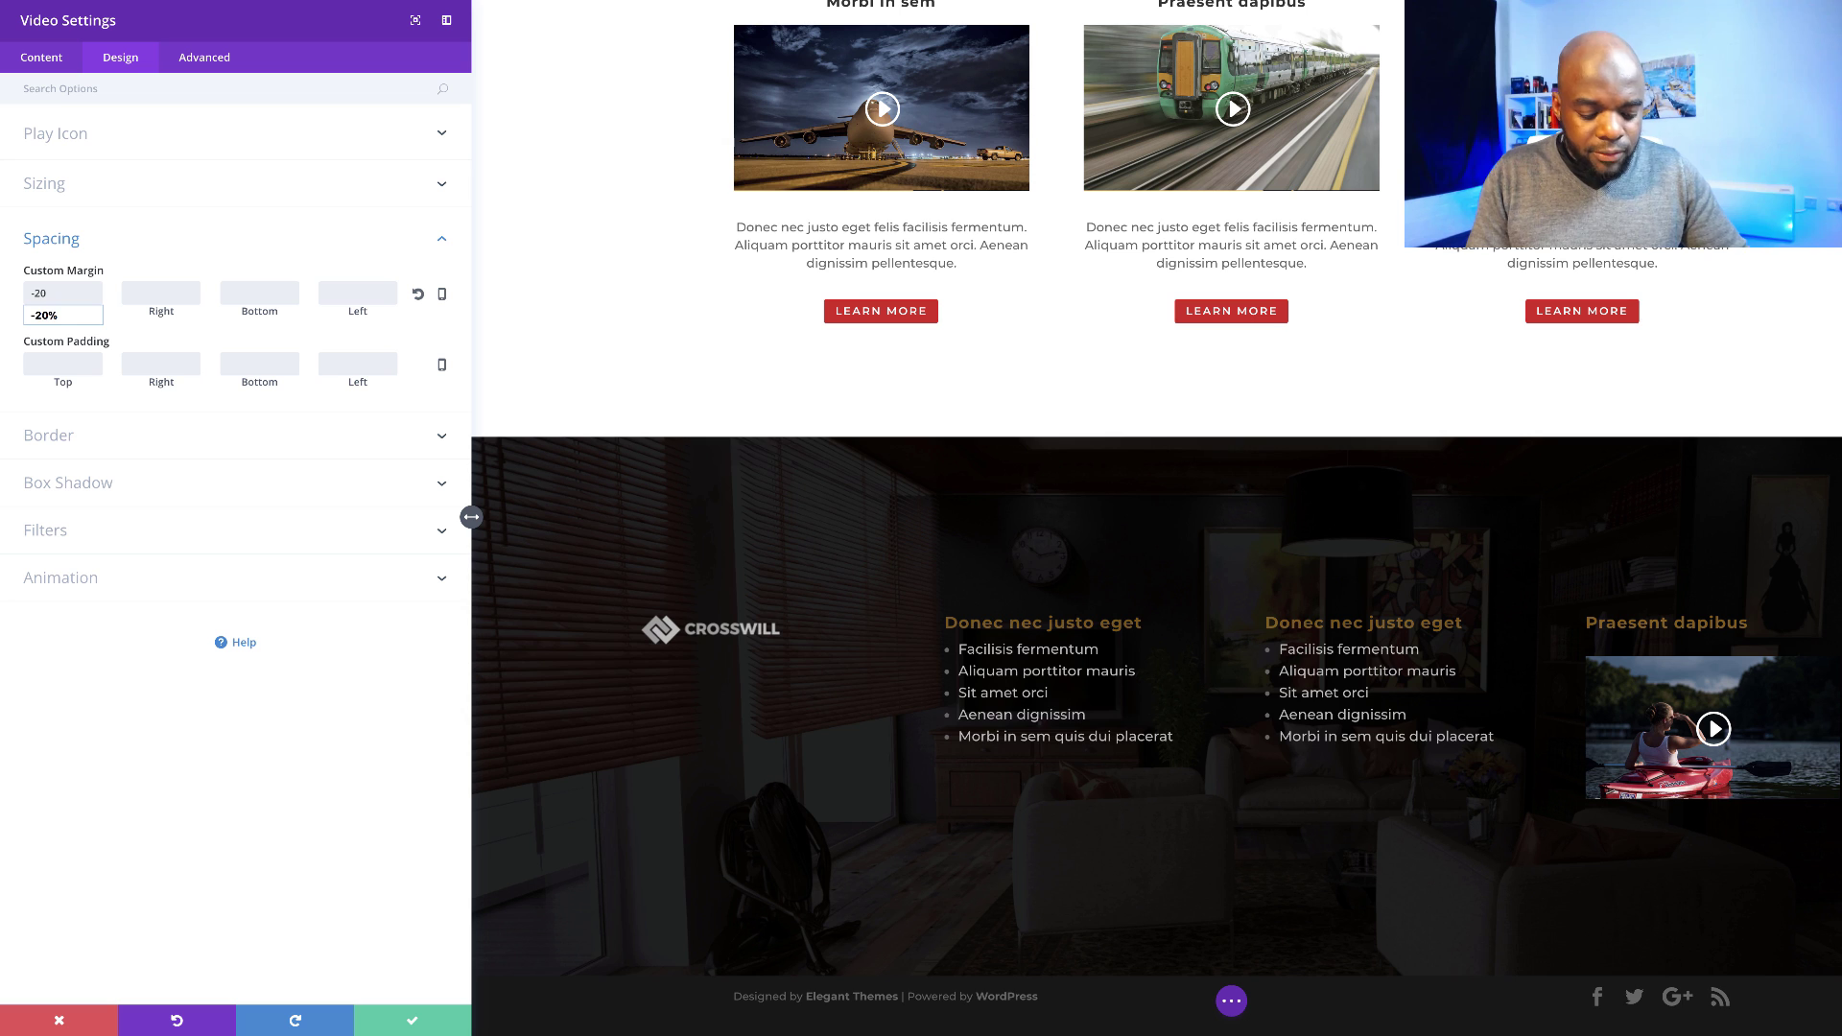
pyautogui.press('BackSpace')
pyautogui.write('5')
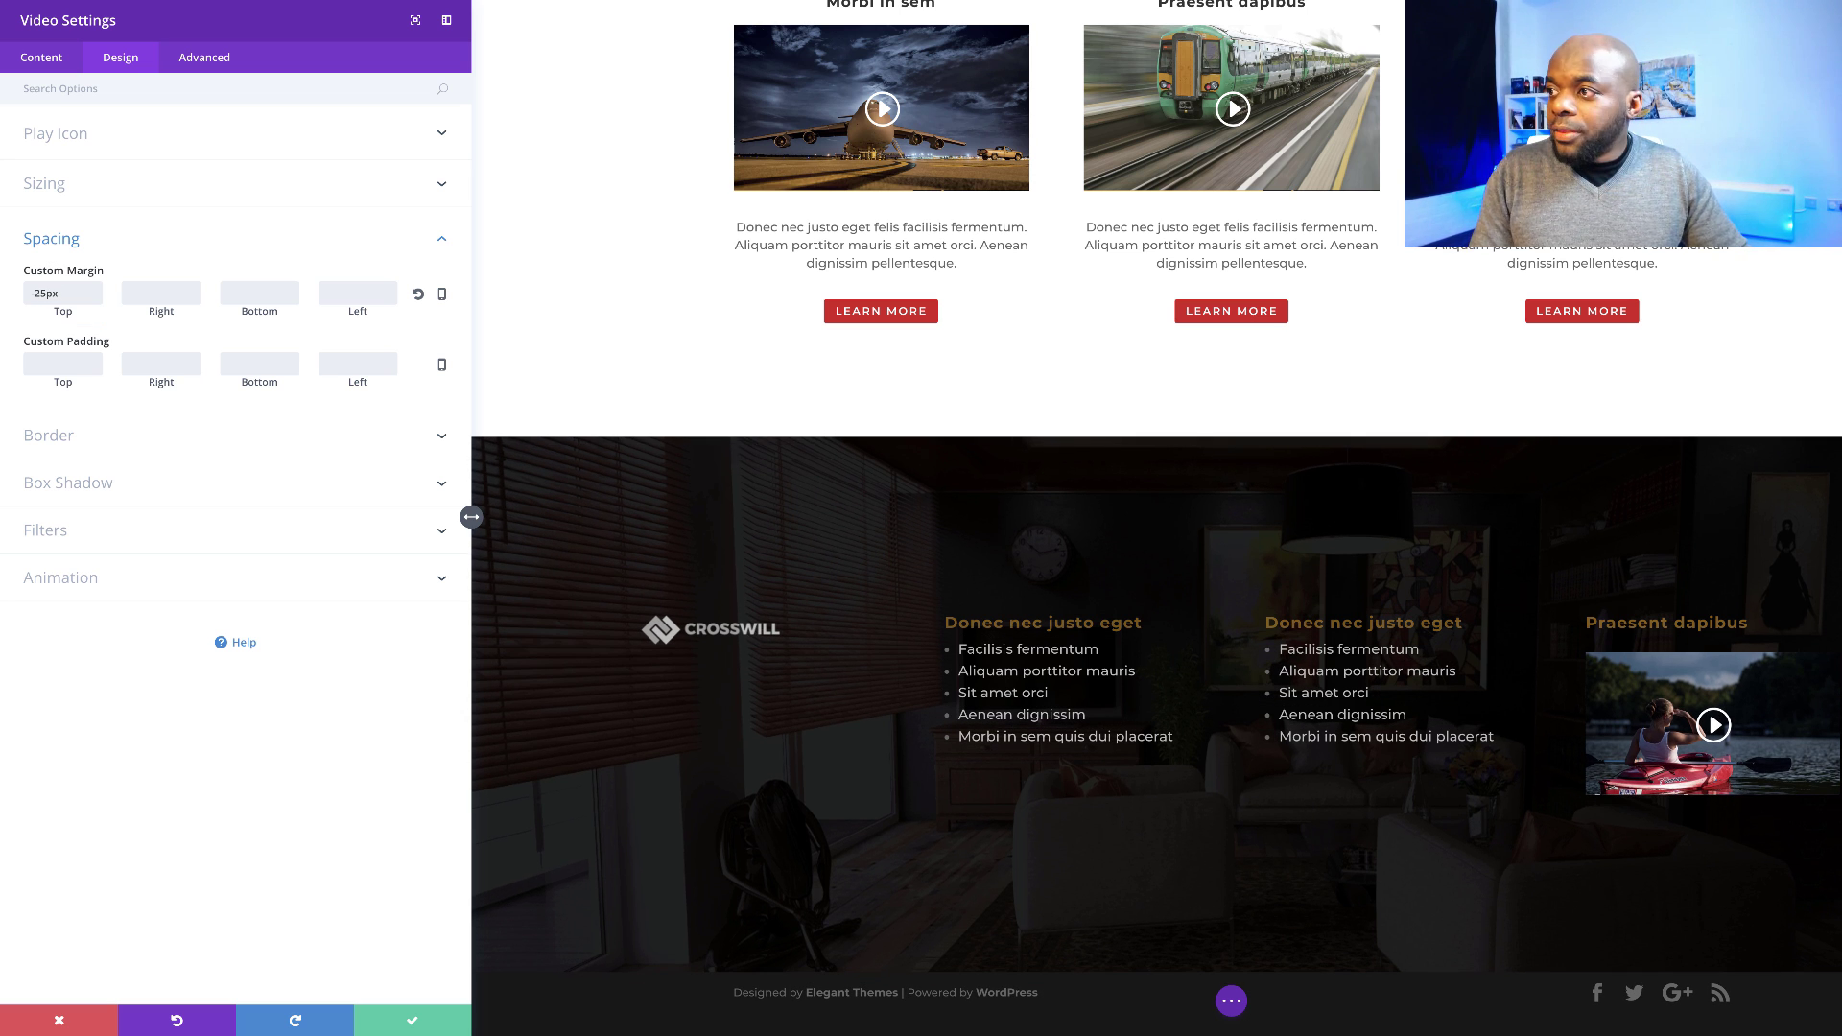
pyautogui.click(413, 1020)
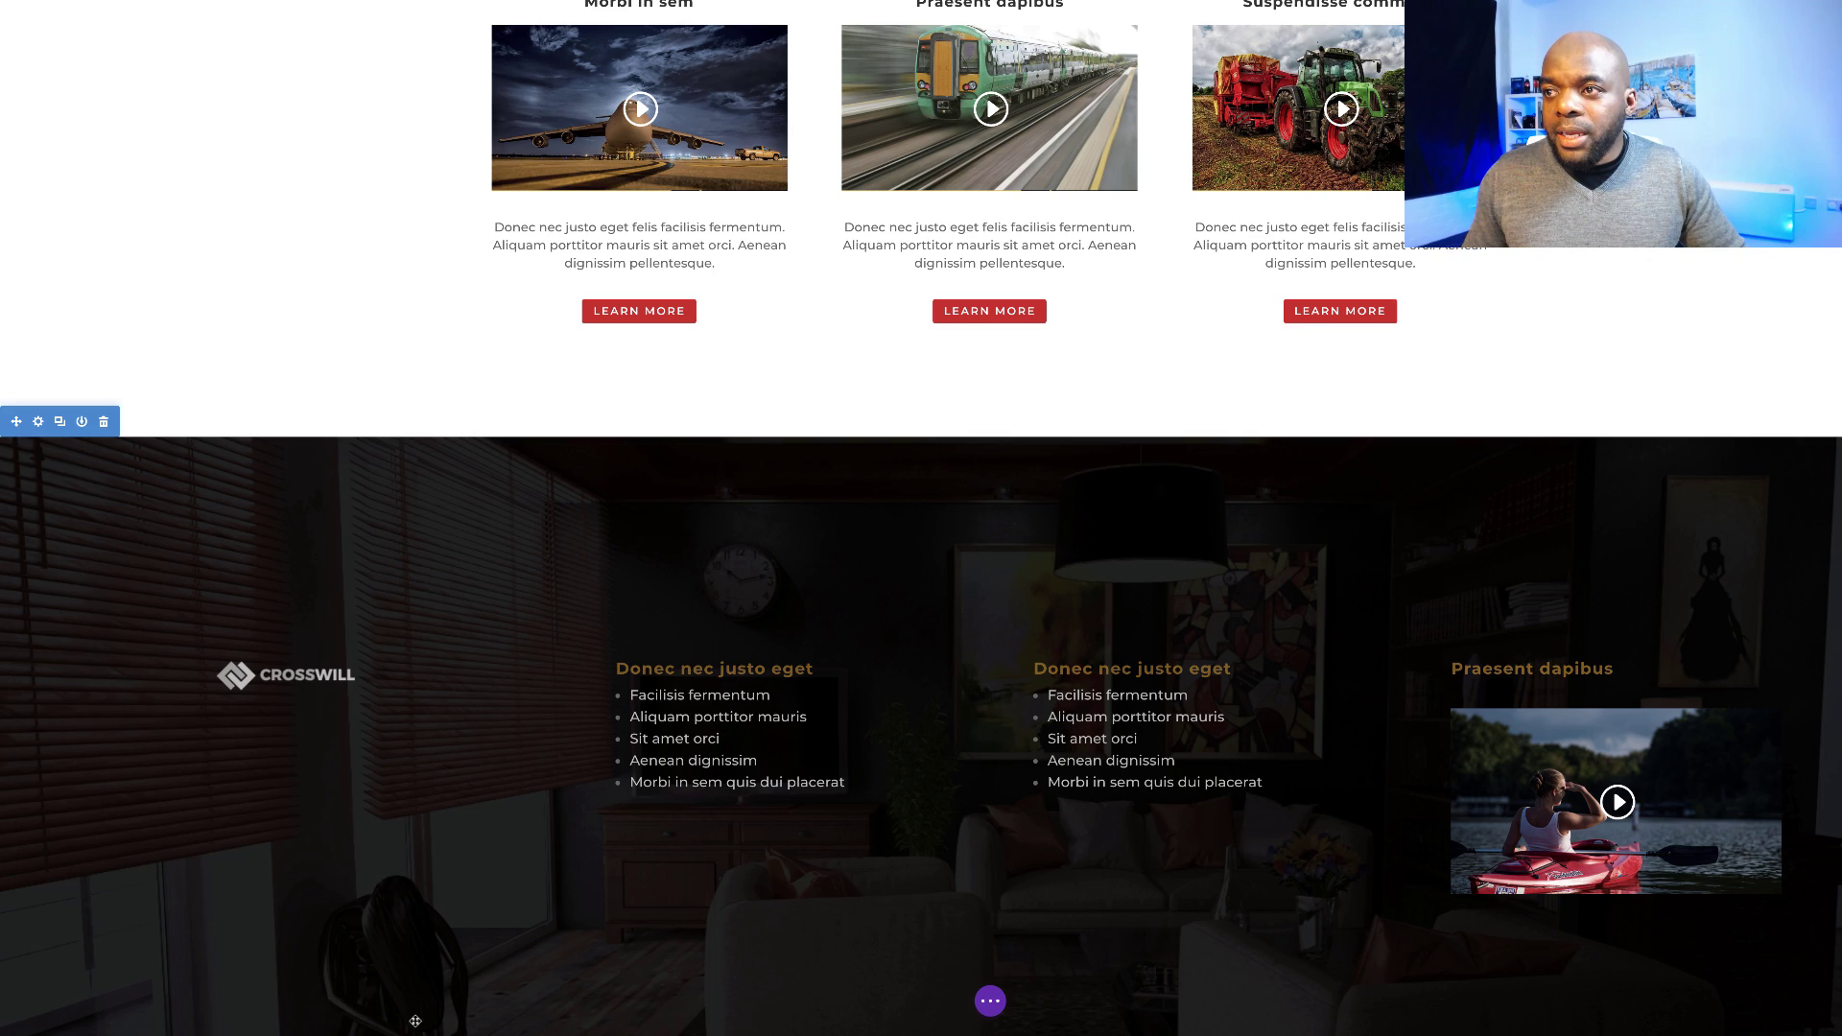
# - Set the footer section's custom padding to 6% at both top and bottom and save the section
pyautogui.scroll(-1, 357, 774)
pyautogui.scroll(-3, 357, 774)
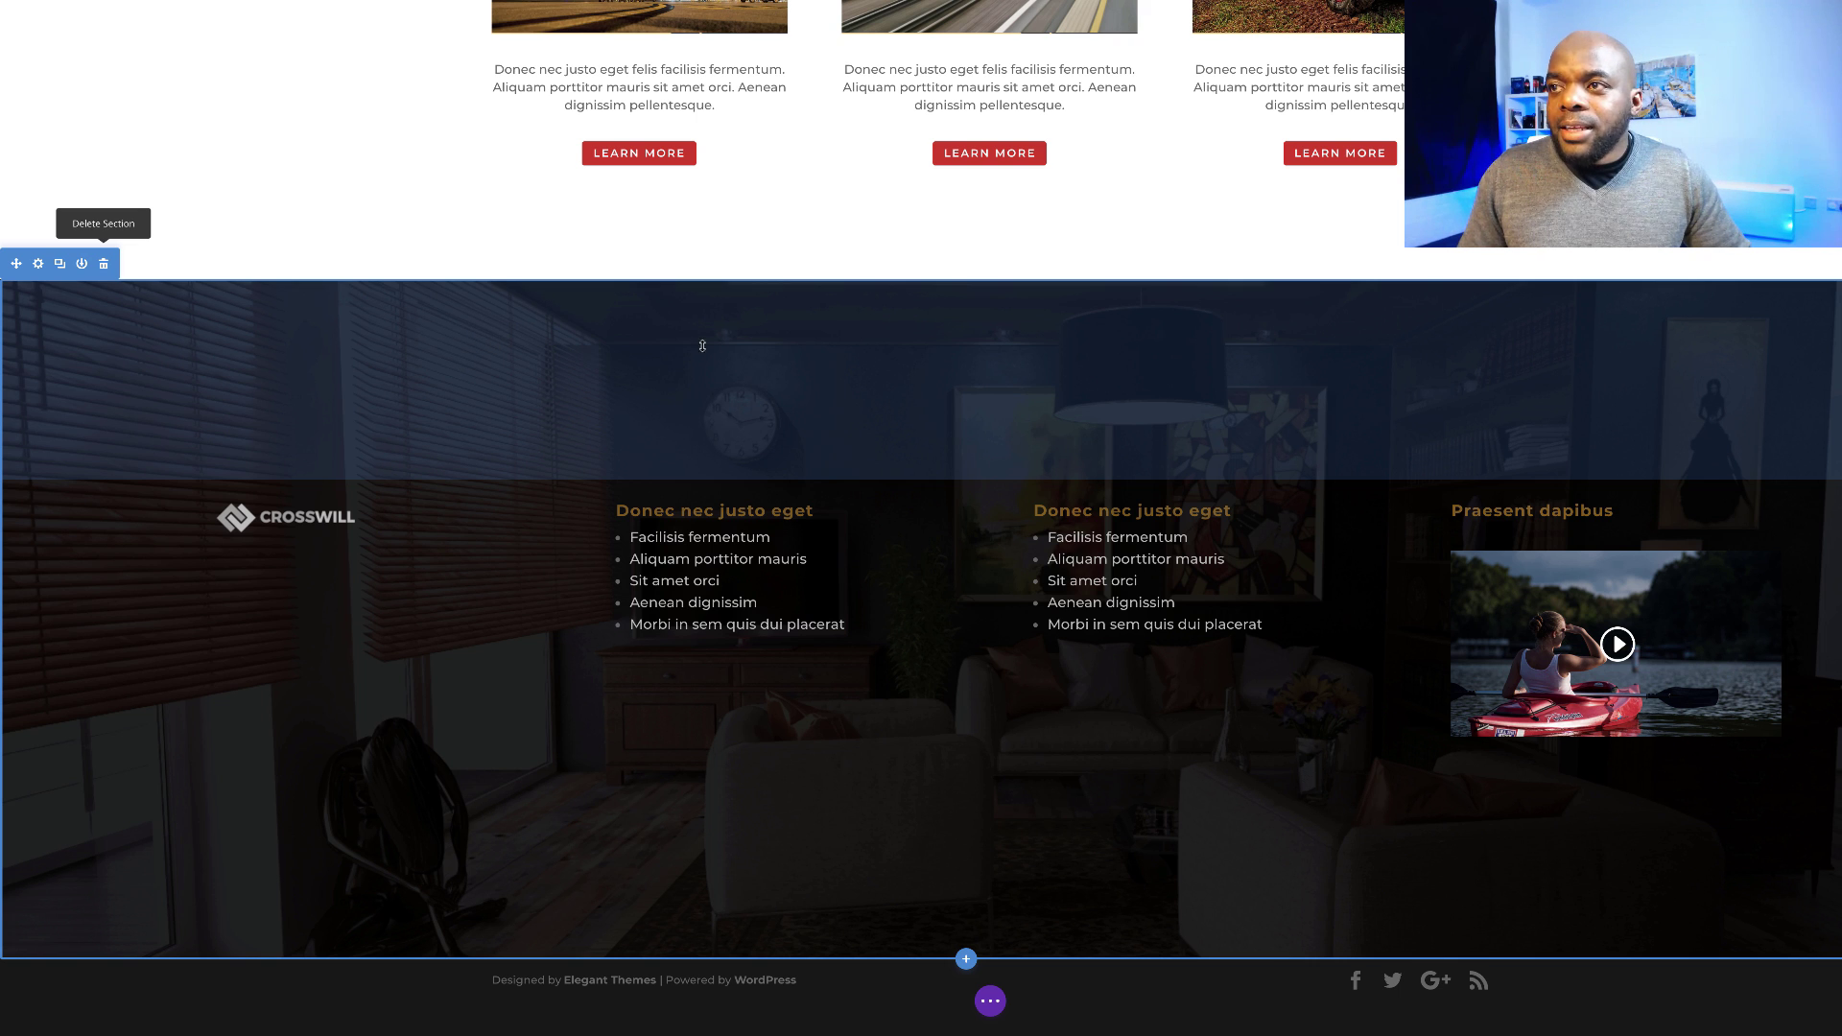
pyautogui.click(40, 270)
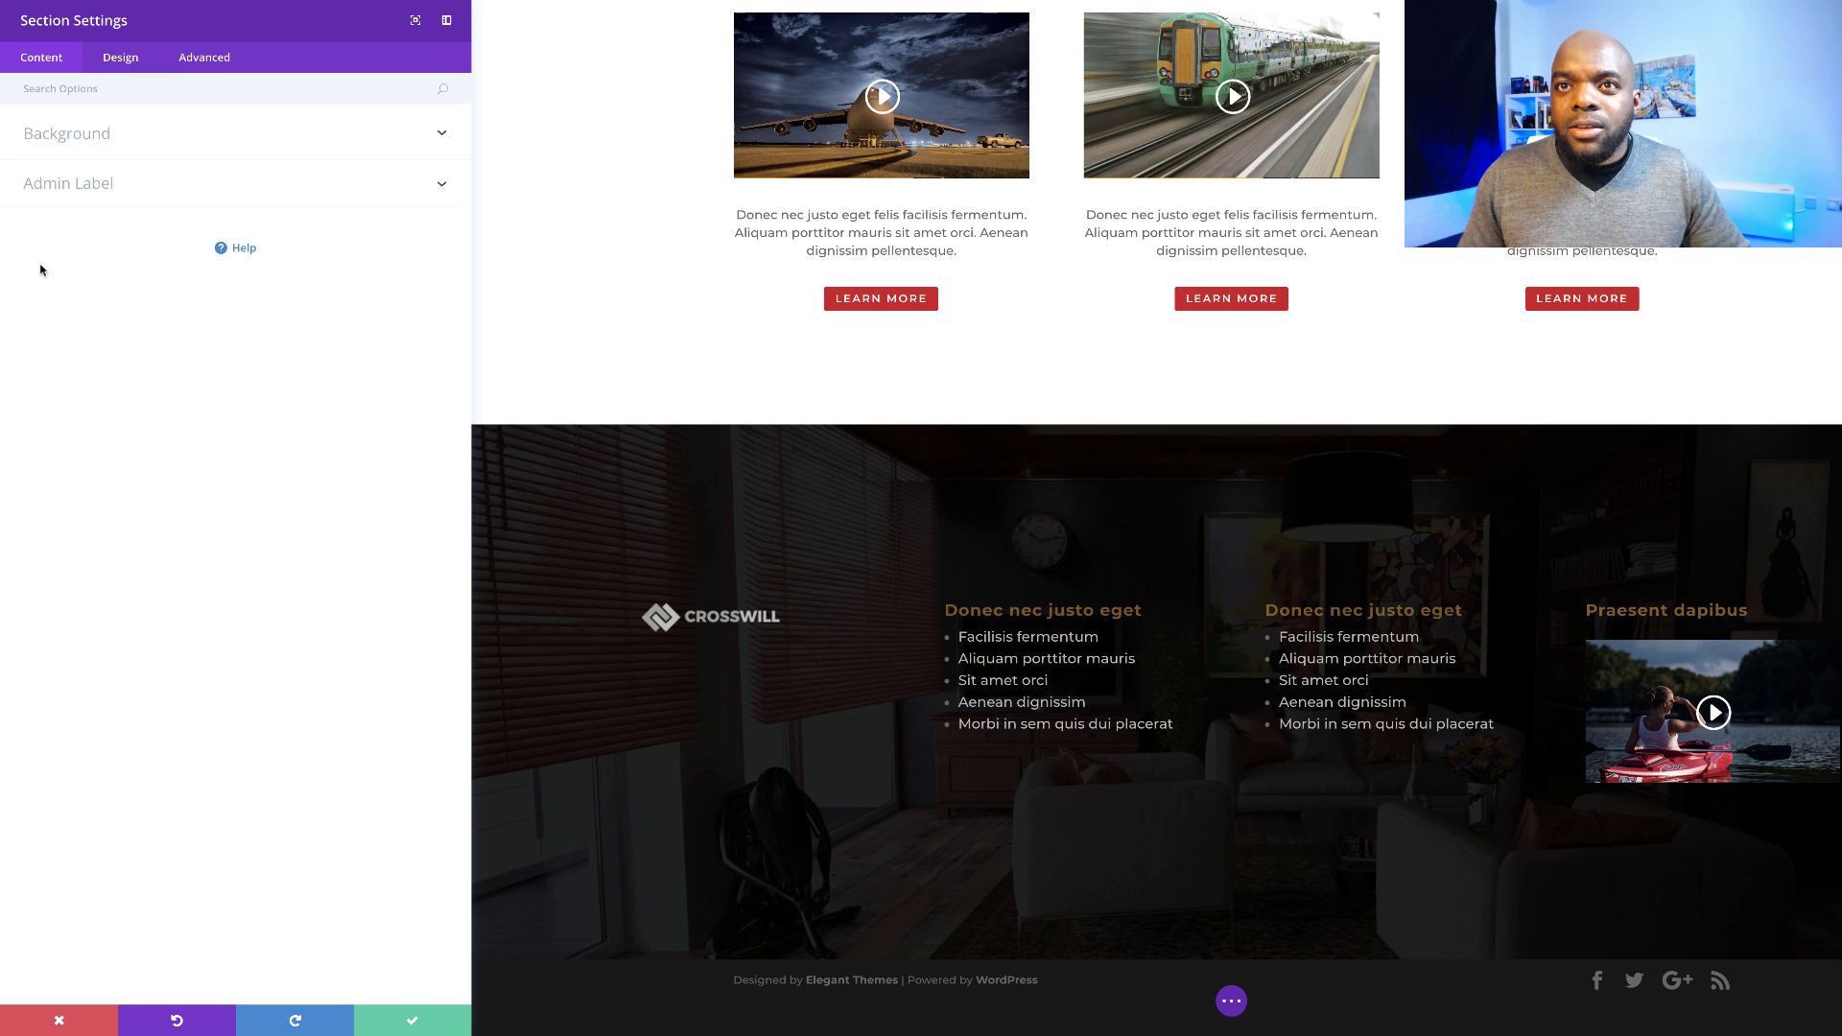
pyautogui.click(121, 58)
pyautogui.click(70, 285)
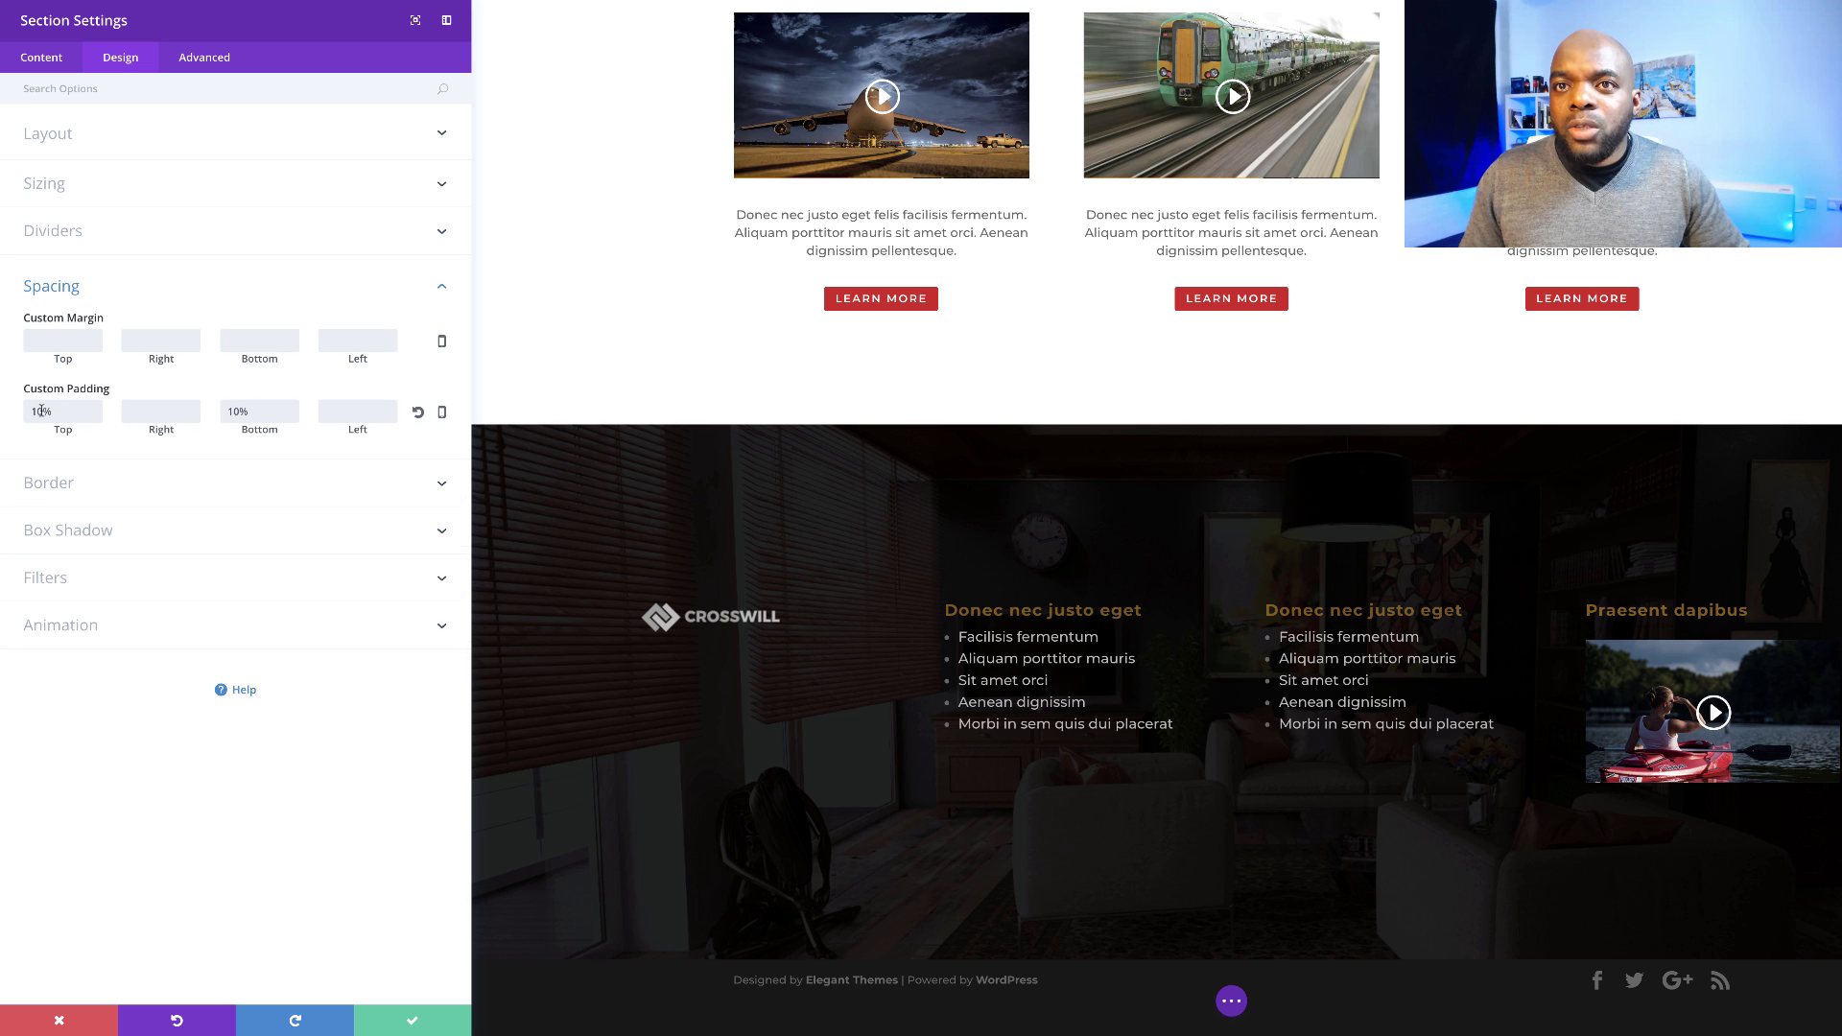
pyautogui.write('6')
pyautogui.moveTo(237, 410); pyautogui.dragTo(219, 414)
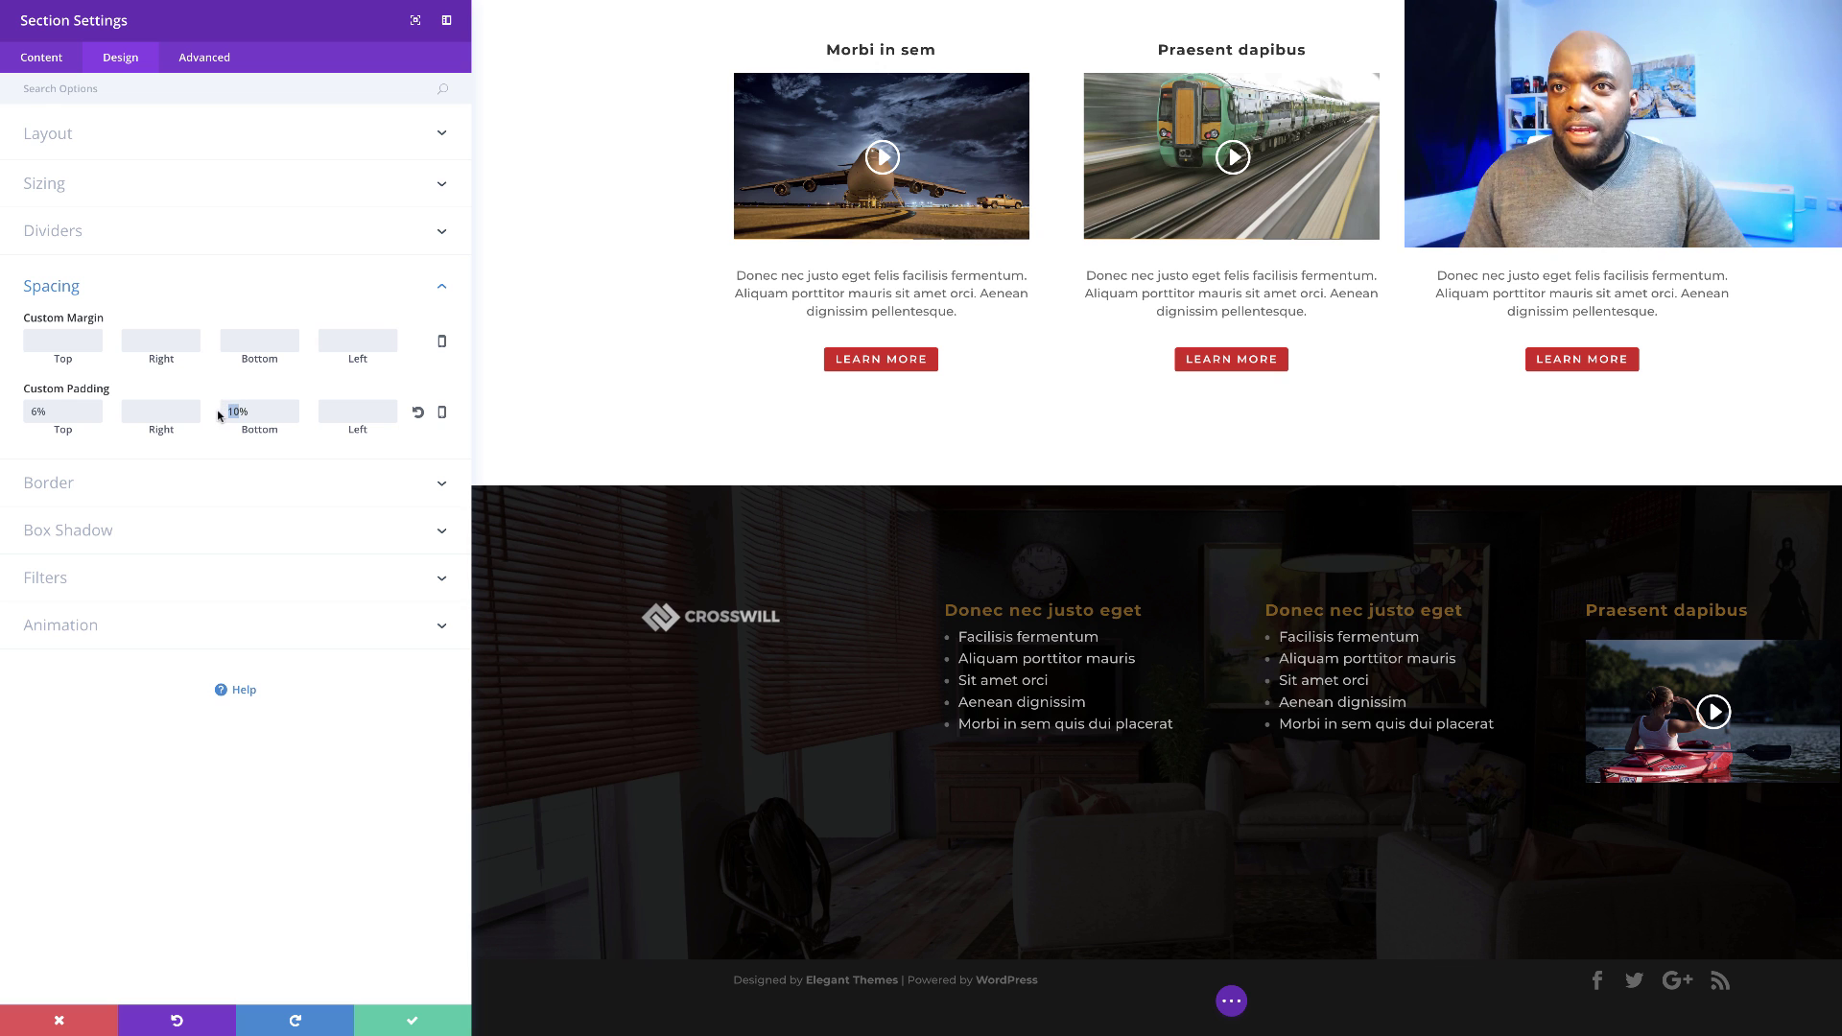
pyautogui.write('6')
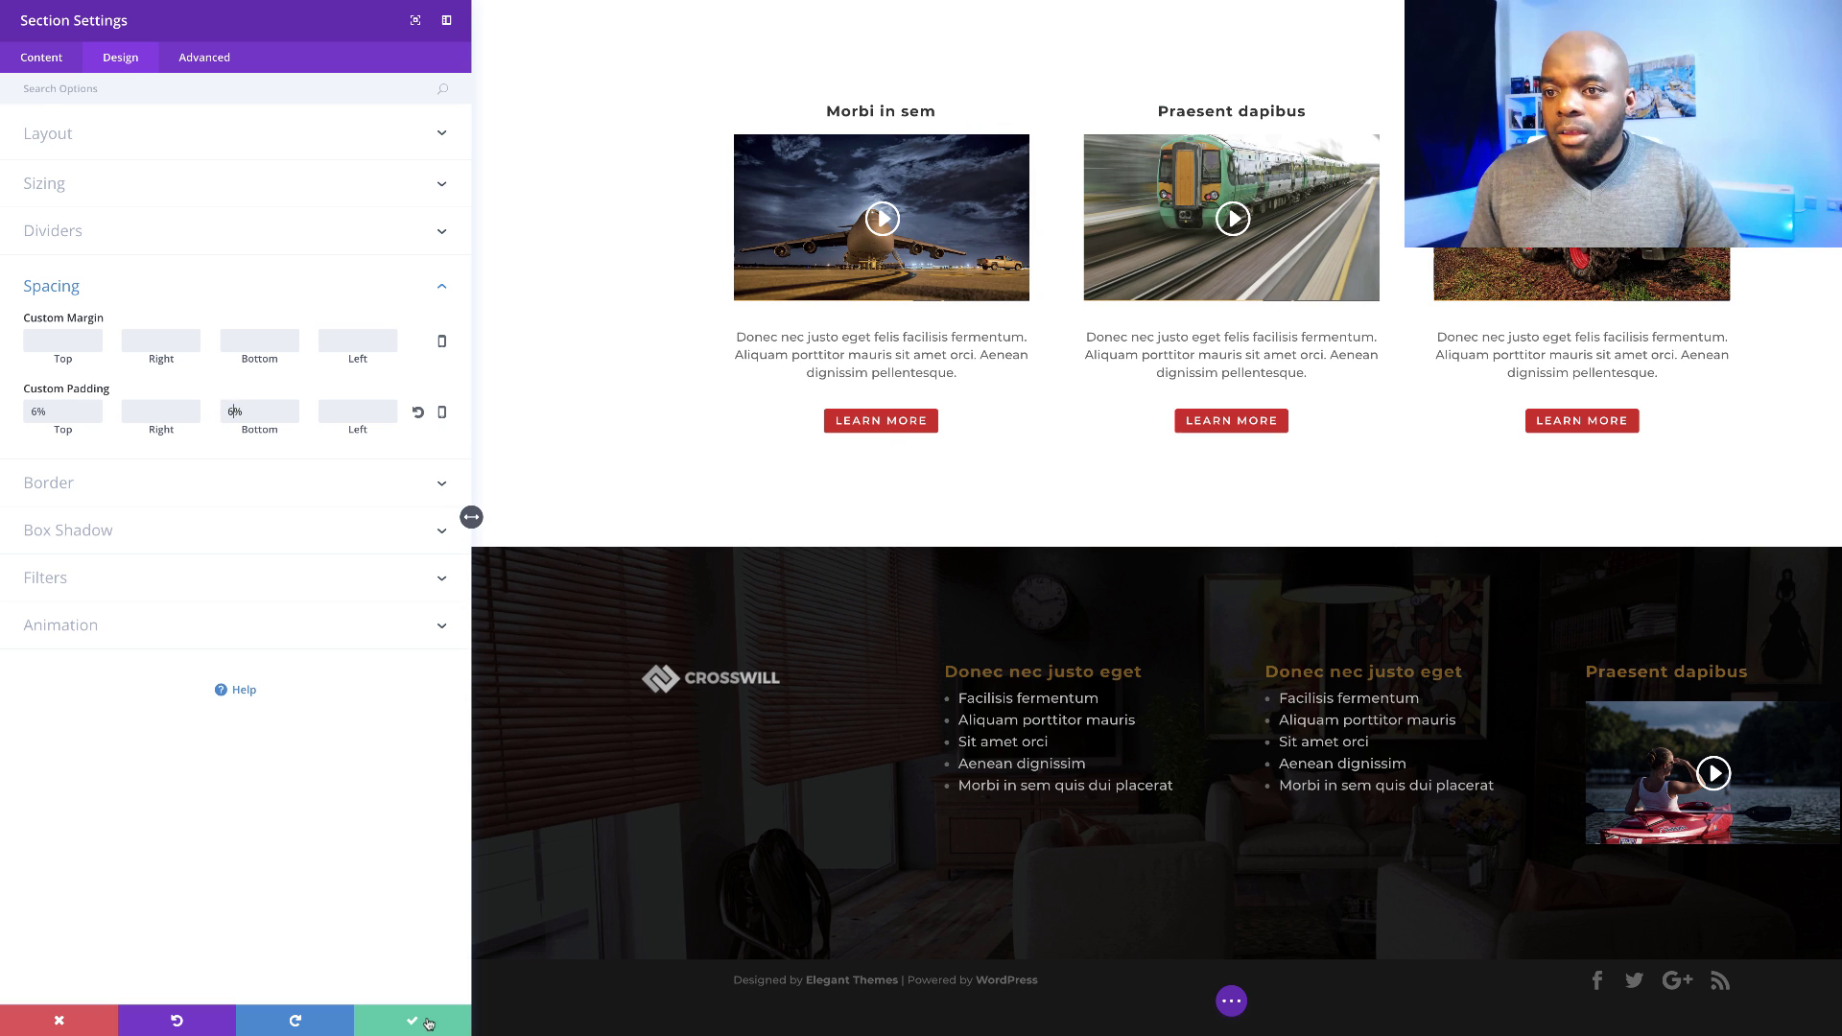
pyautogui.click(415, 1020)
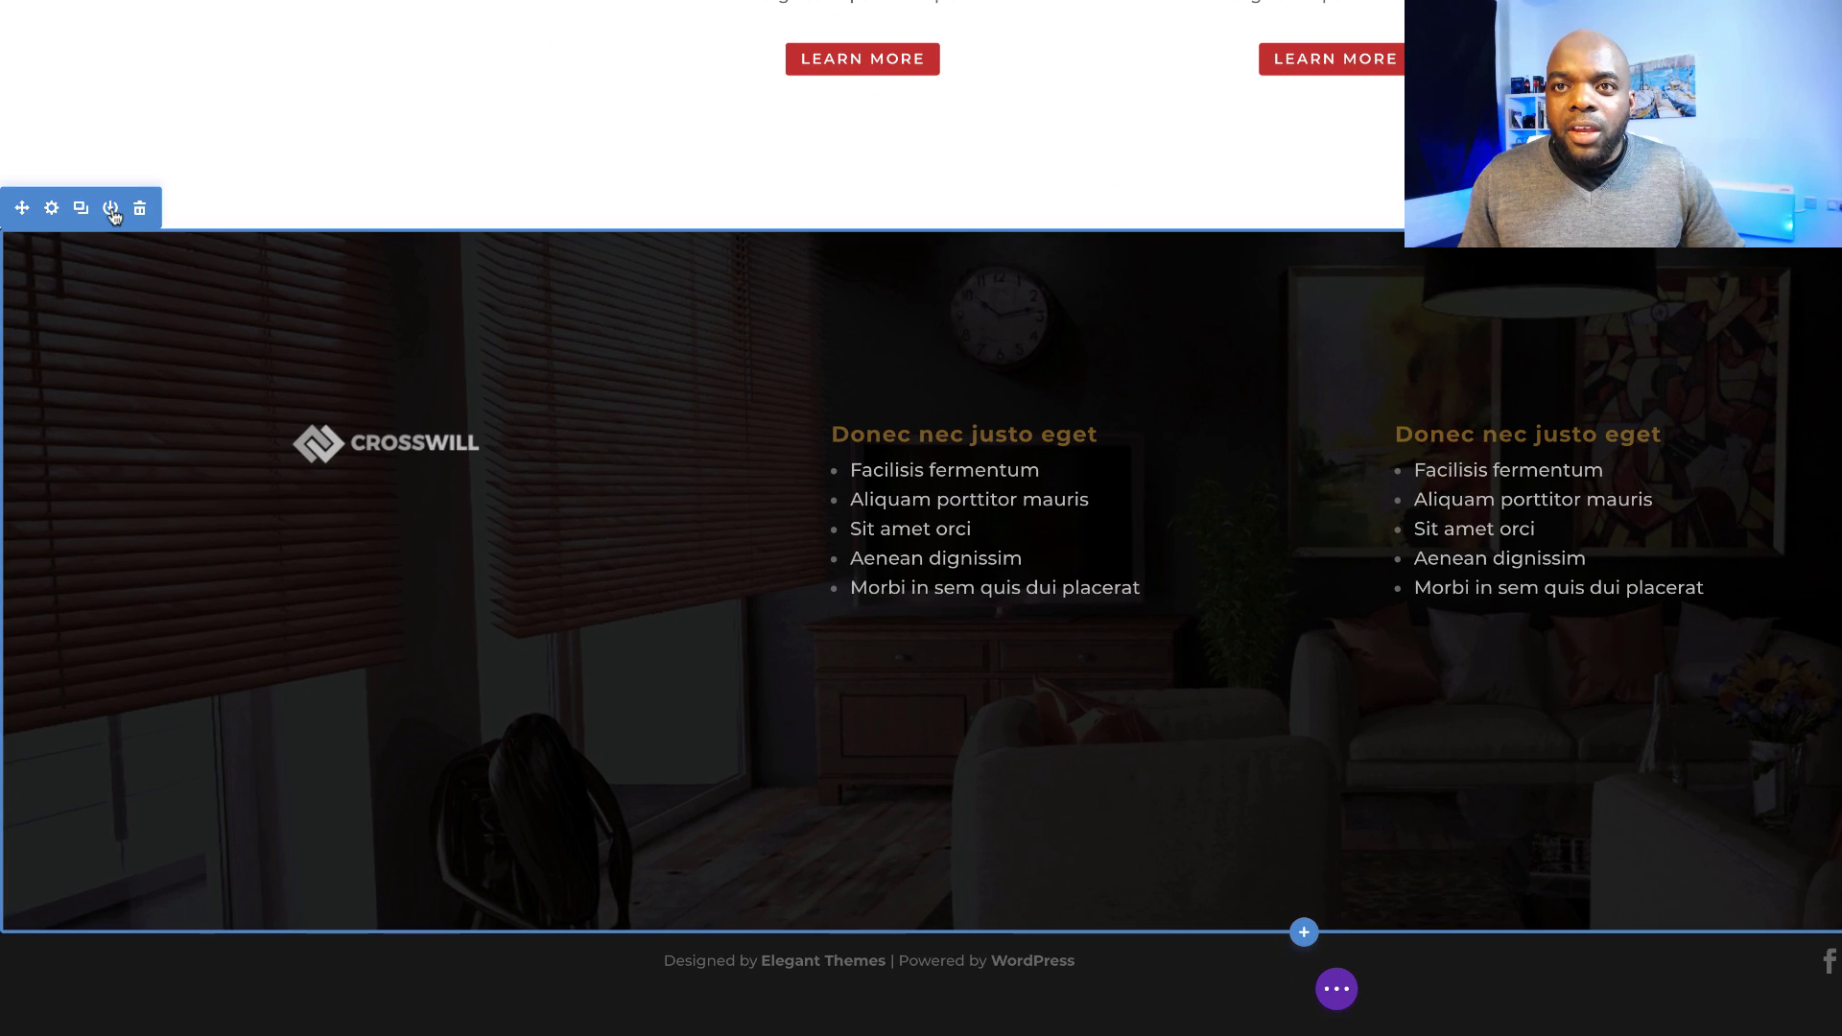
# - Save the footer section to the Divi Library as a global item with the layout name MAIN FOOTER 2
pyautogui.click(111, 213)
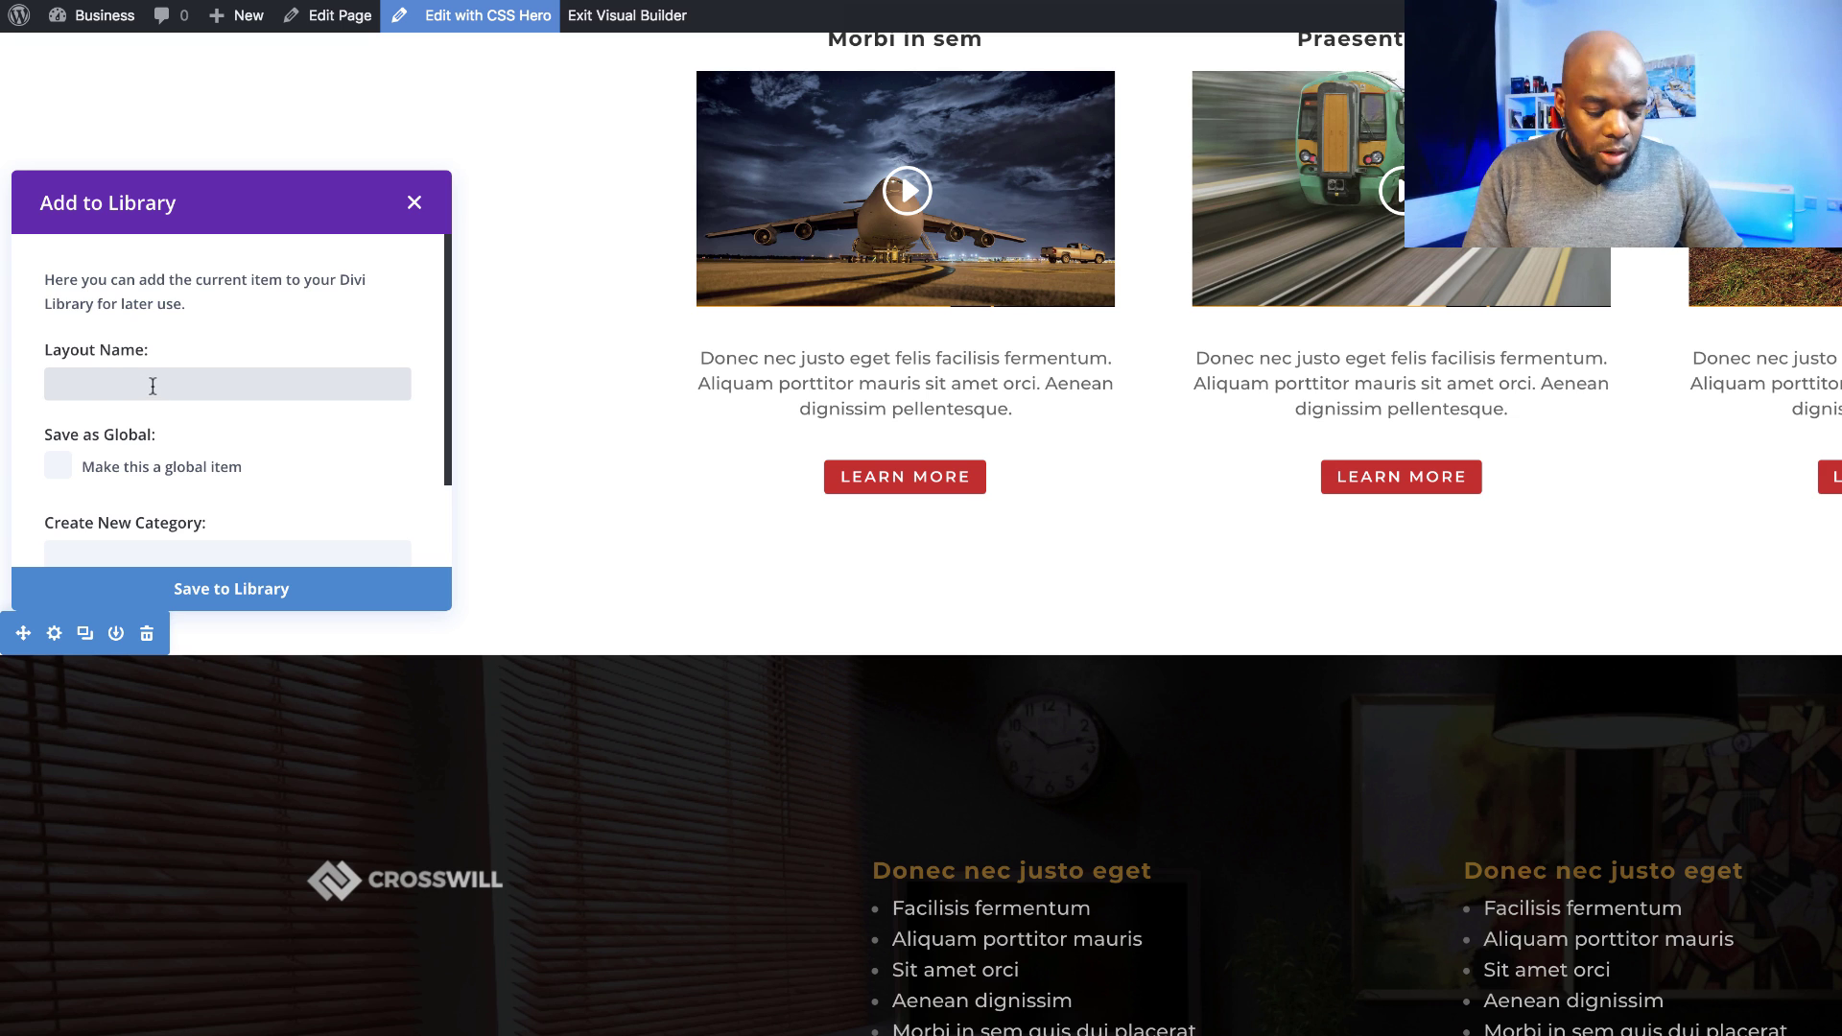
pyautogui.write('MAIN FOOTER 2')
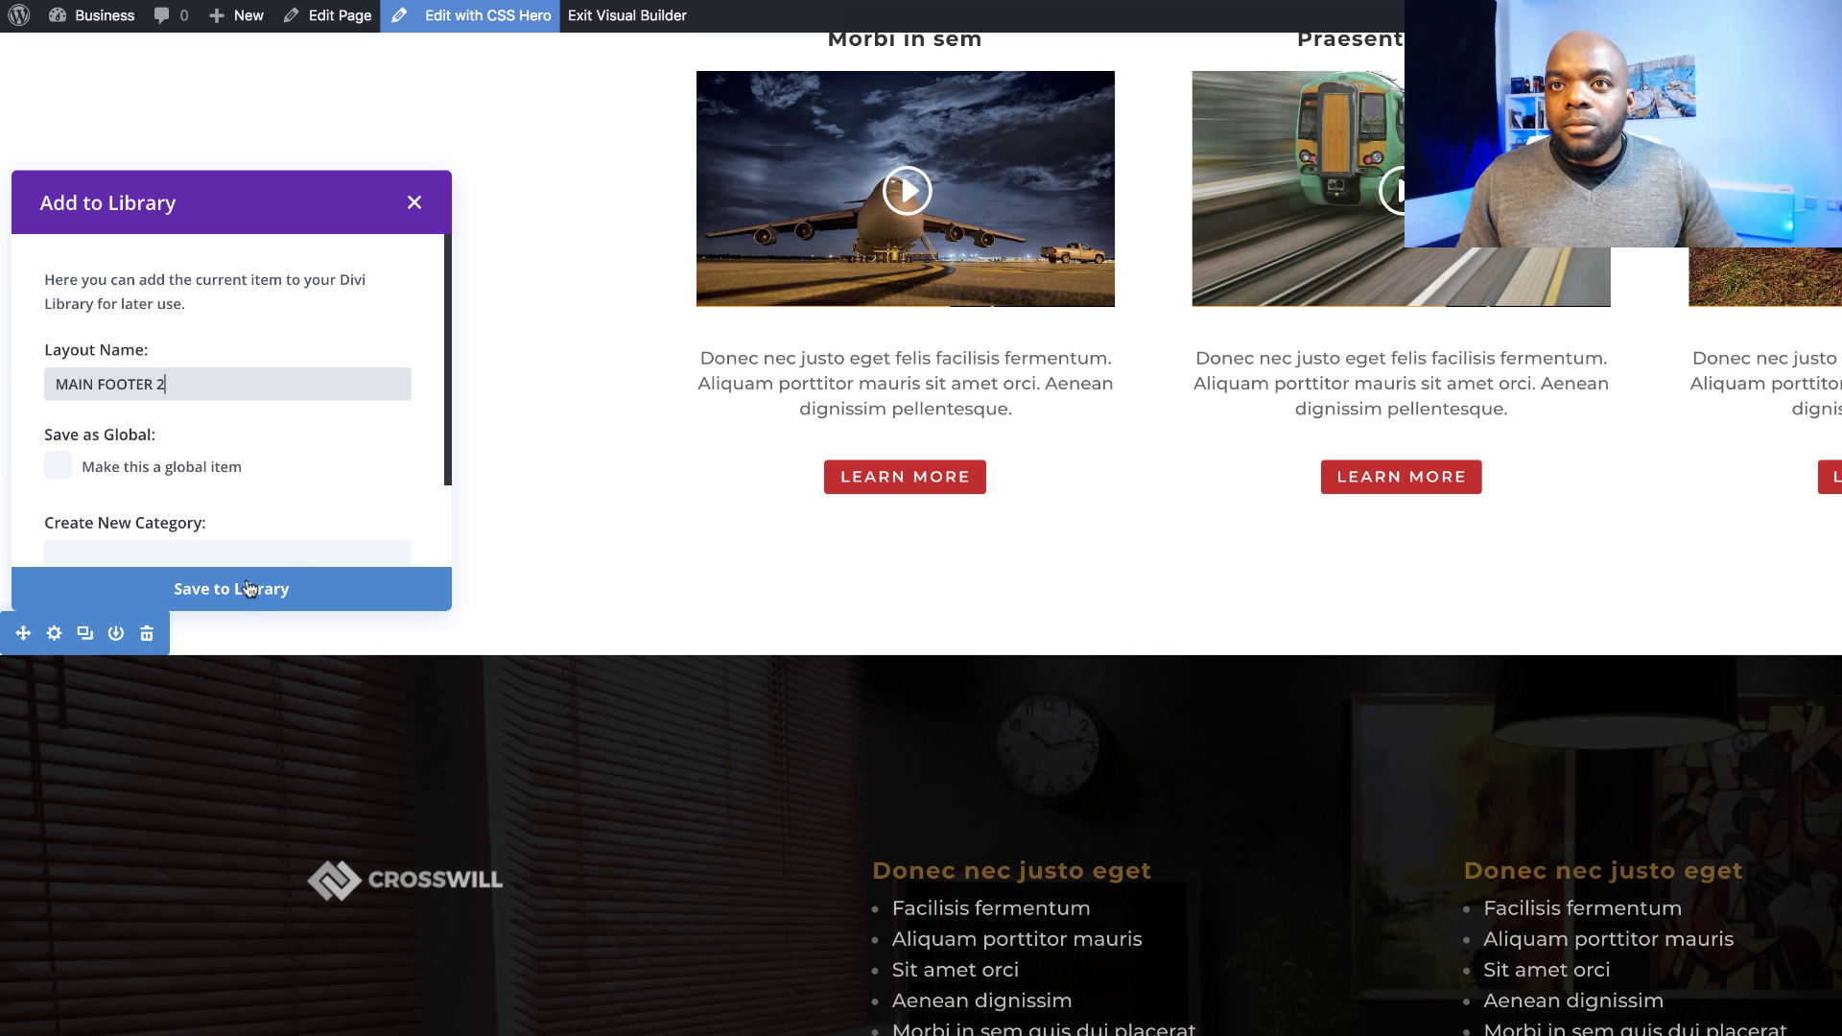
pyautogui.scroll(-2, 259, 481)
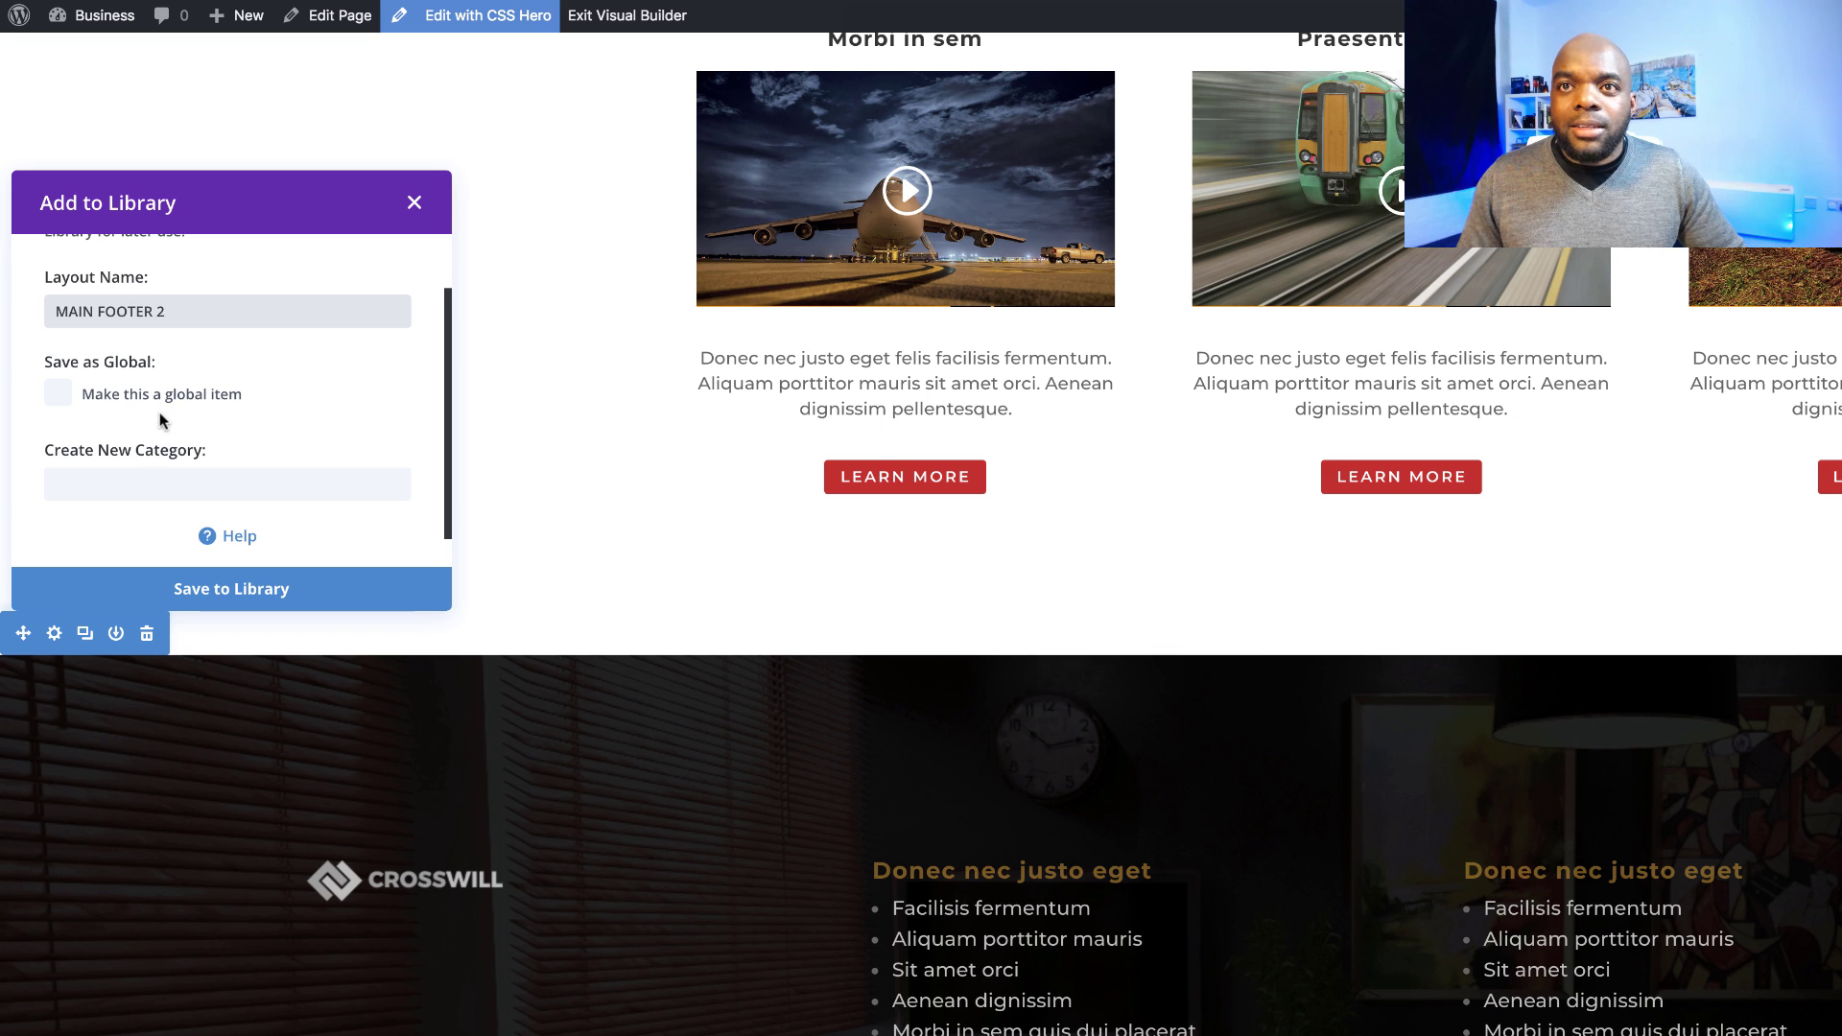
pyautogui.click(63, 403)
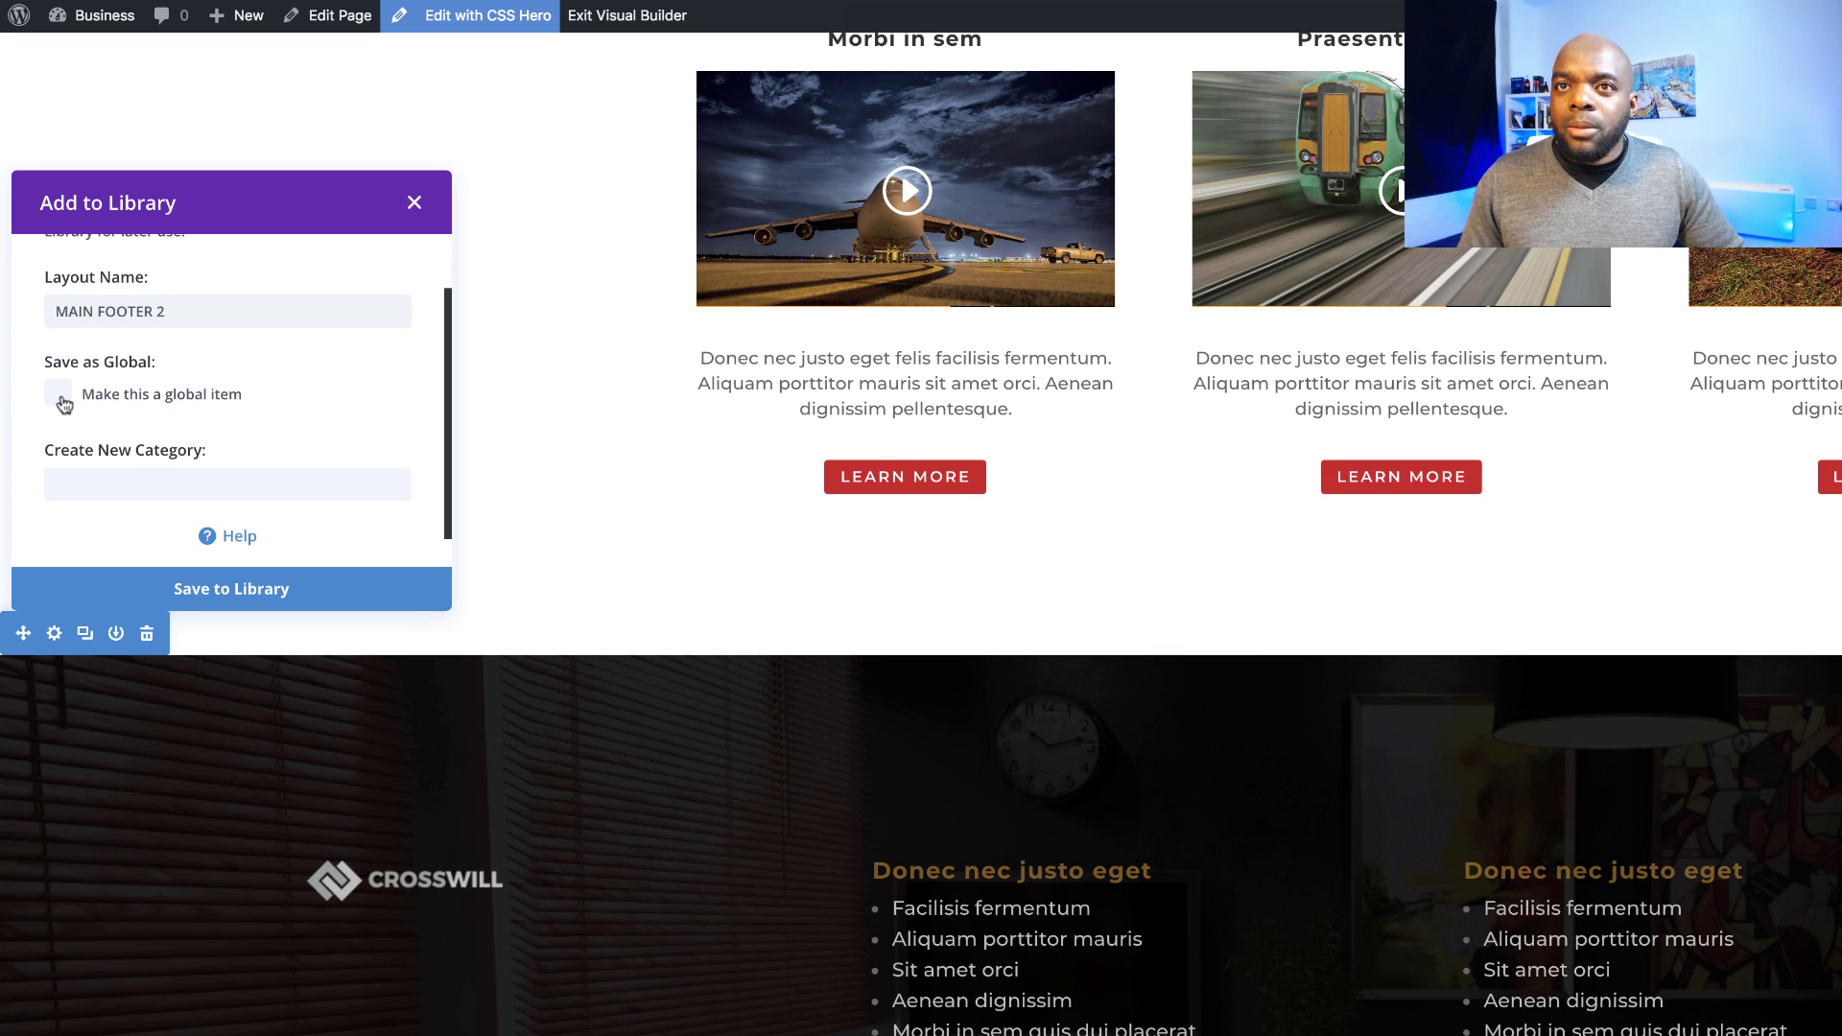
pyautogui.scroll(-1, 221, 421)
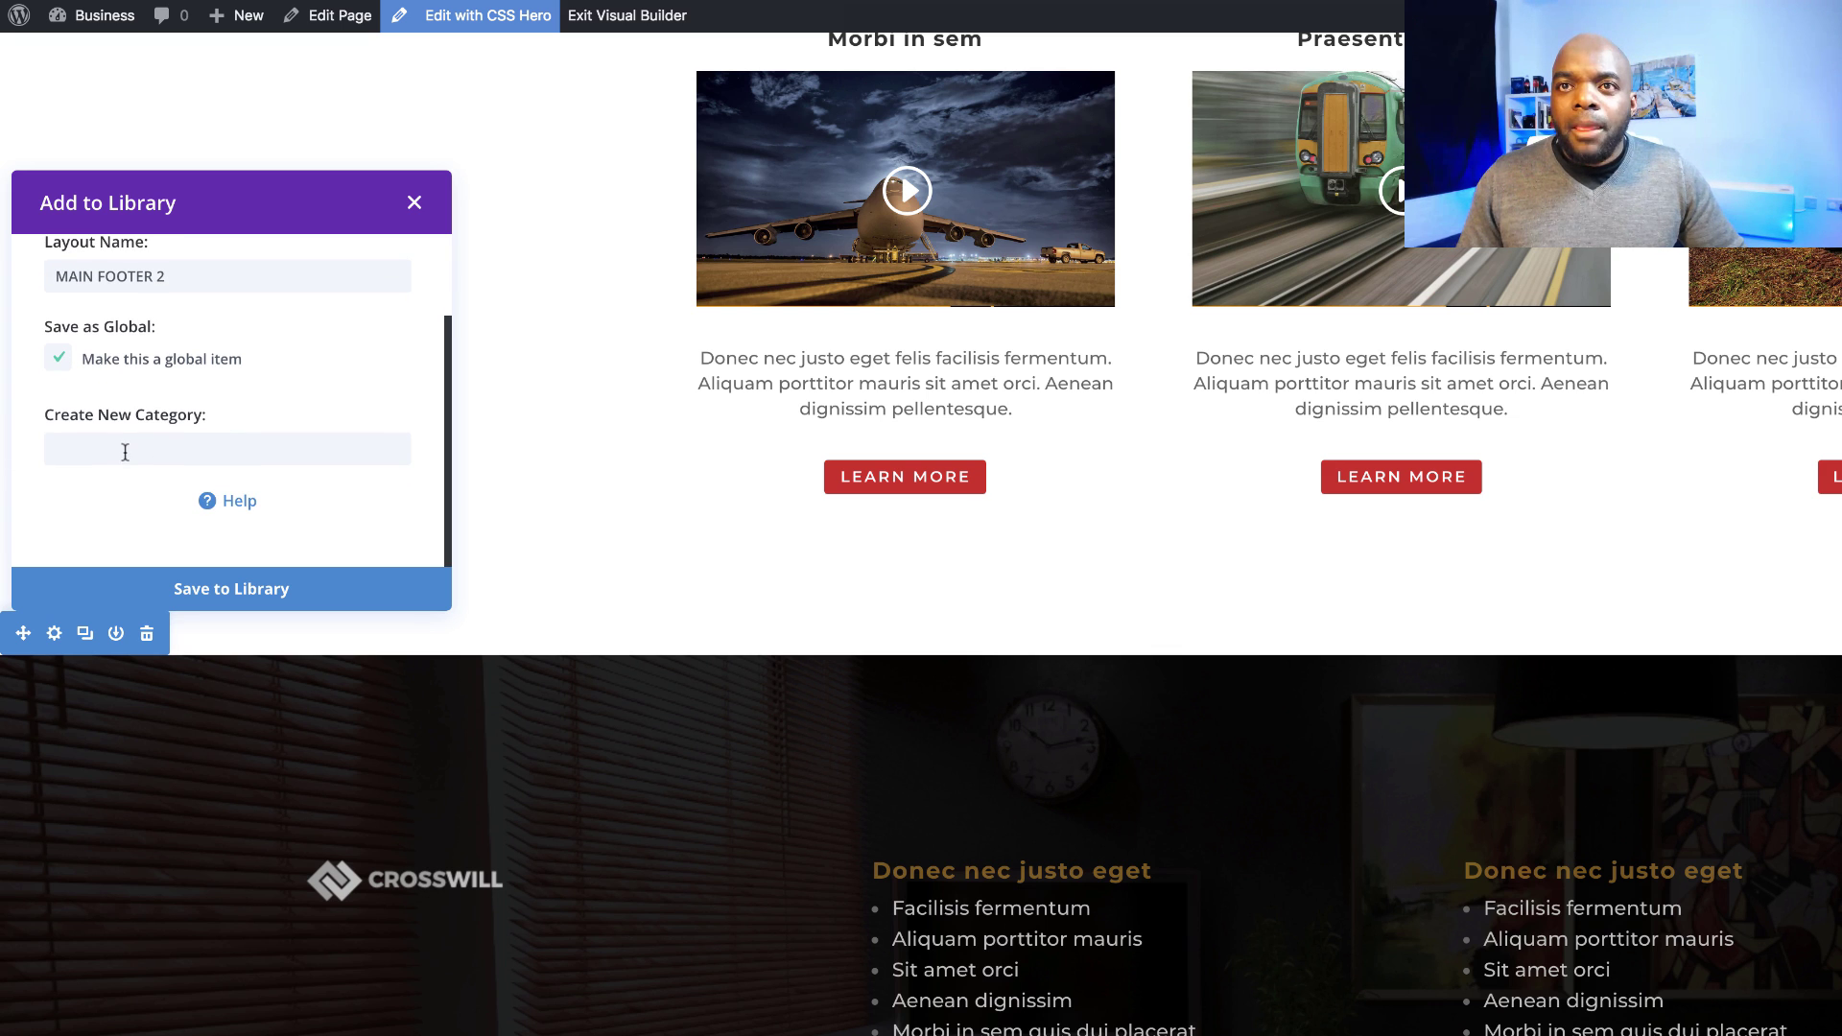
pyautogui.click(62, 436)
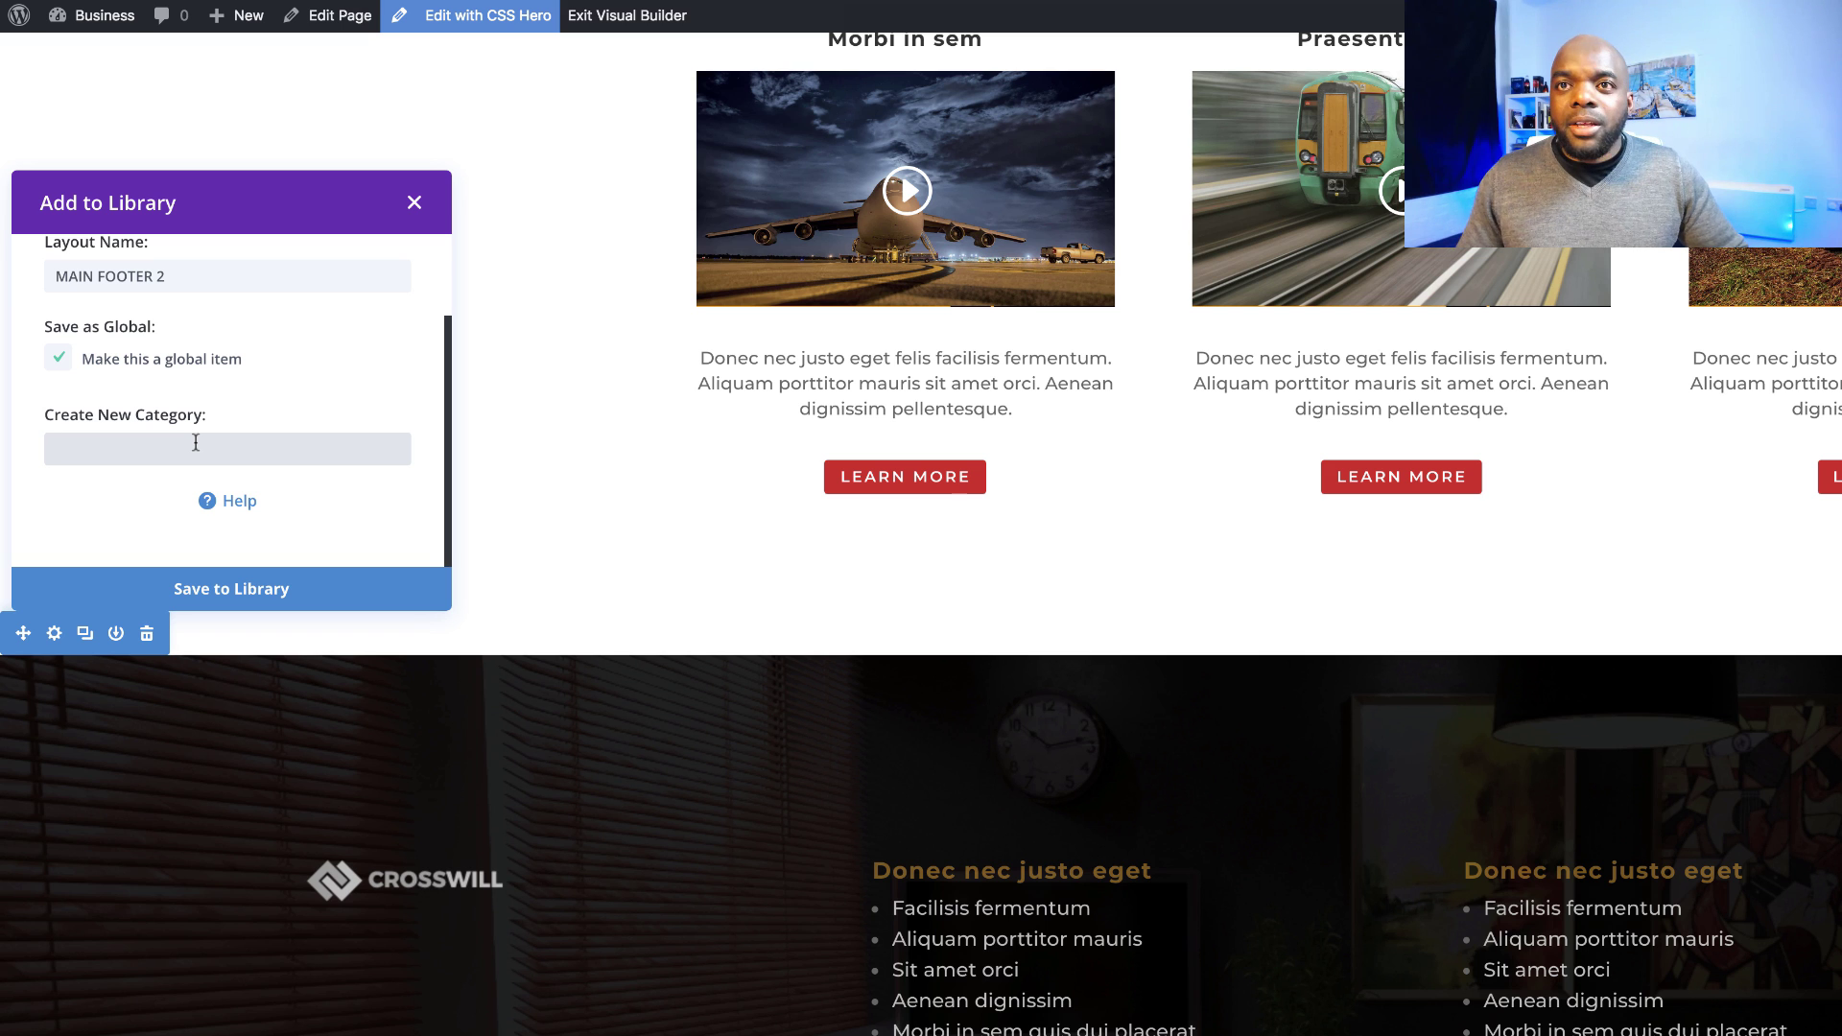
pyautogui.click(275, 591)
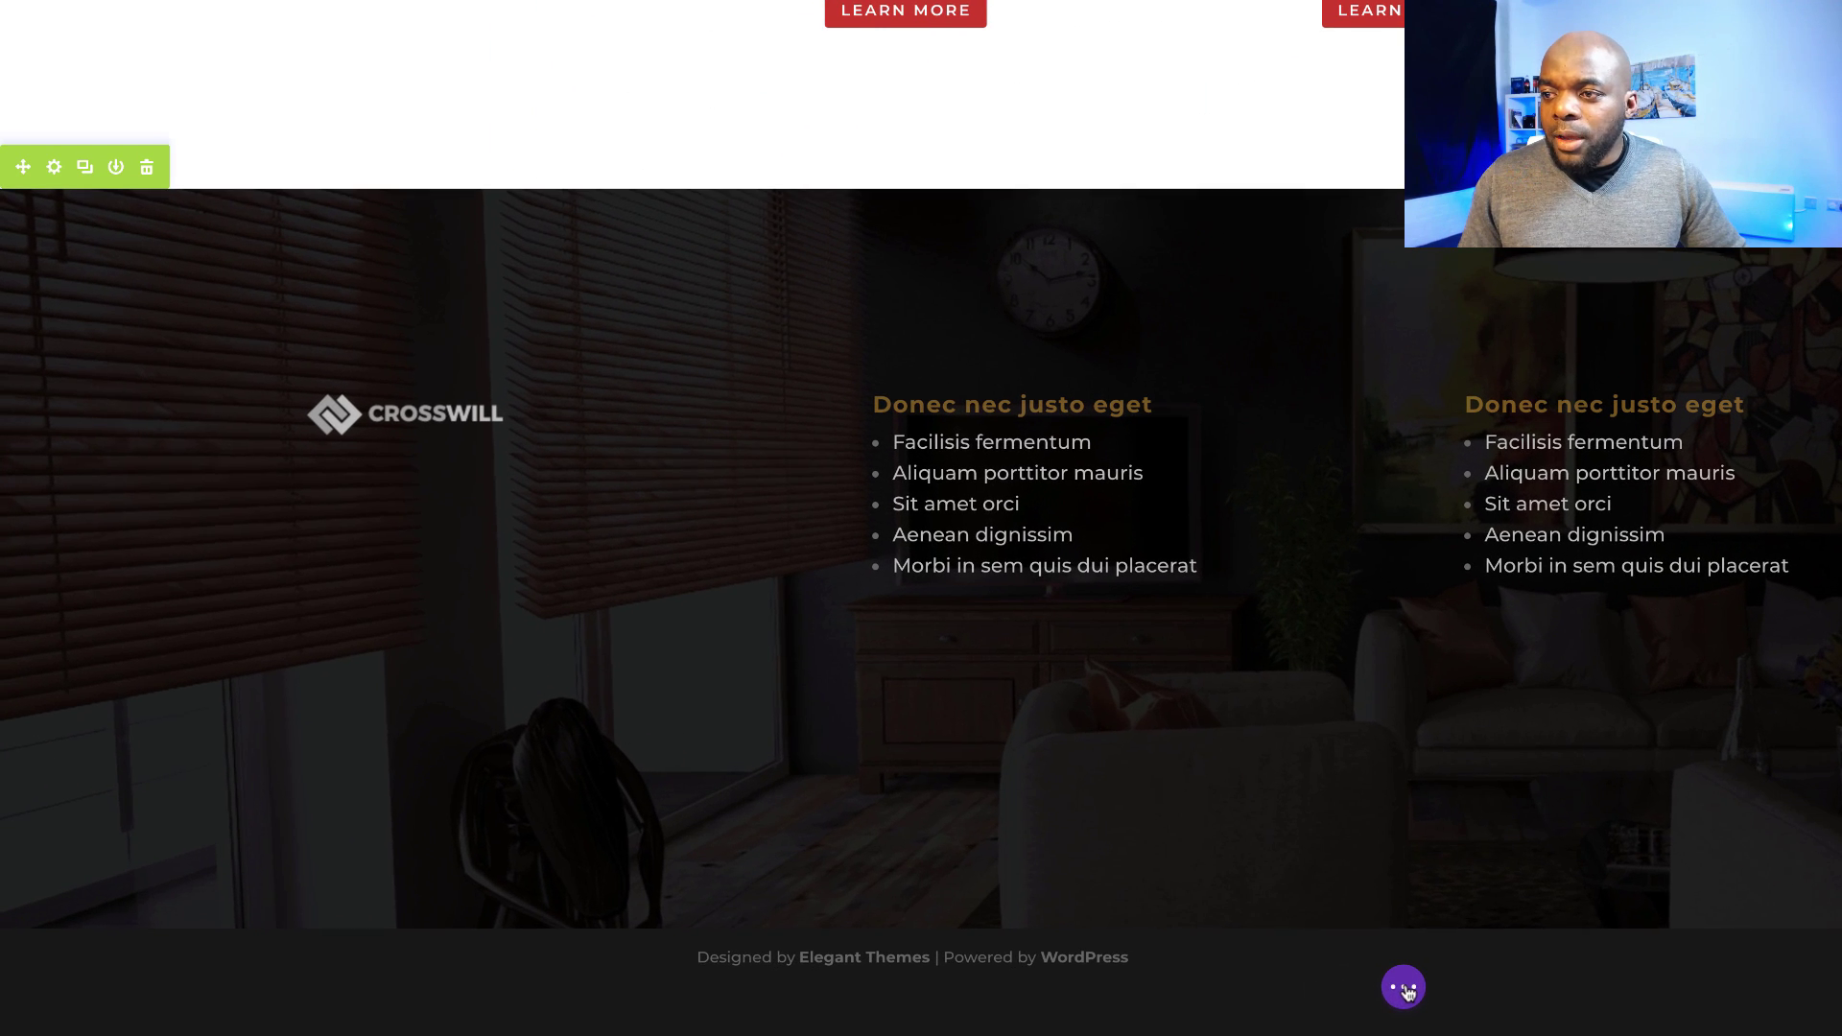
# - In wireframe view, rename the global footer section MAIN FOOTER and collapse it
pyautogui.click(1403, 987)
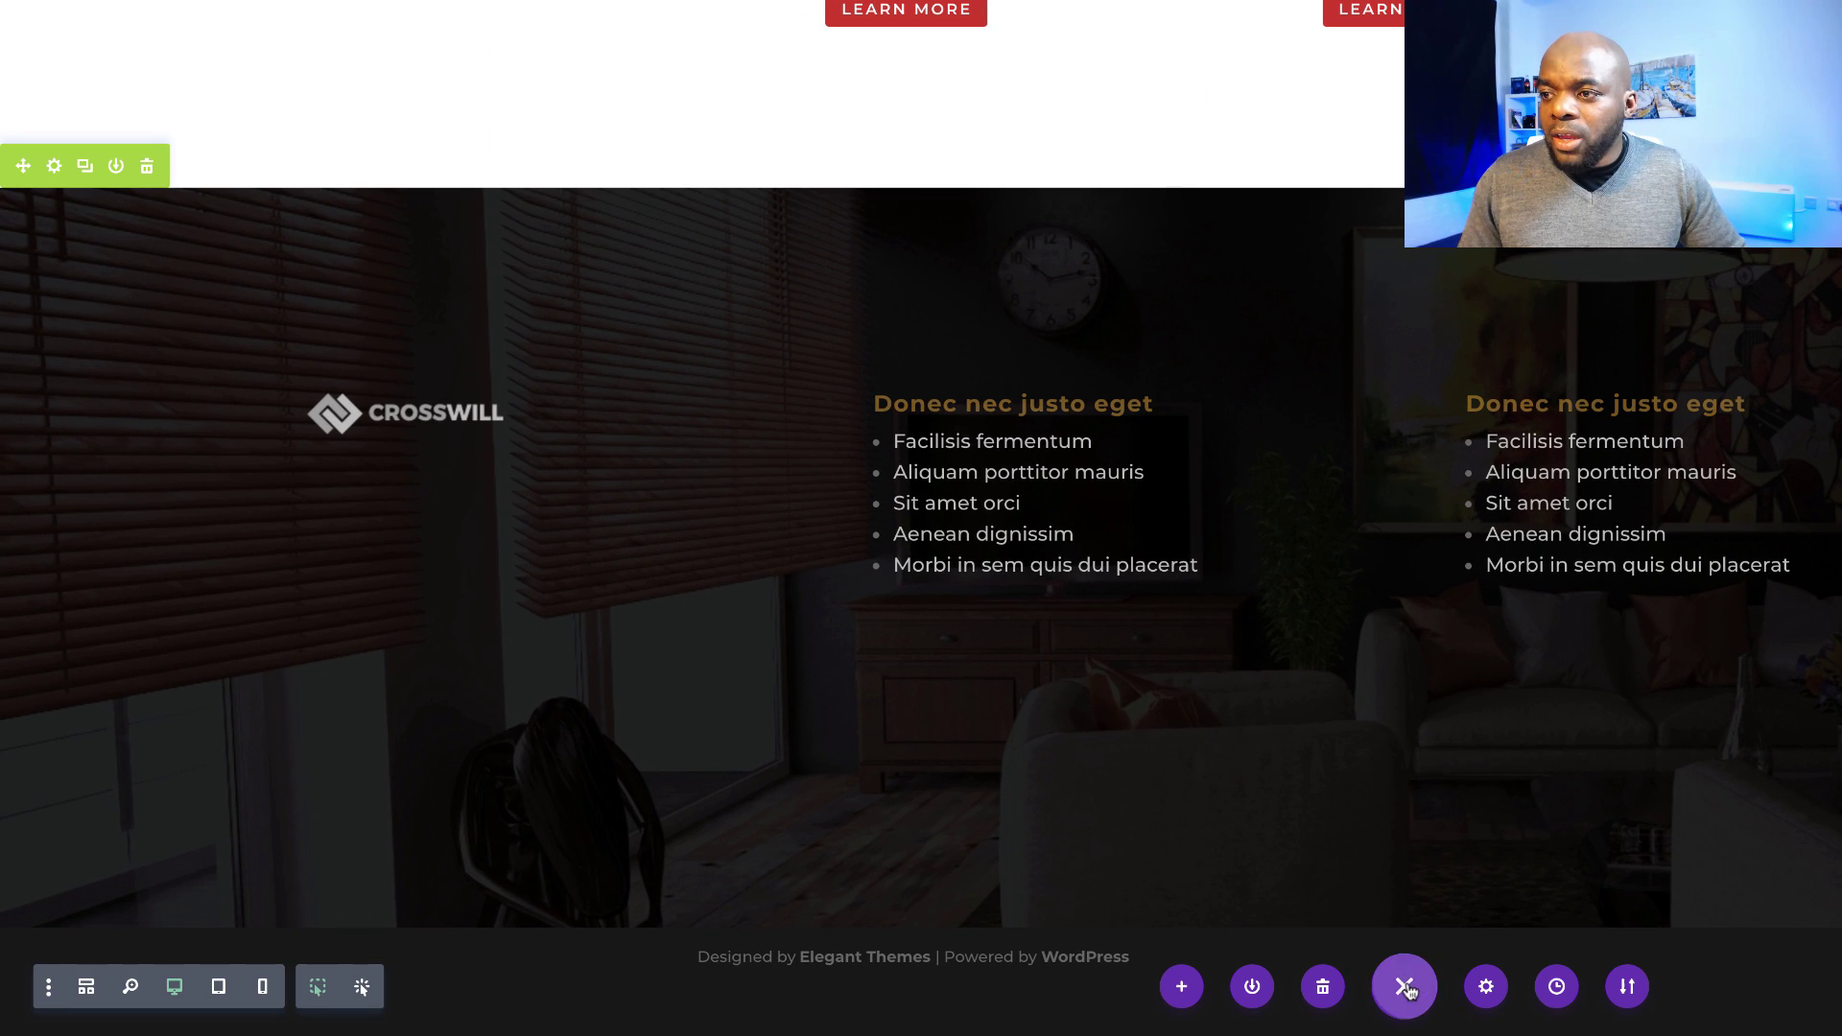
pyautogui.click(86, 987)
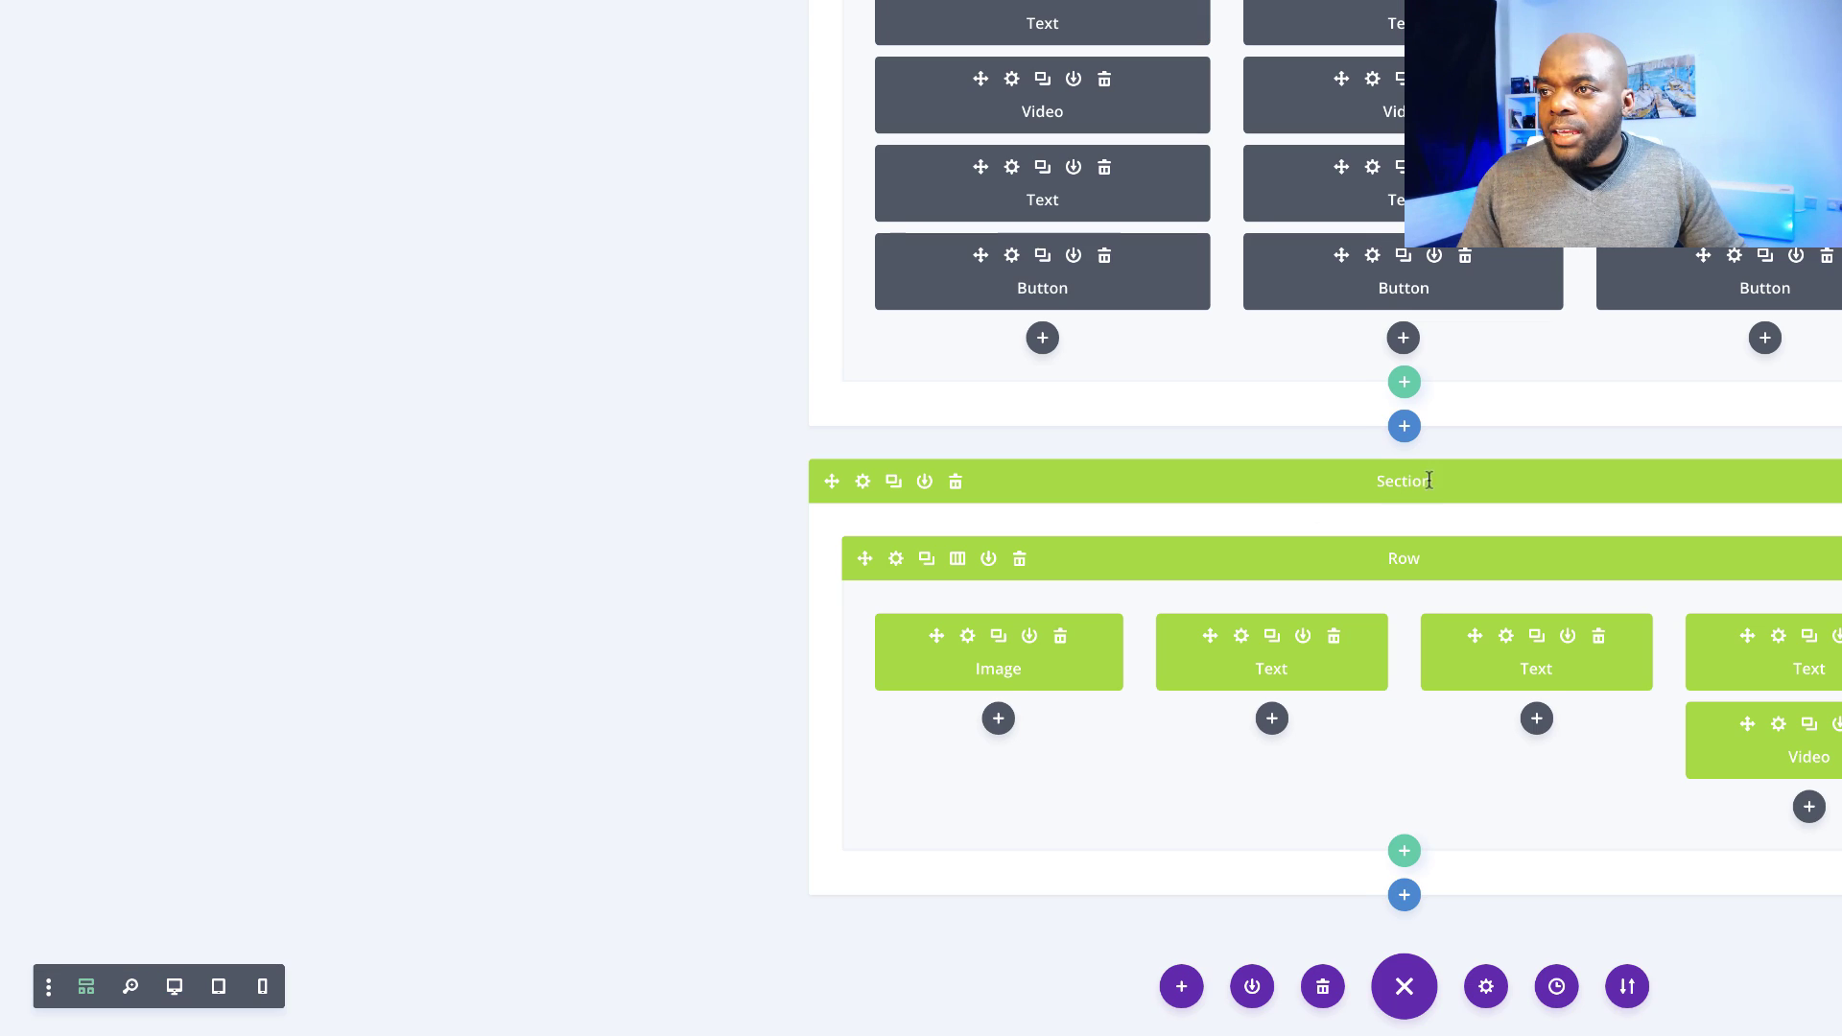
pyautogui.doubleClick(1260, 489)
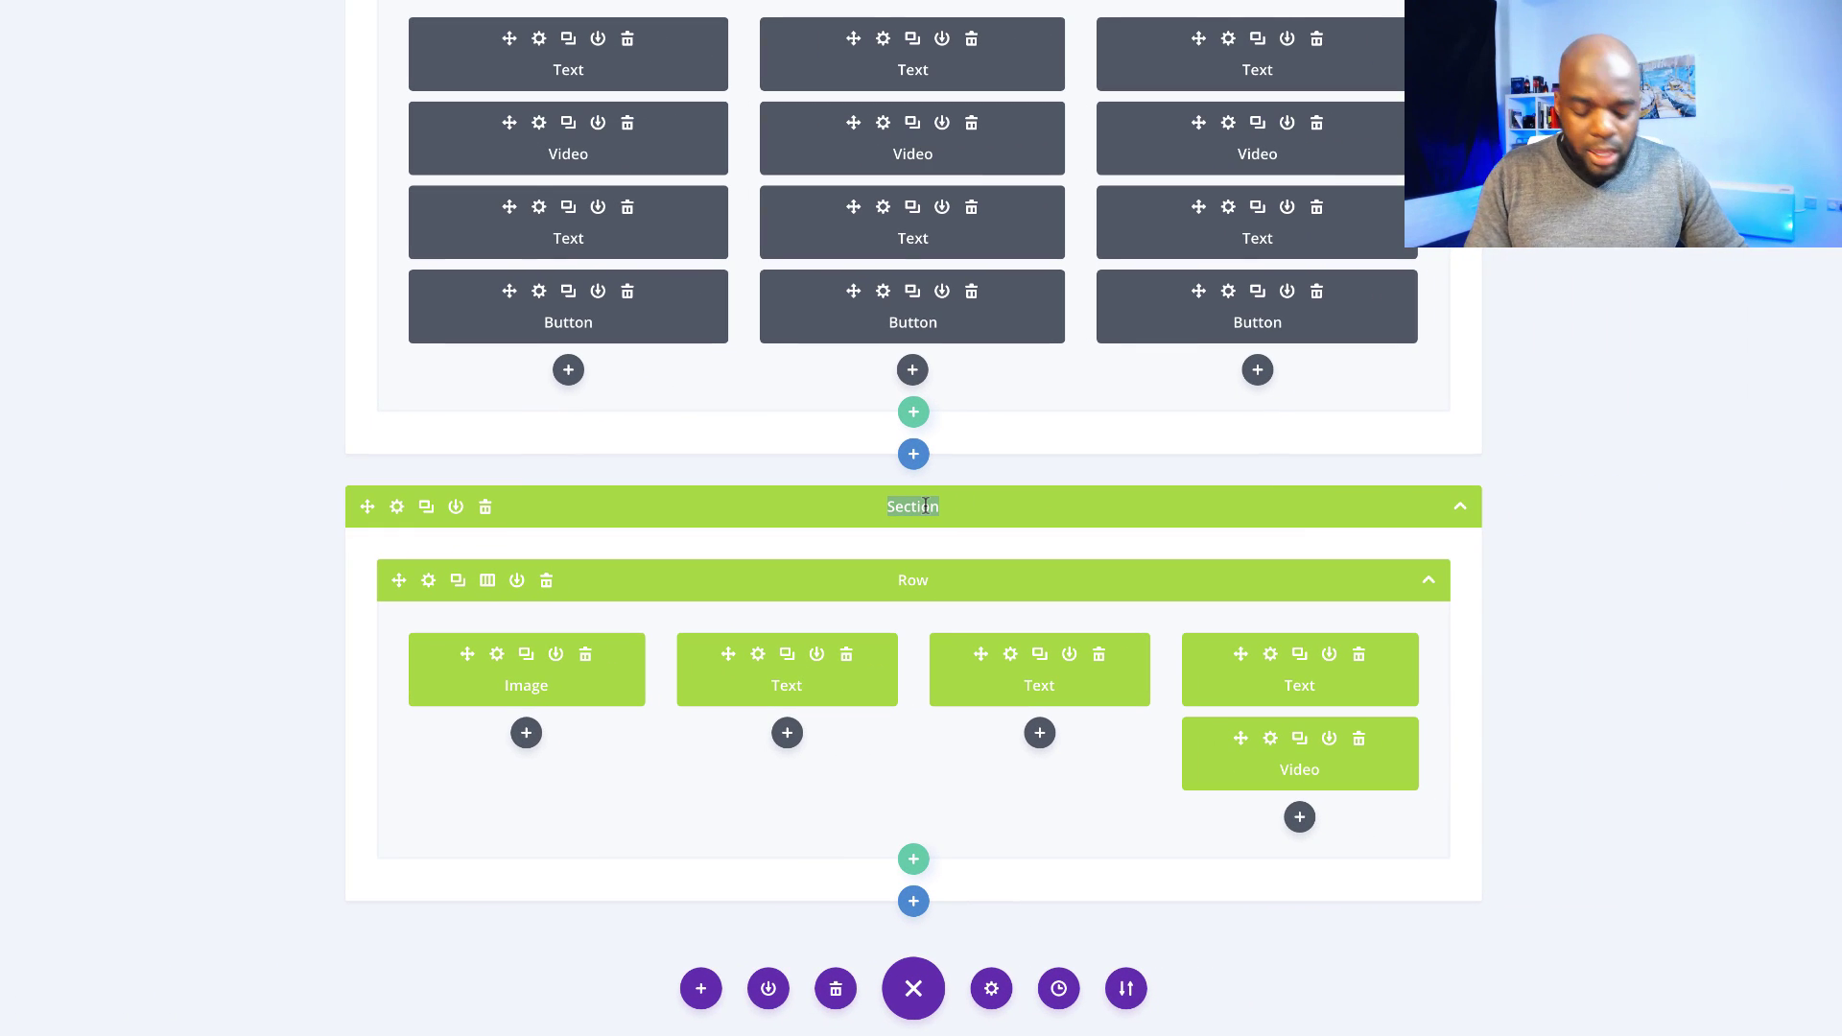
pyautogui.write('MAIN FOOTER')
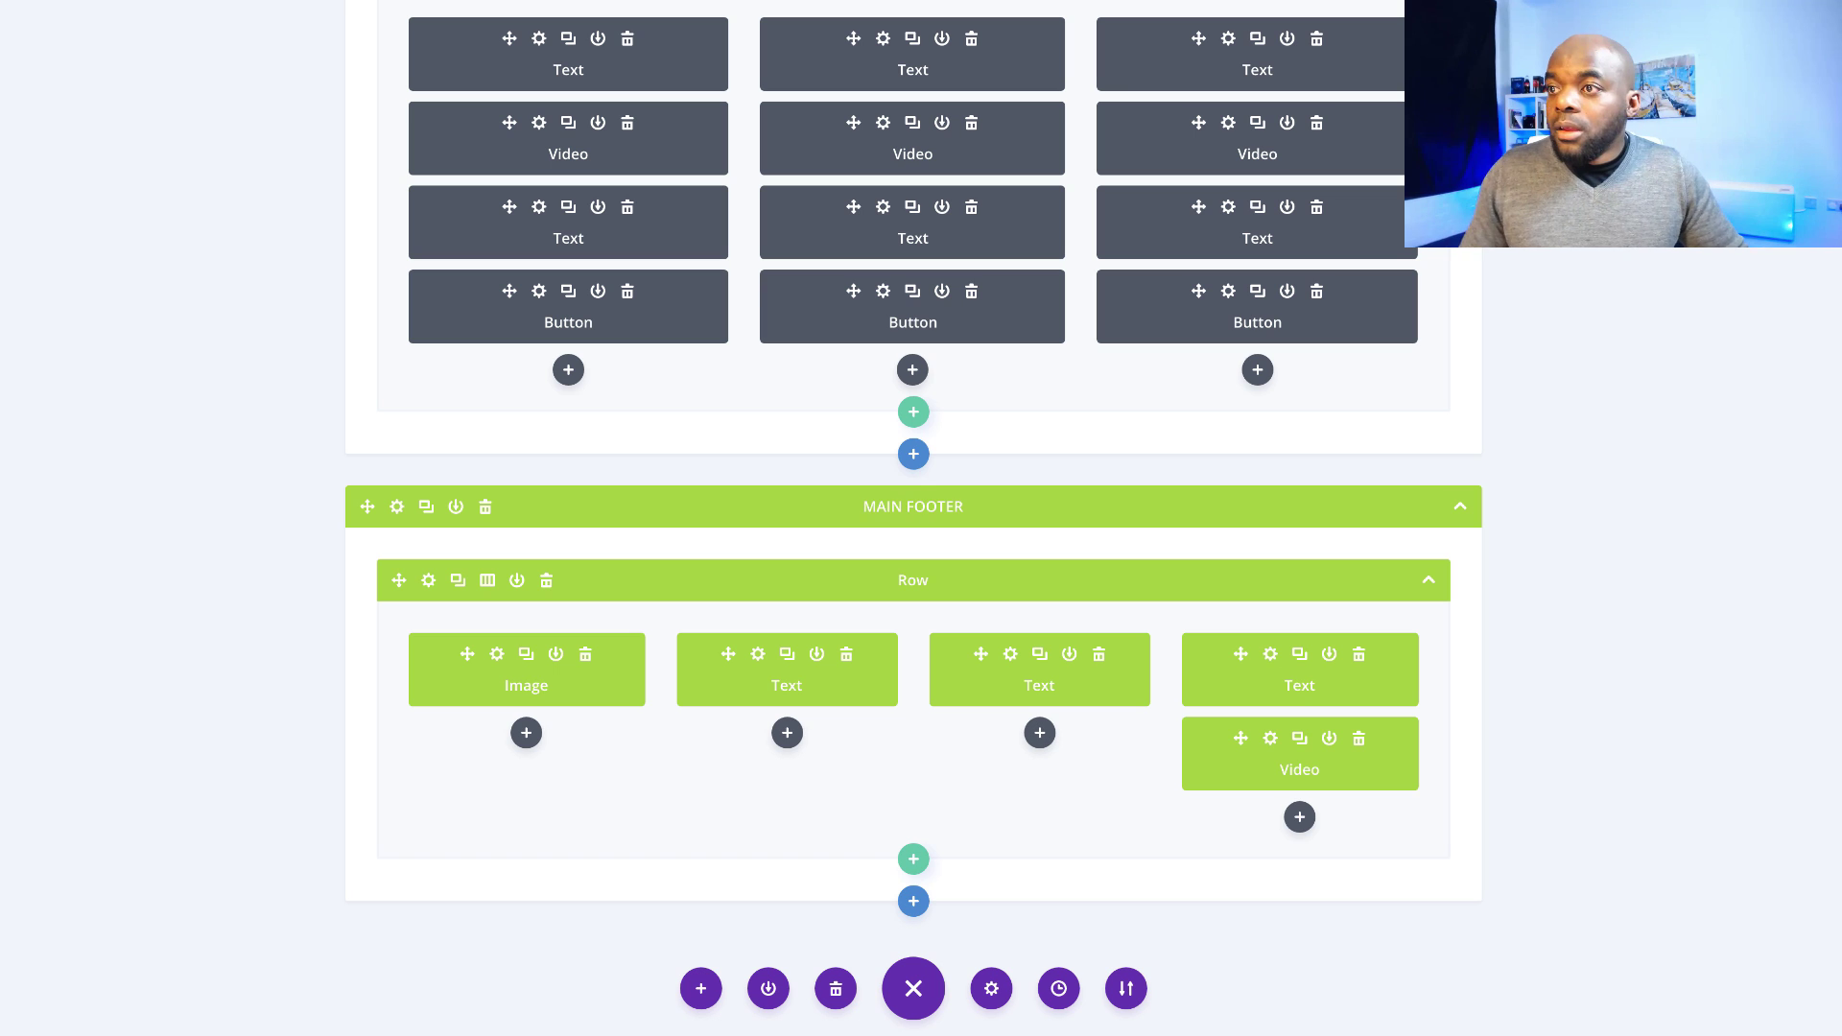
pyautogui.press('Return')
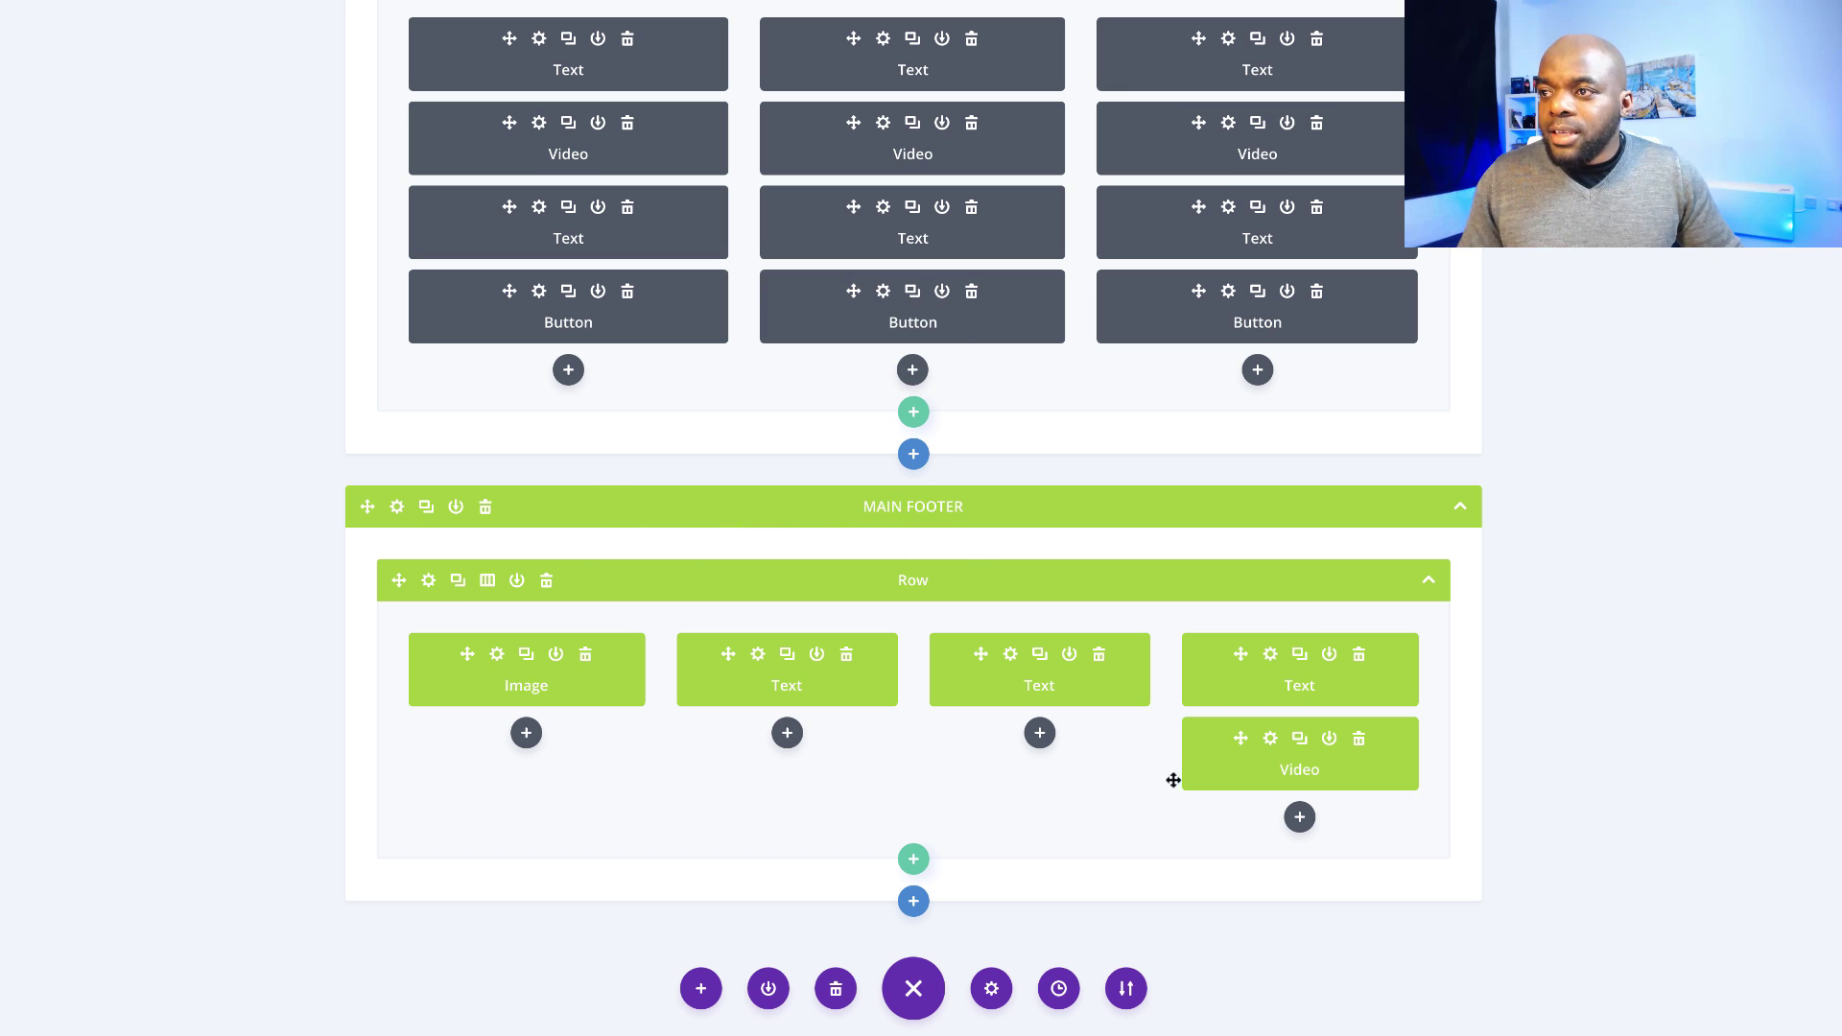
pyautogui.click(1459, 506)
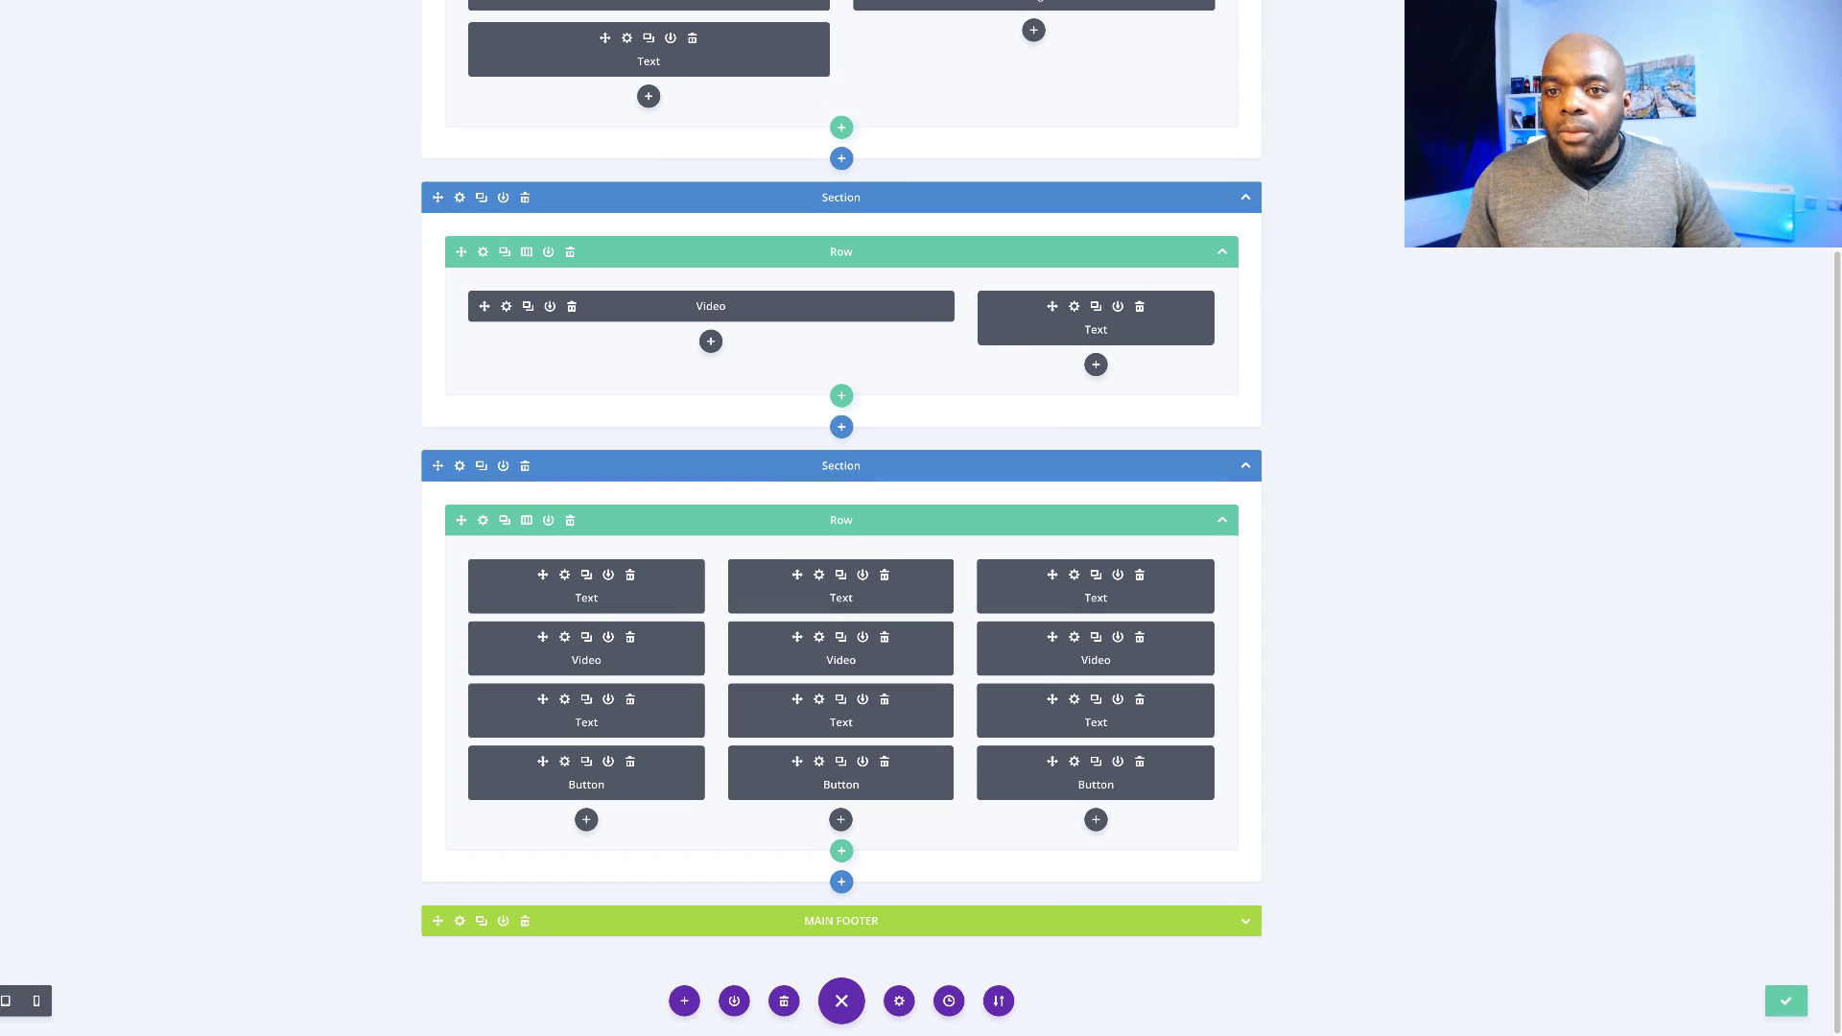
# - Leave the Visual Builder, view the footer on the live Services page and go to the WordPress dashboard
pyautogui.hotkey('ctrl', 'shift', 'w')
pyautogui.scroll(-9, 140, 634)
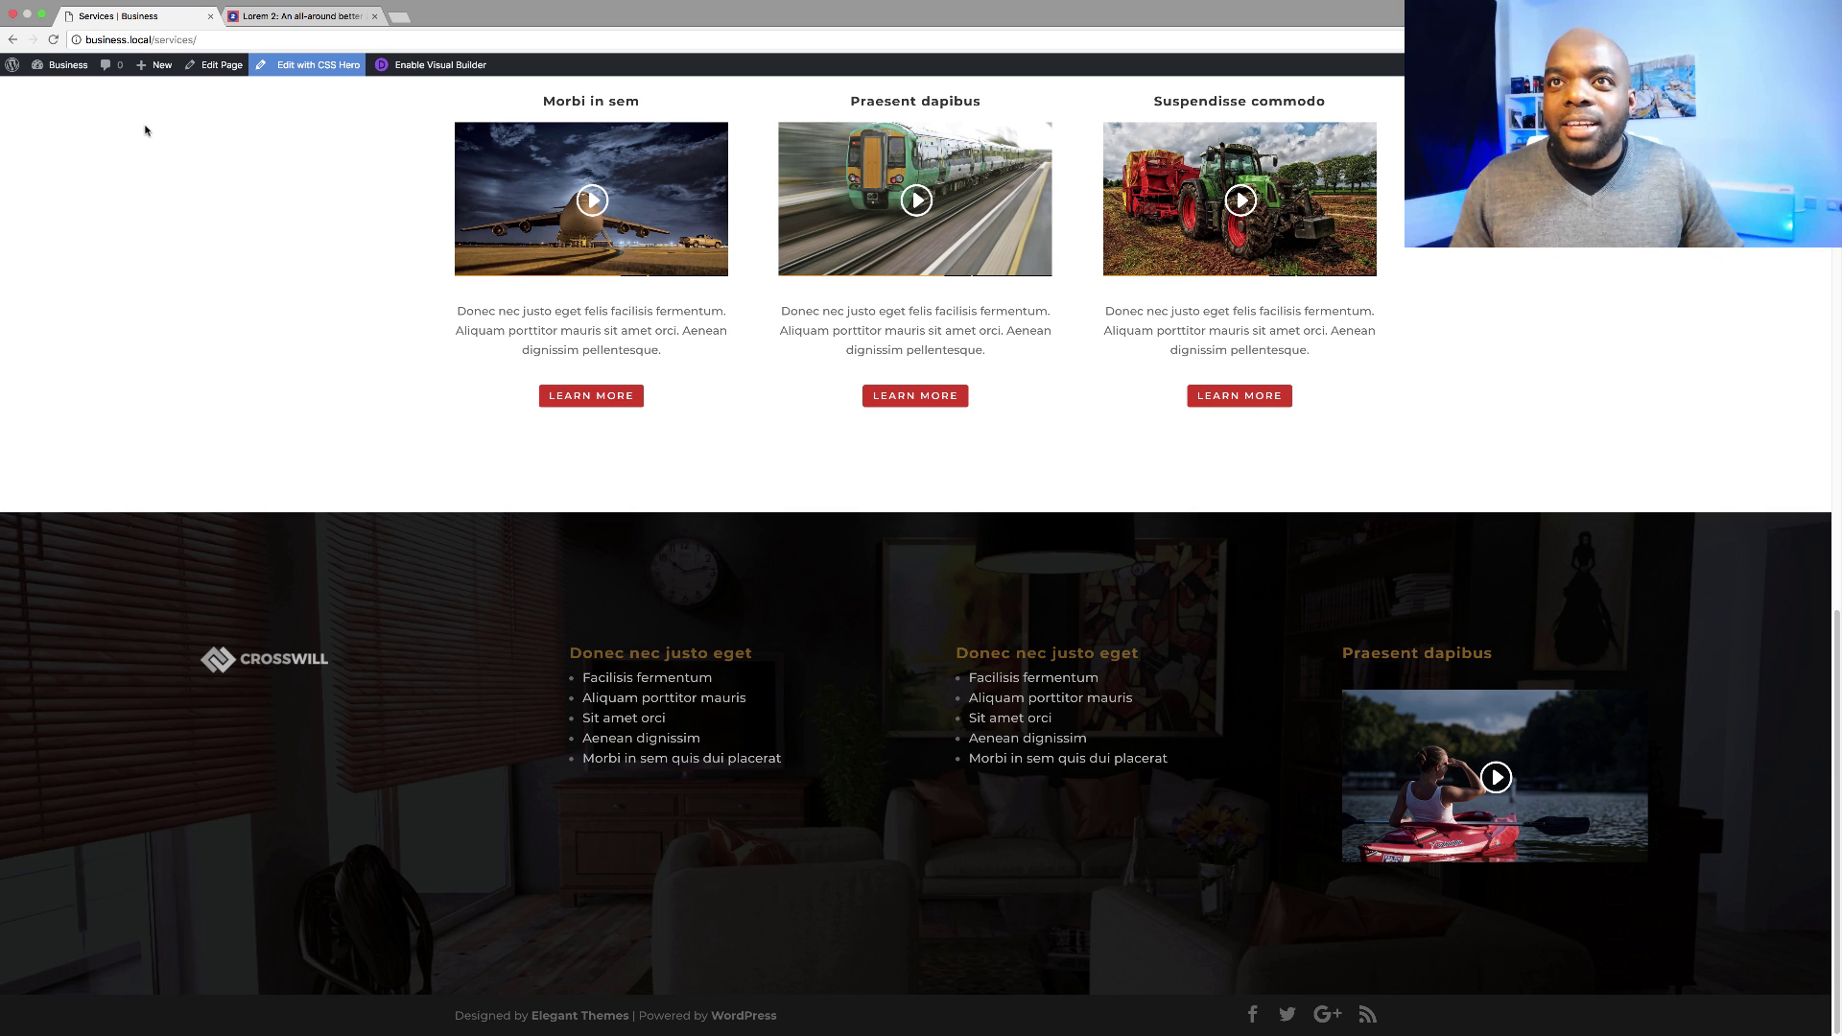
pyautogui.moveTo(70, 64)
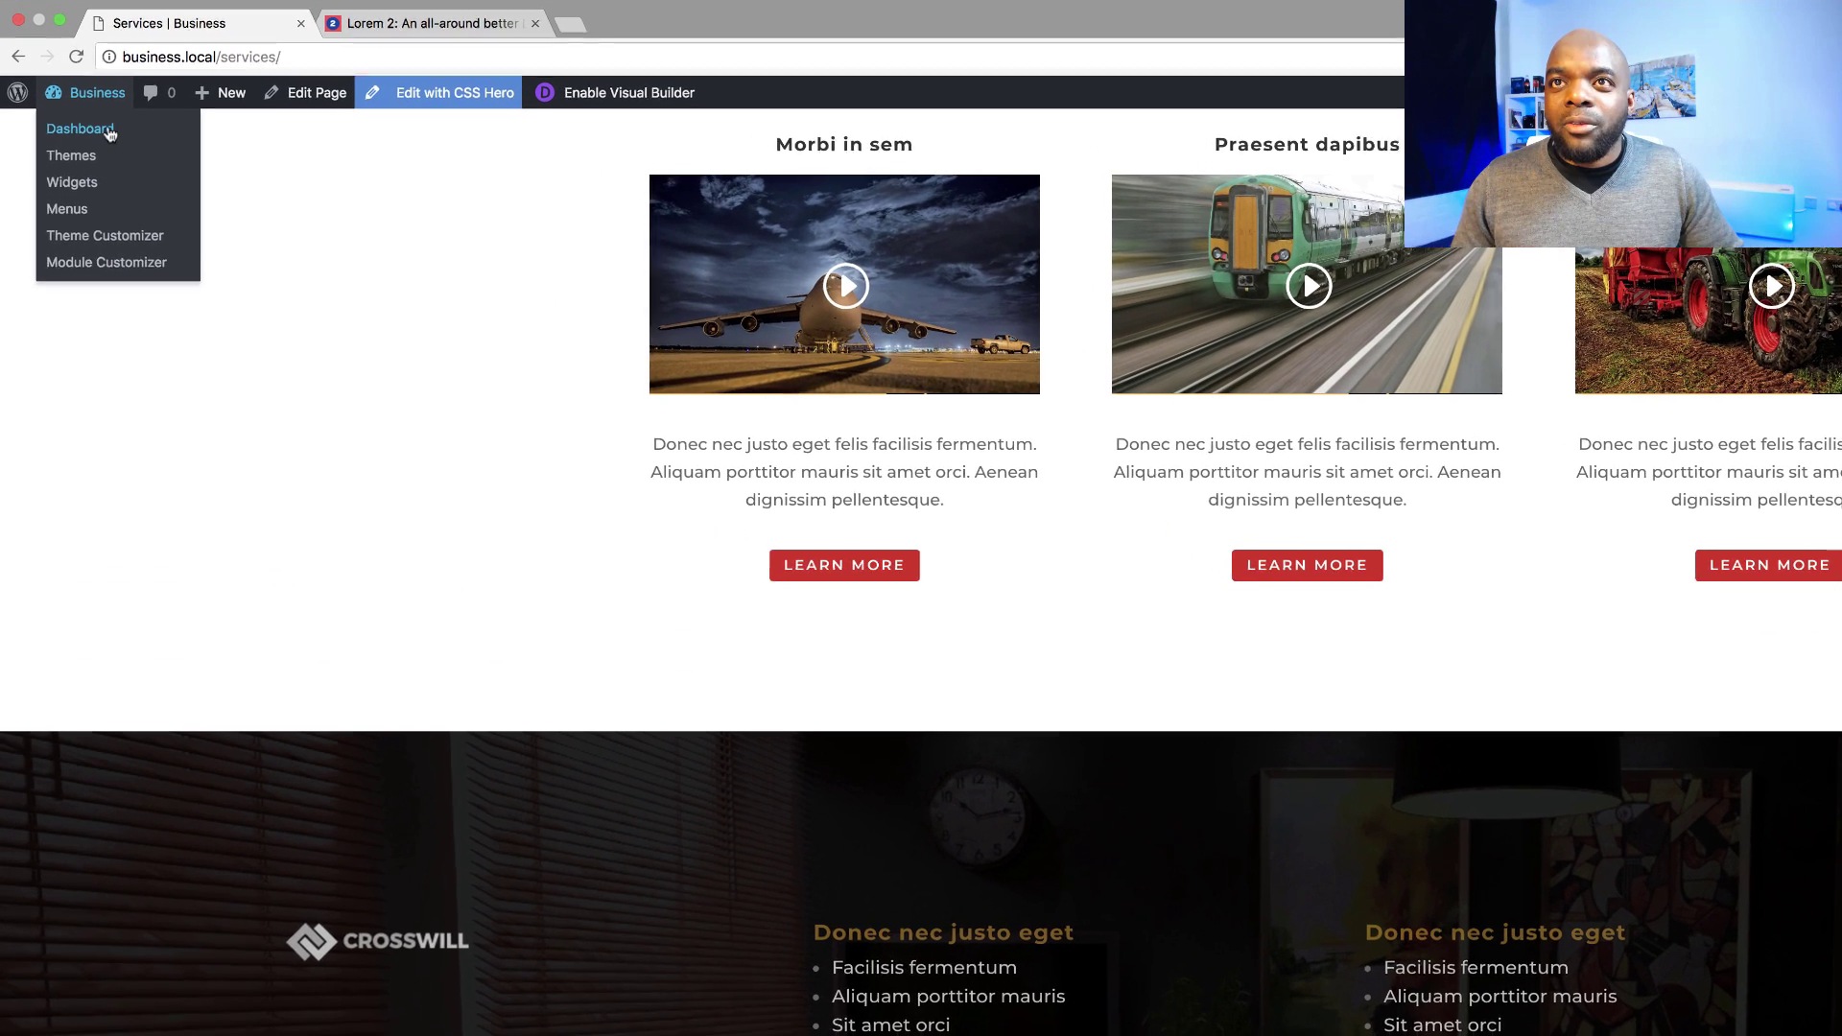
pyautogui.click(104, 135)
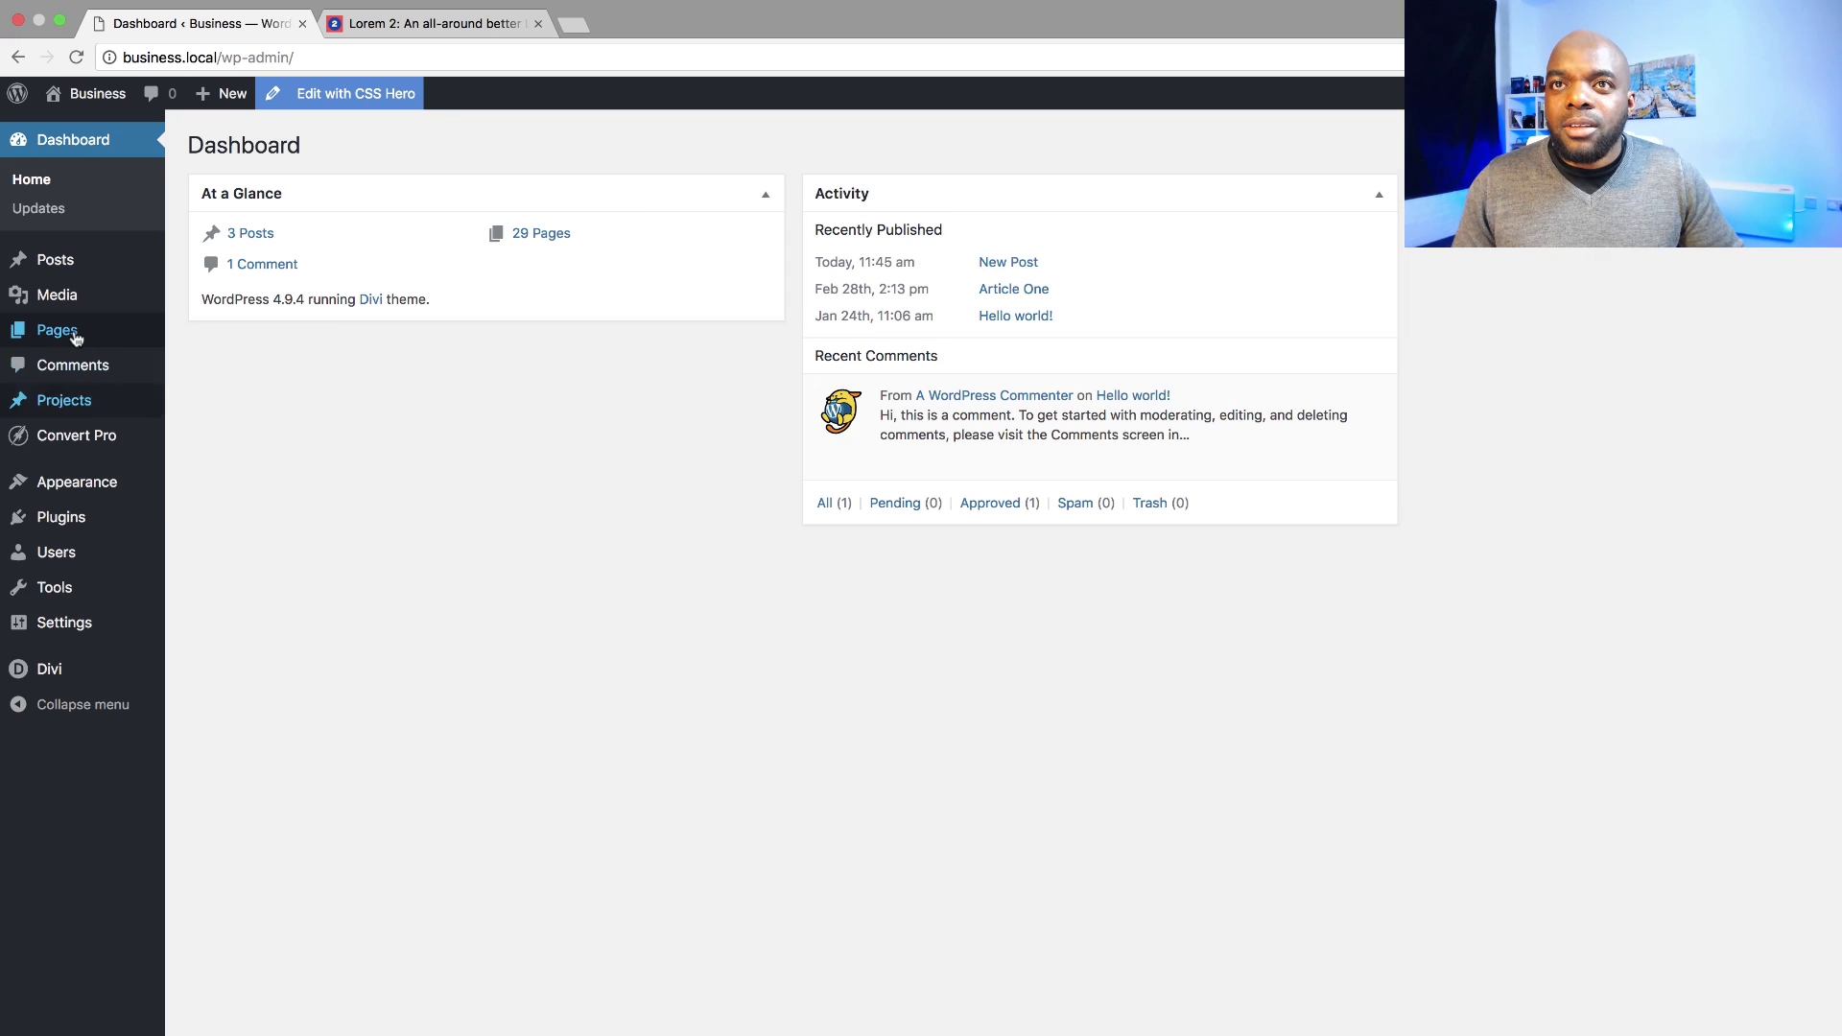
# - Open the Home page for editing from the list of all pages and view its live version down to the existing footer
pyautogui.moveTo(125, 333)
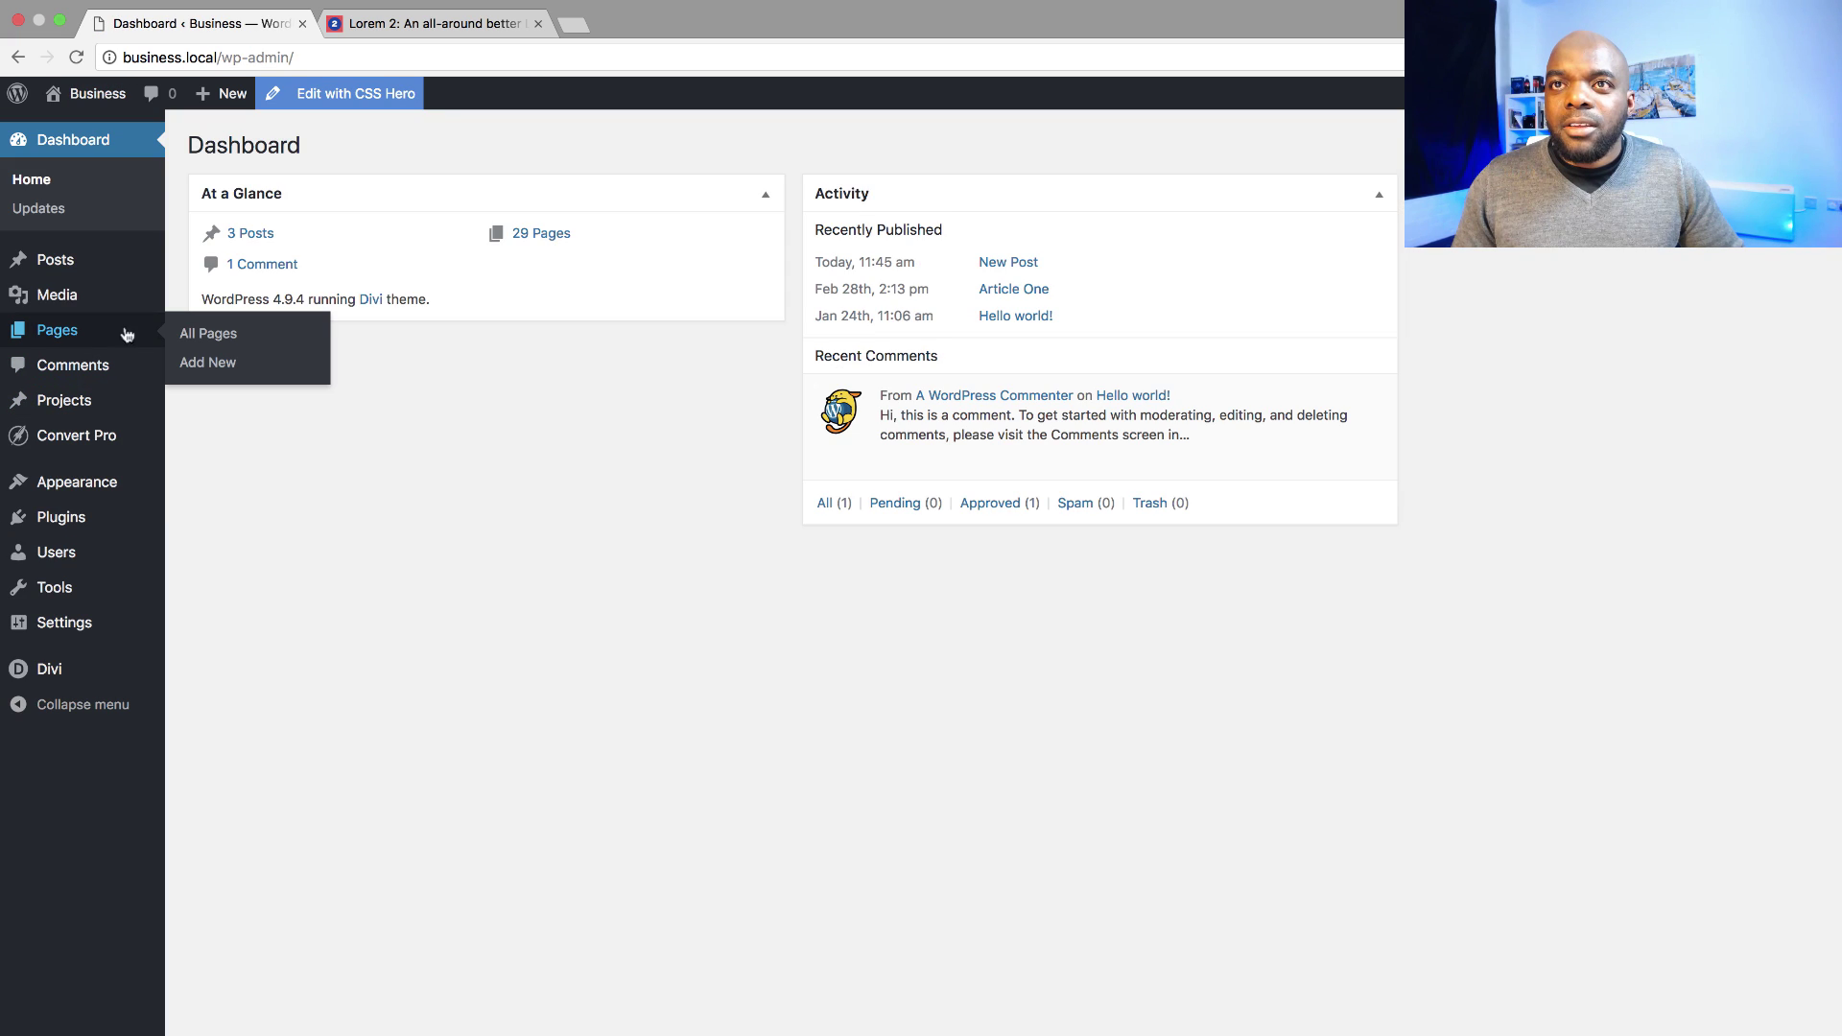
pyautogui.click(221, 341)
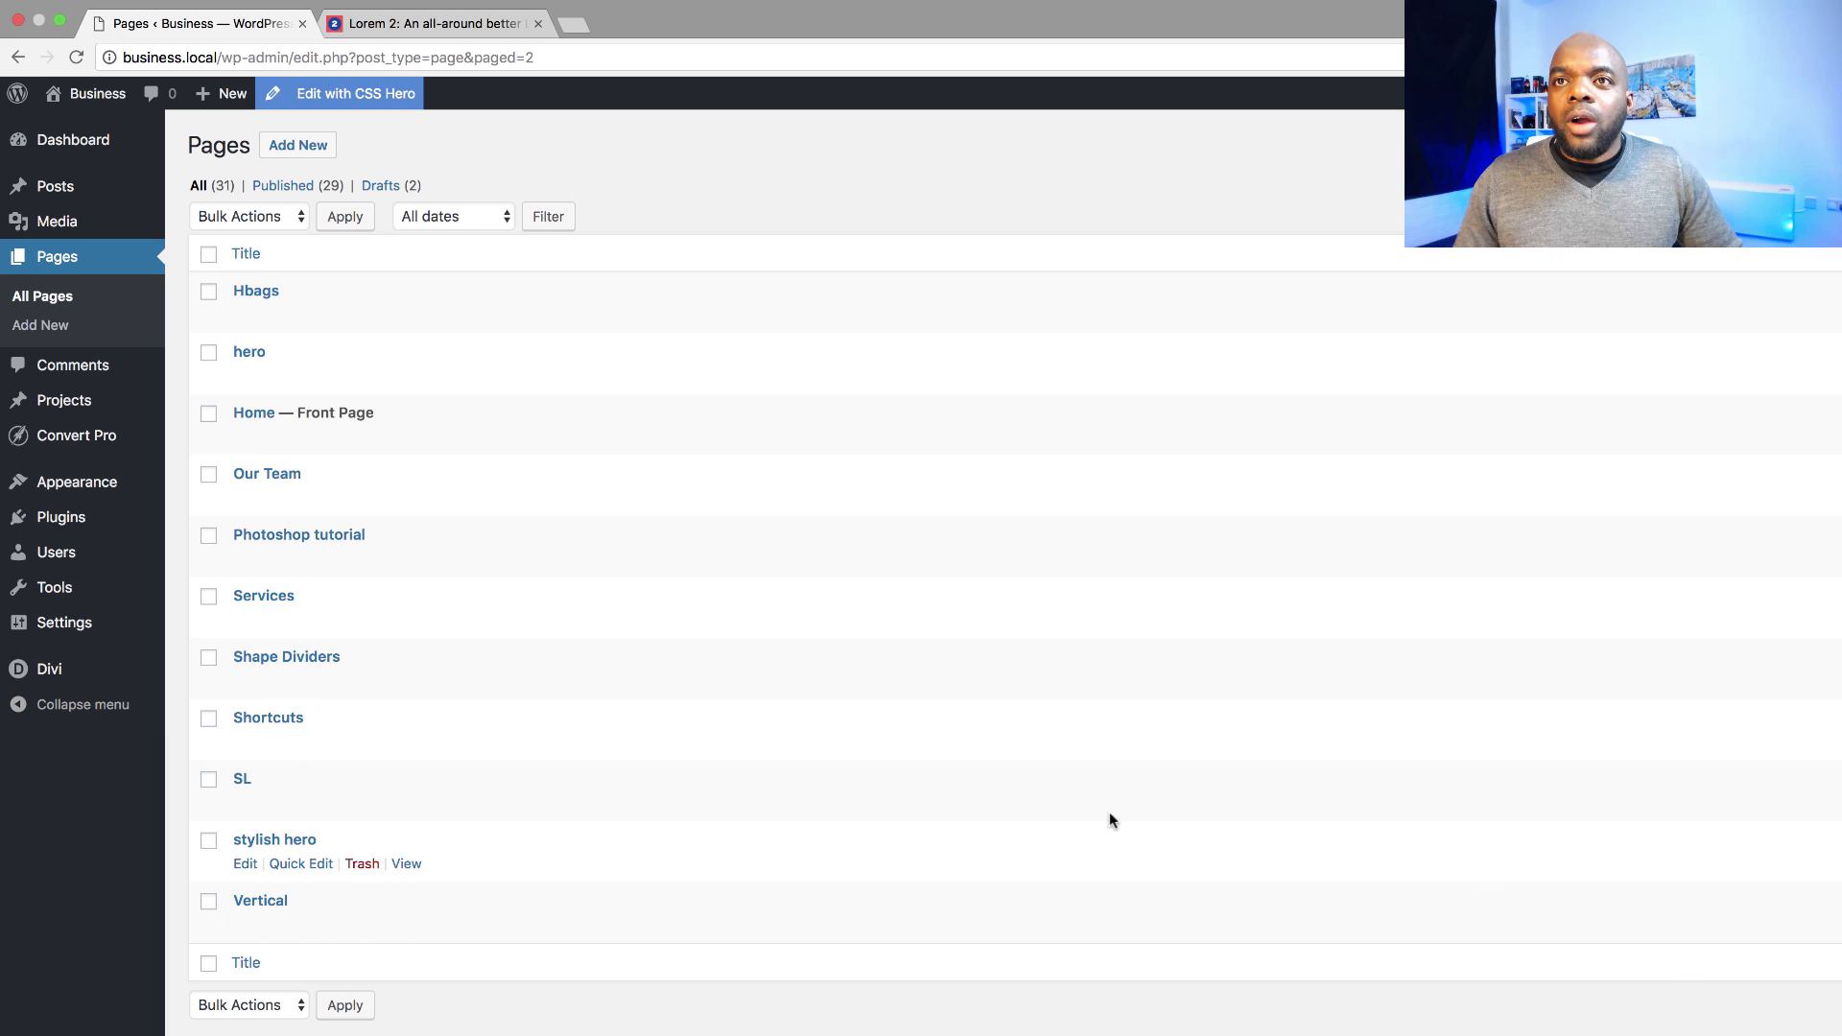
pyautogui.click(245, 437)
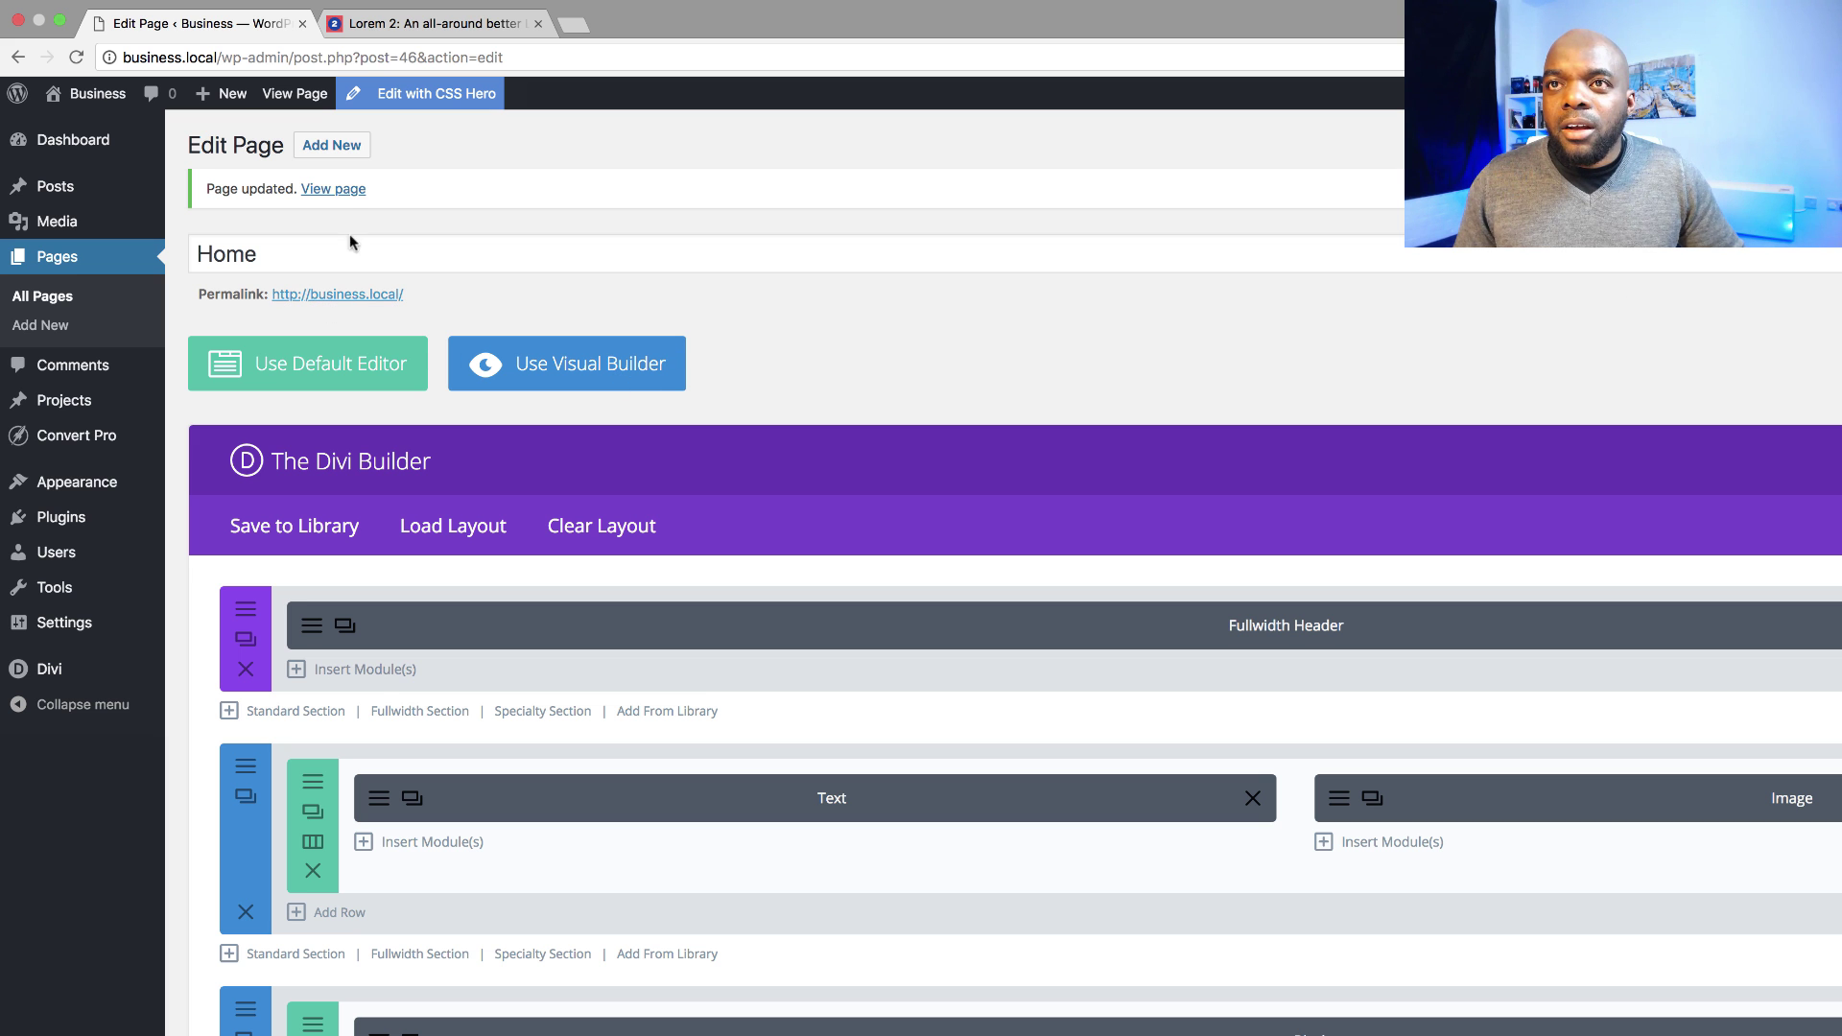
pyautogui.click(340, 189)
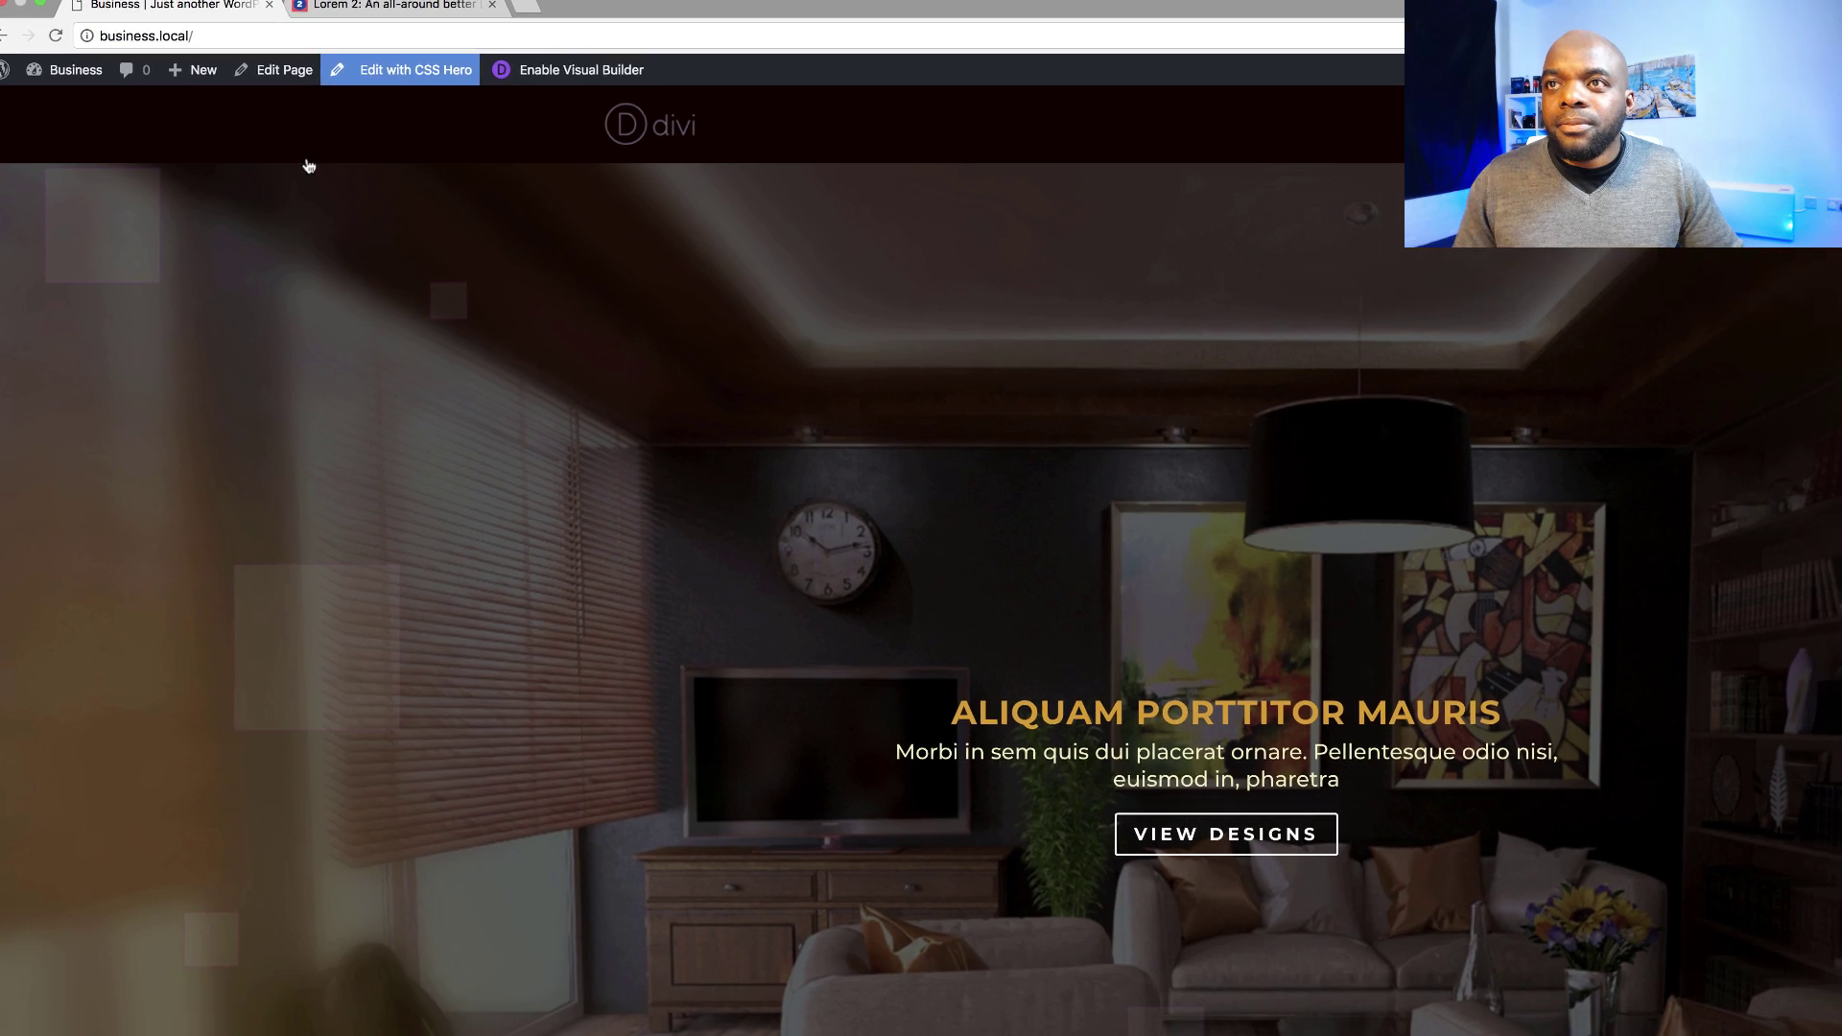
pyautogui.scroll(-15, 593, 362)
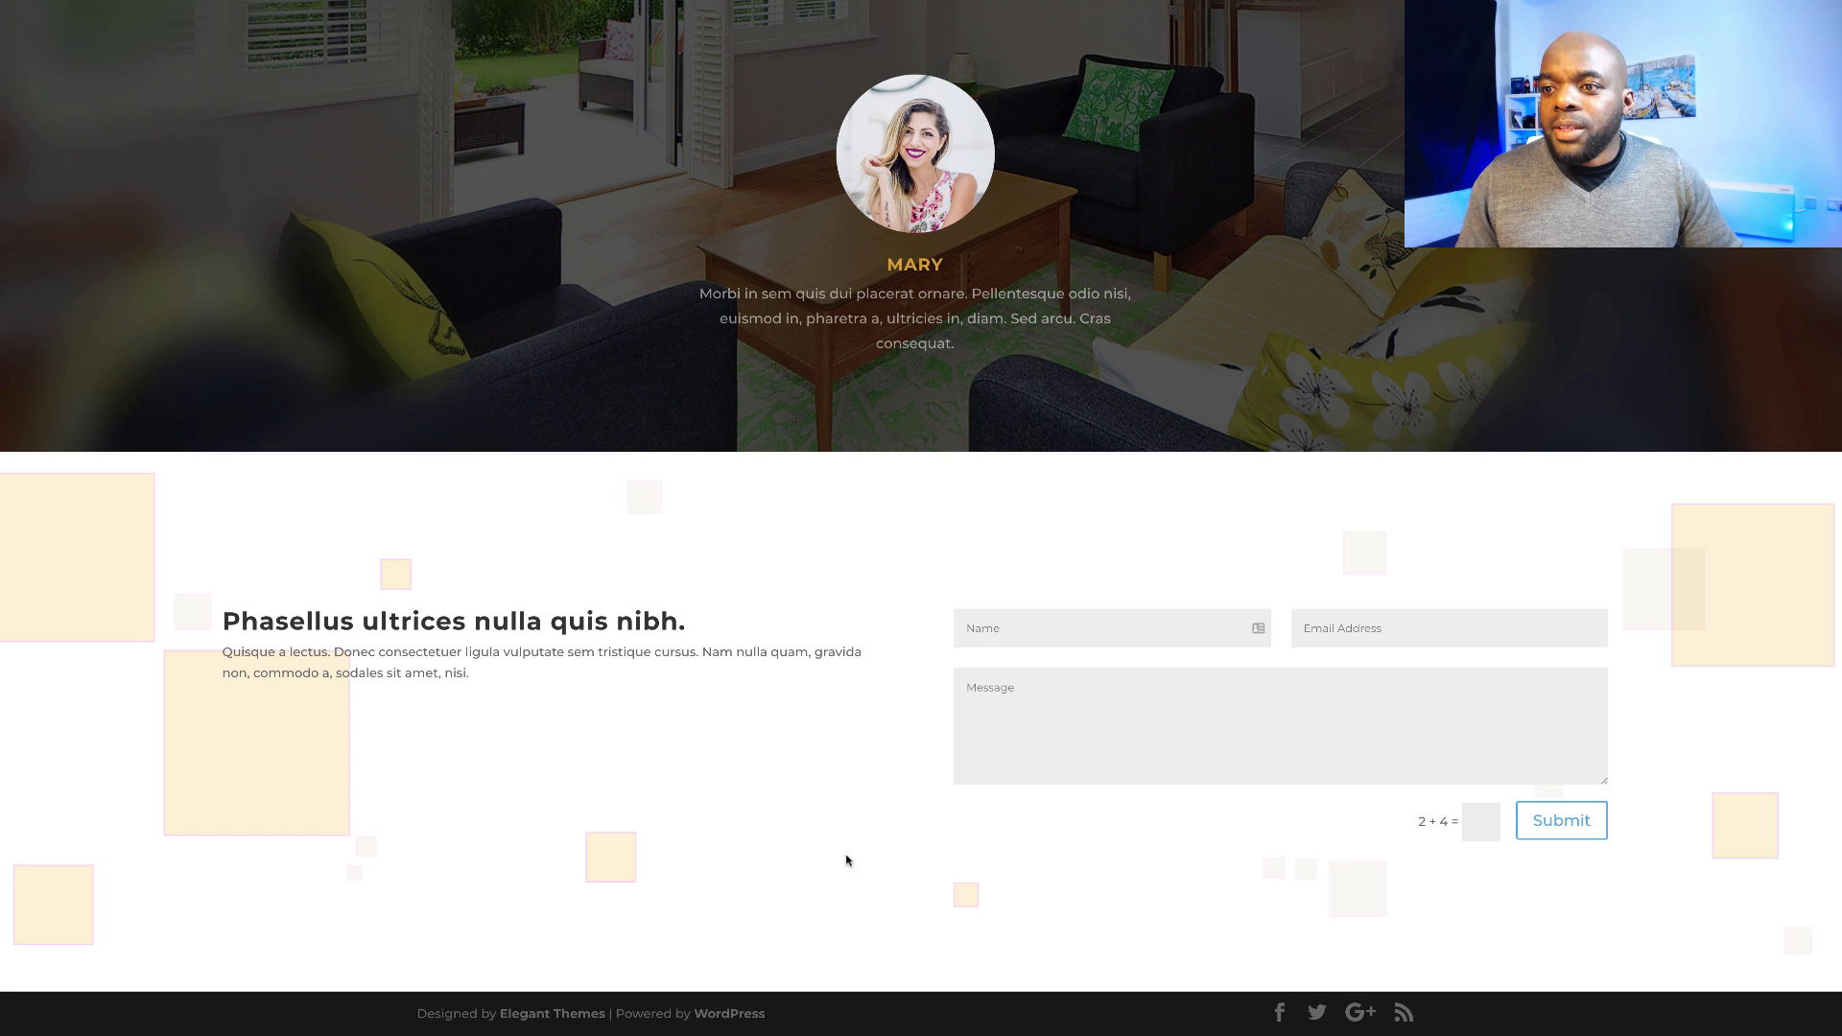
pyautogui.scroll(15, 717, 779)
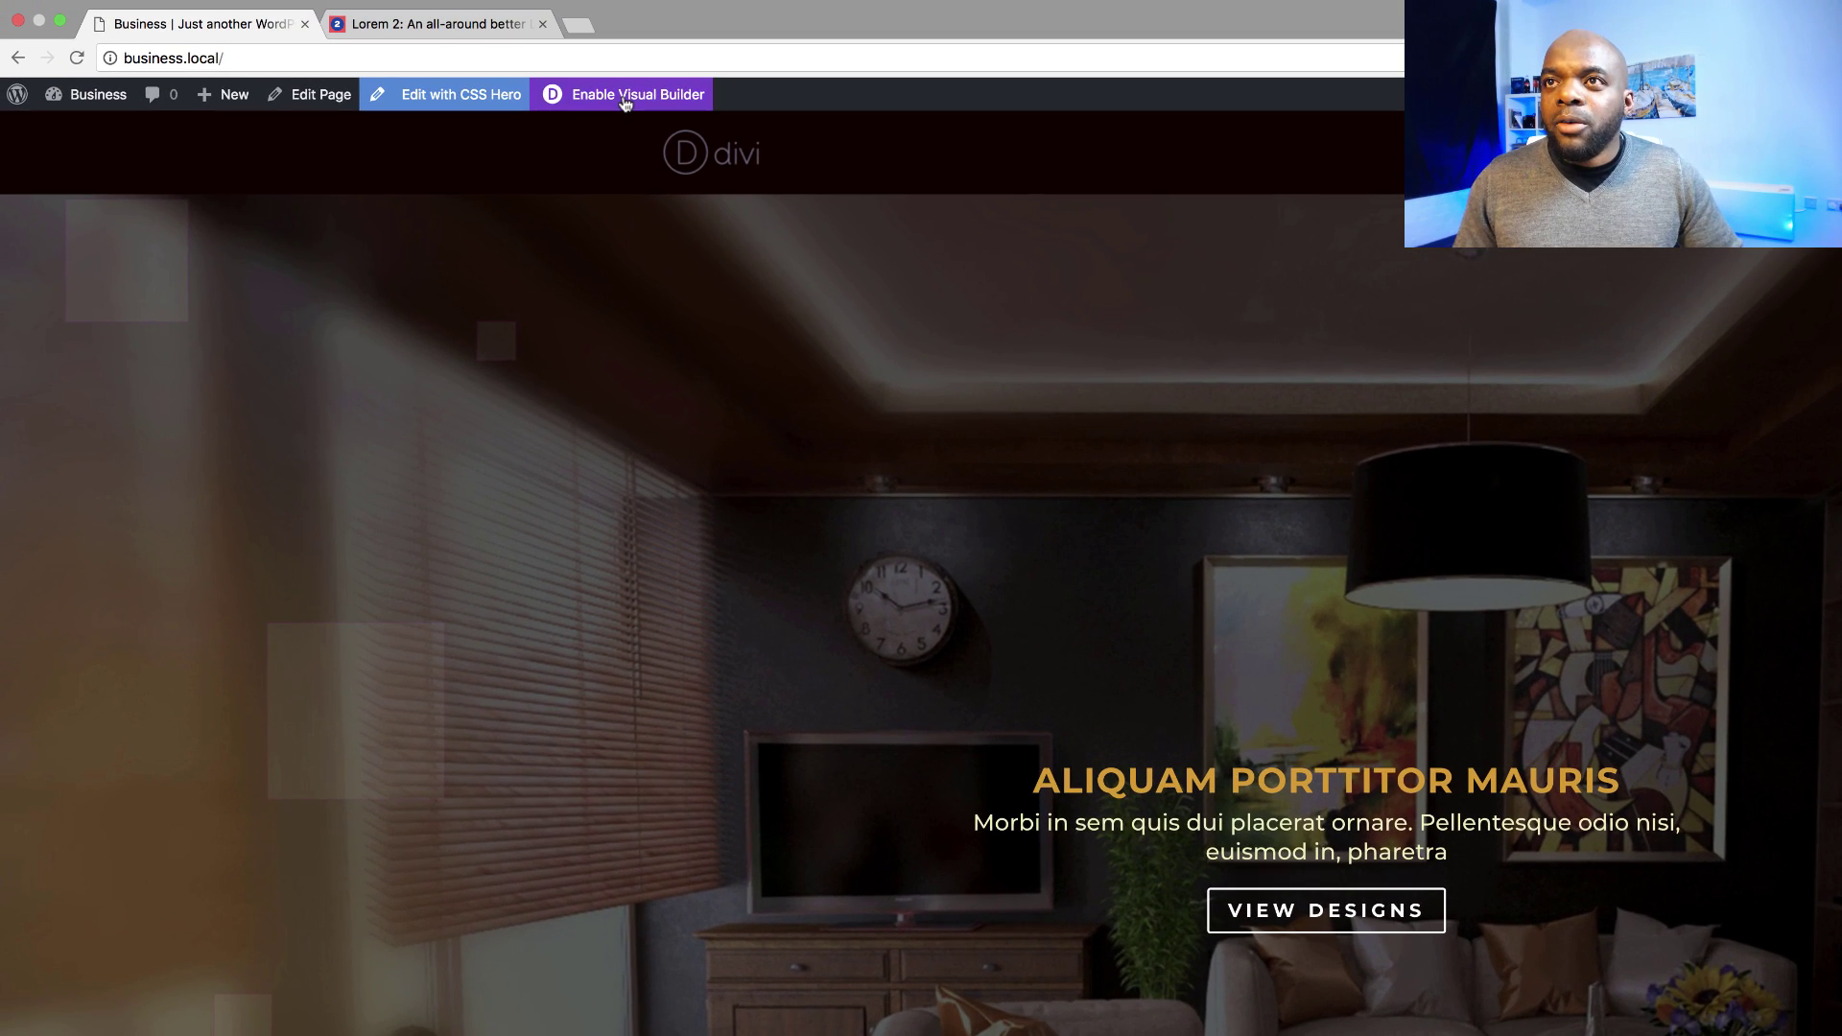
# - In the Visual Builder, insert the global section MAIN FOOTER 2 from the library below the Home page's contact form section
pyautogui.click(609, 81)
pyautogui.scroll(-12, 852, 555)
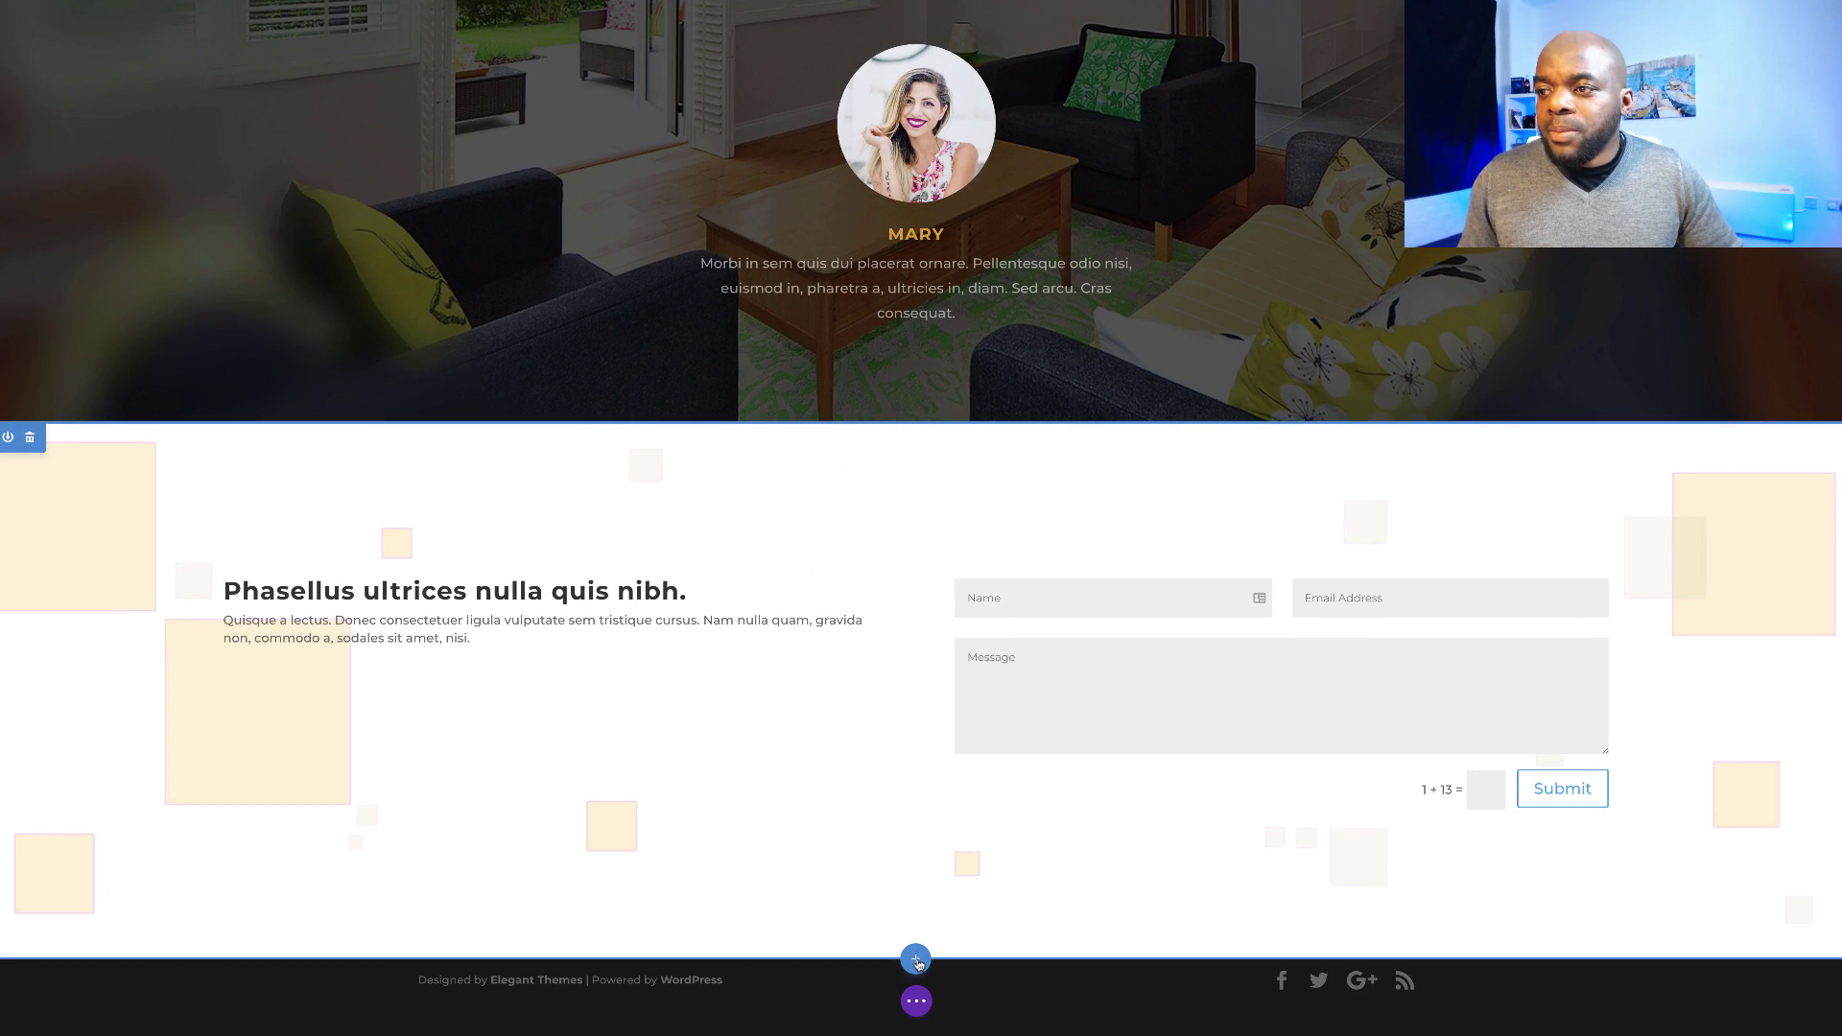
pyautogui.click(916, 959)
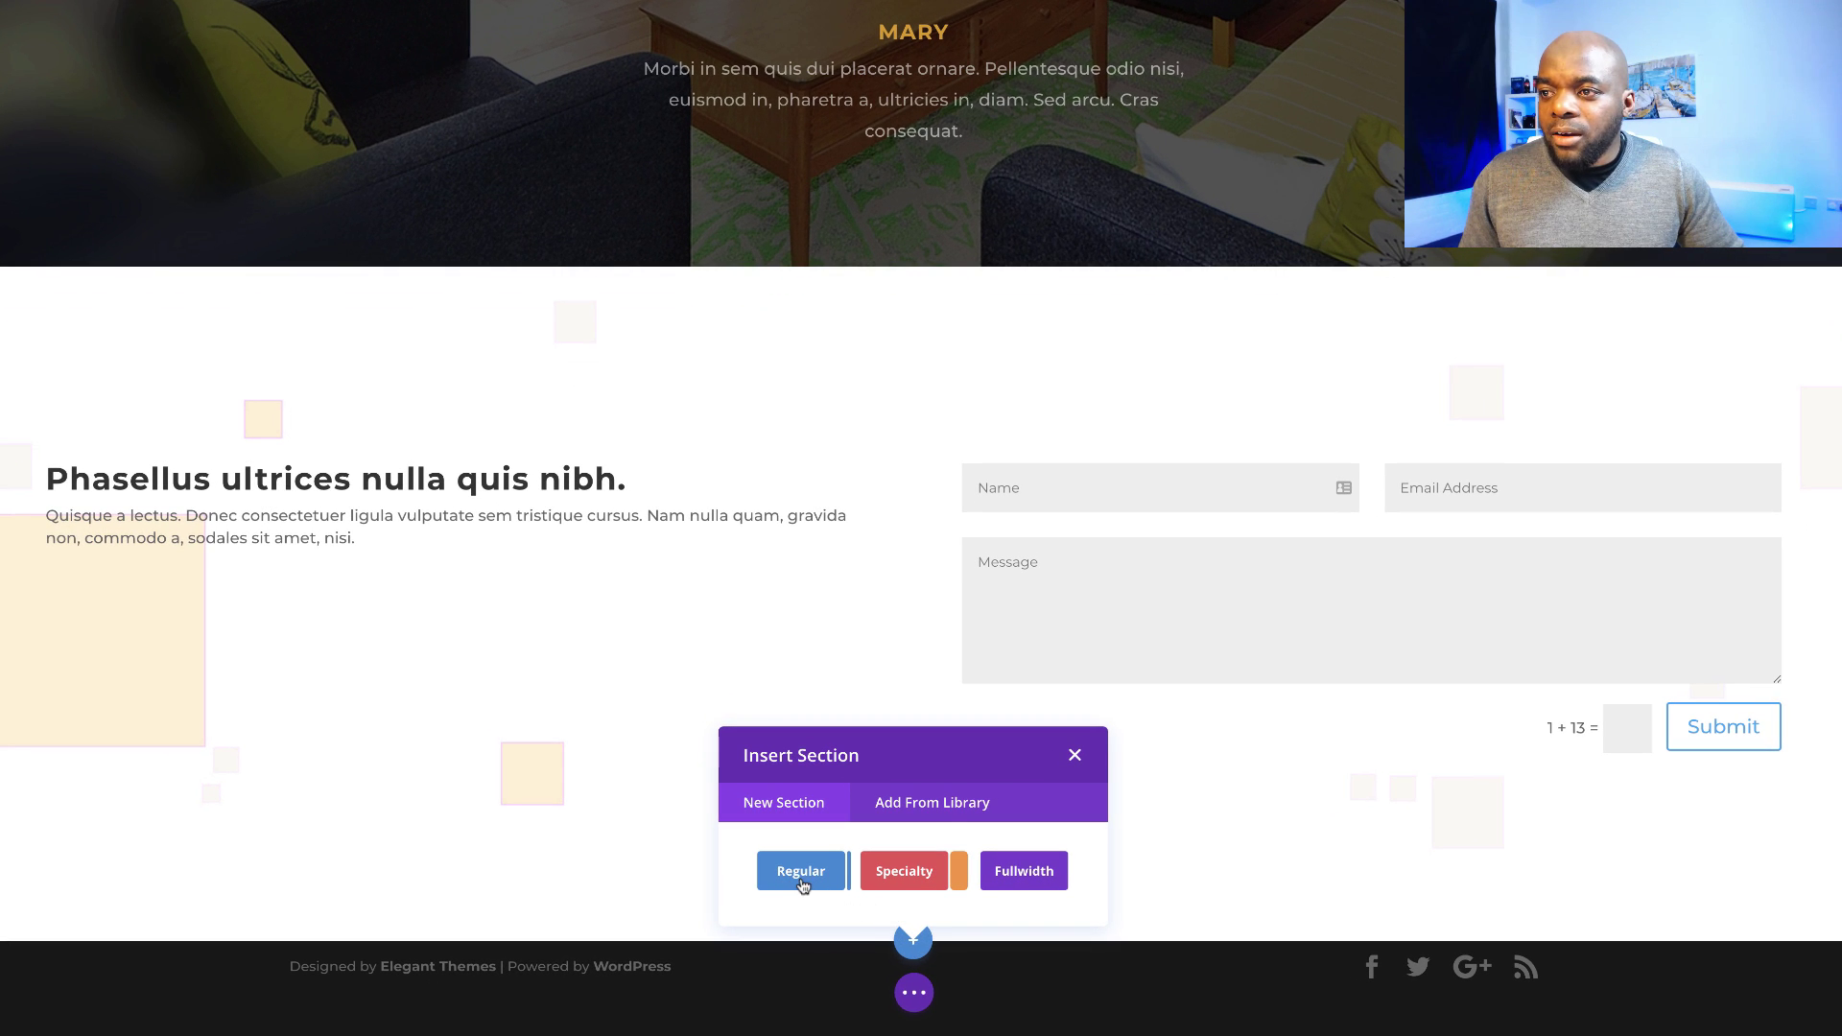
pyautogui.click(971, 809)
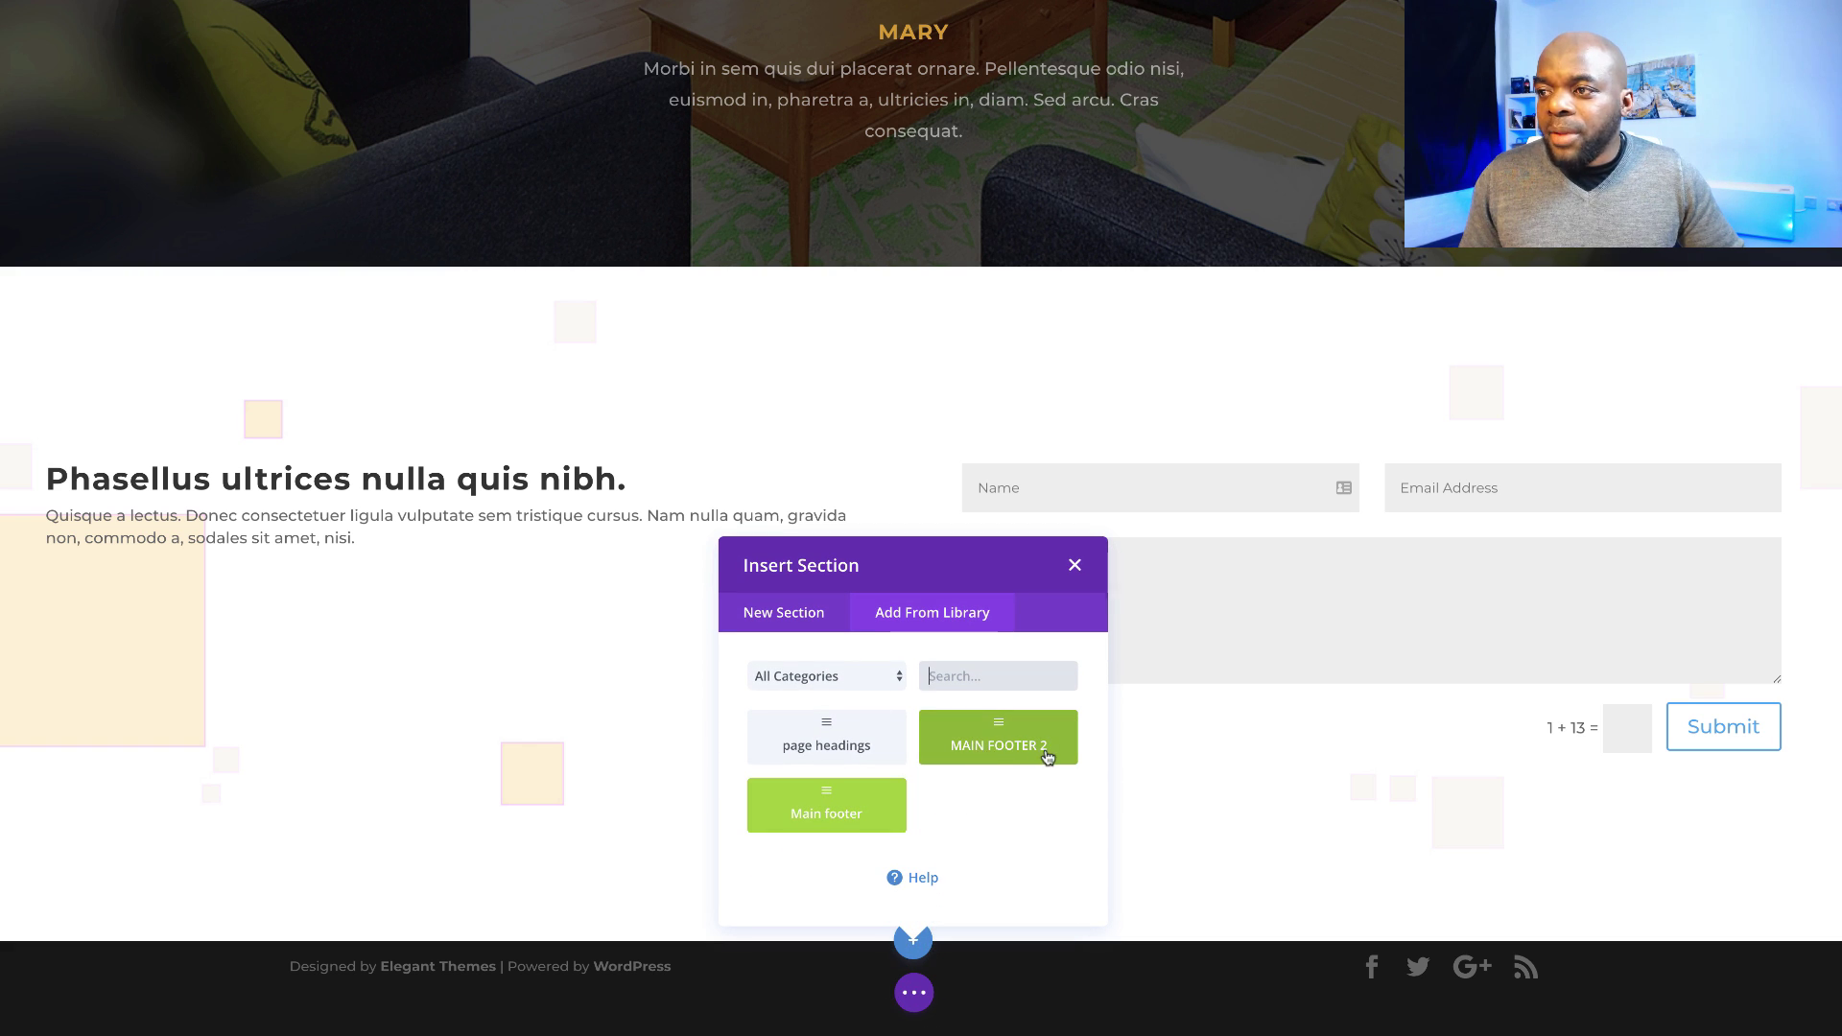
pyautogui.click(1000, 747)
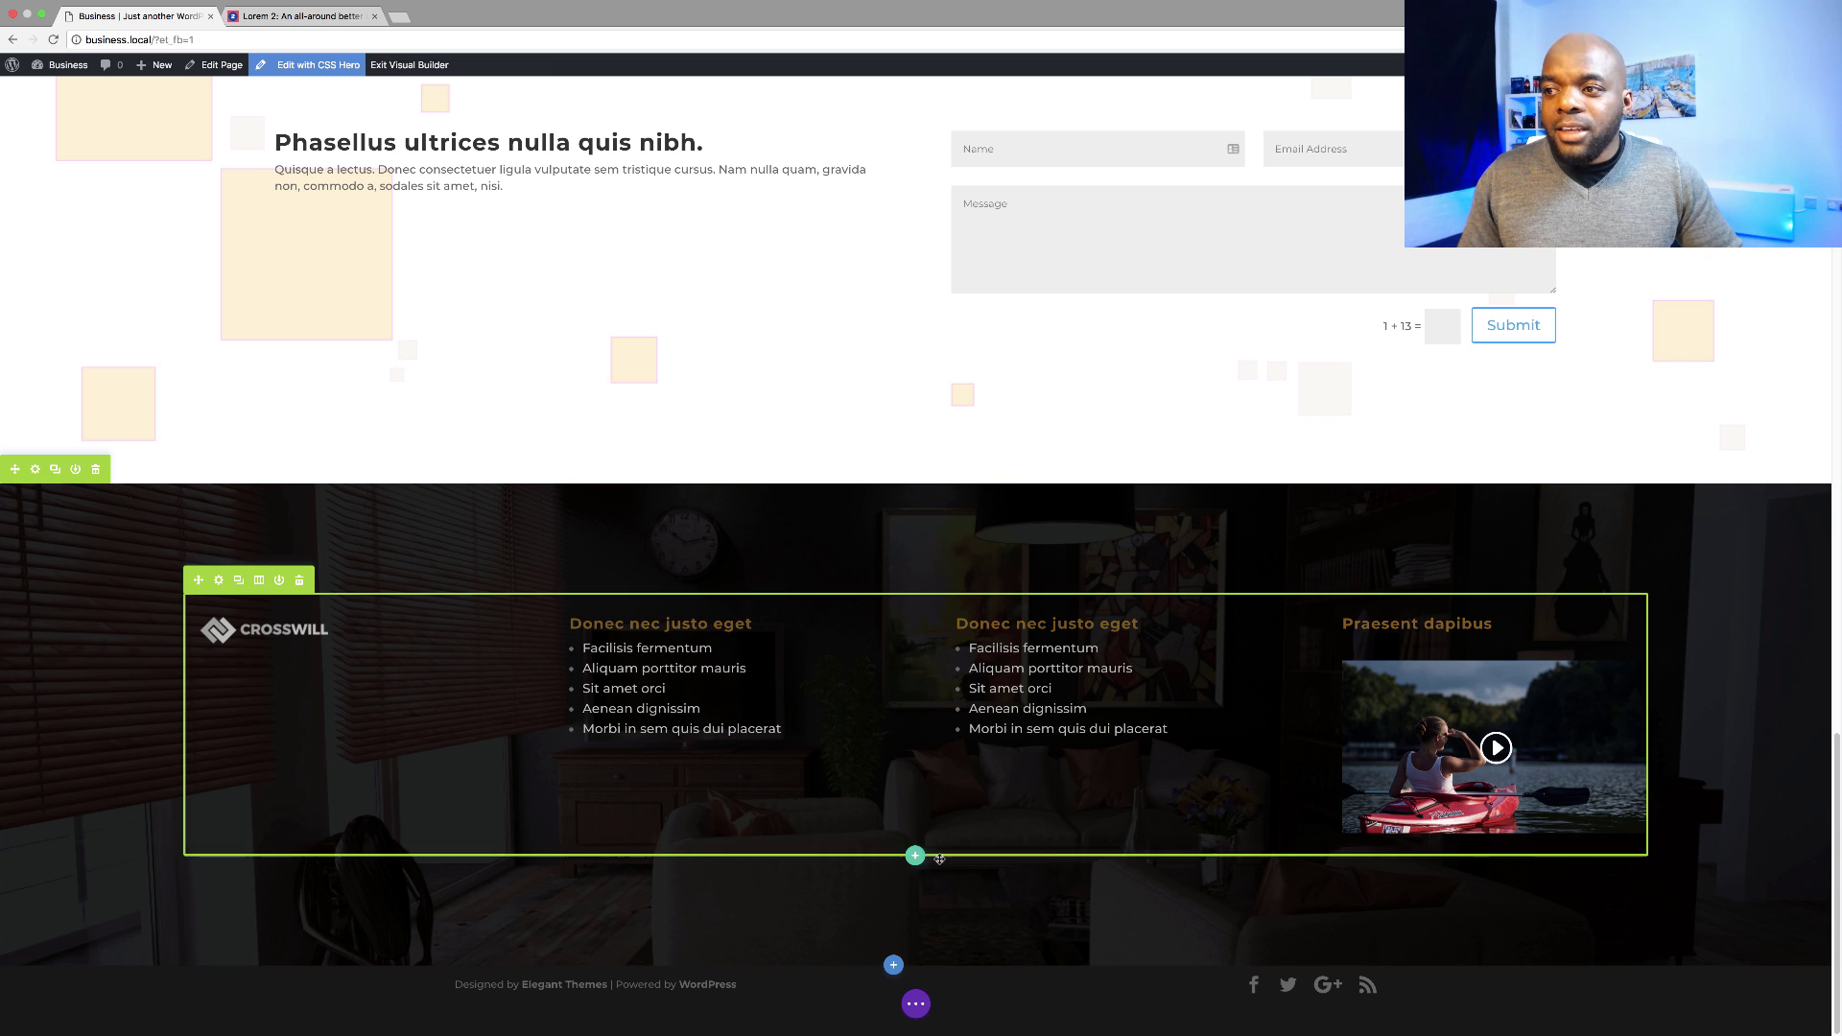
# - Save the Home page, leave the Visual Builder and check the footer on the live page
pyautogui.moveTo(1031, 993)
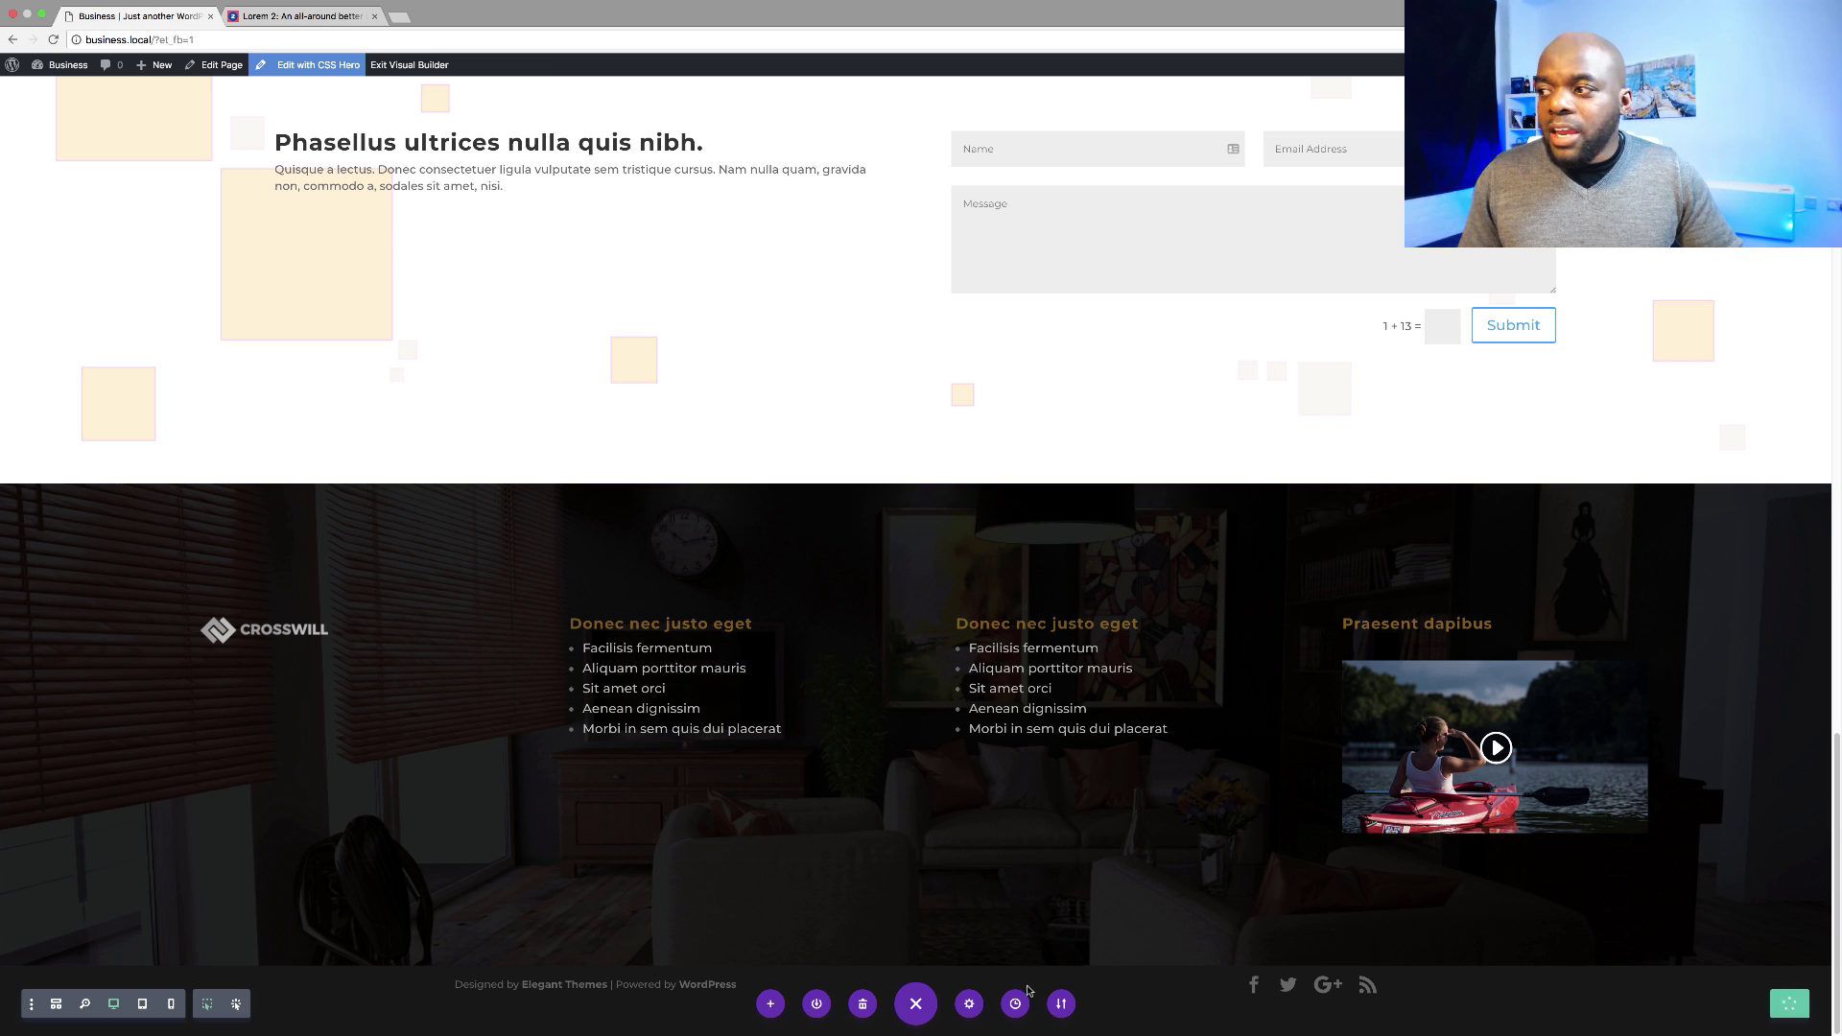
pyautogui.click(410, 66)
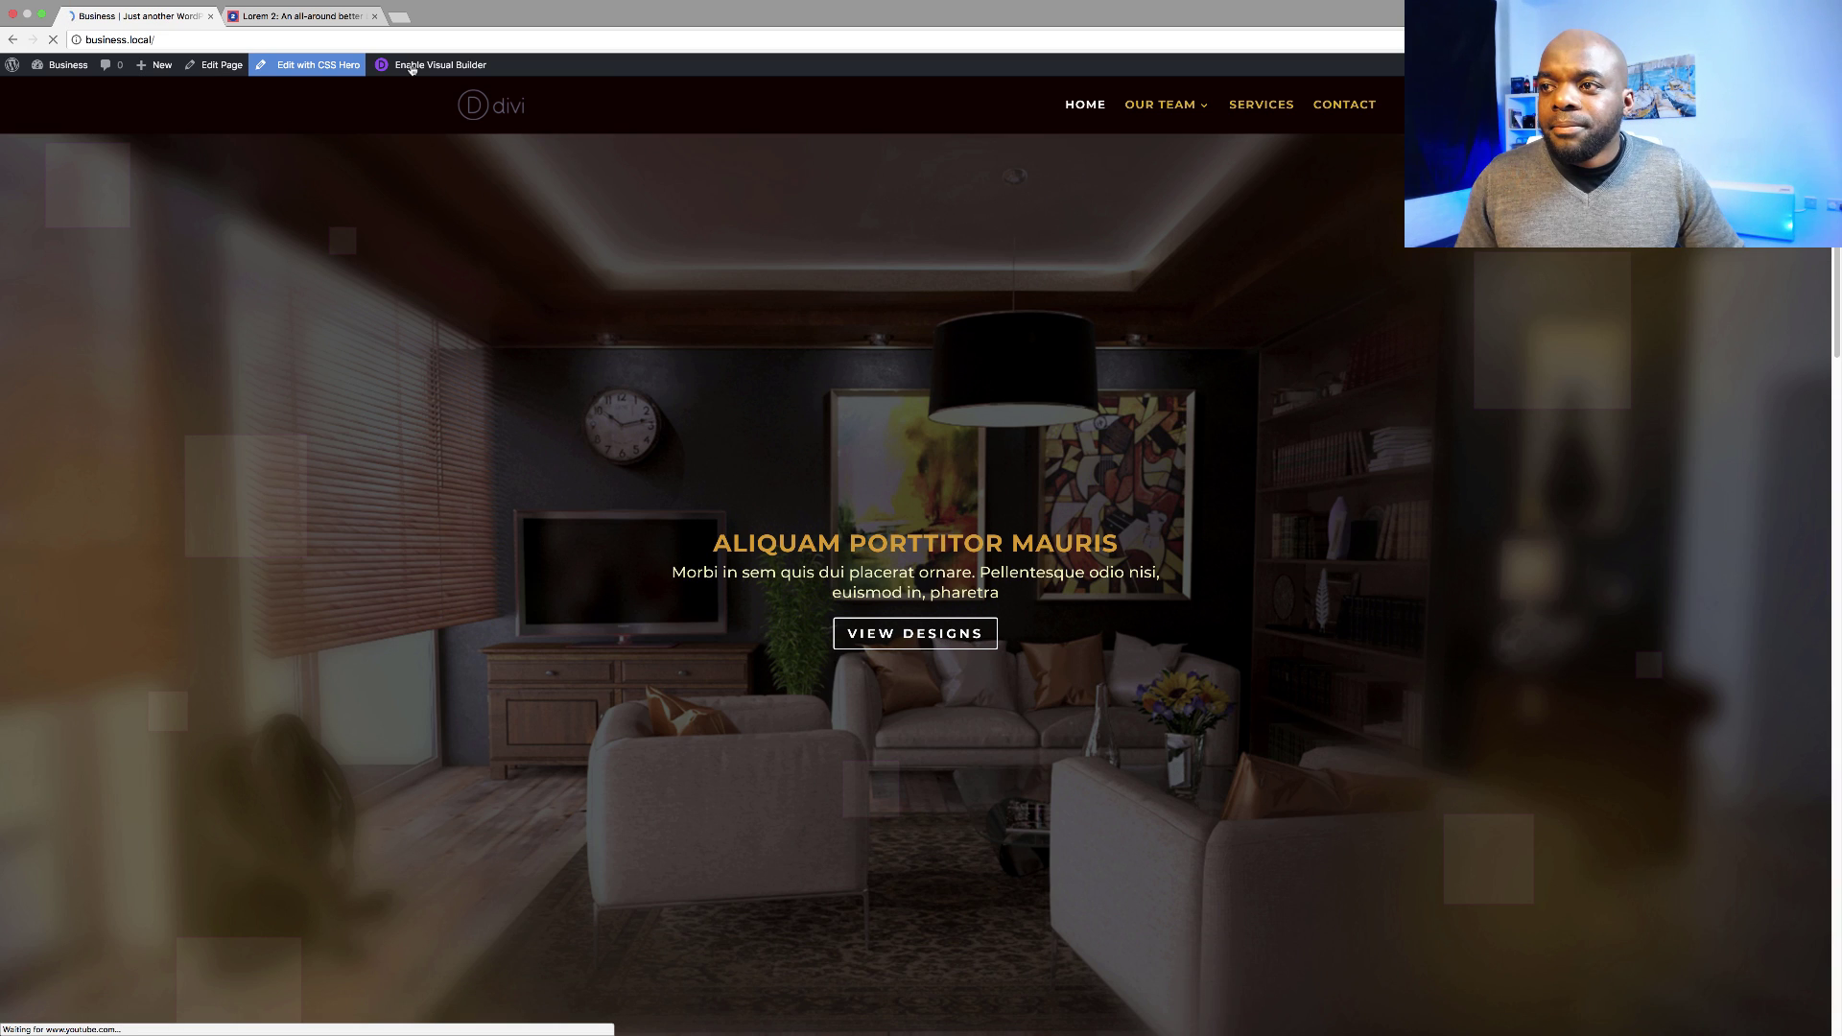
pyautogui.scroll(-15, 461, 574)
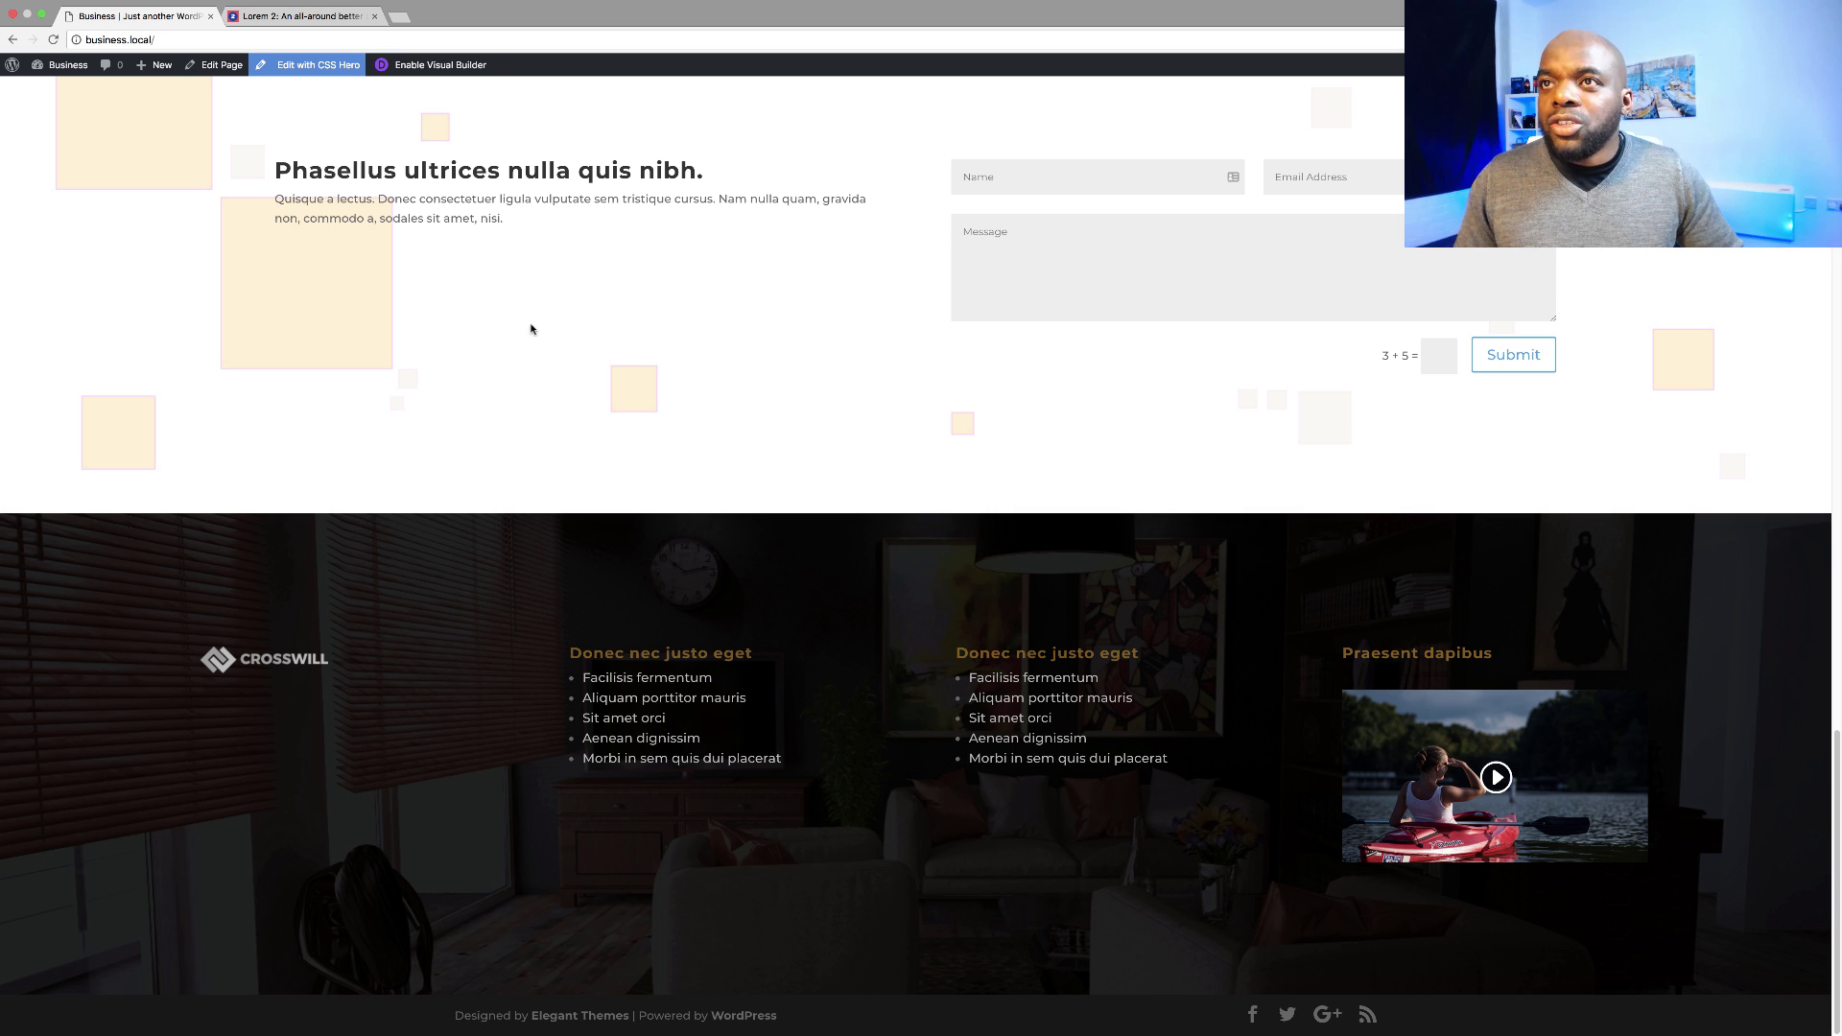
# - Reopen the Home page in the Visual Builder and preview the footer in tablet and phone views
pyautogui.click(441, 66)
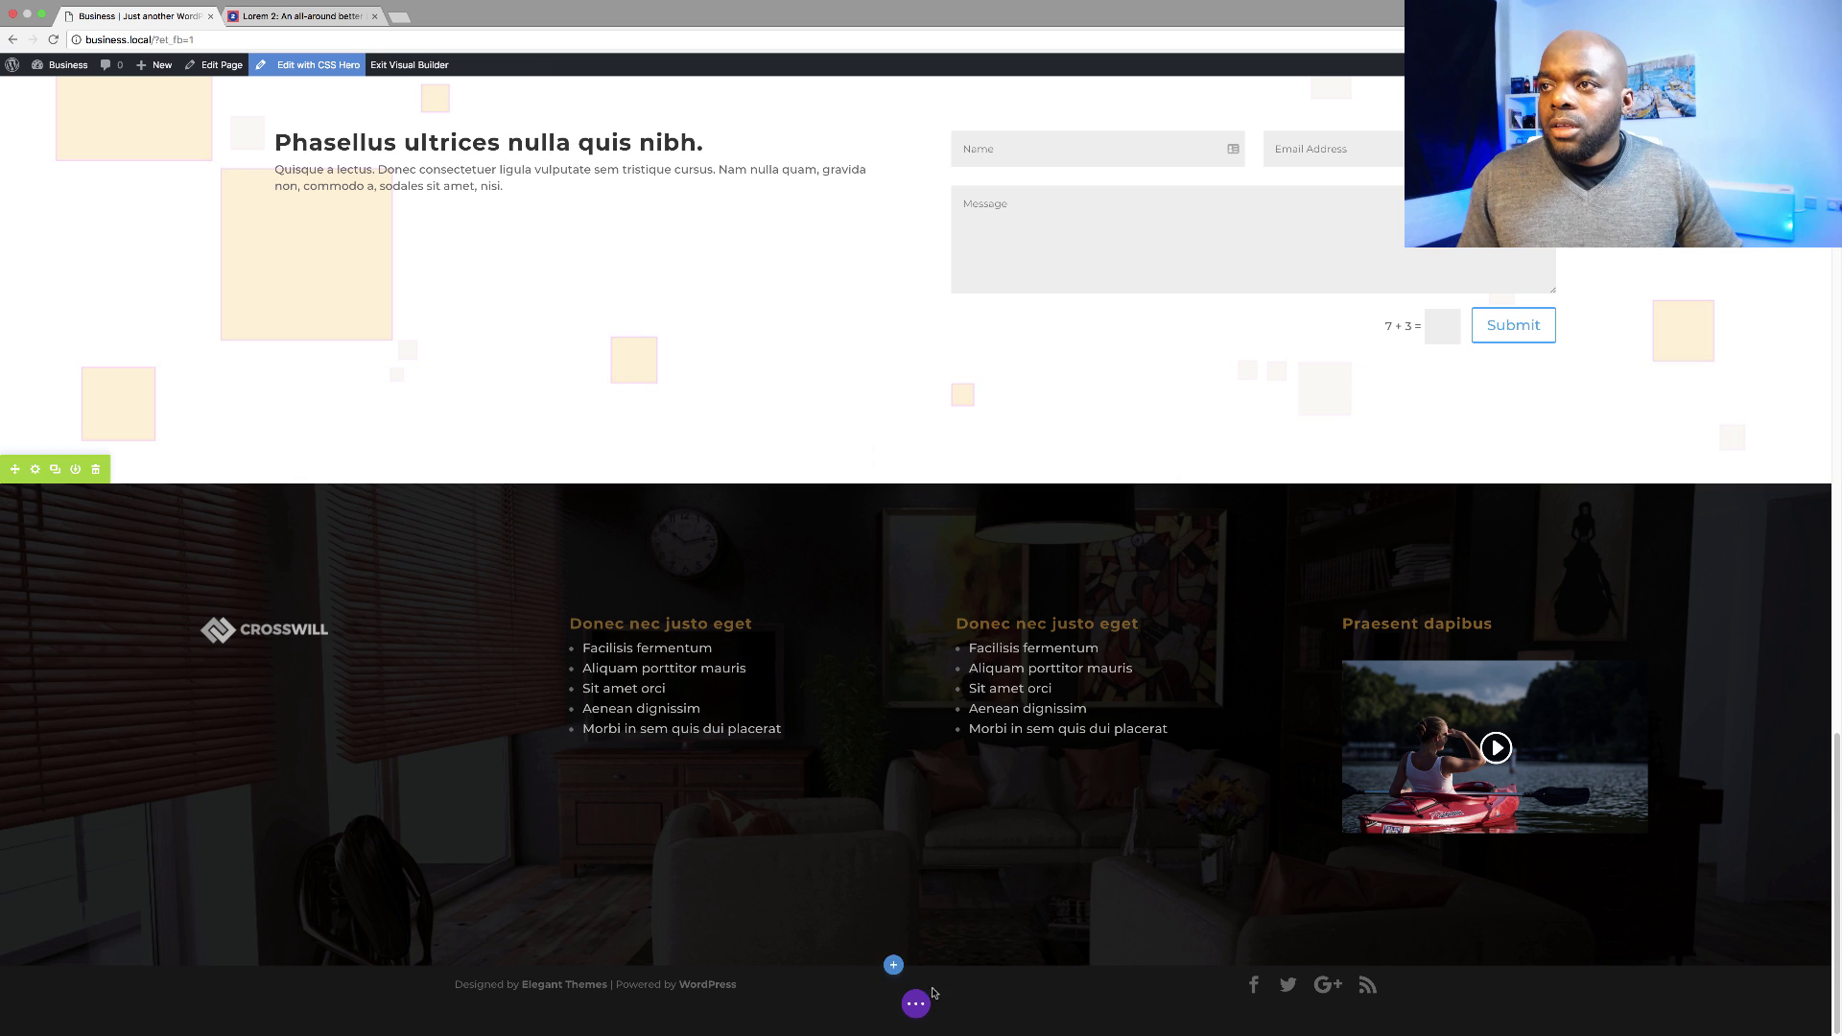
pyautogui.click(916, 1004)
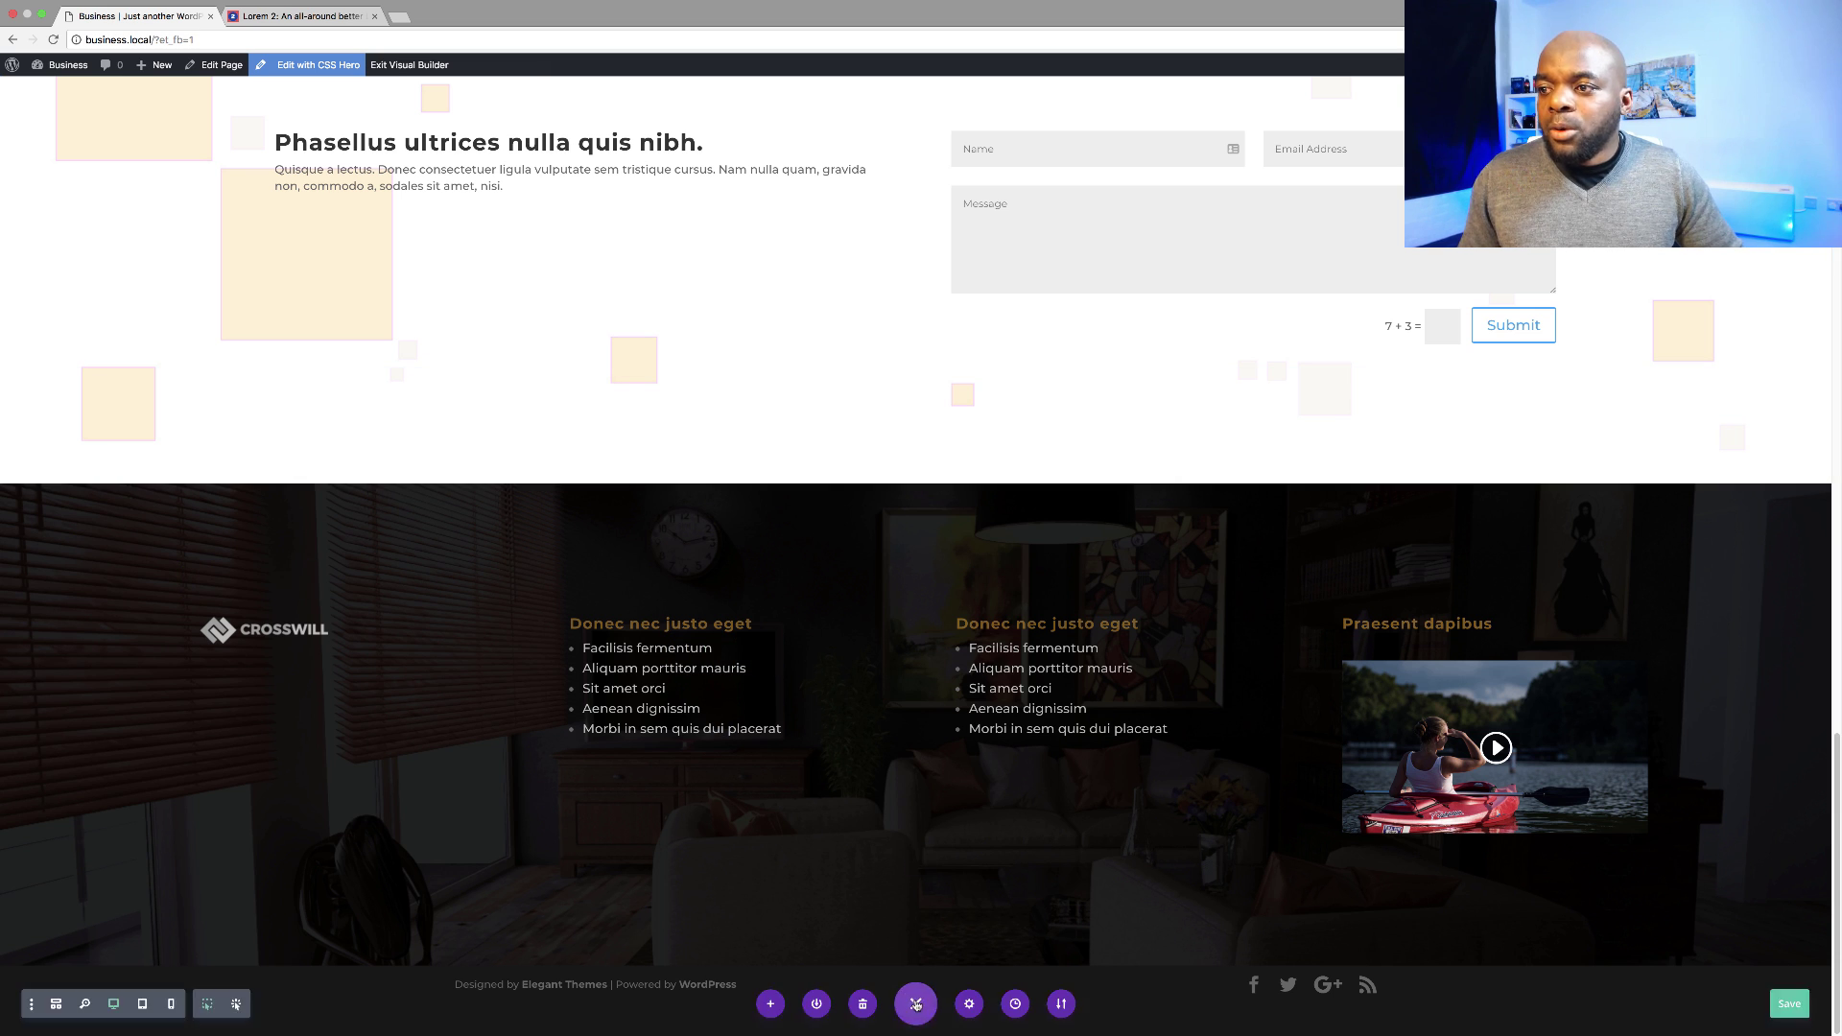
pyautogui.click(143, 1004)
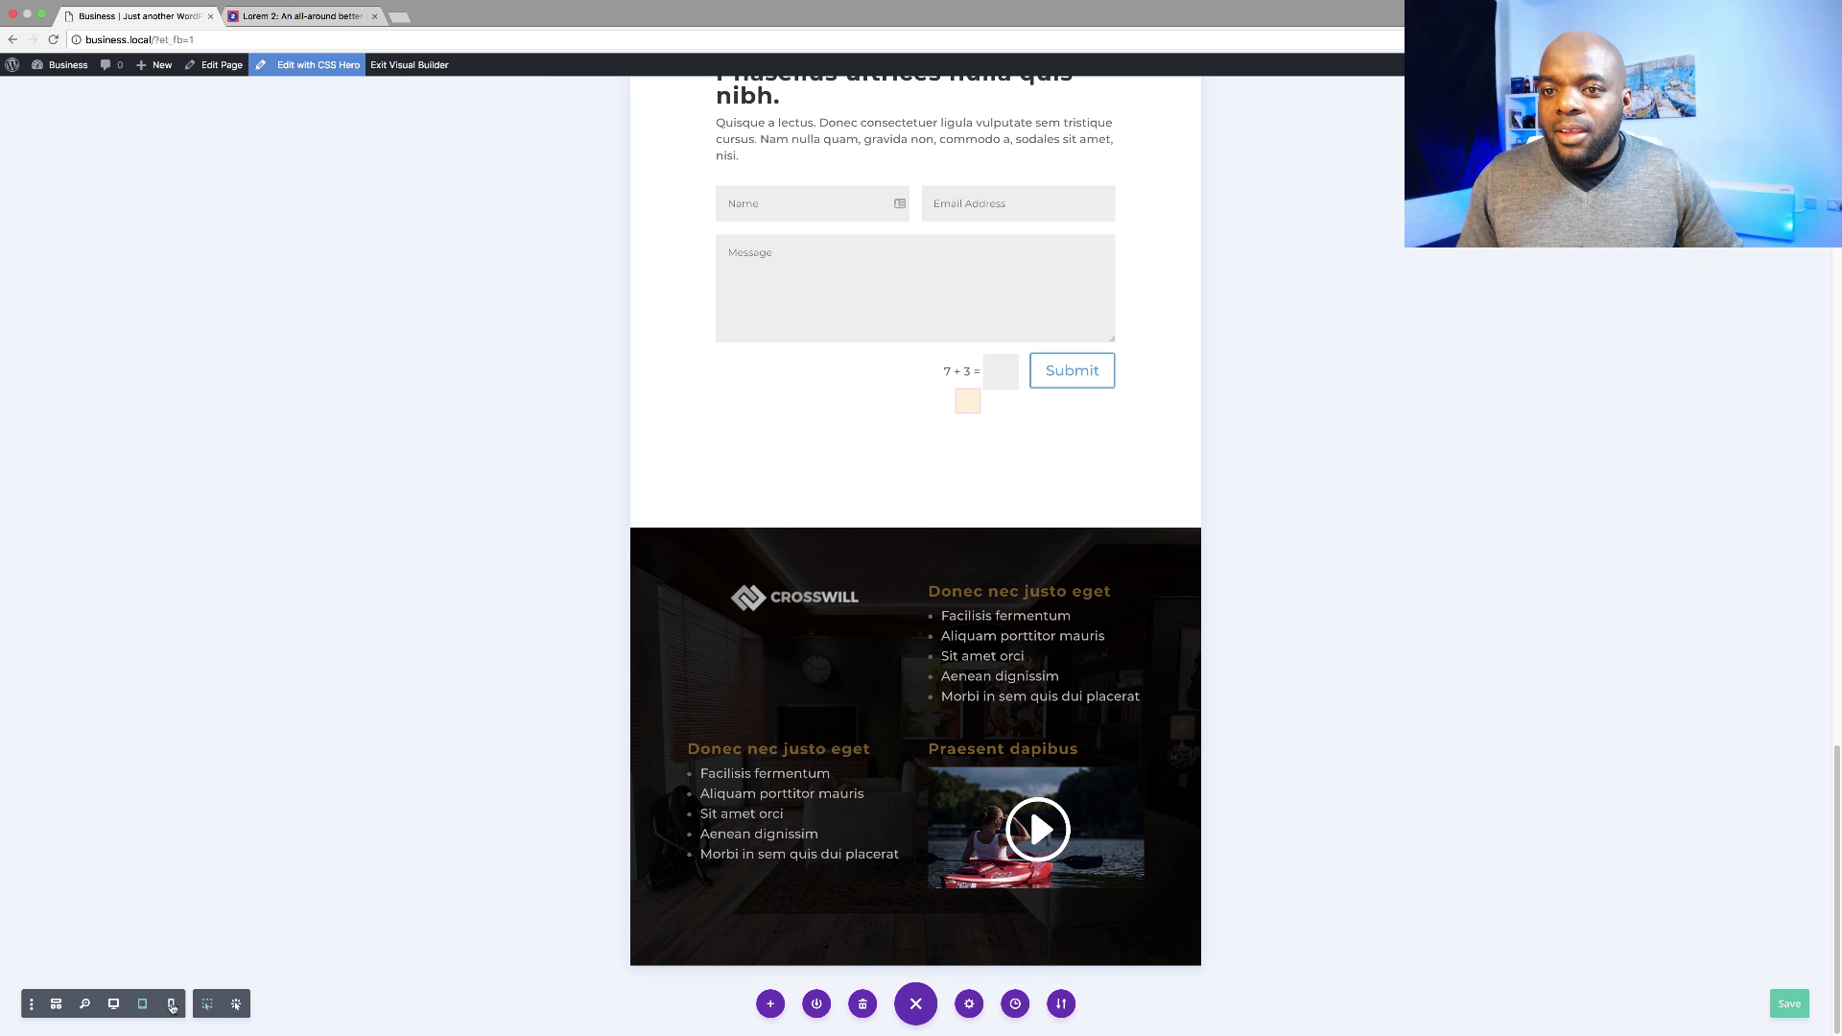
pyautogui.click(171, 1004)
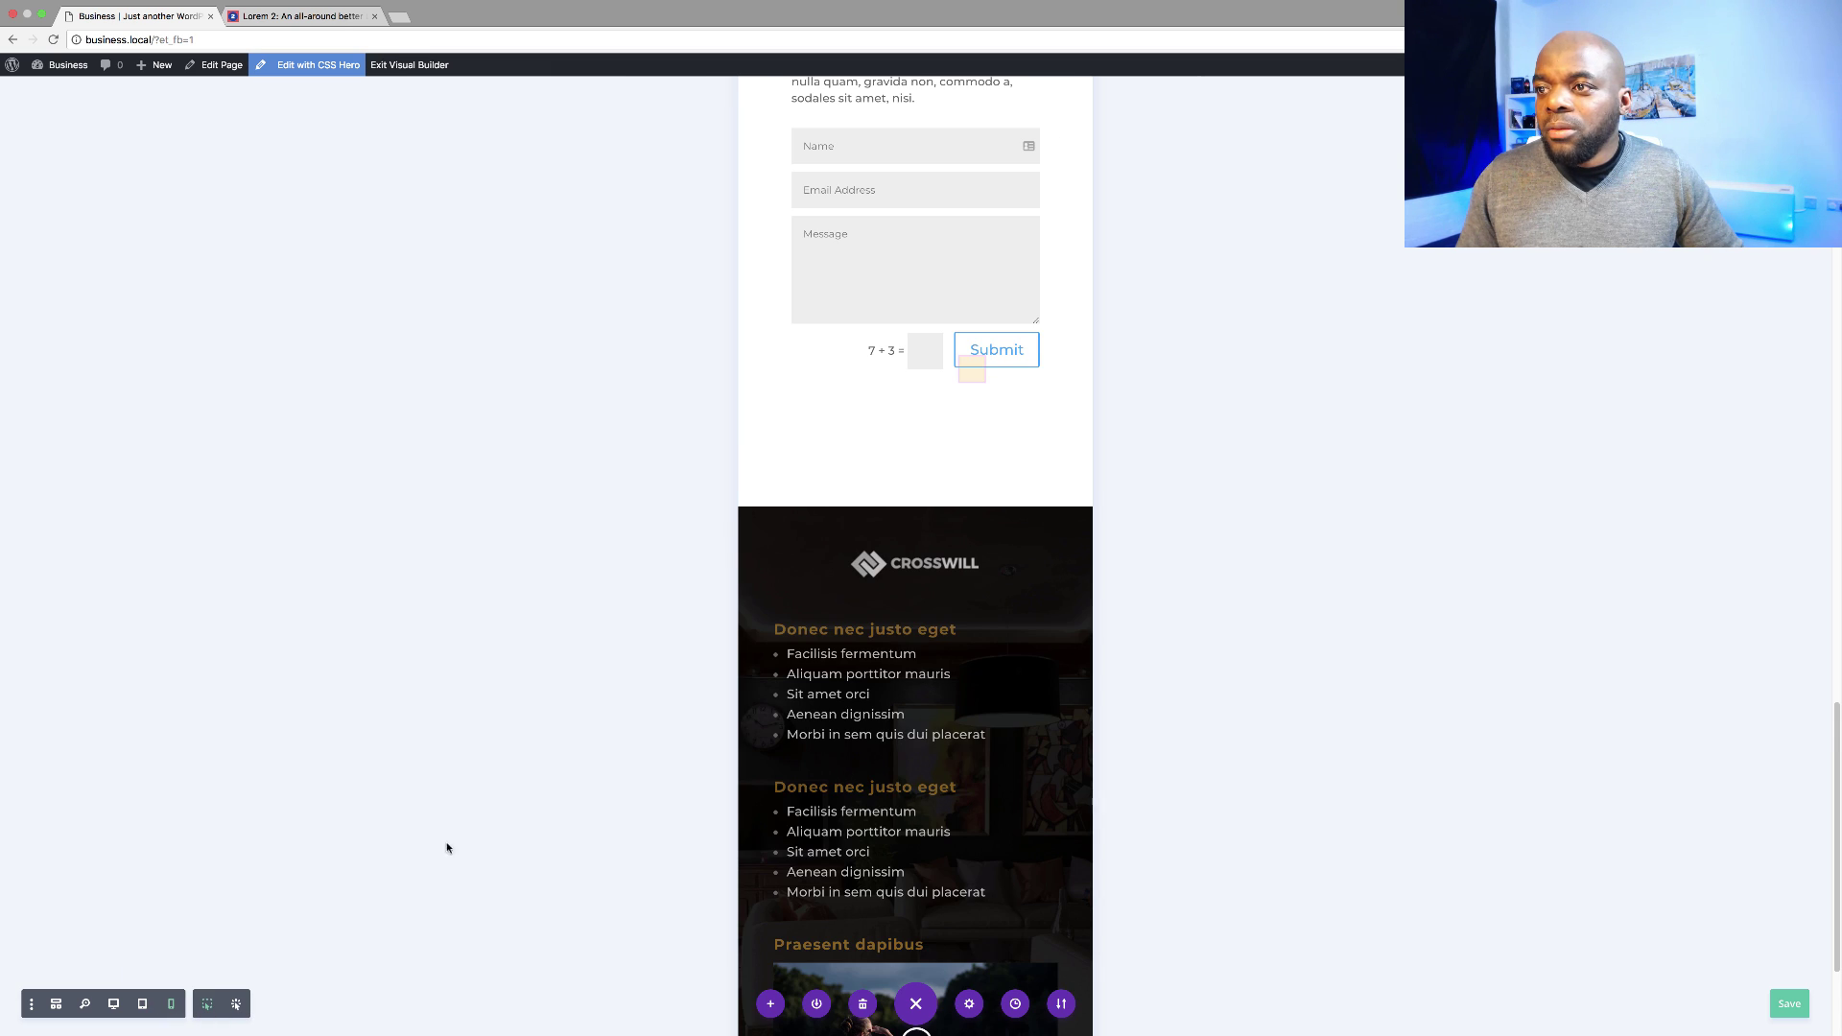